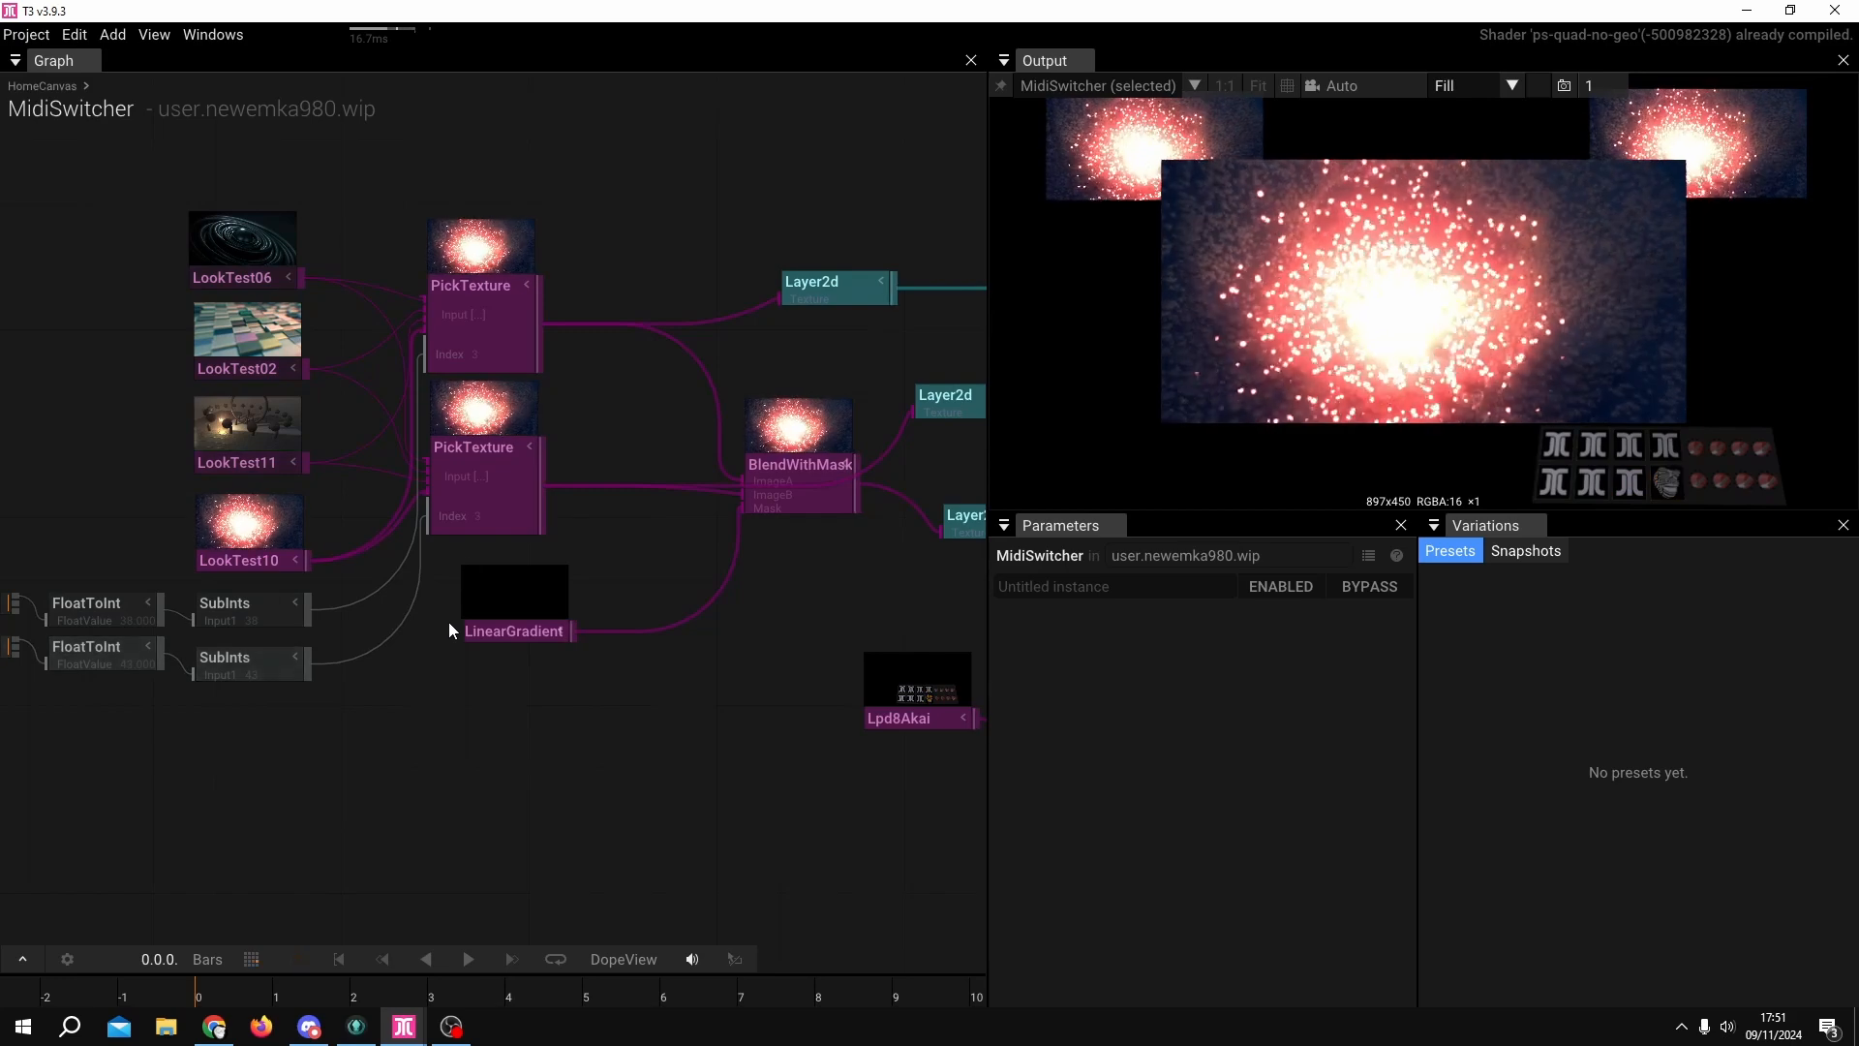
Move the LookTest10 node up closer beneath LookTest11 and select all four LookTest nodes.
left_click_drag(198, 212, 212, 449)
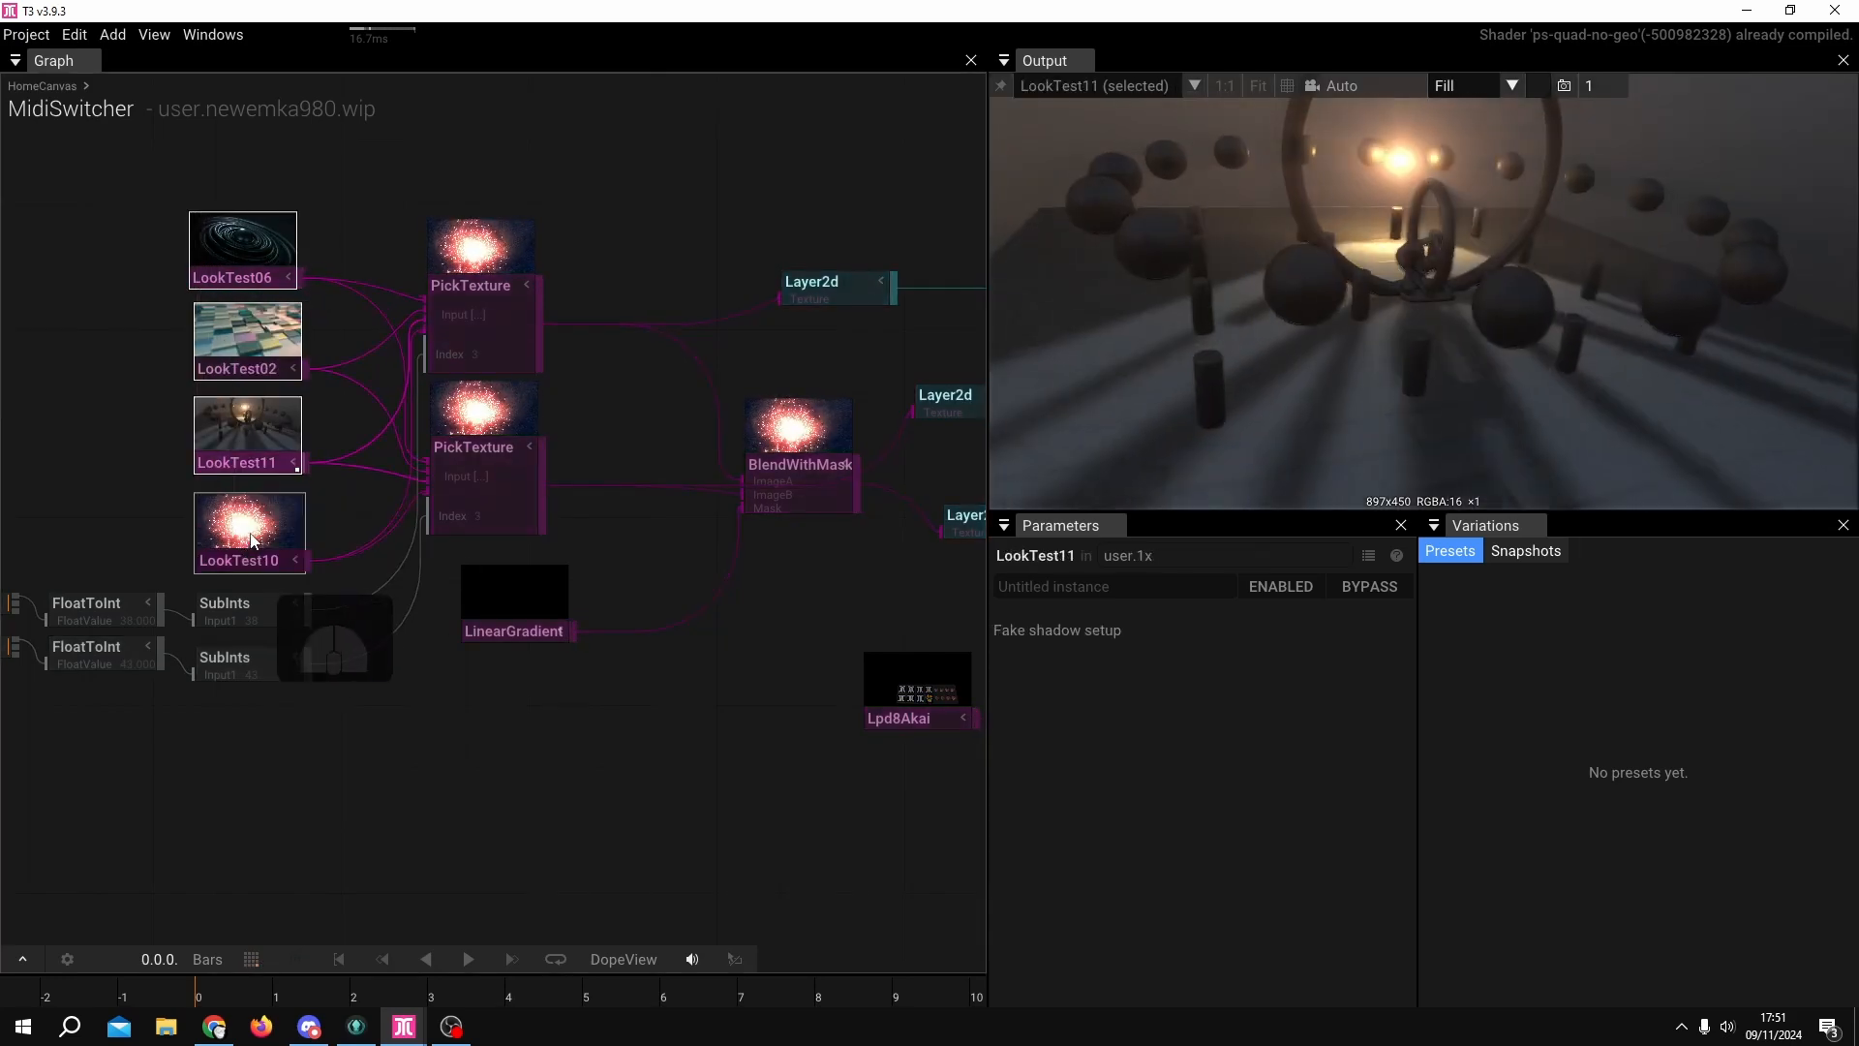
mouse_move(246, 535)
left_mouse_down()
mouse_move(173, 399)
mouse_move(238, 539)
mouse_move(244, 511)
left_mouse_up()
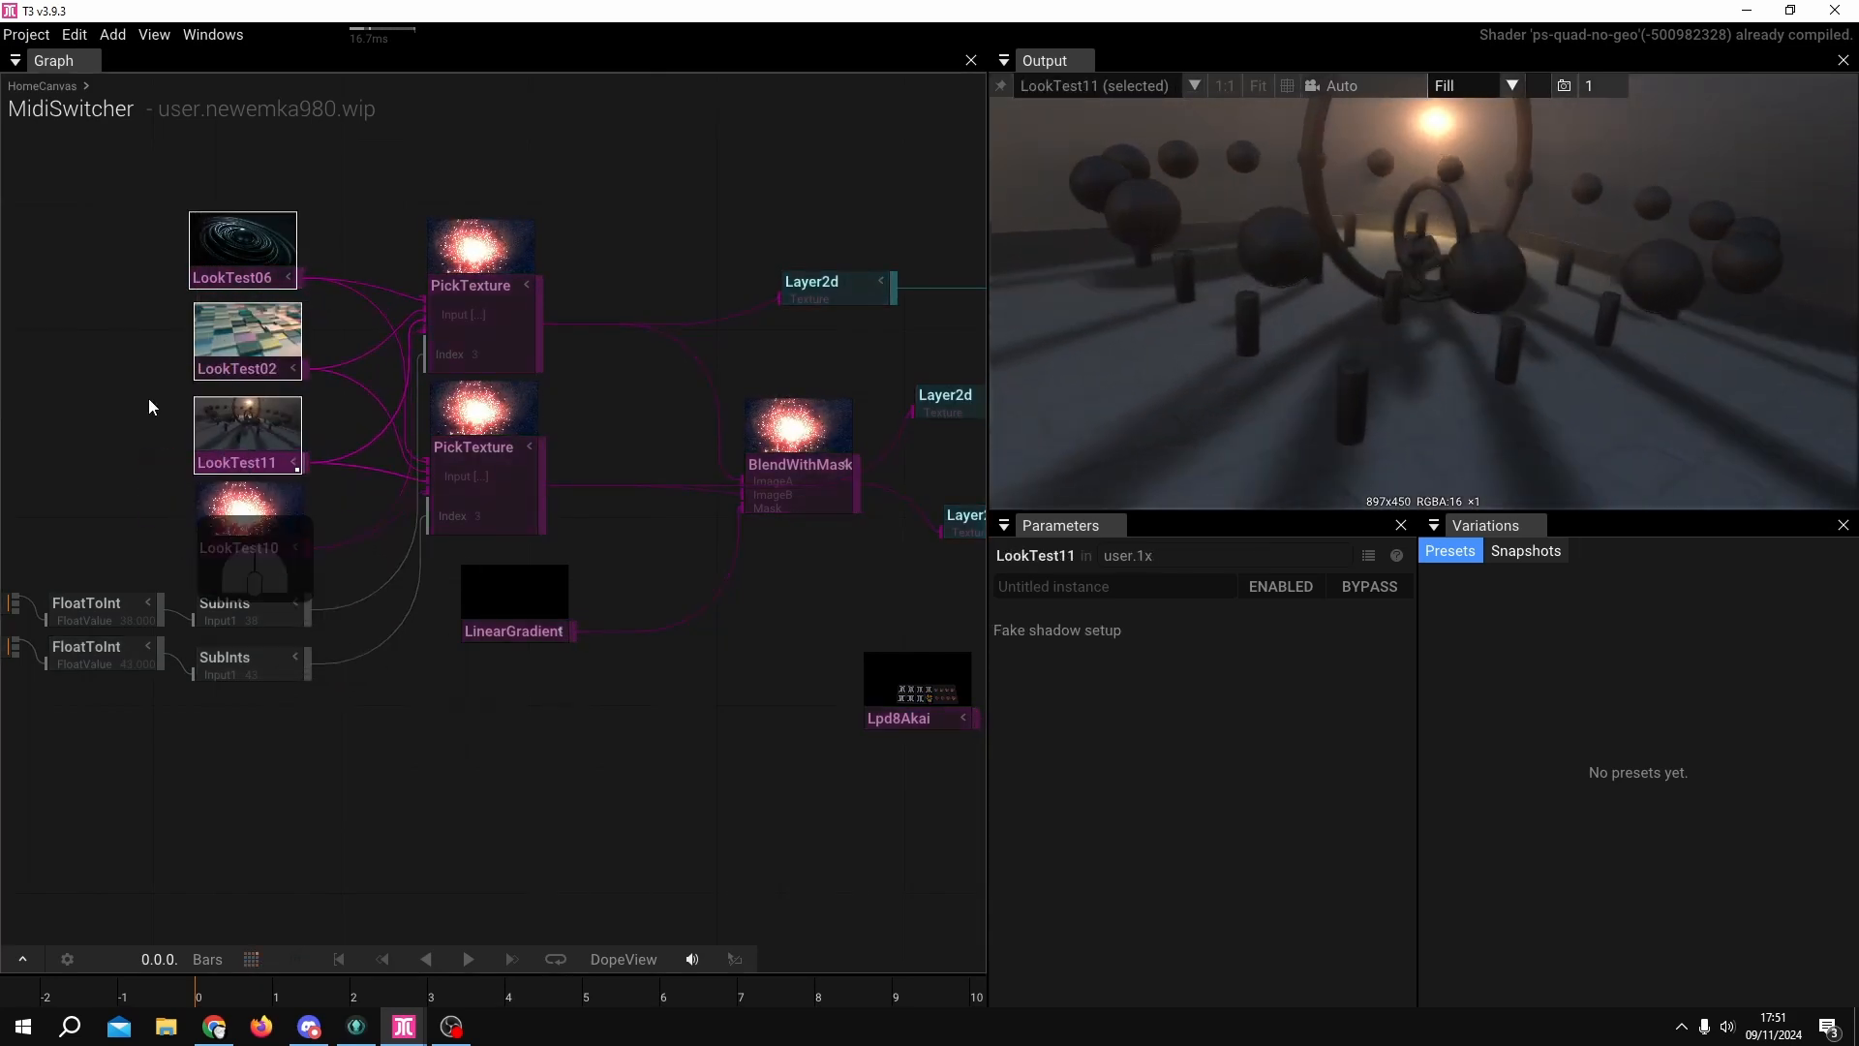
left_click_drag(151, 208, 165, 500)
left_click_drag(257, 399, 506, 422)
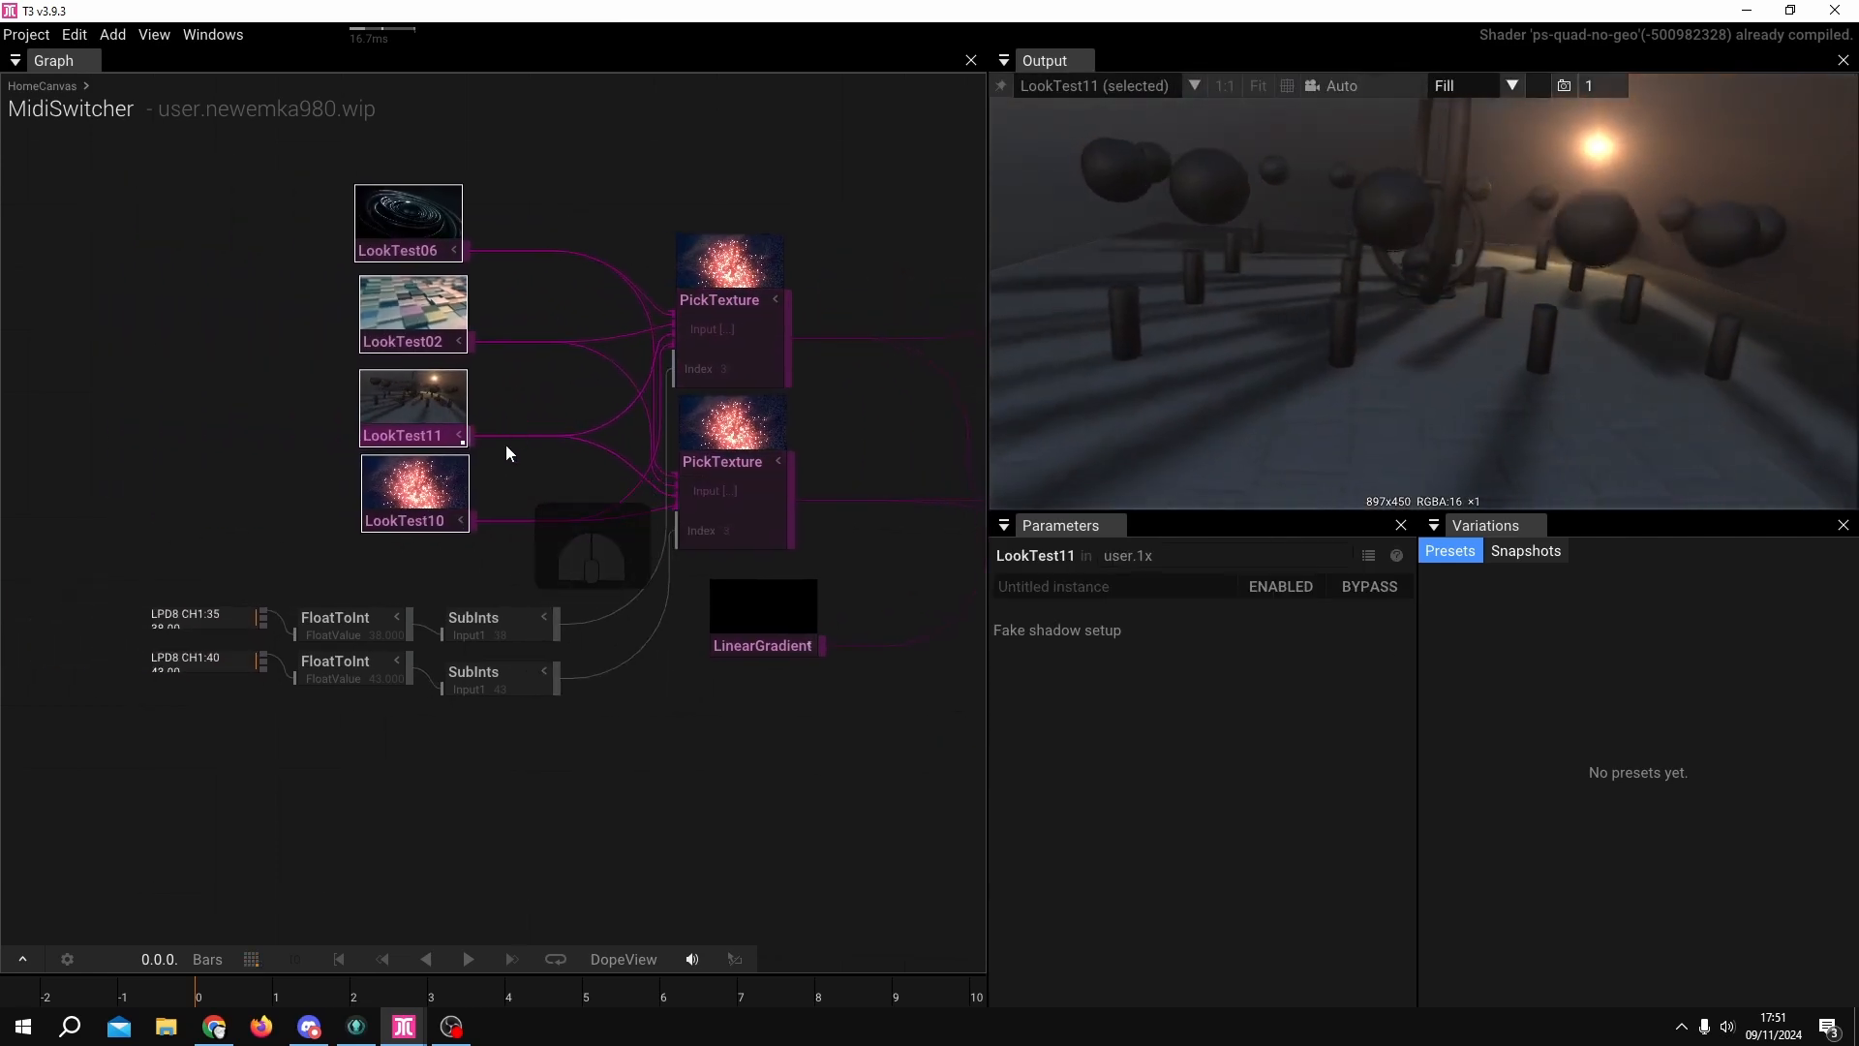
Show the Symbol Library, browse the LookTest operators under user > 1x, and close the library.
key("F2")
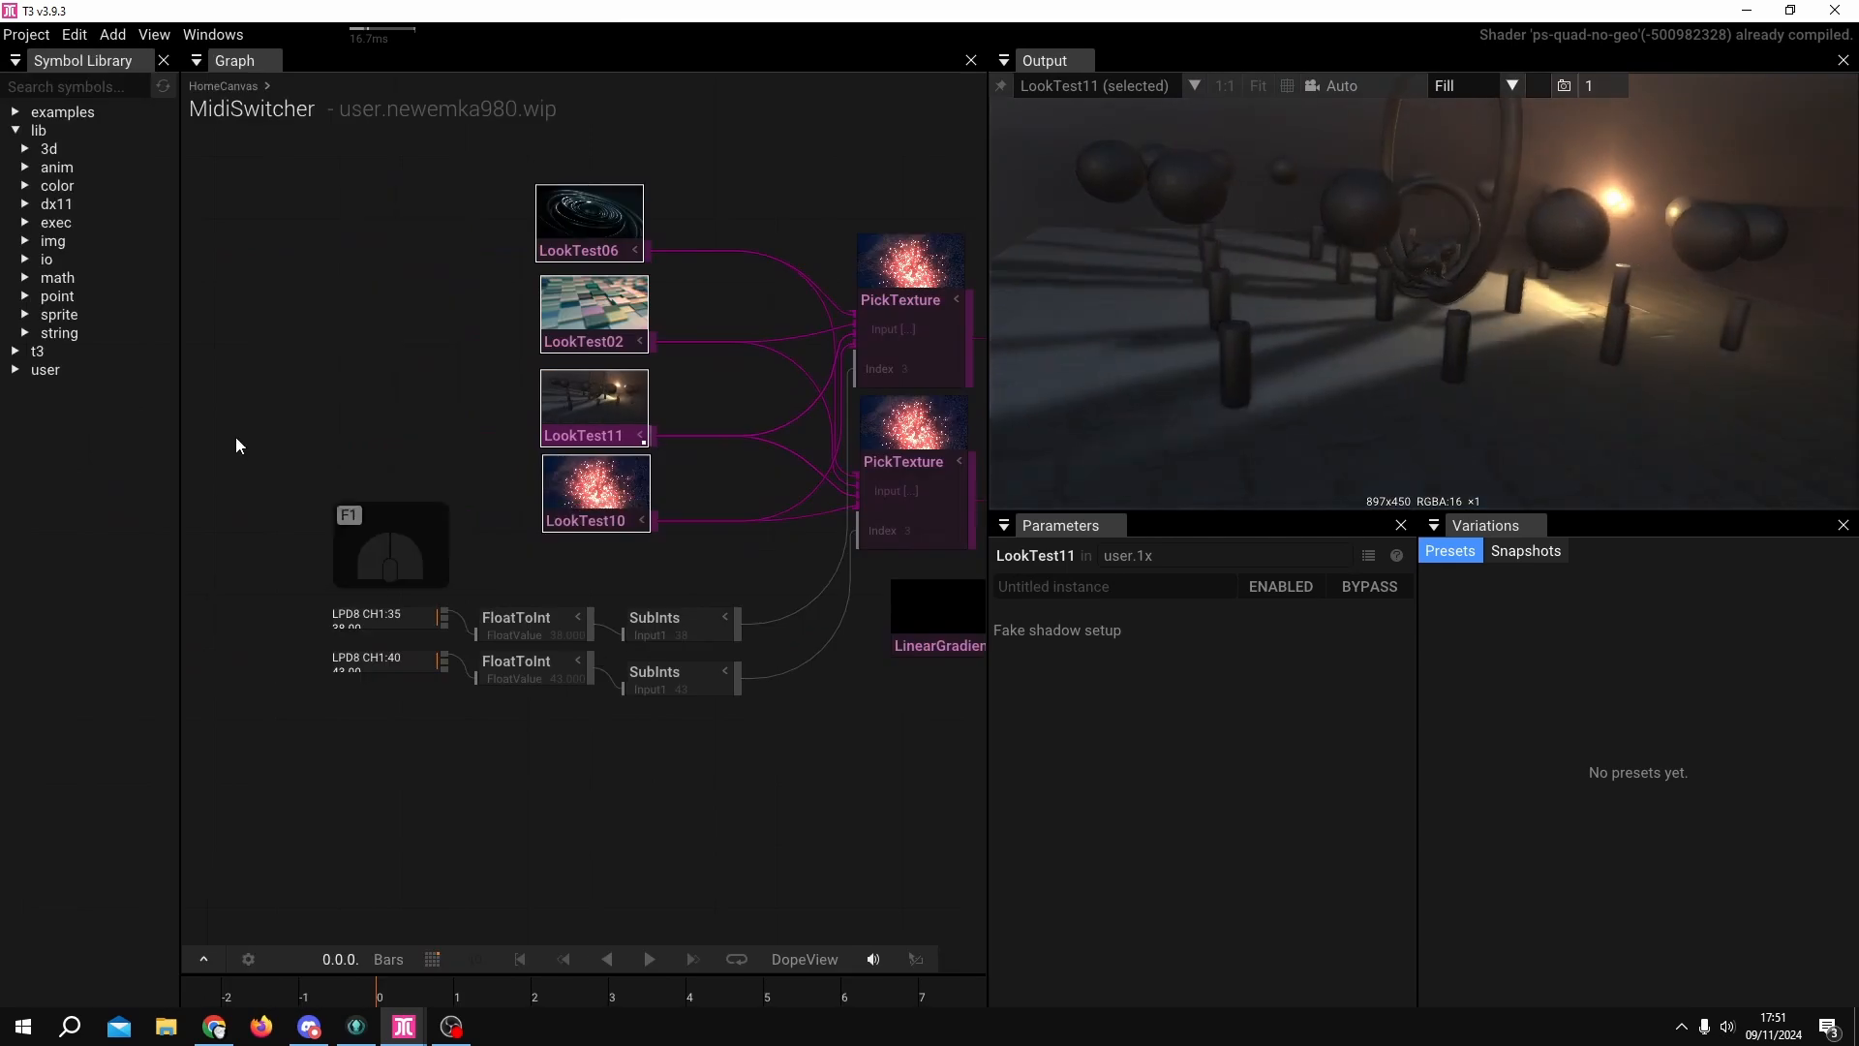
left_click(14, 371)
left_click(27, 390)
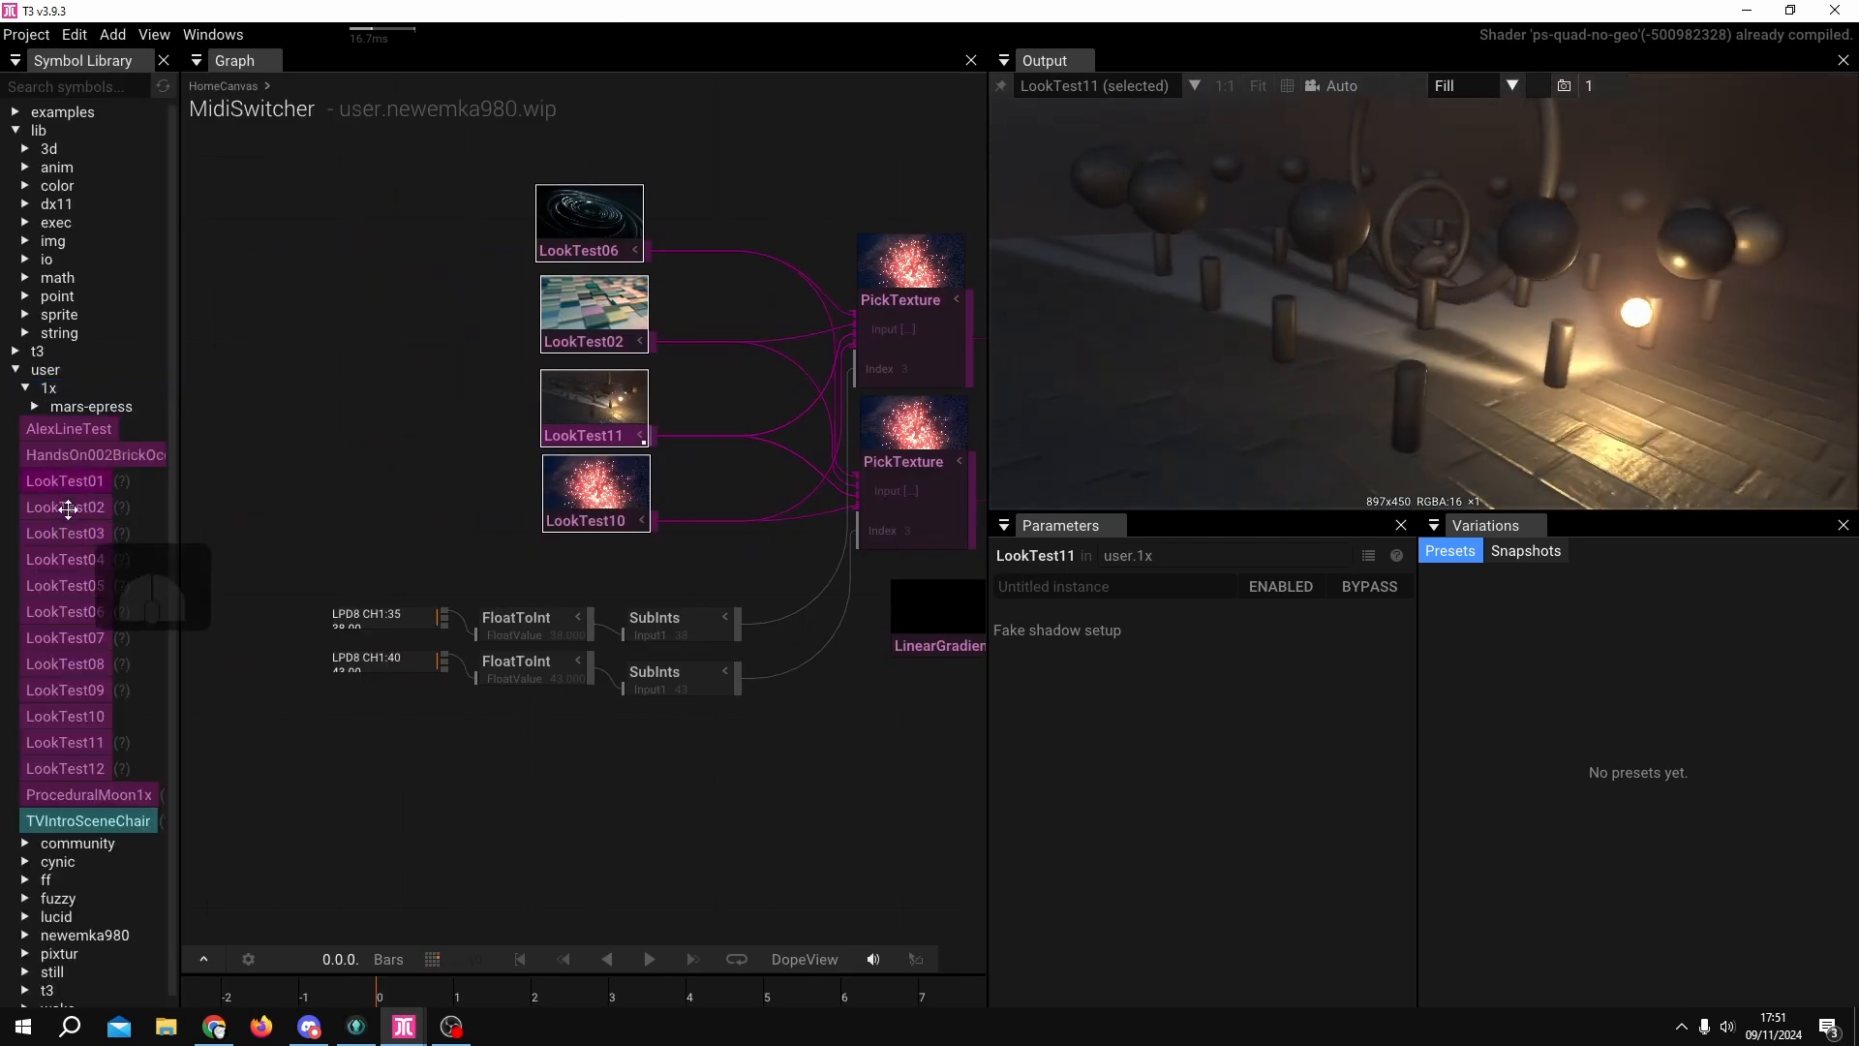
left_click(13, 371)
left_click_drag(324, 308, 253, 310)
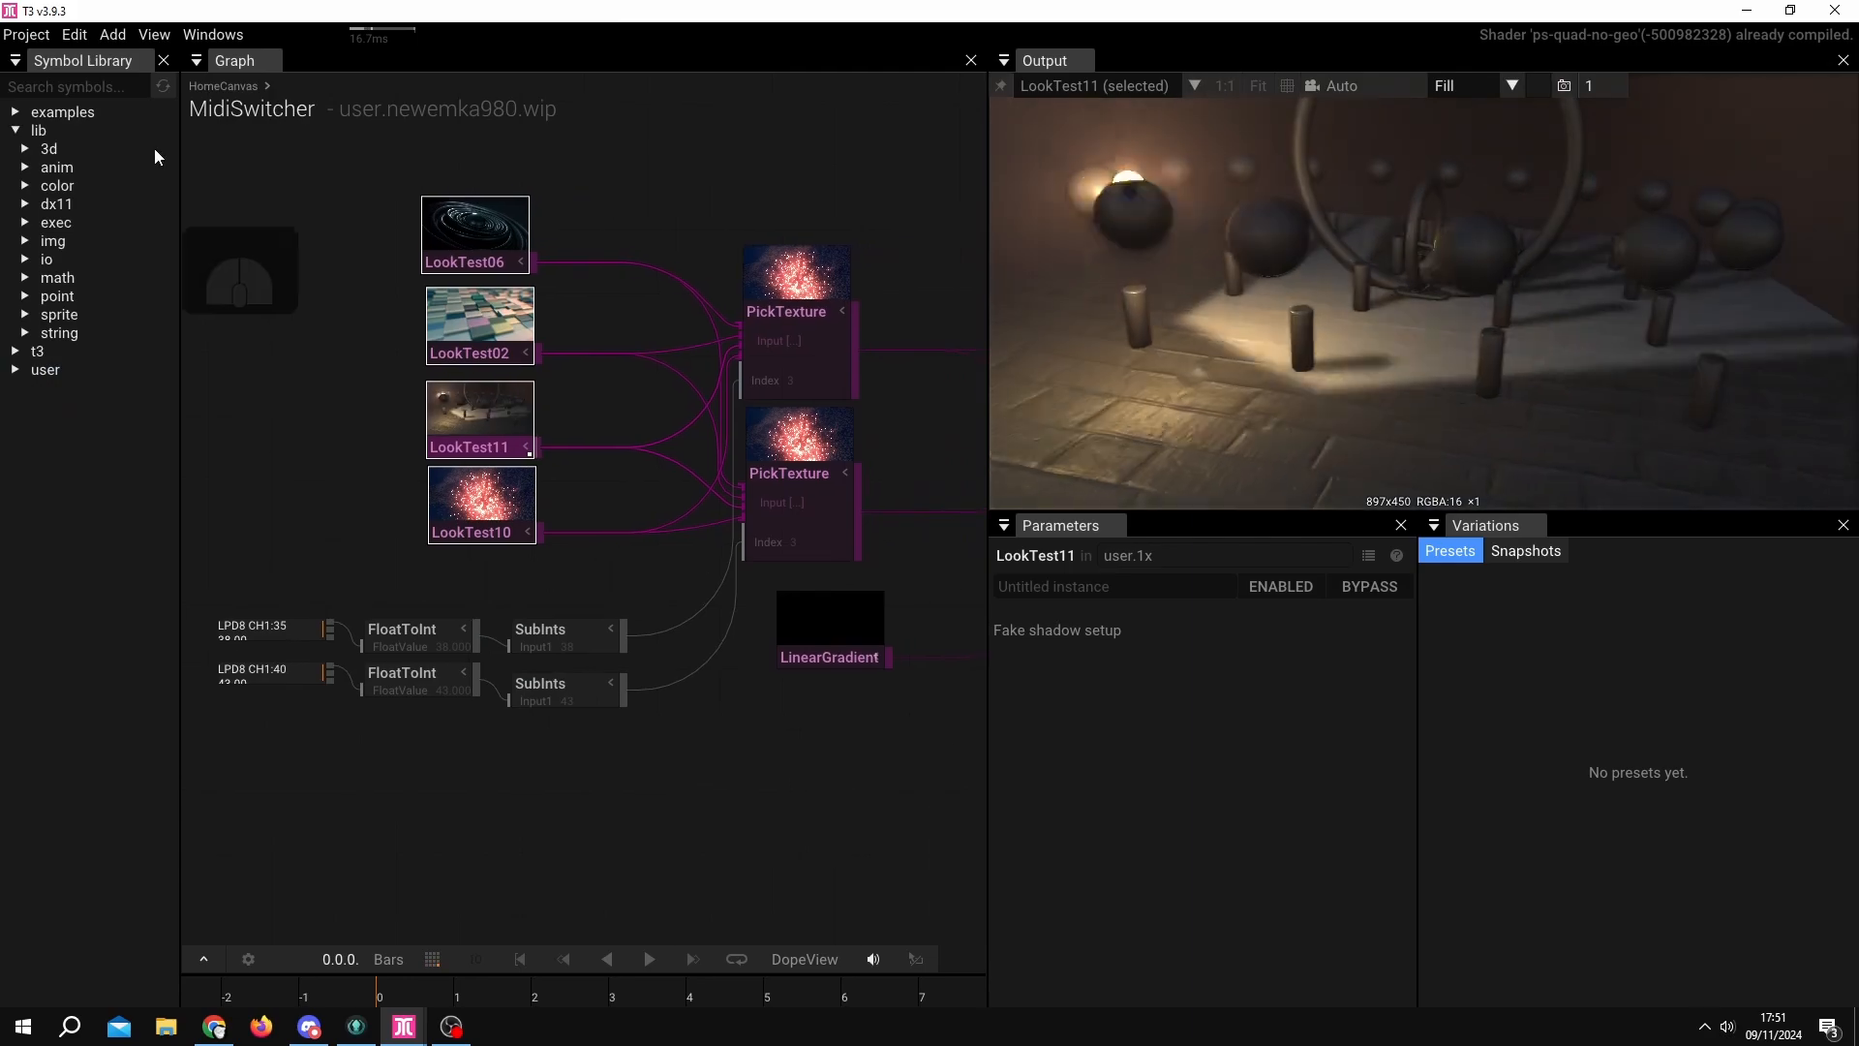
left_click(164, 62)
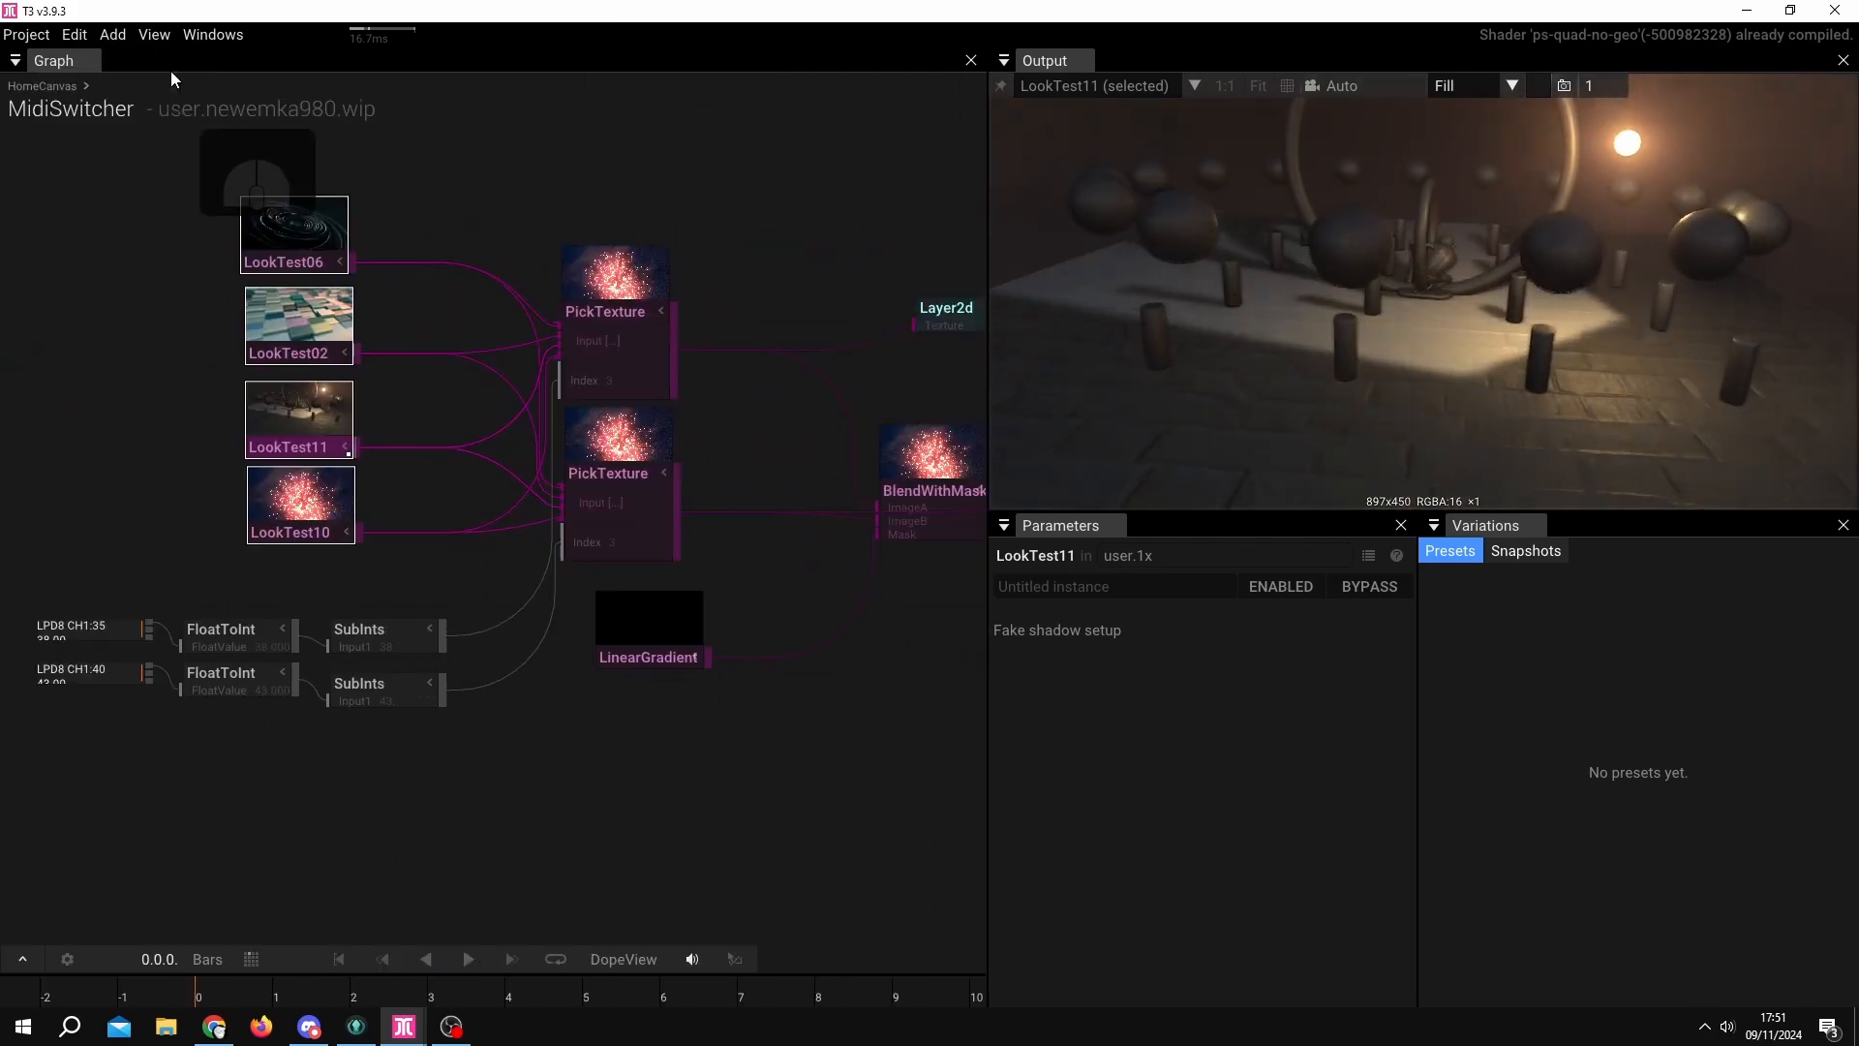
Reposition the two PickTexture nodes so they sit one above the other beside the LookTest nodes.
left_click(409, 212)
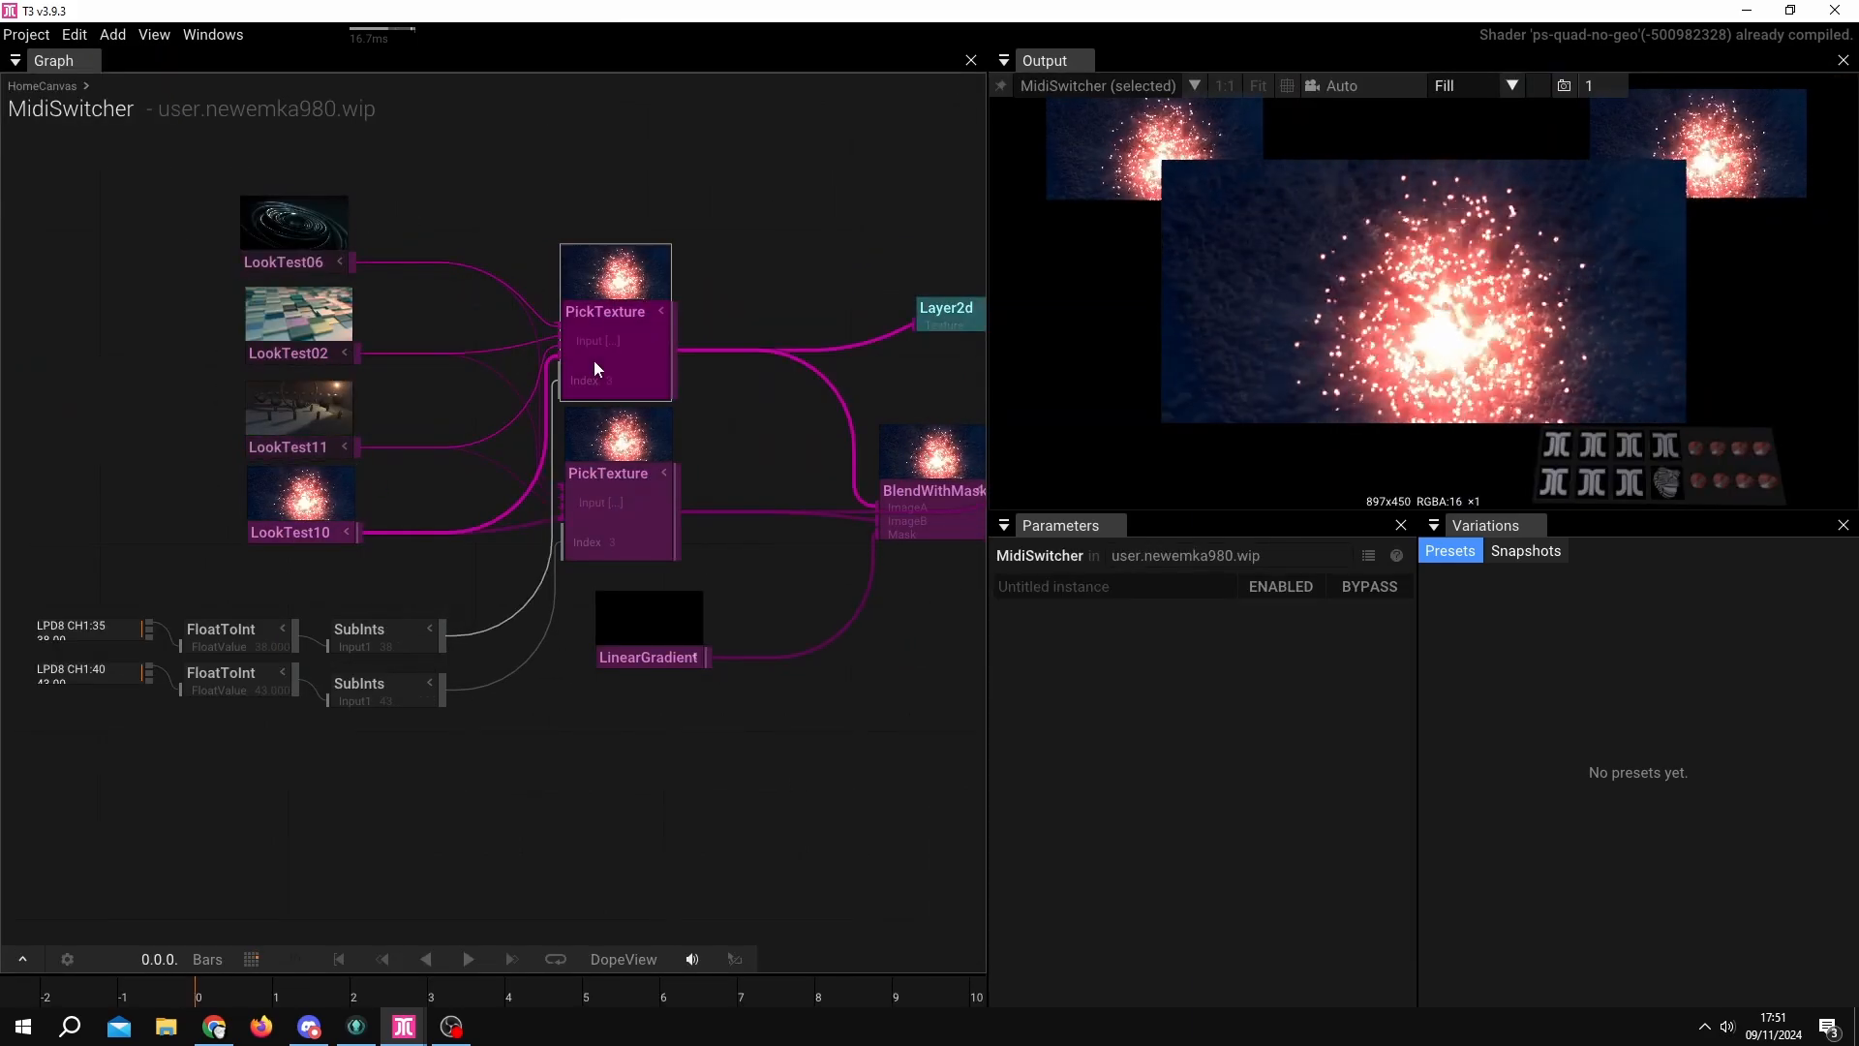
left_click_drag(600, 357, 589, 253)
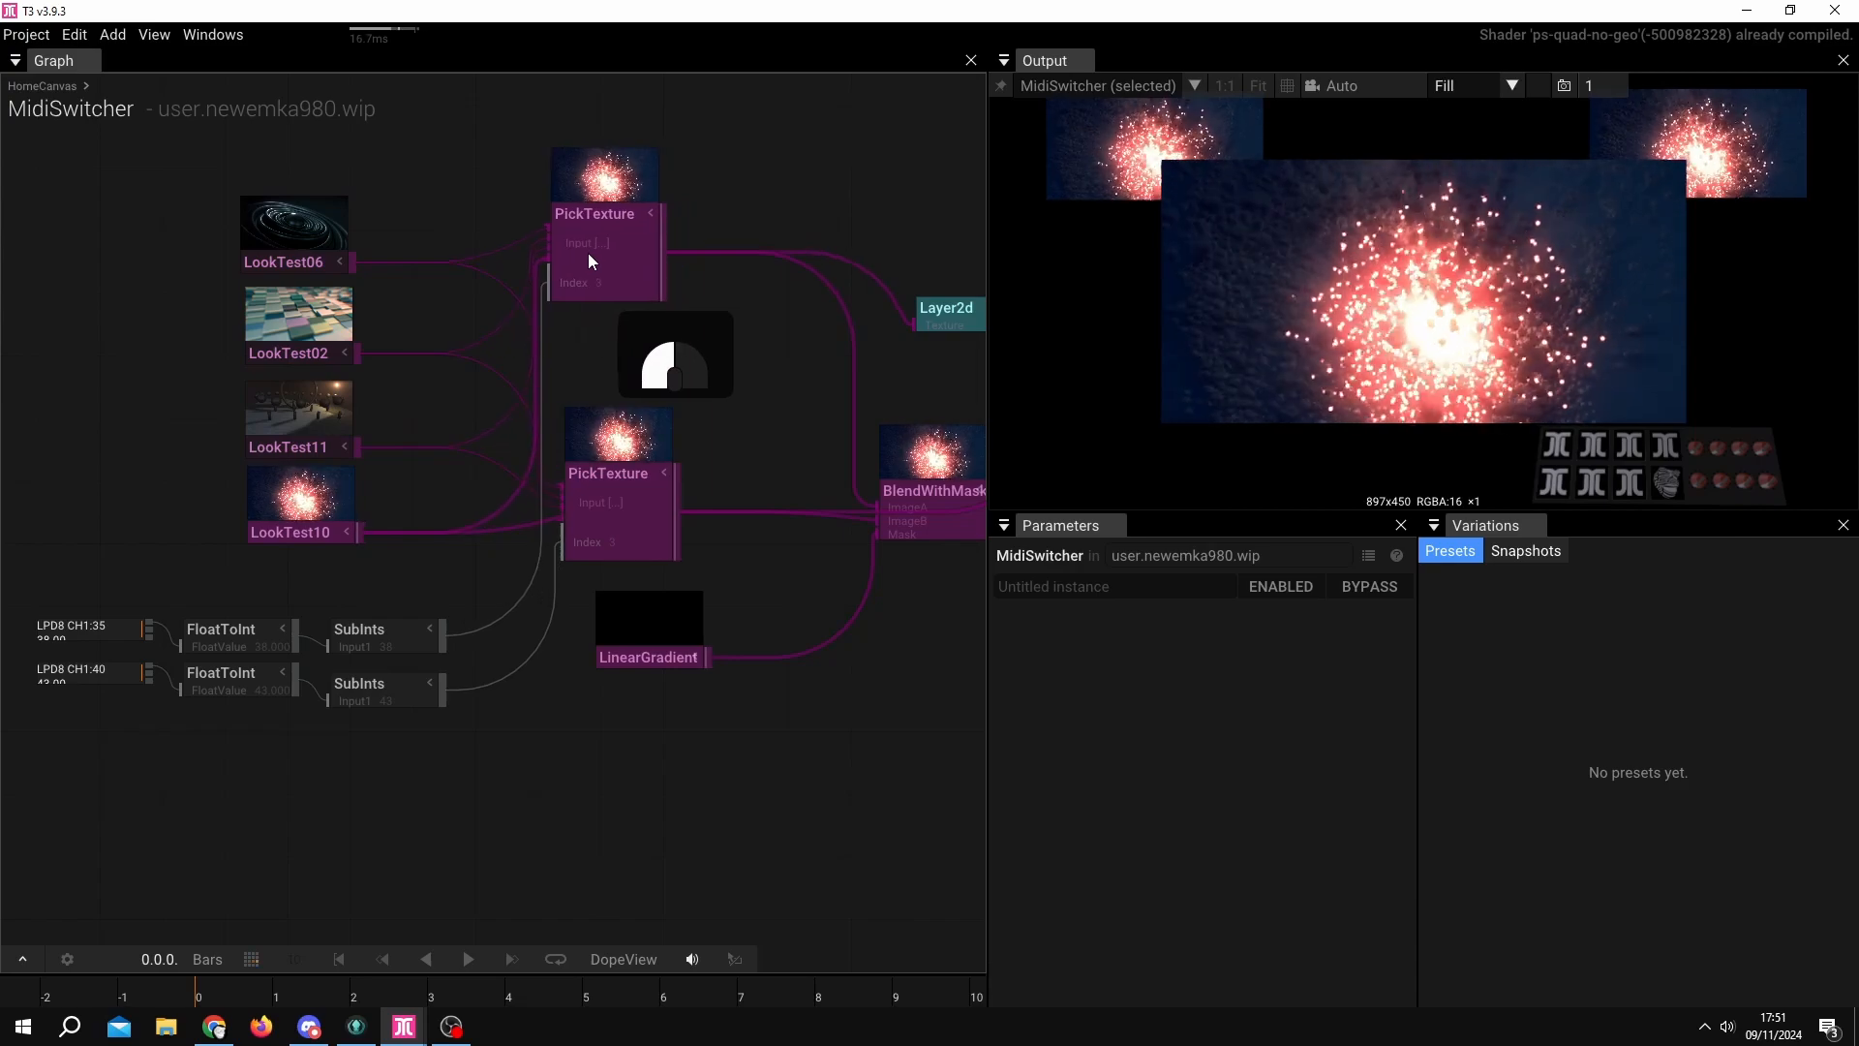
mouse_move(597, 495)
left_mouse_down()
mouse_move(619, 426)
mouse_move(587, 465)
left_mouse_up()
left_click_drag(609, 295, 606, 322)
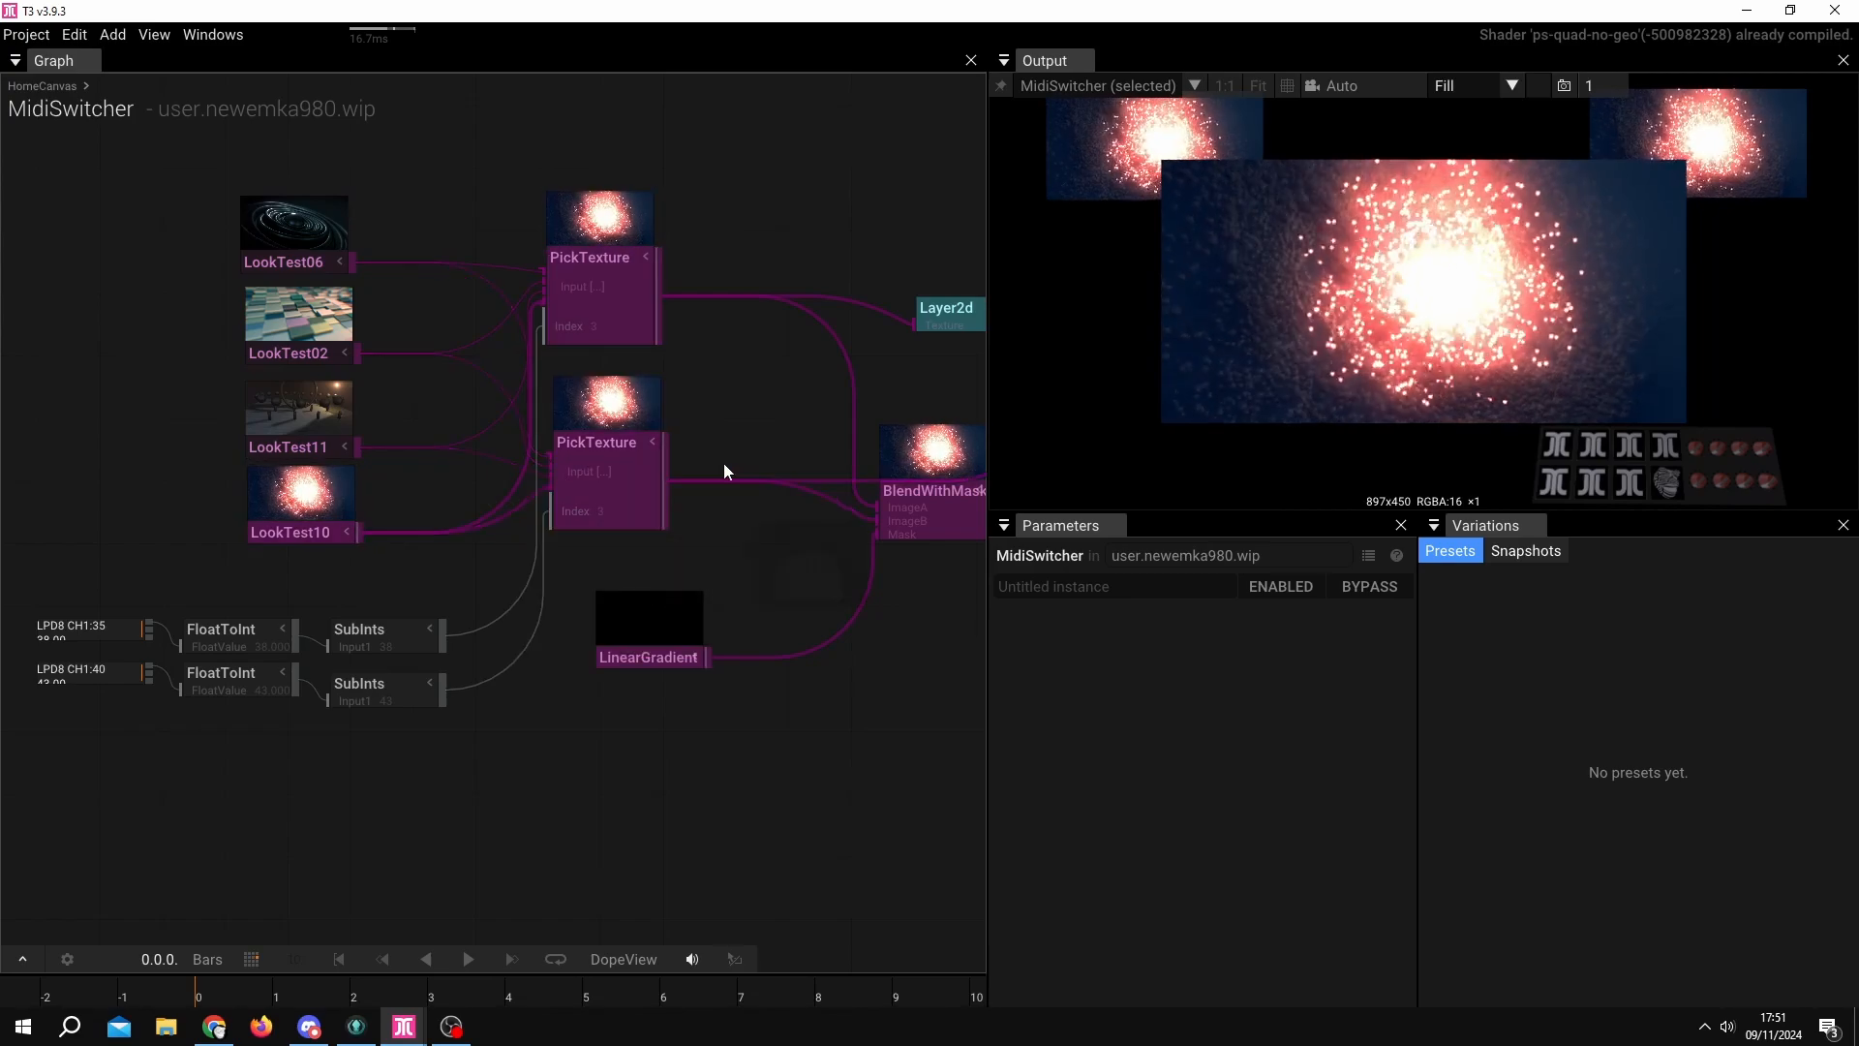
Move the two upper Layer2d nodes so they are aligned directly one above the other.
scroll(612, 445, "down", 3)
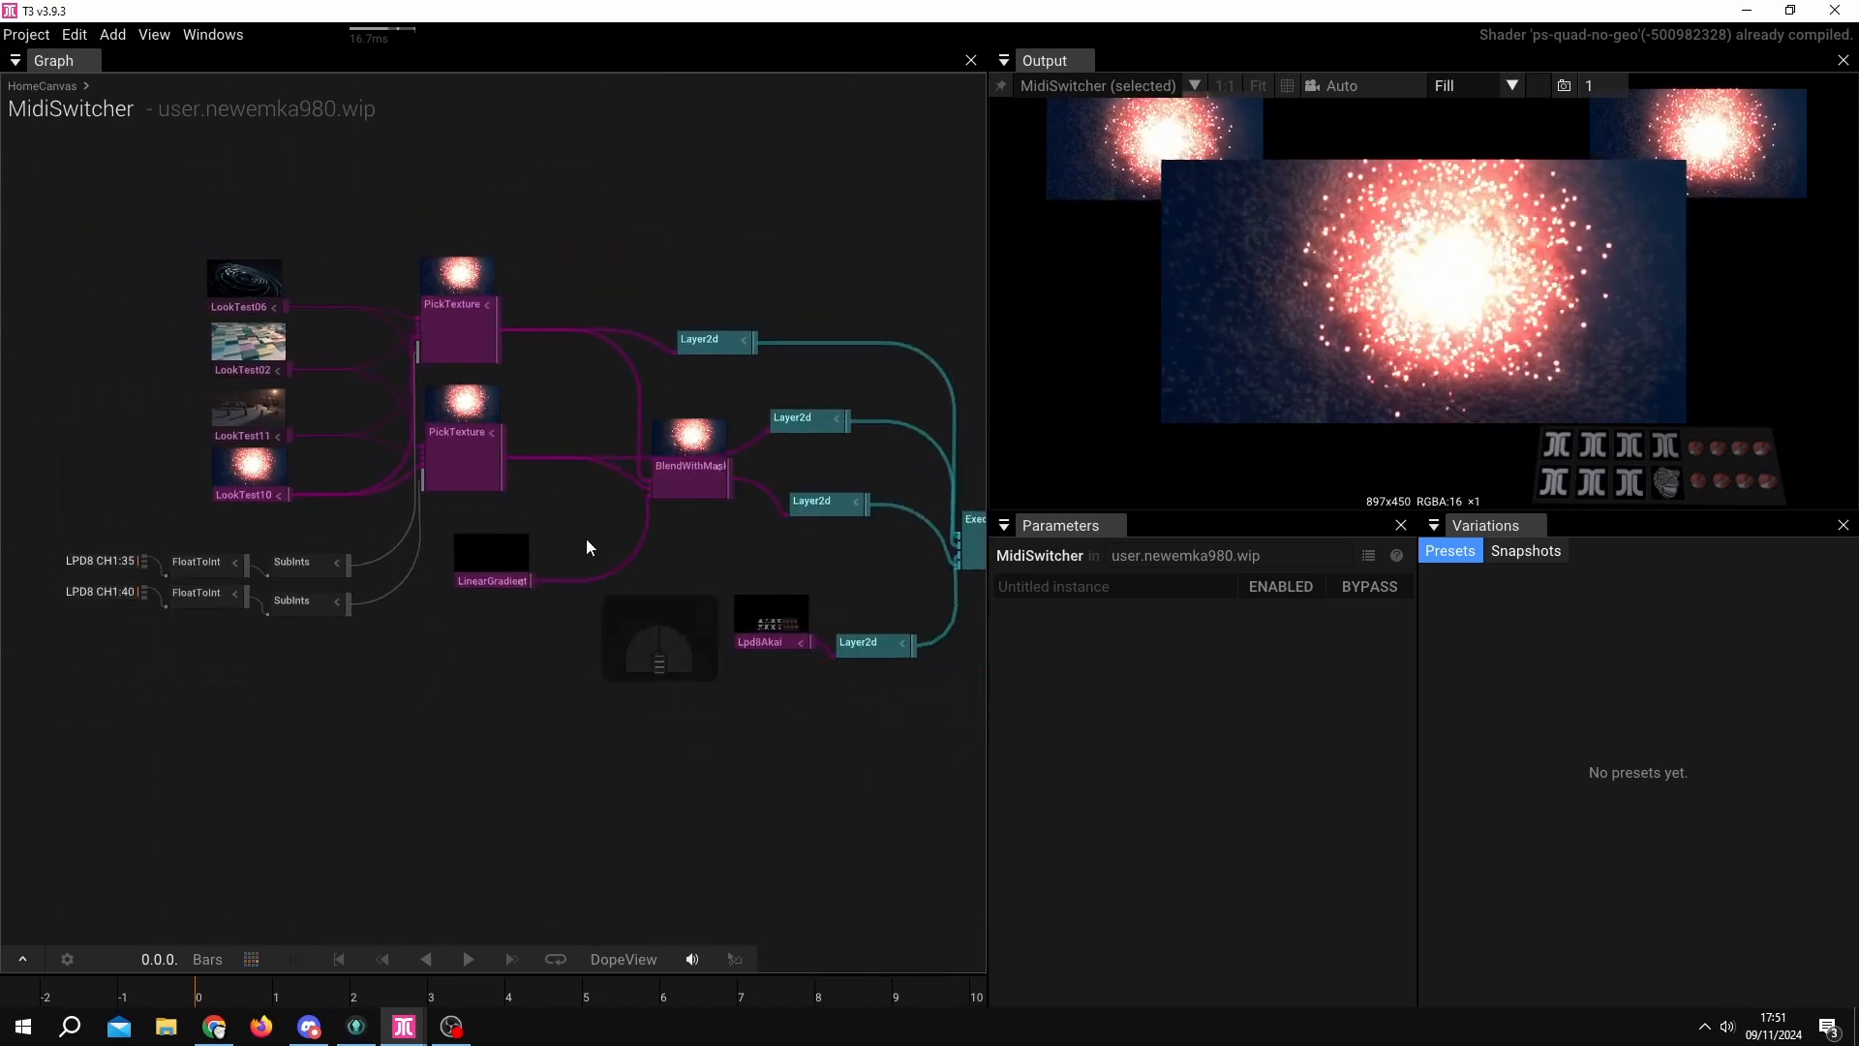
left_click(726, 453)
left_click_drag(718, 337, 758, 294)
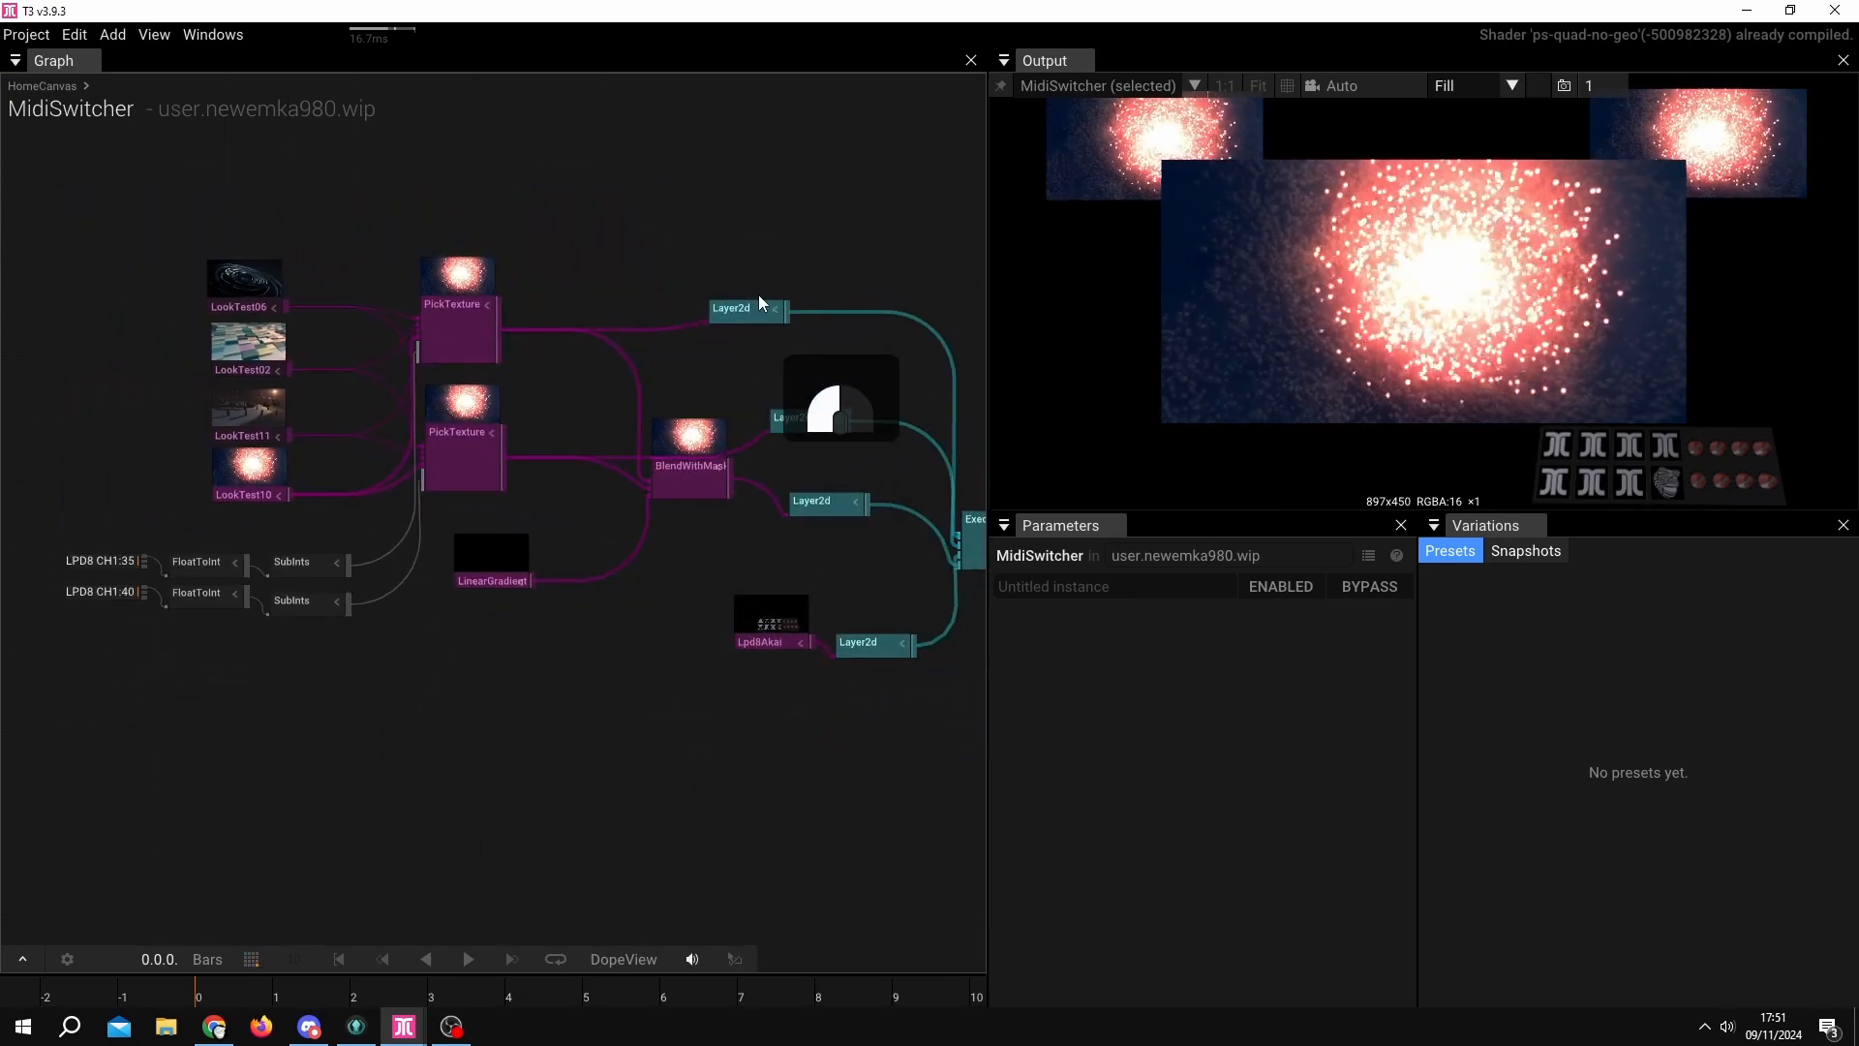
left_click(784, 397)
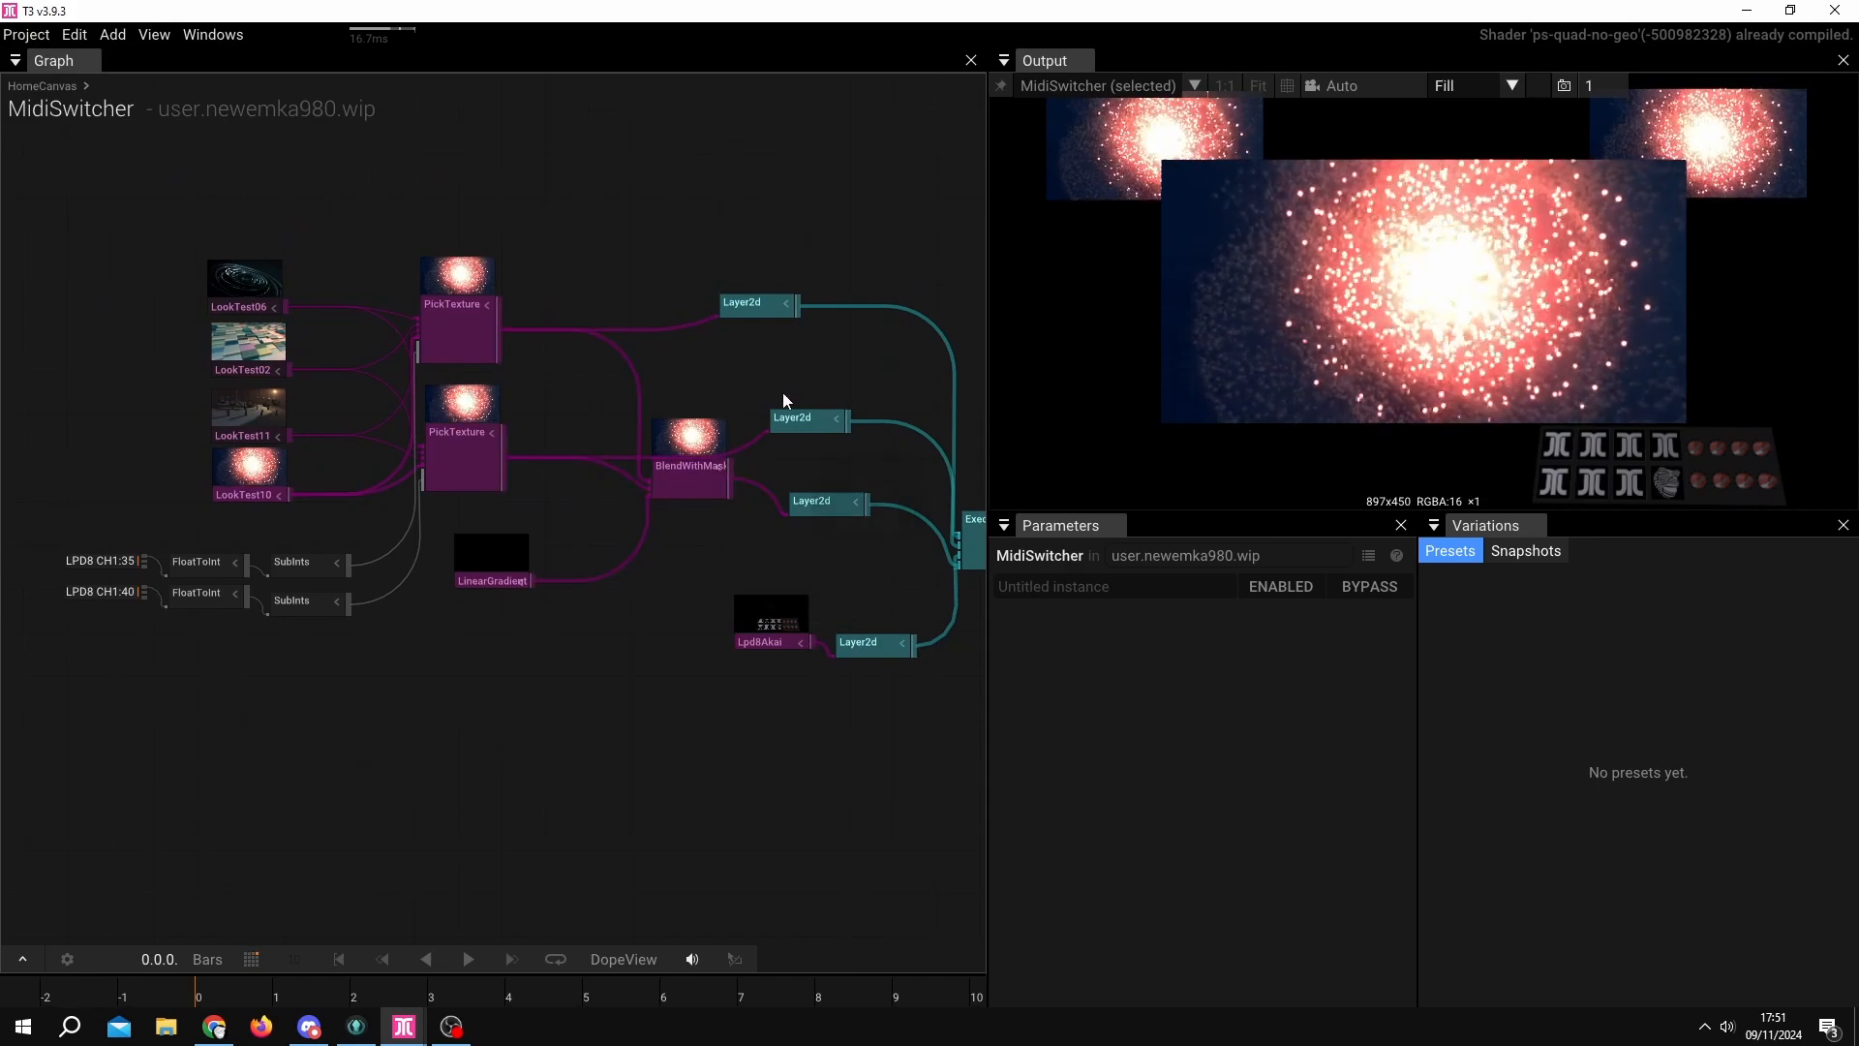
left_click_drag(811, 420, 759, 342)
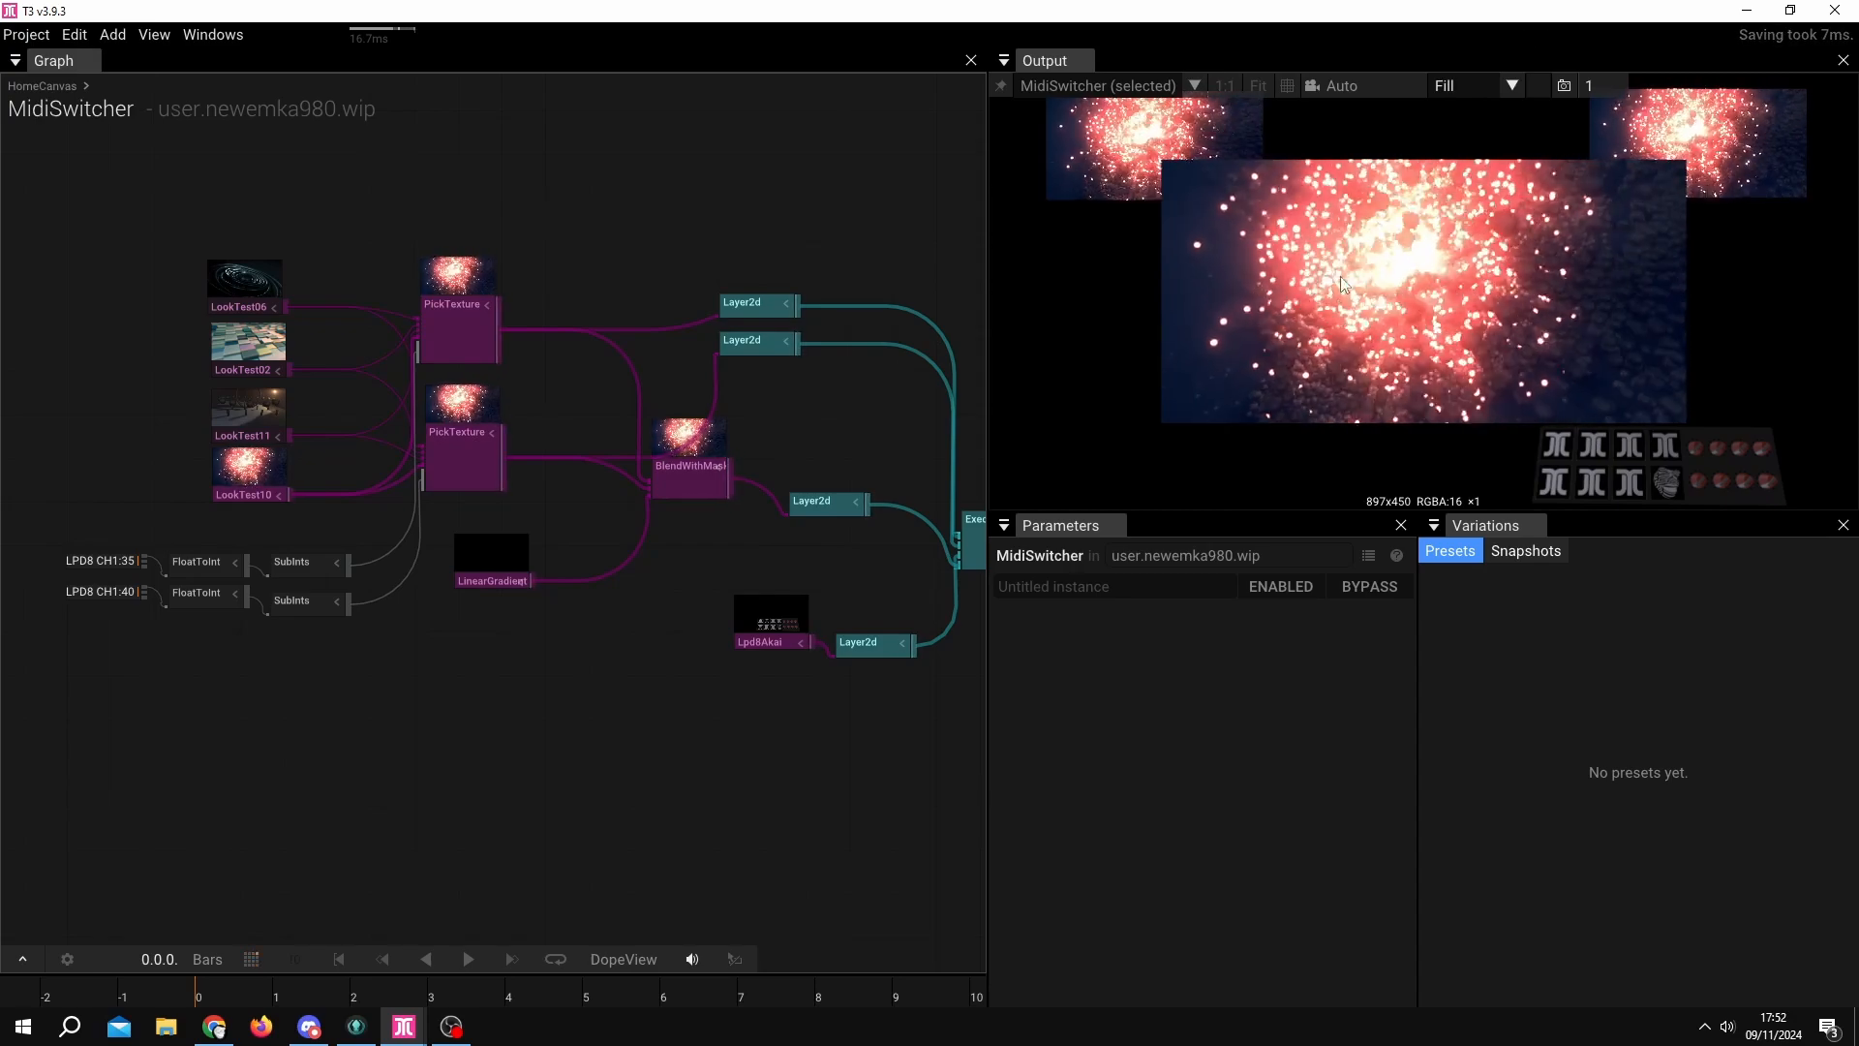
Inspect the outputs and parameters of the three Layer2d nodes fed by BlendWithMask and the two PickTexture nodes.
left_click(806, 508)
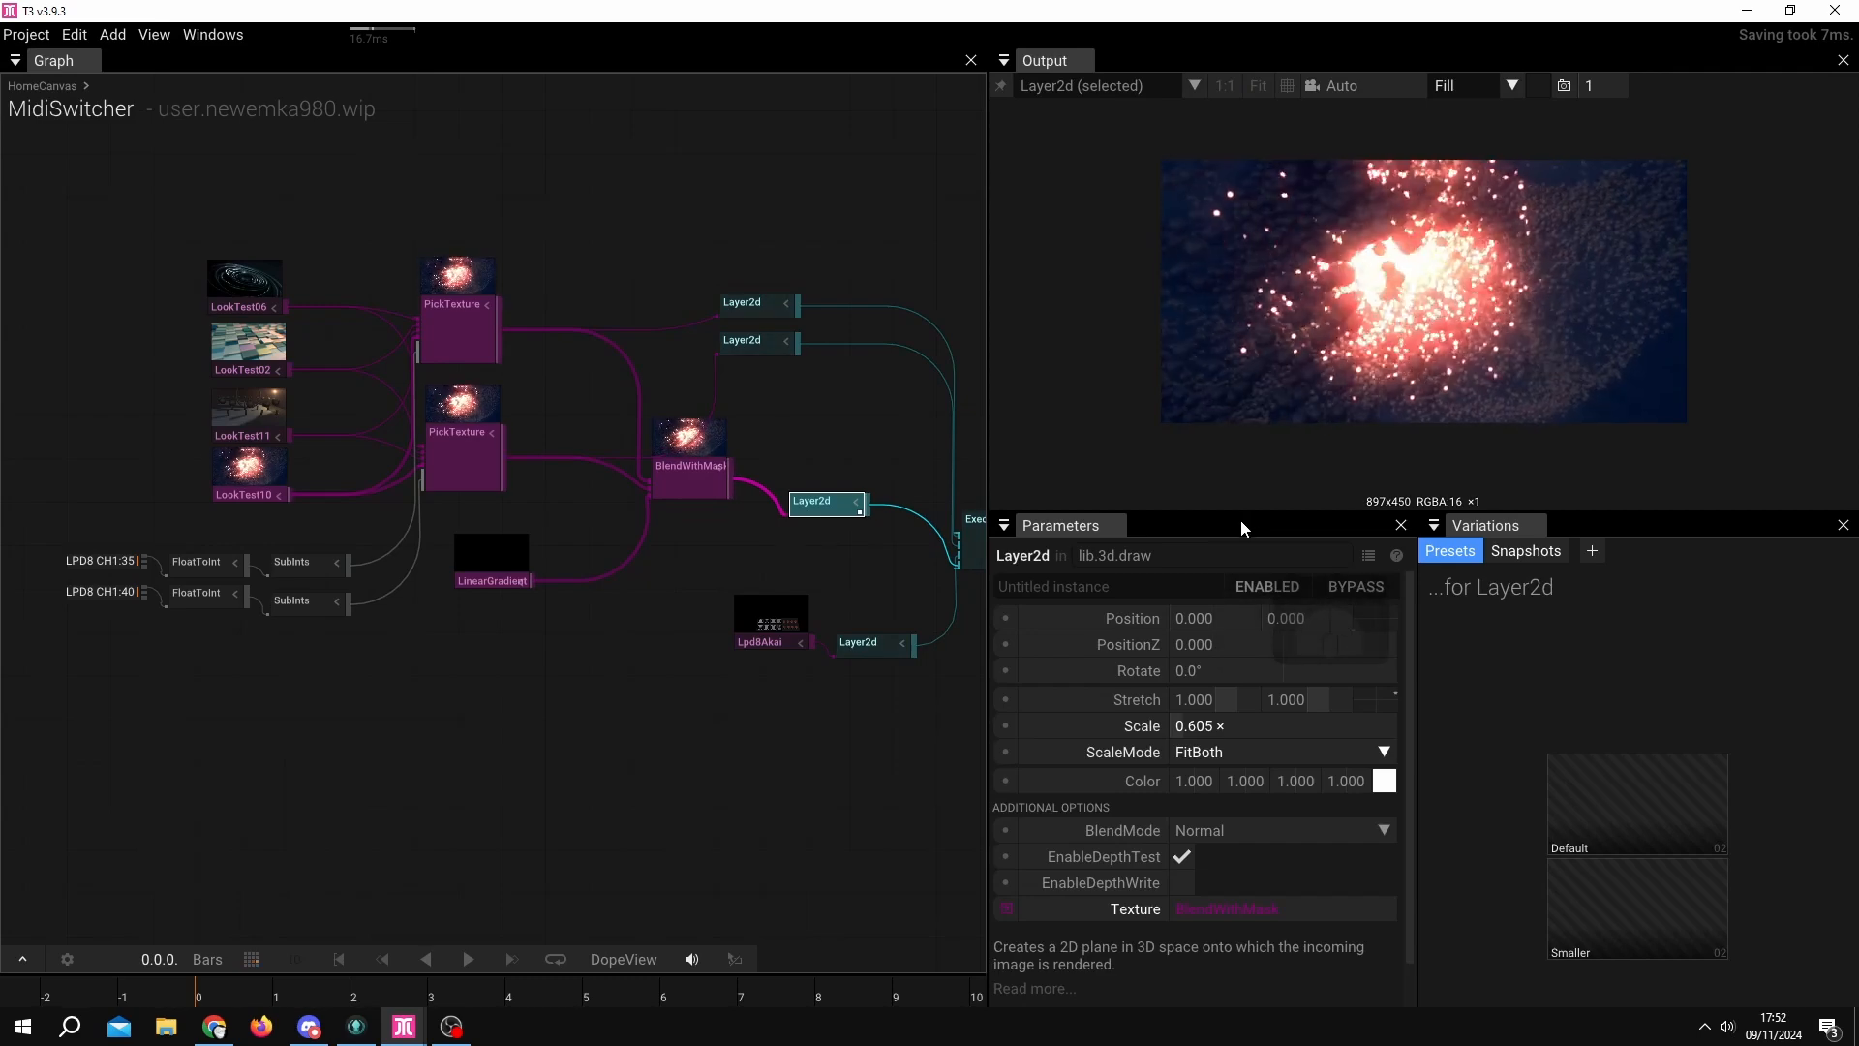
left_click(755, 345)
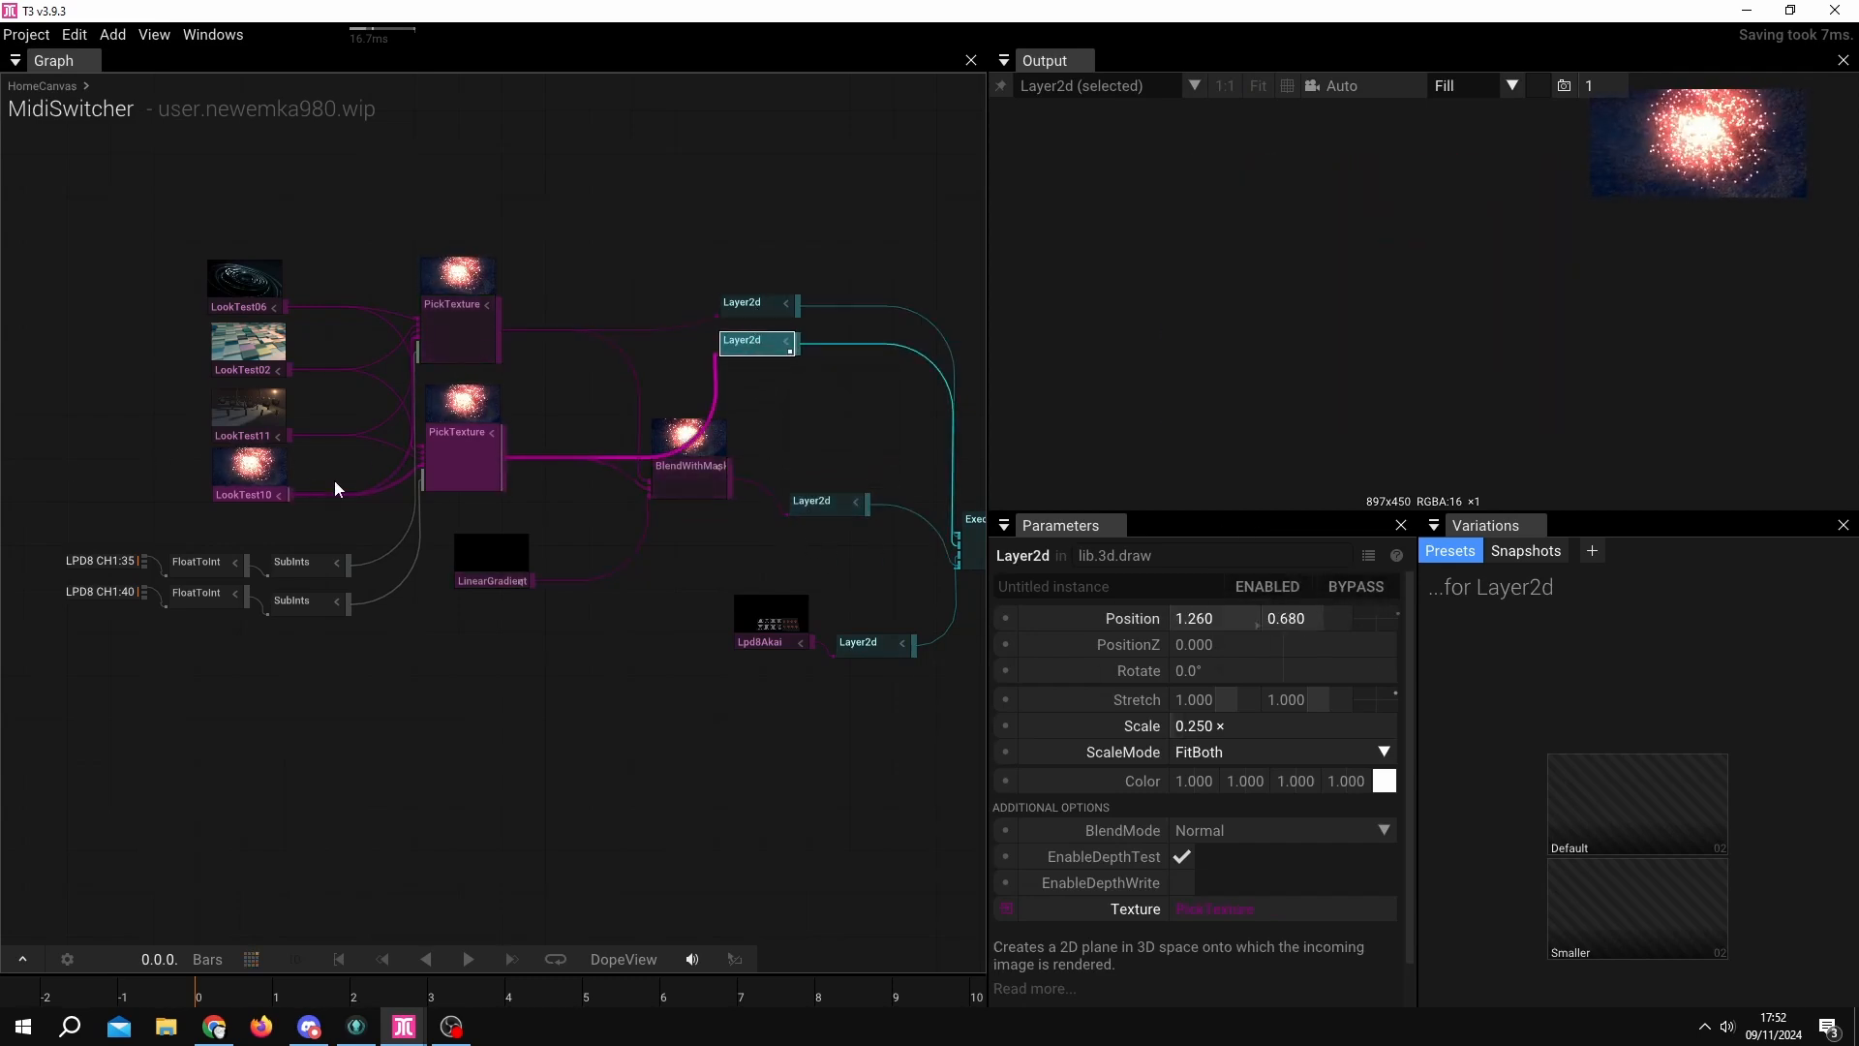
left_click(750, 303)
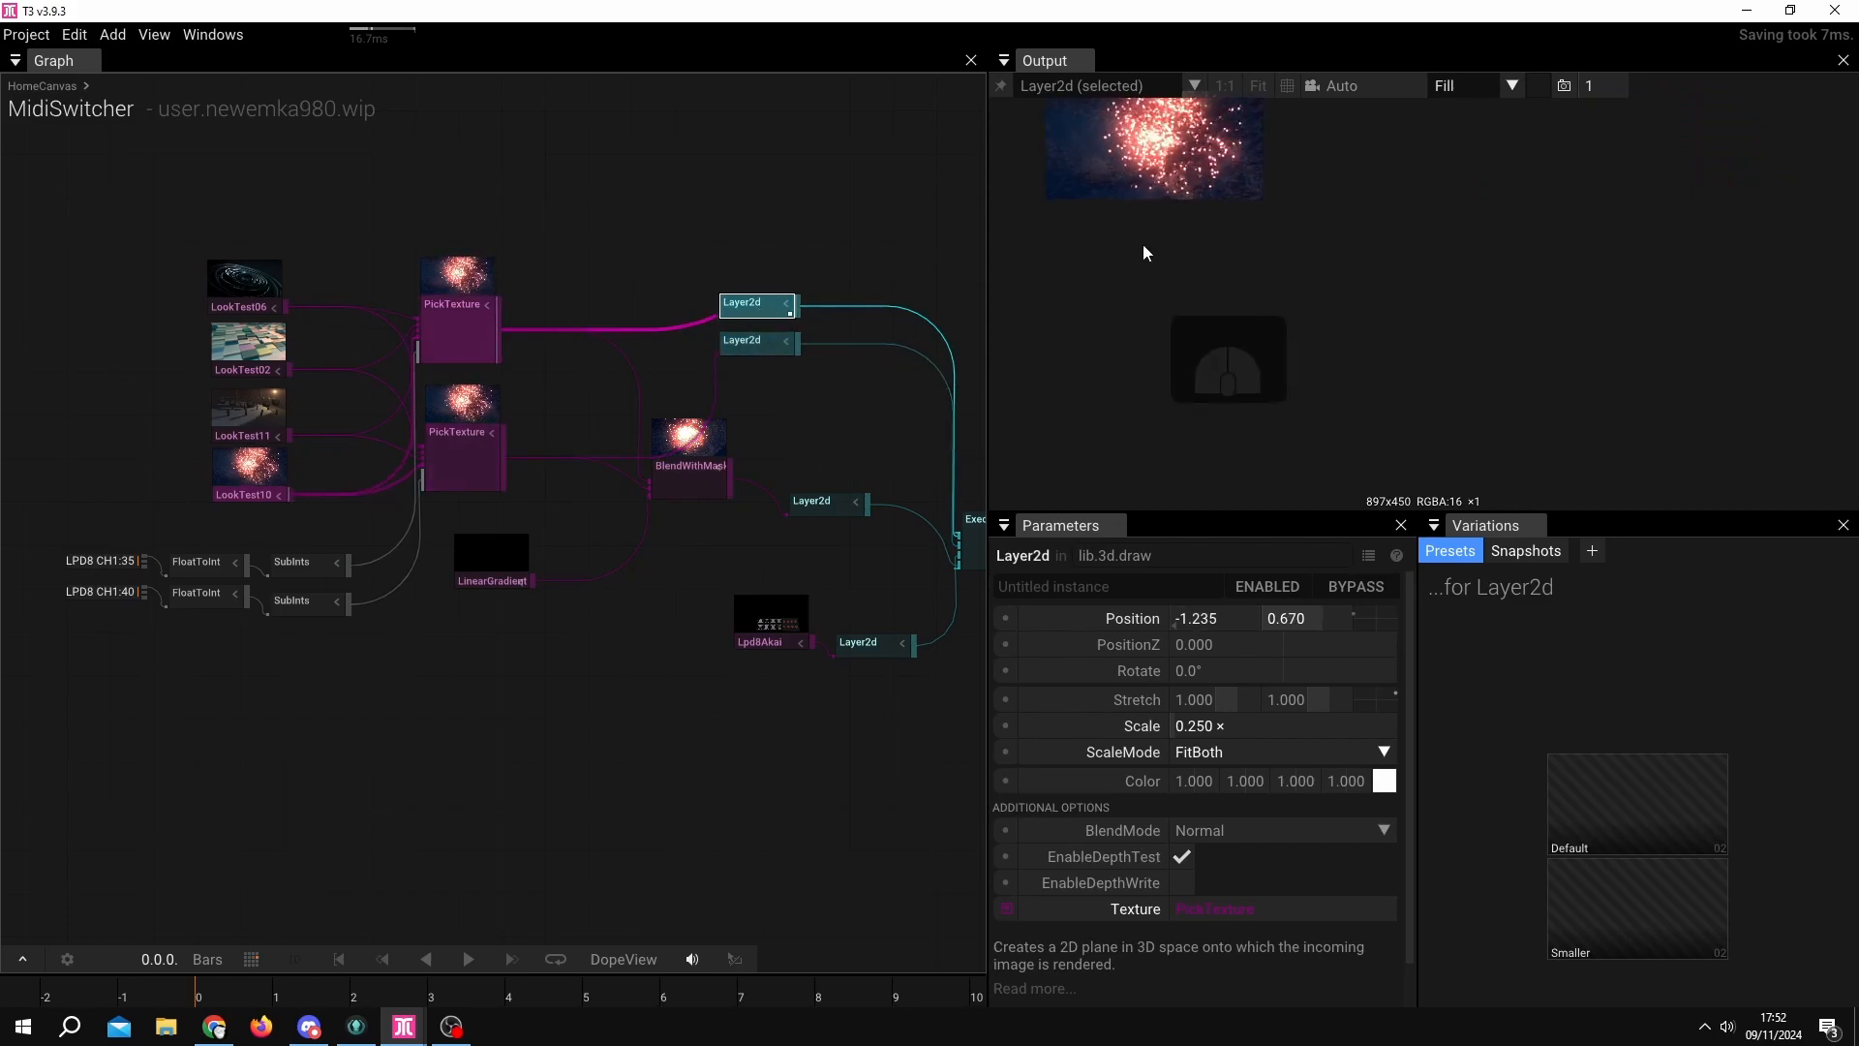
left_click_drag(783, 461, 713, 452)
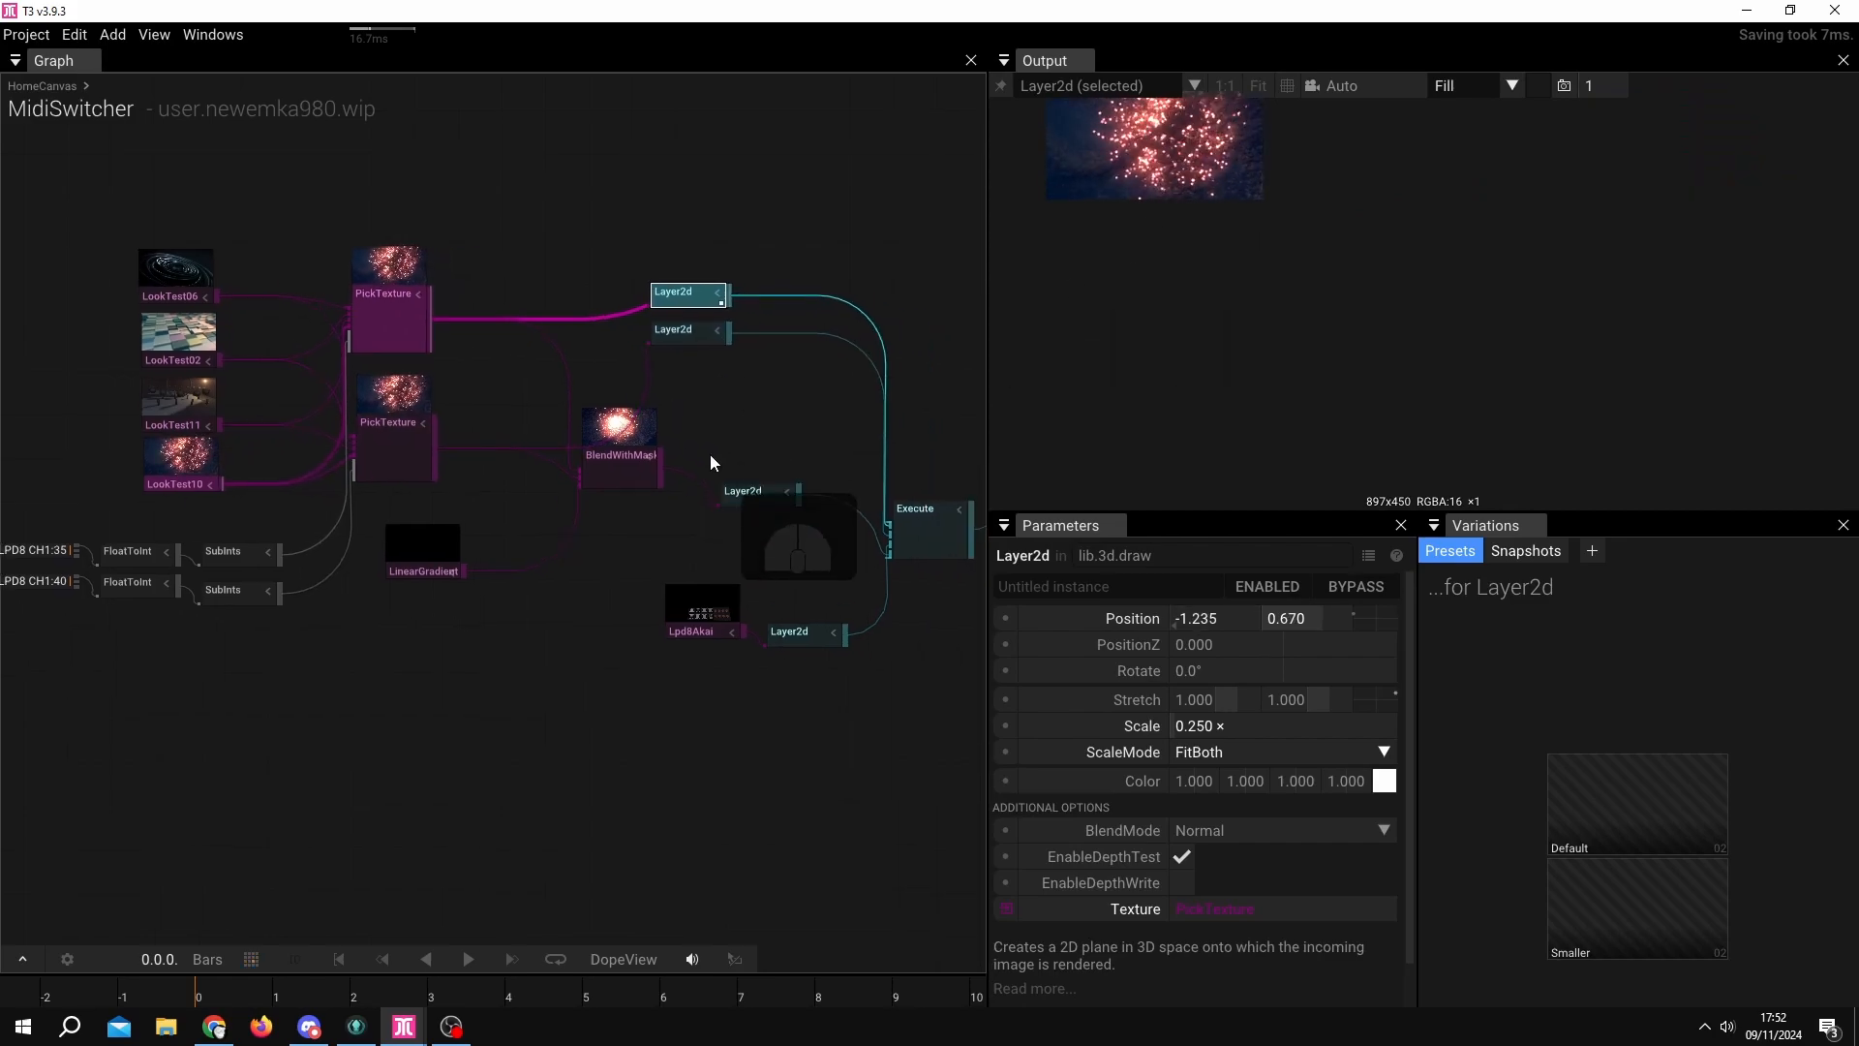
Select the BlendWithMask node and pin its image in the output view.
left_click(609, 480)
left_click_drag(624, 536, 725, 536)
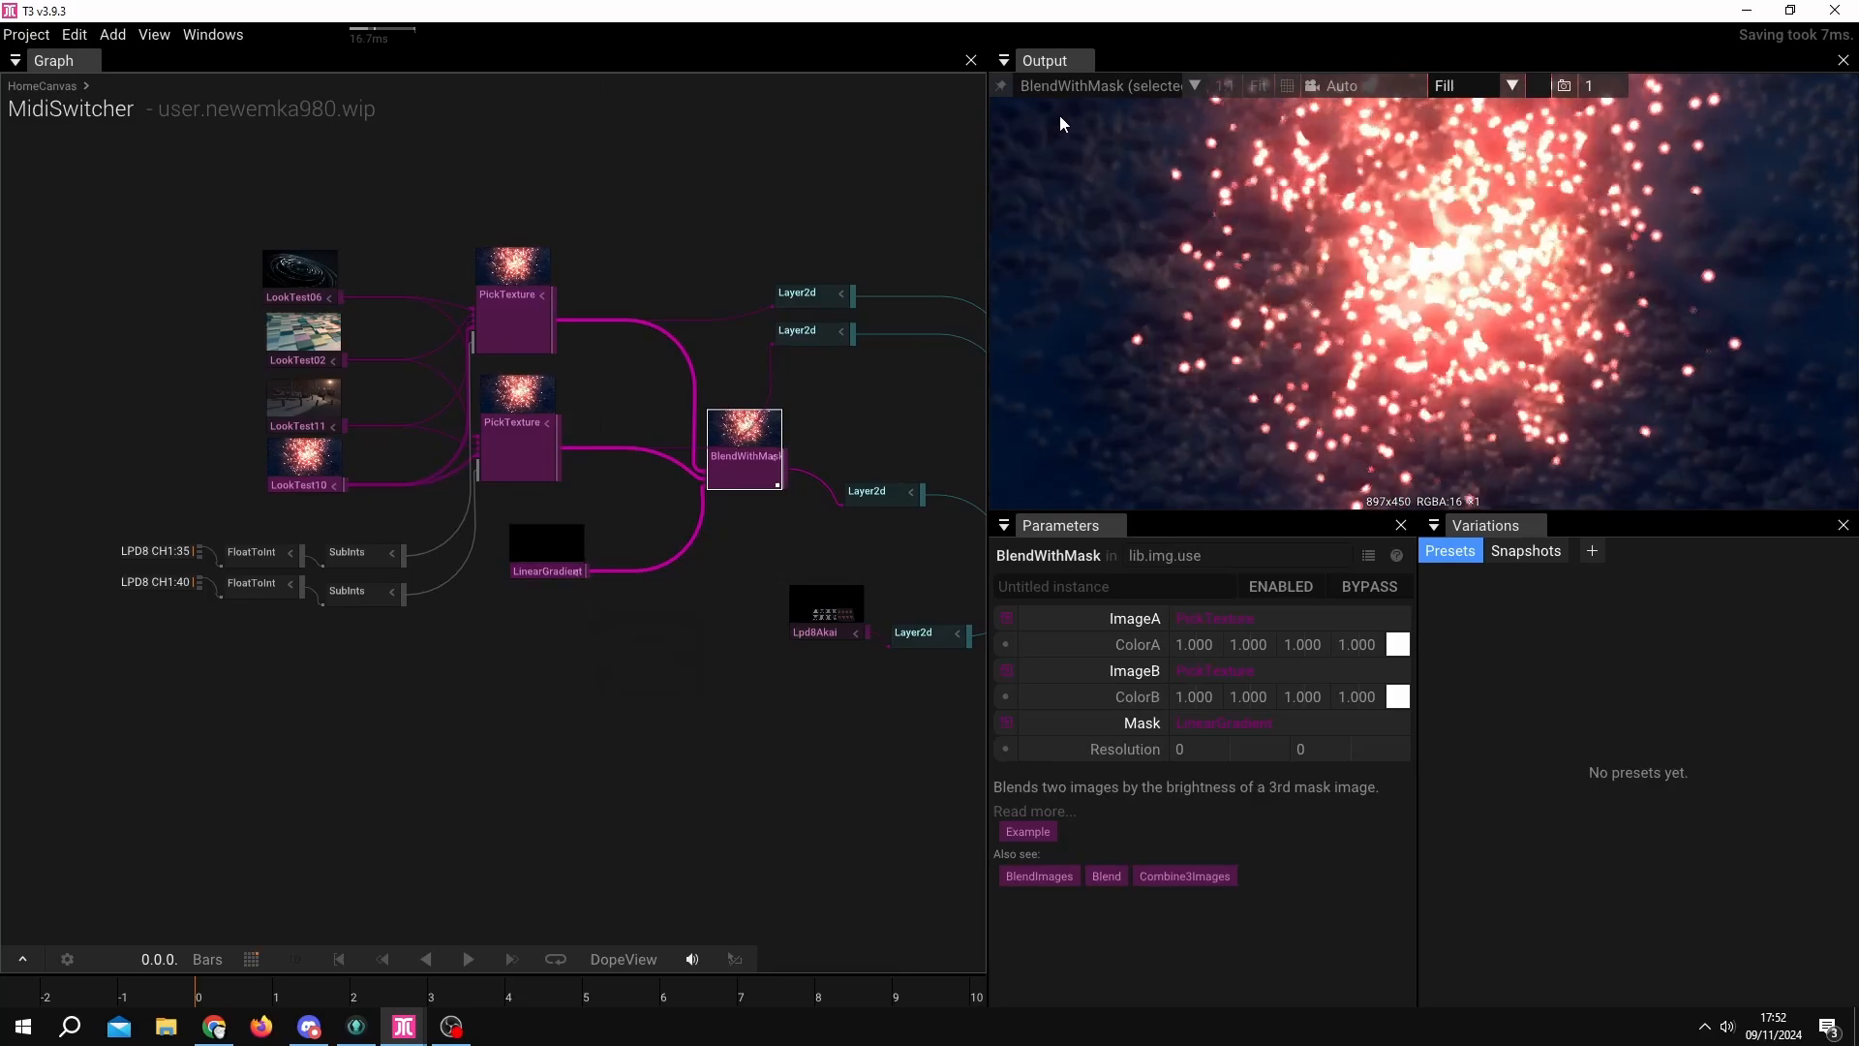
left_click(1009, 87)
Vary the LinearGradient's Offset up to -0.060 to shift the blend between the two images.
left_click(552, 557)
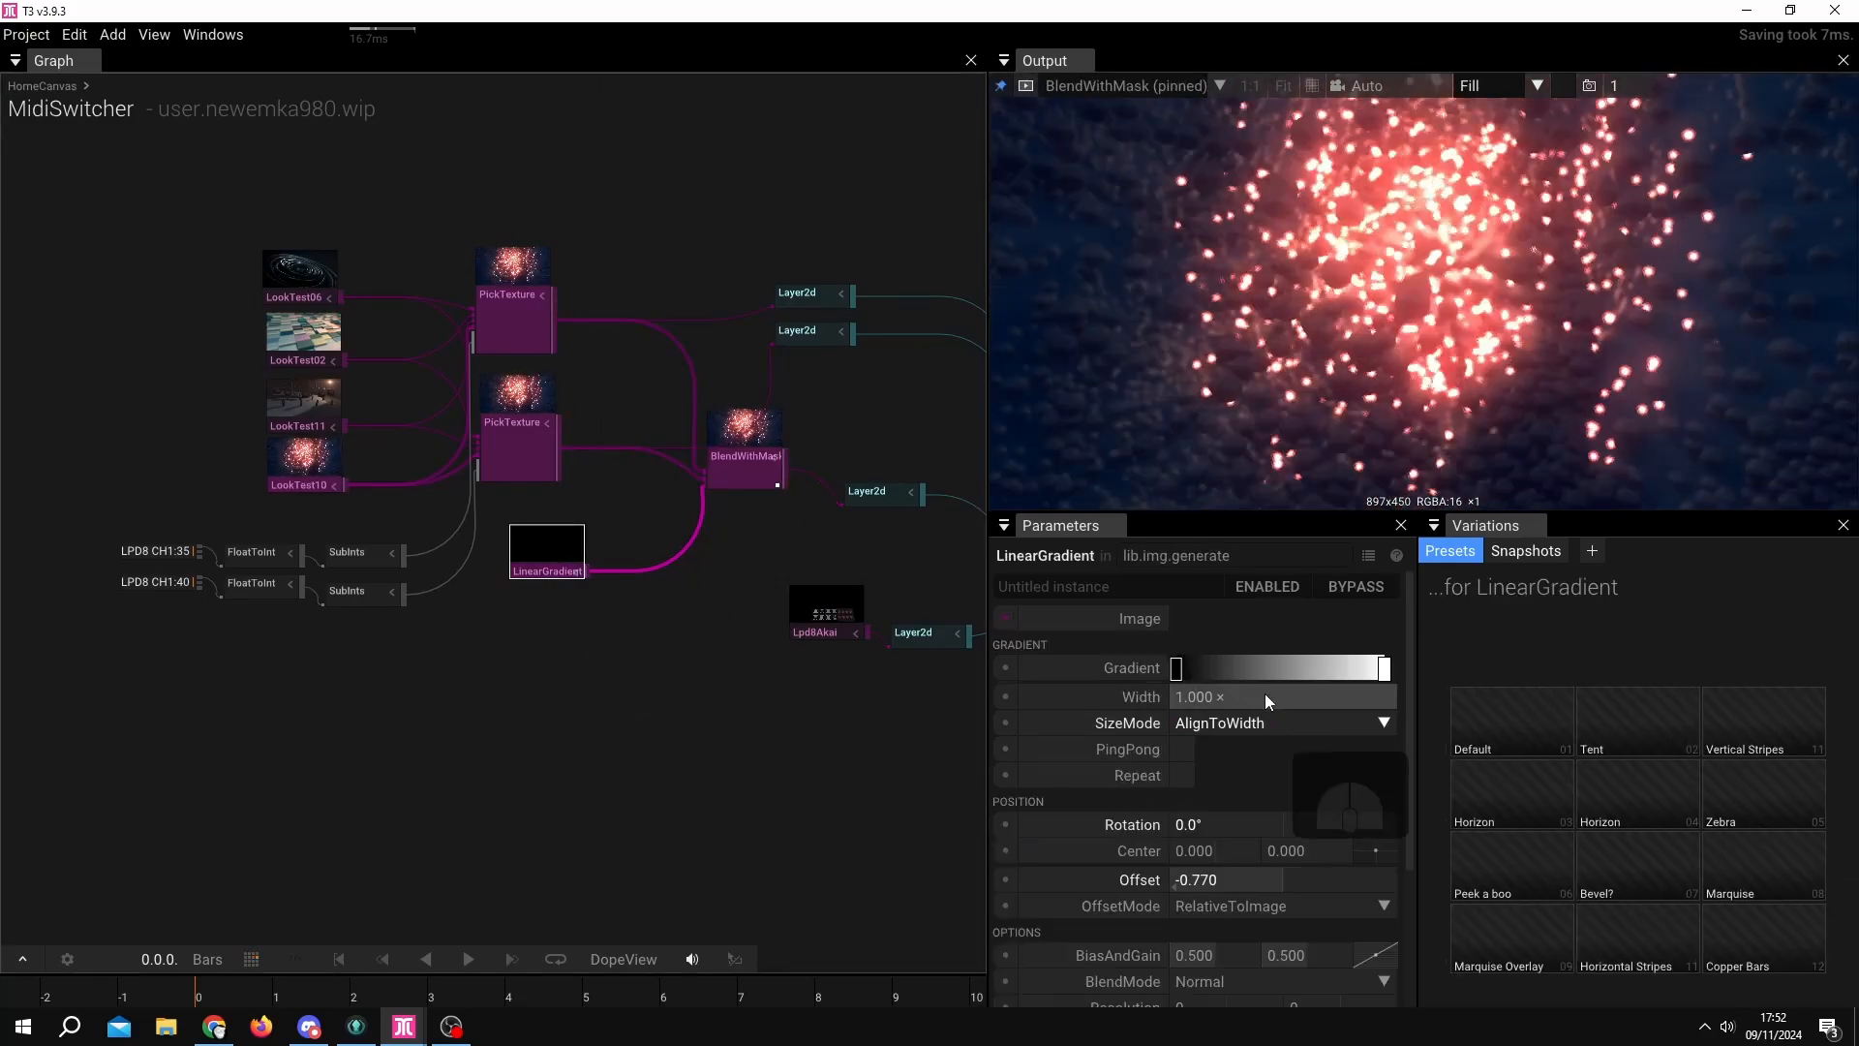
left_click_drag(1193, 878, 934, 846)
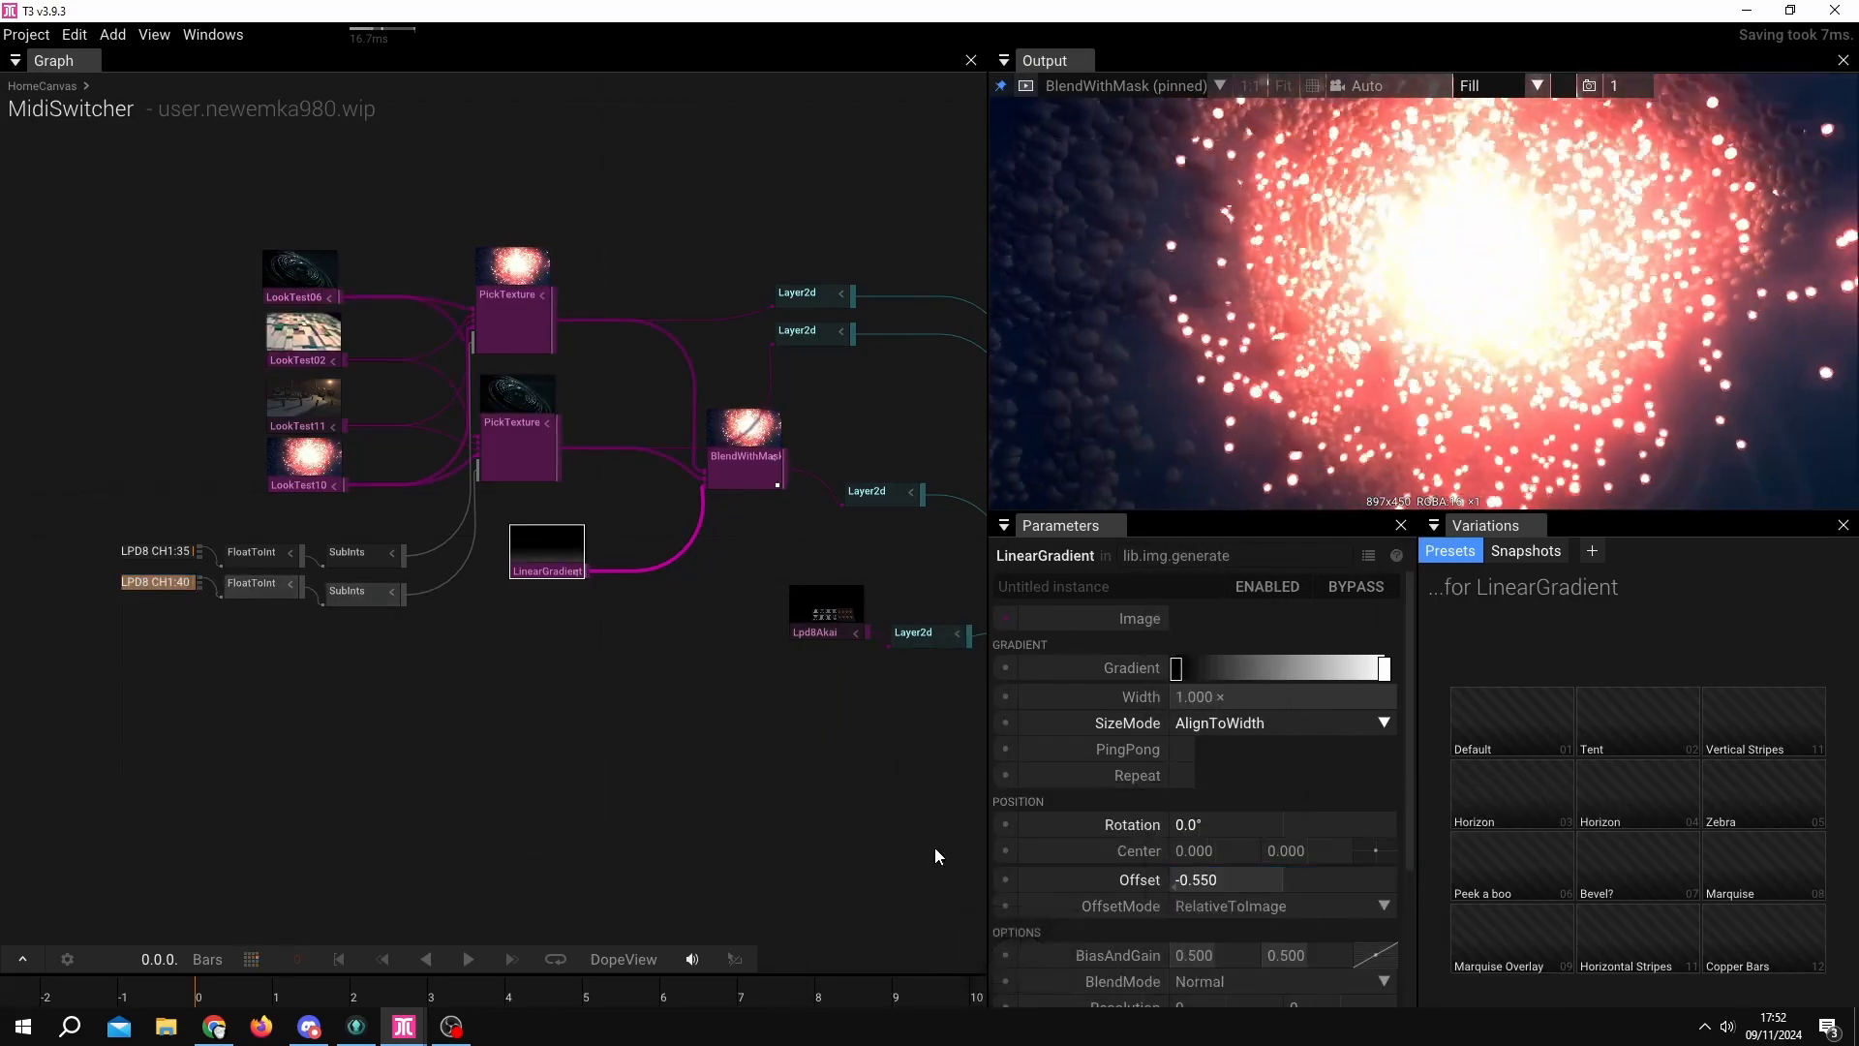
left_click_drag(1215, 878, 1154, 883)
left_click(1013, 883)
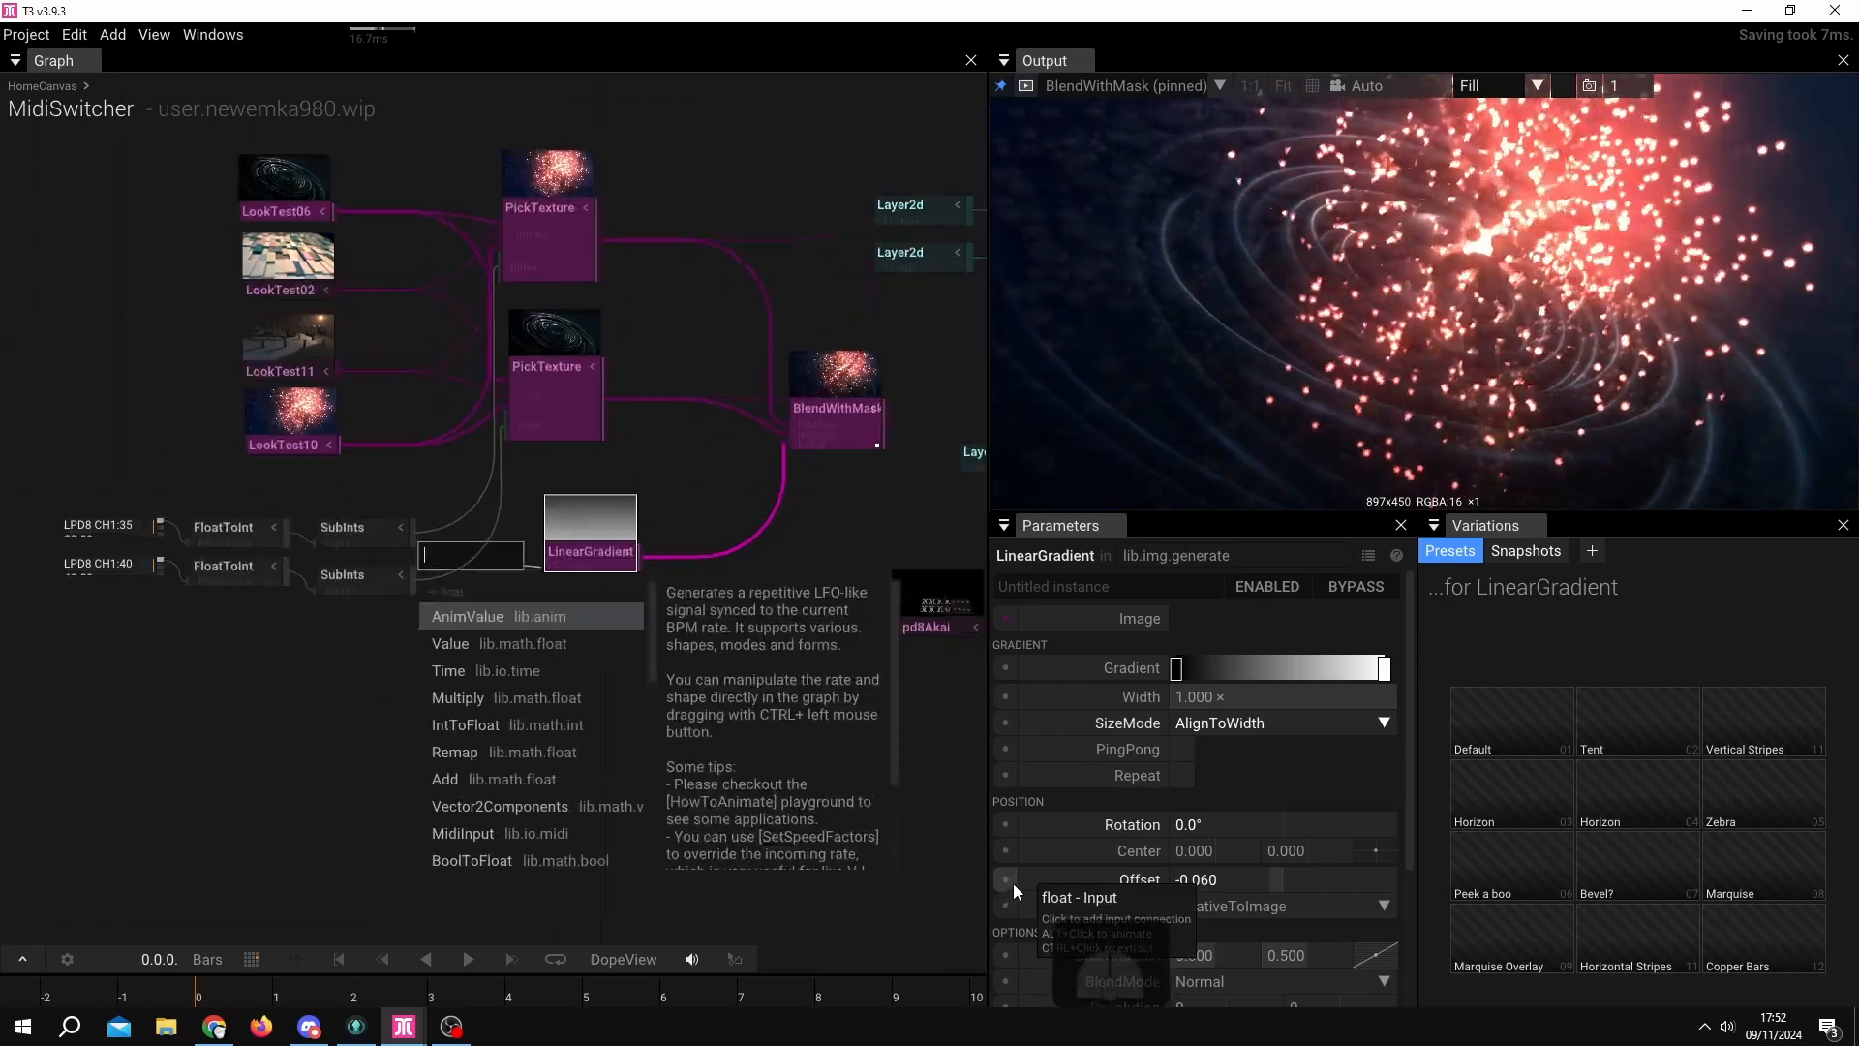
left_click(949, 751)
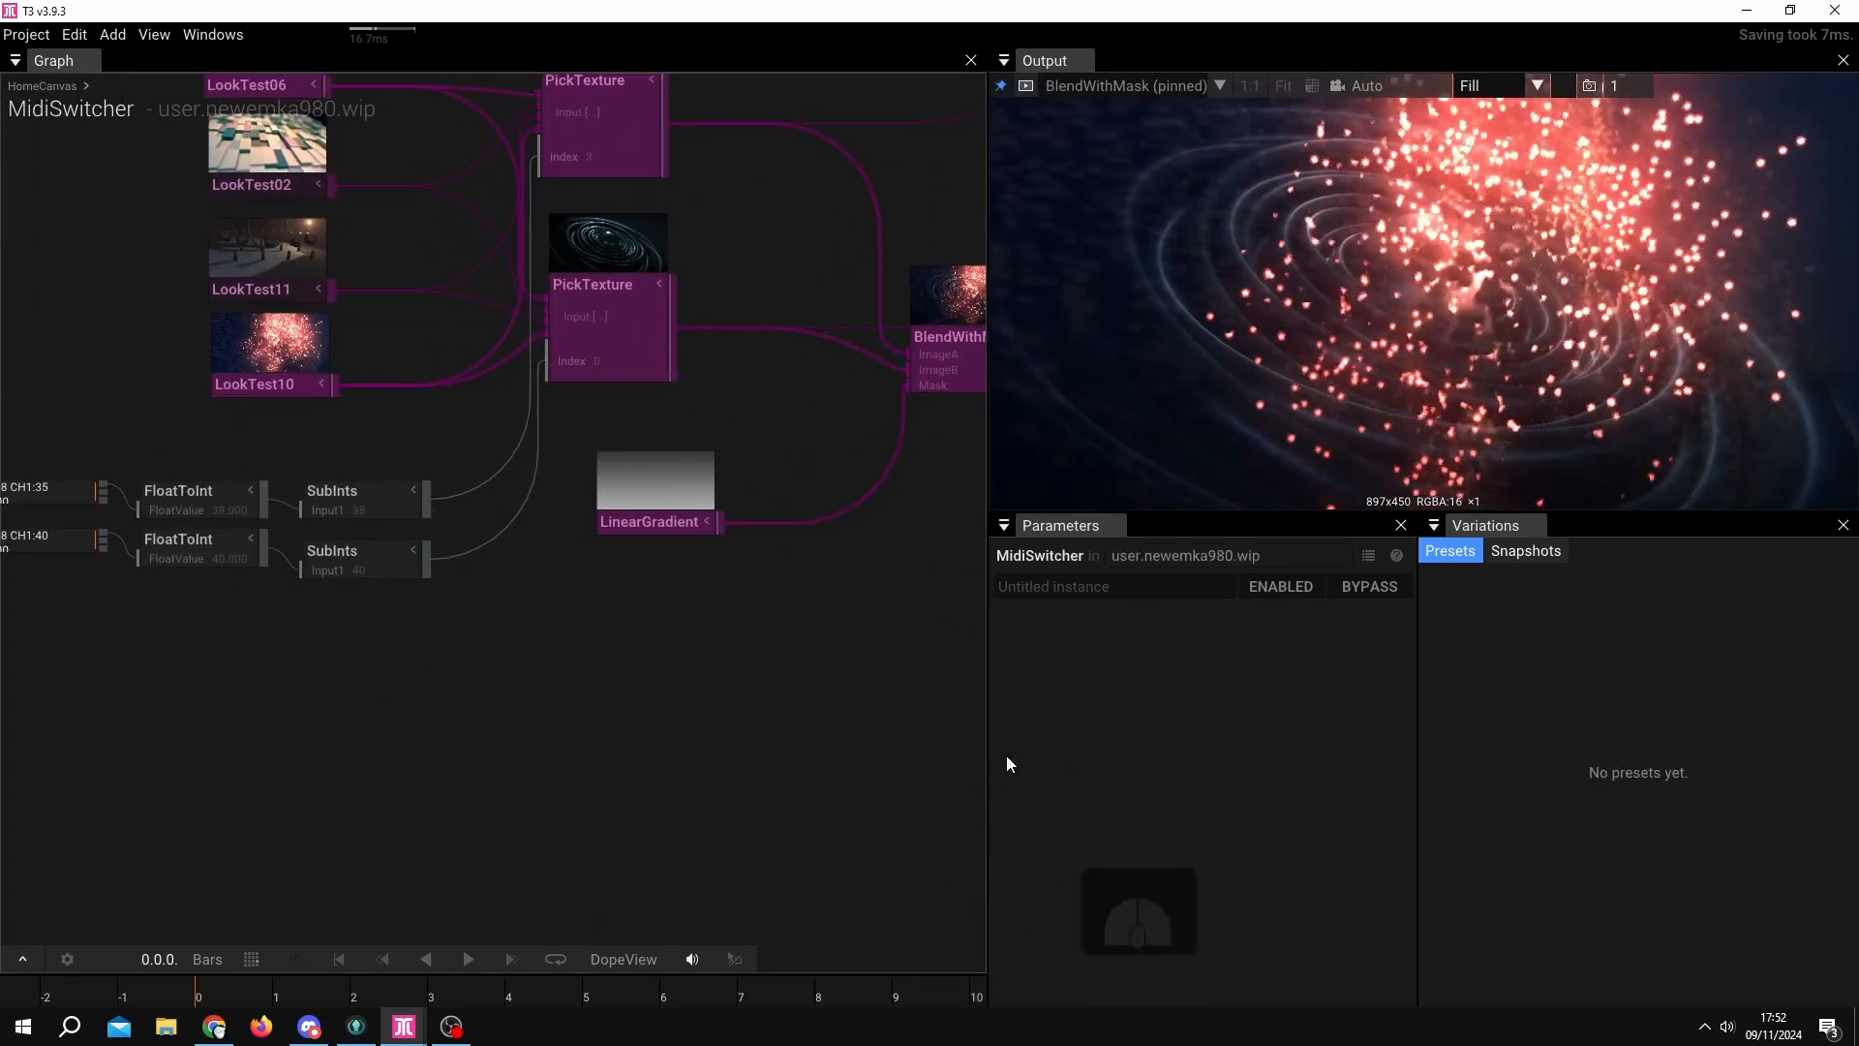
Reset the LinearGradient's Offset to its default and bring the black and white gradient stops close together near the middle.
left_click(665, 489)
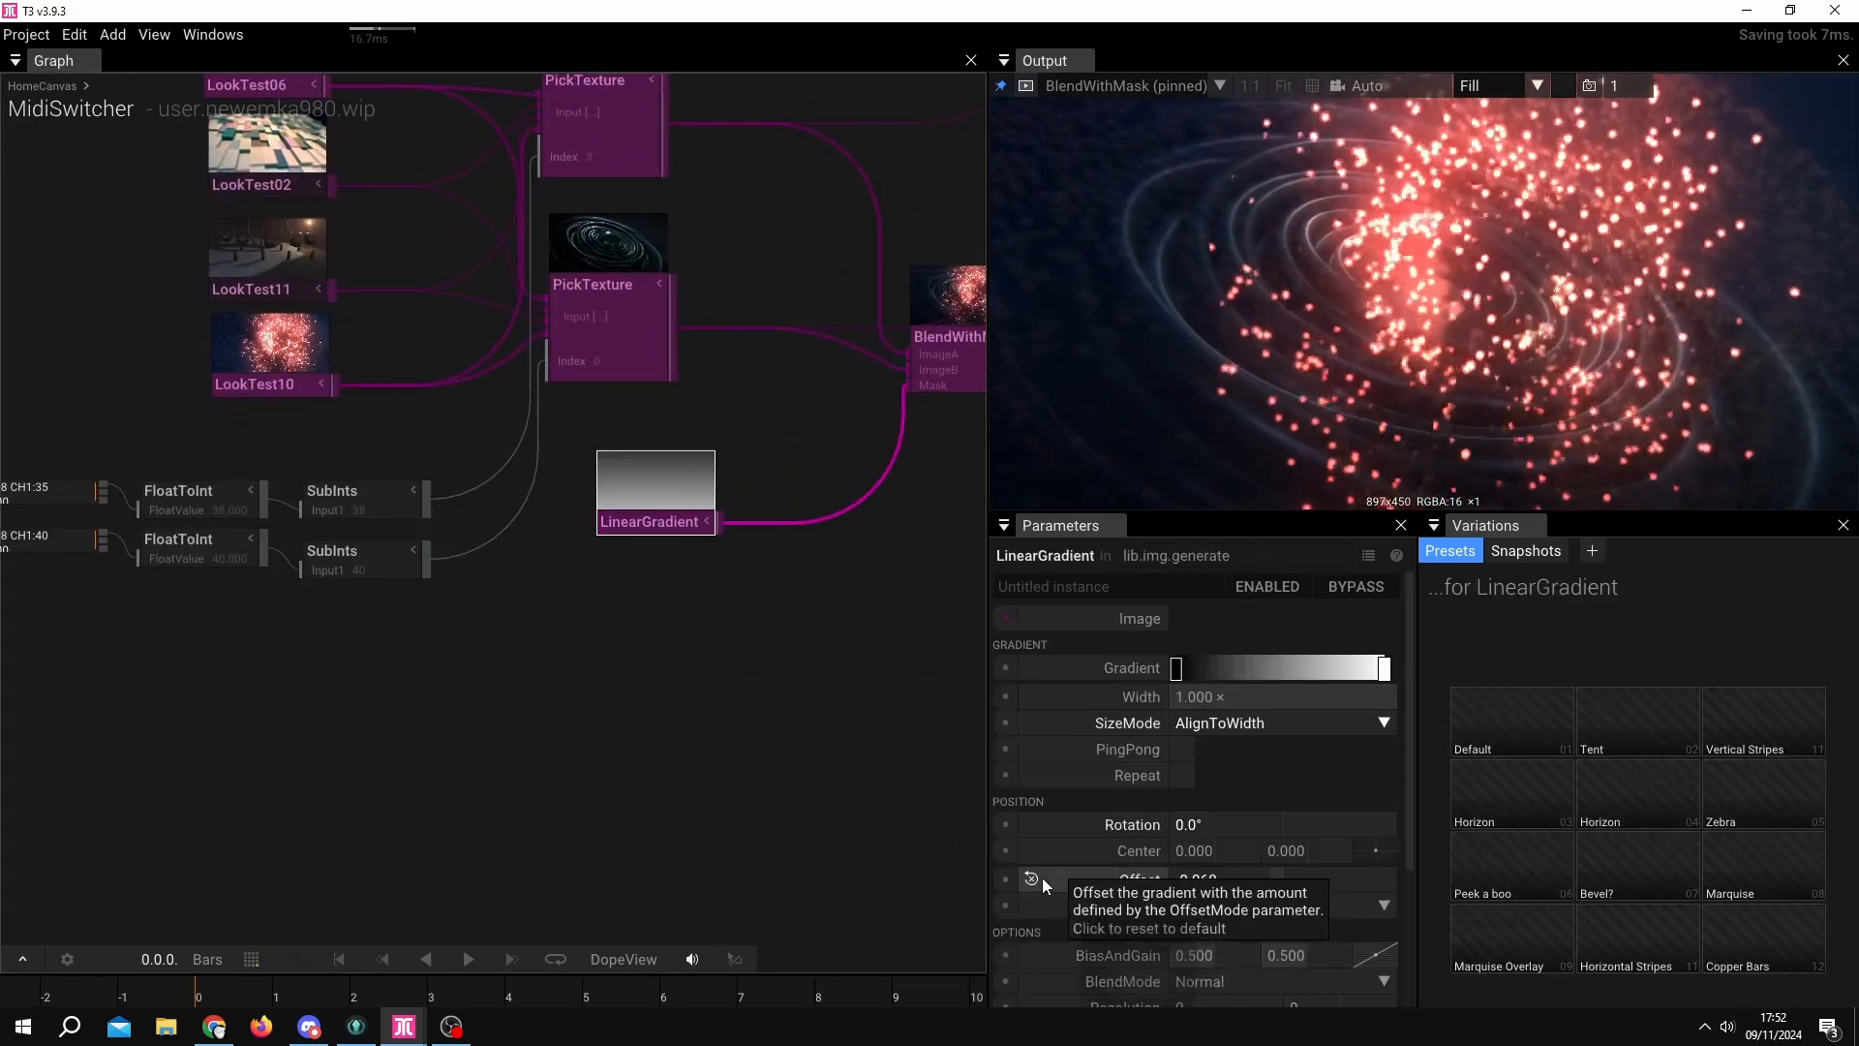
left_click_drag(1240, 882, 843, 886)
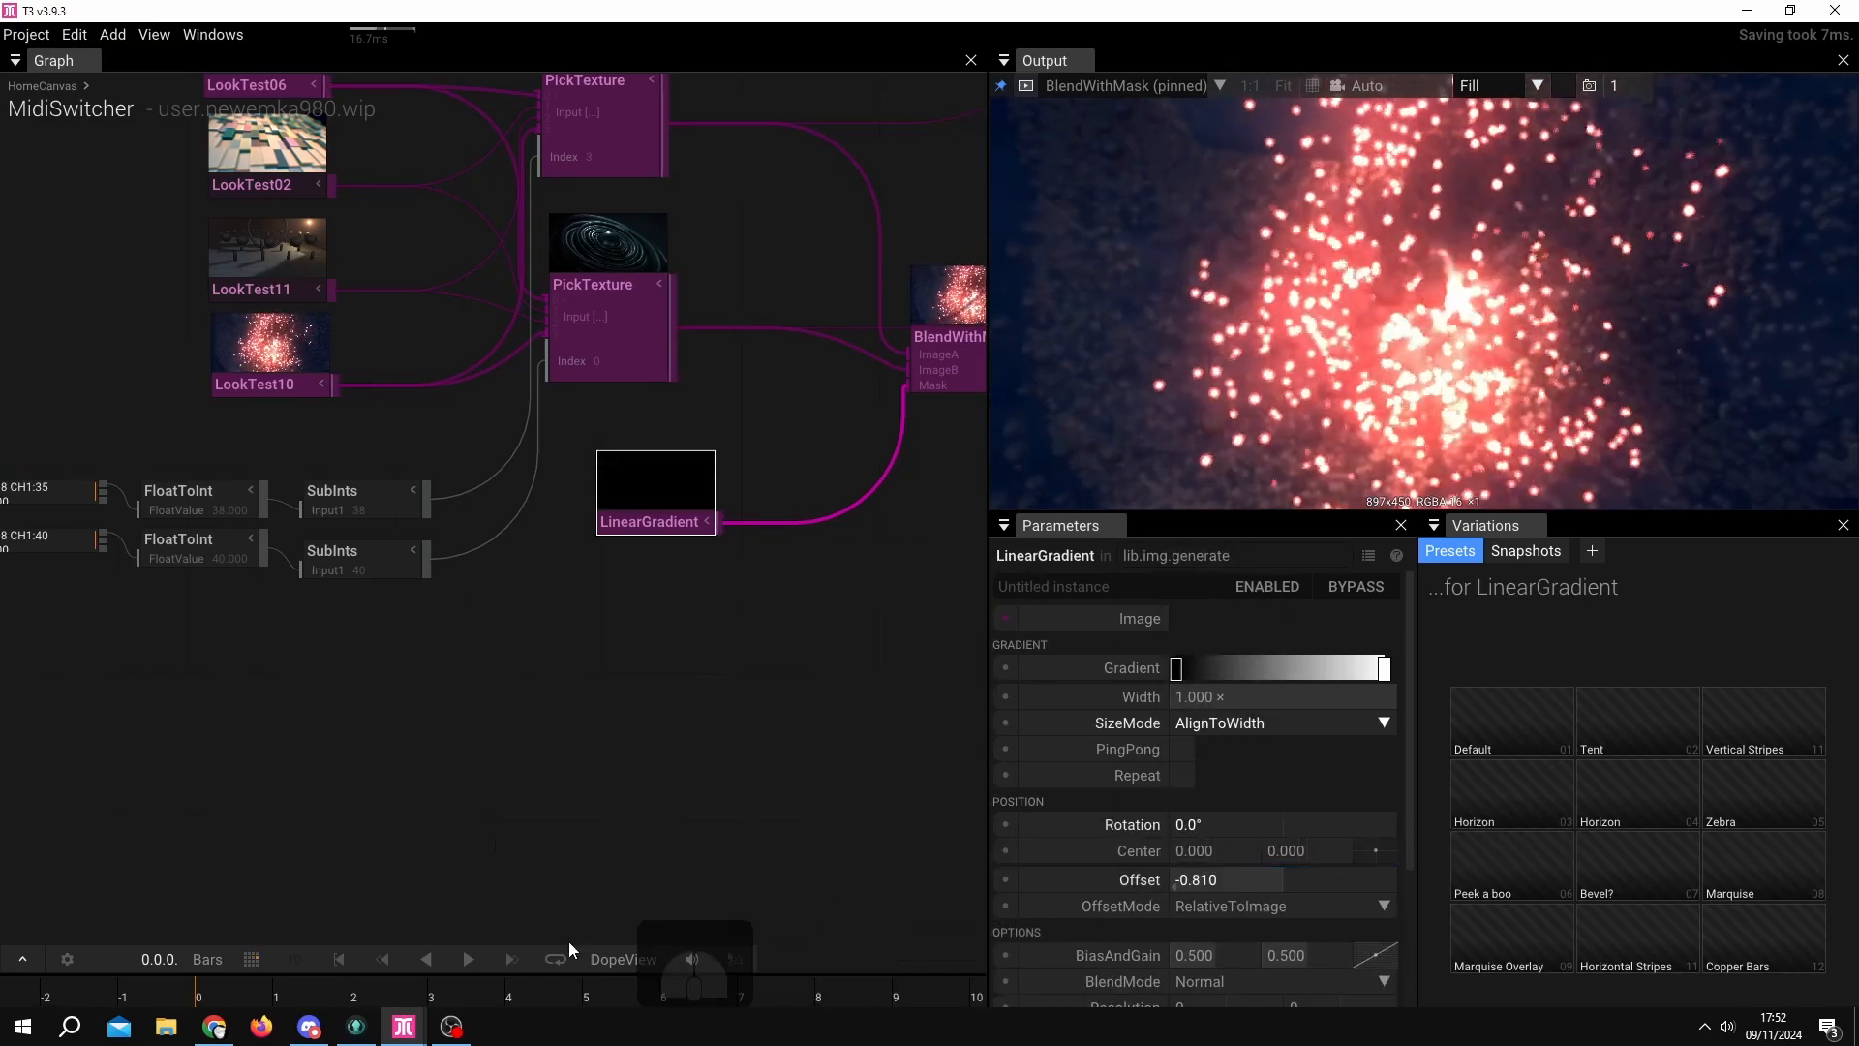
left_click(1230, 885)
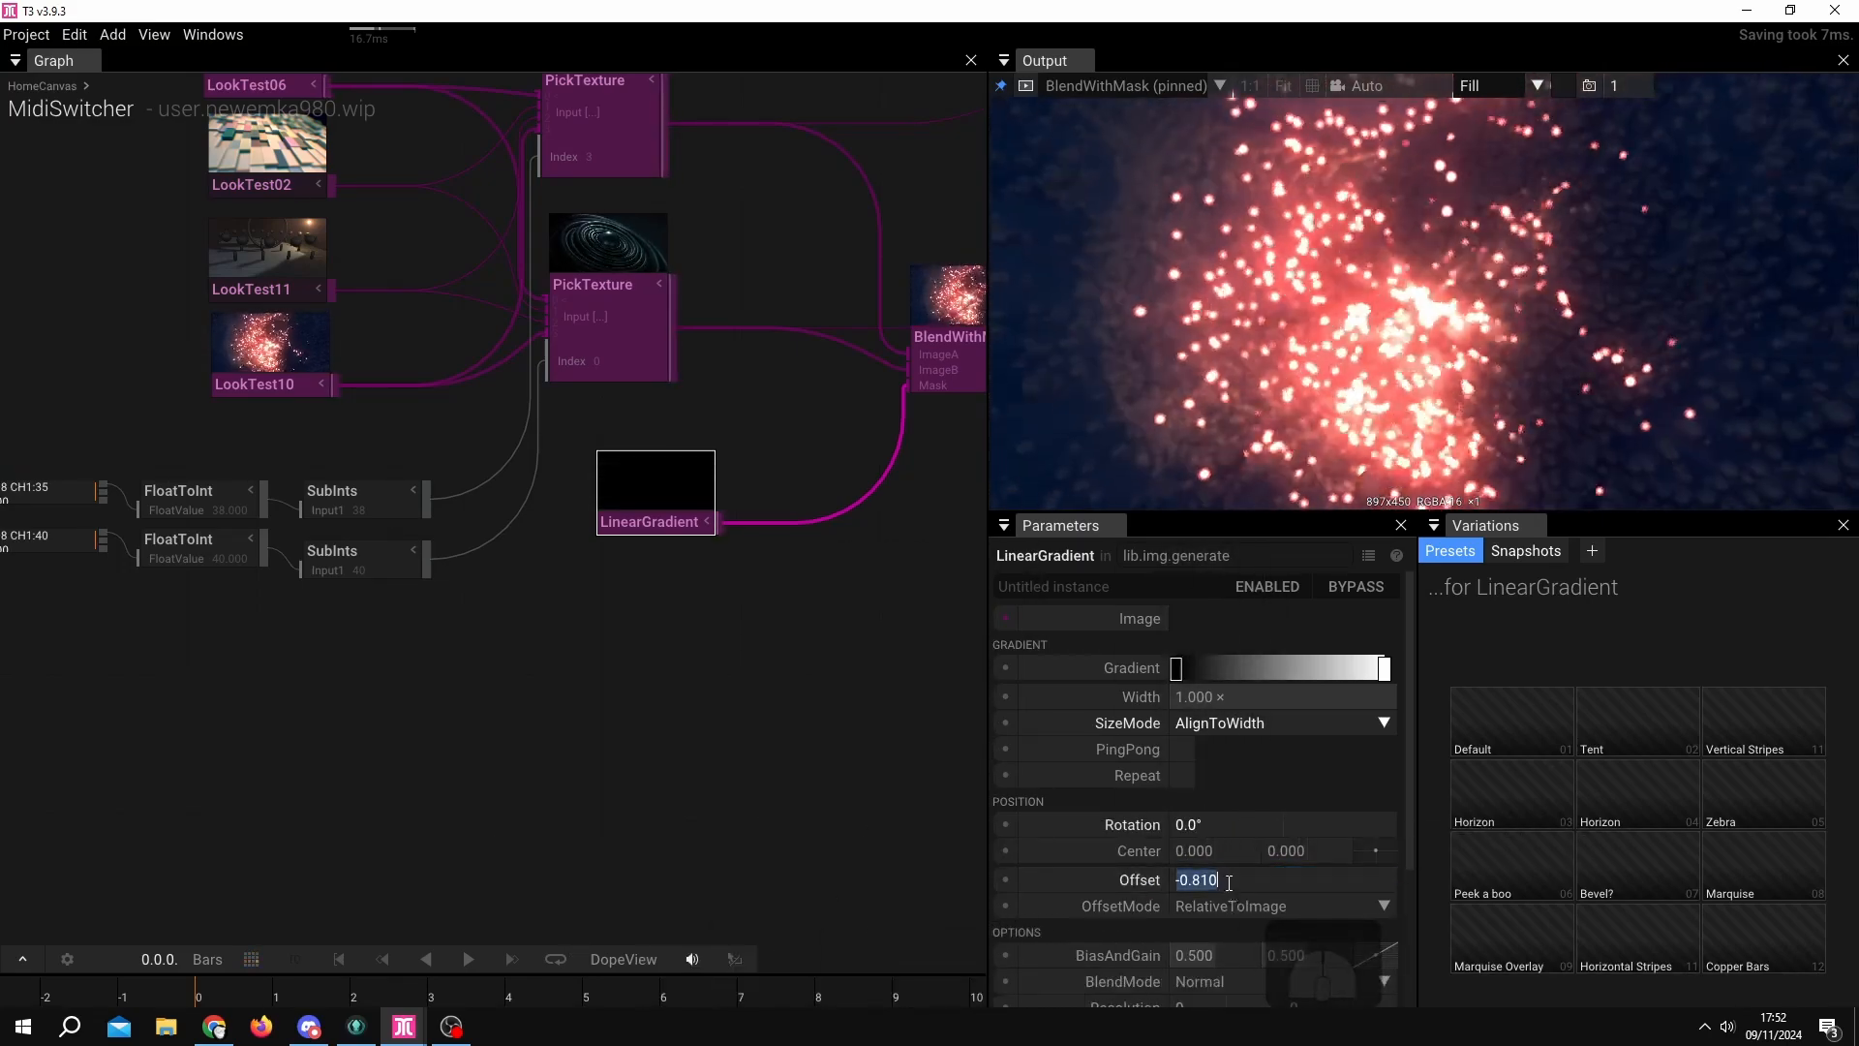
left_click(1034, 879)
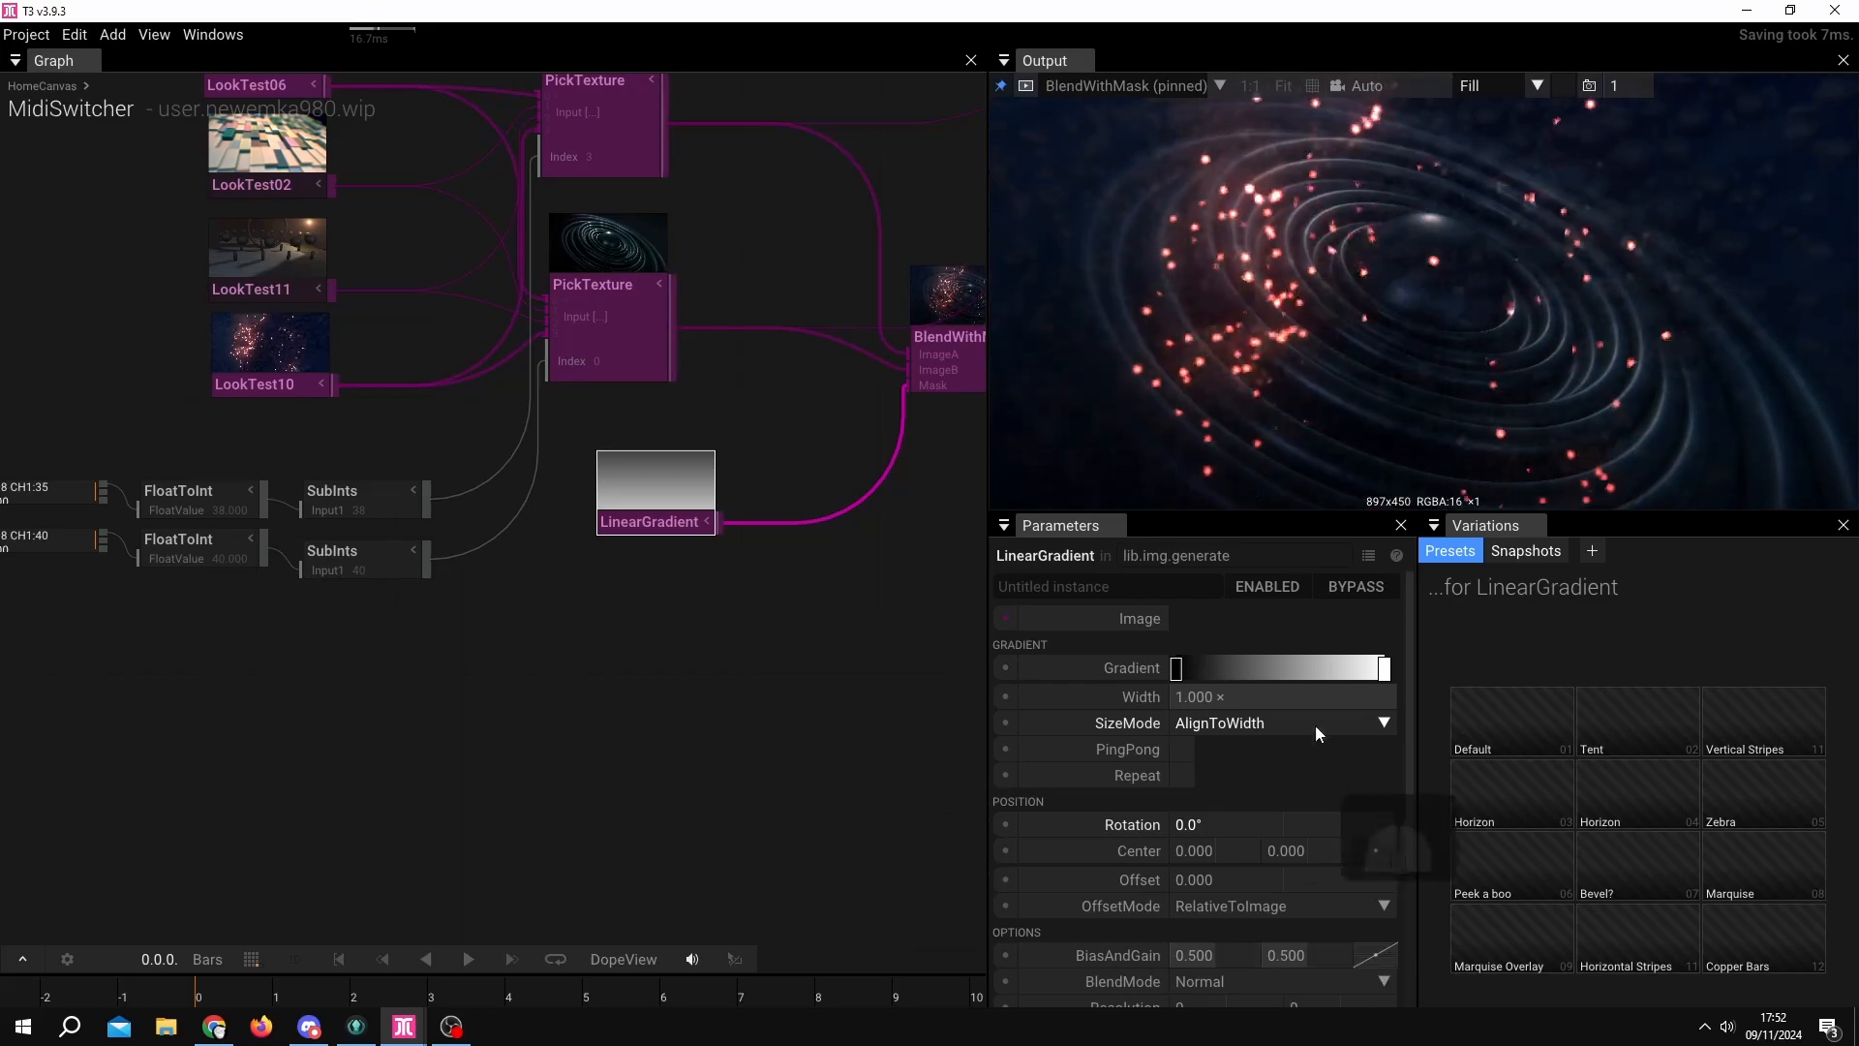
left_click_drag(1176, 670, 1303, 678)
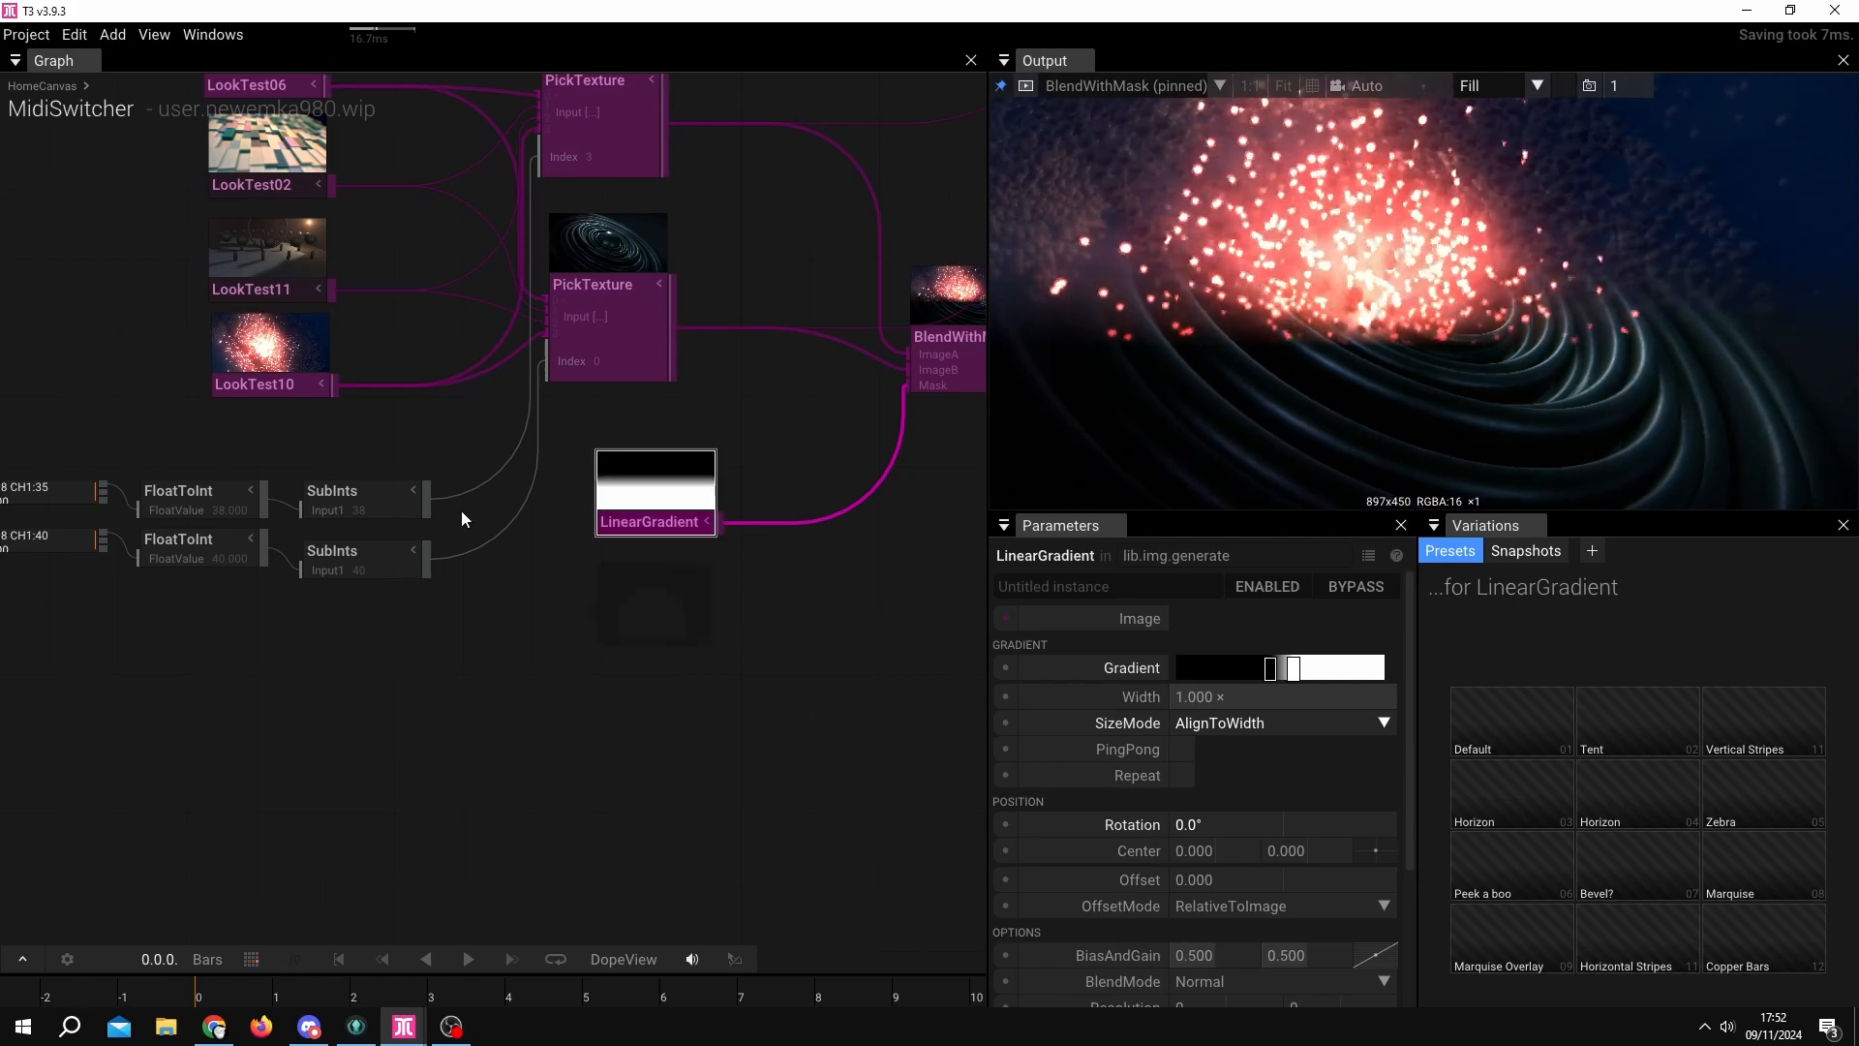
Select the RenderTarget node after Execute and pin it in the output view.
left_click_drag(484, 629, 194, 745)
left_click_drag(671, 669, 478, 685)
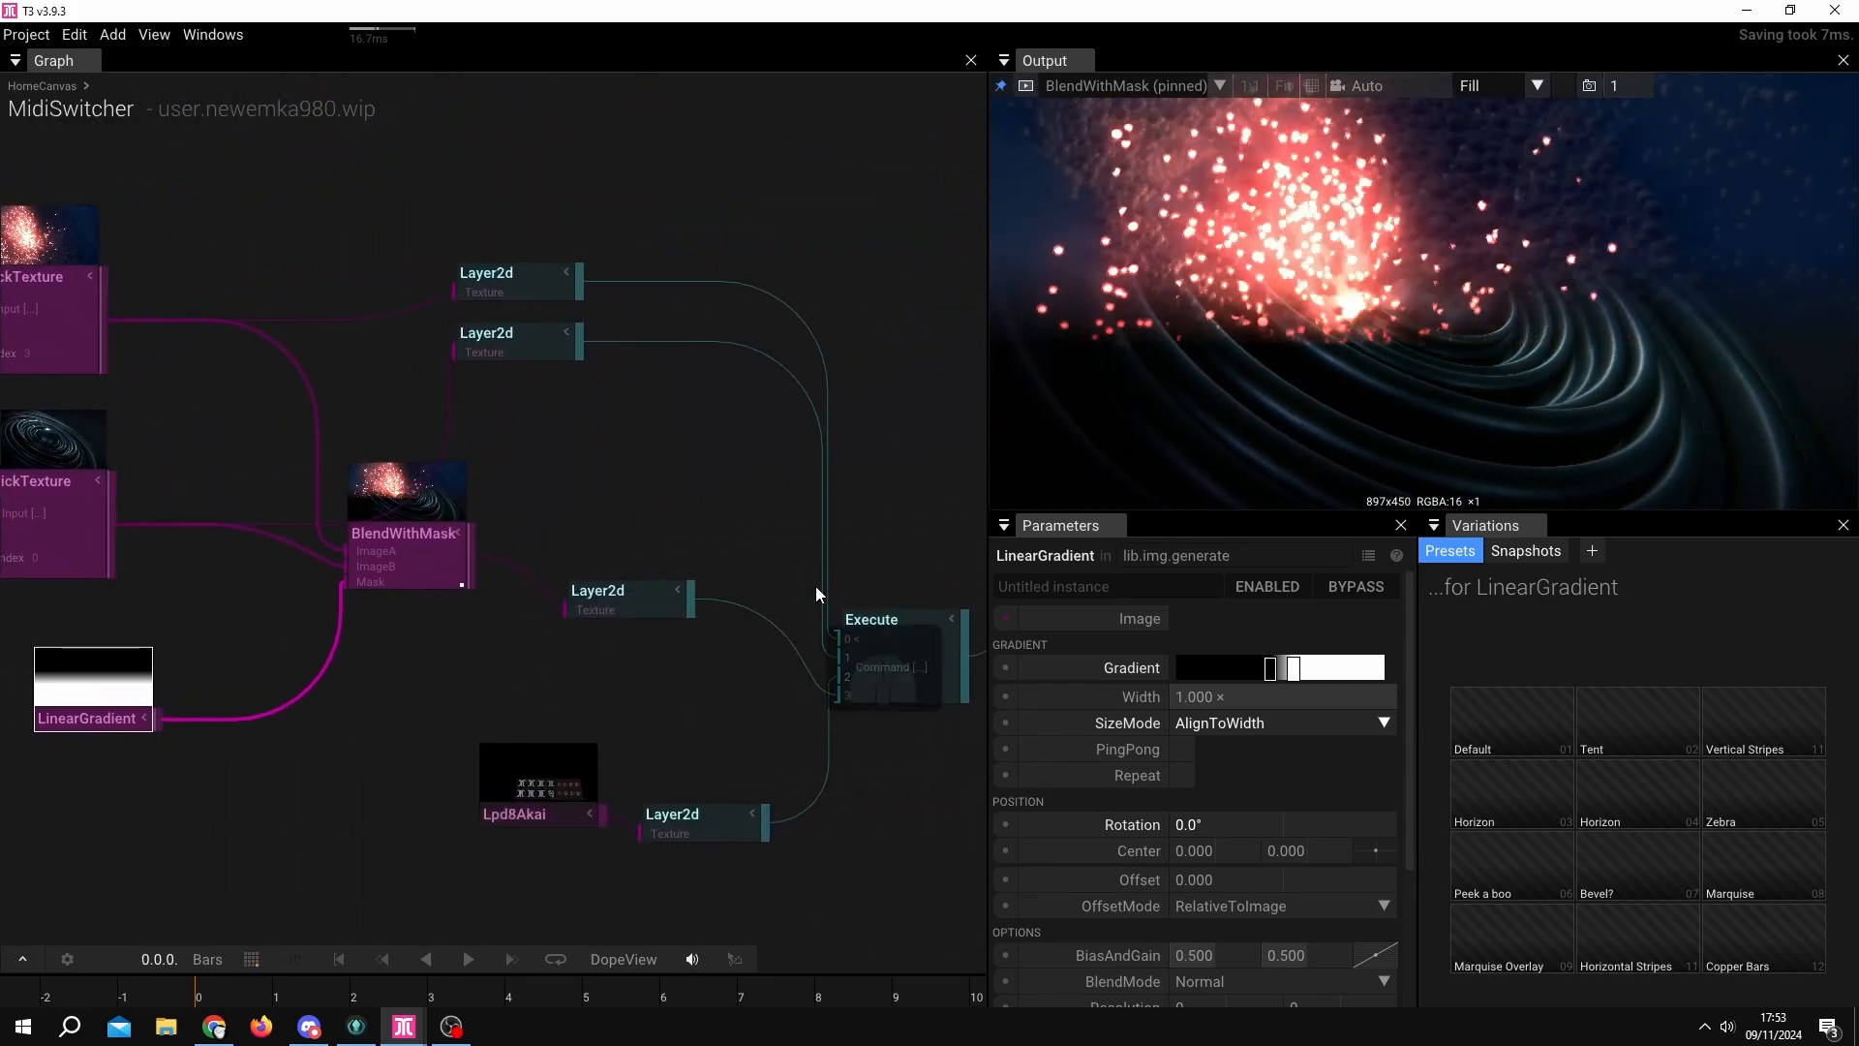
left_click_drag(816, 584, 495, 488)
left_click(685, 579)
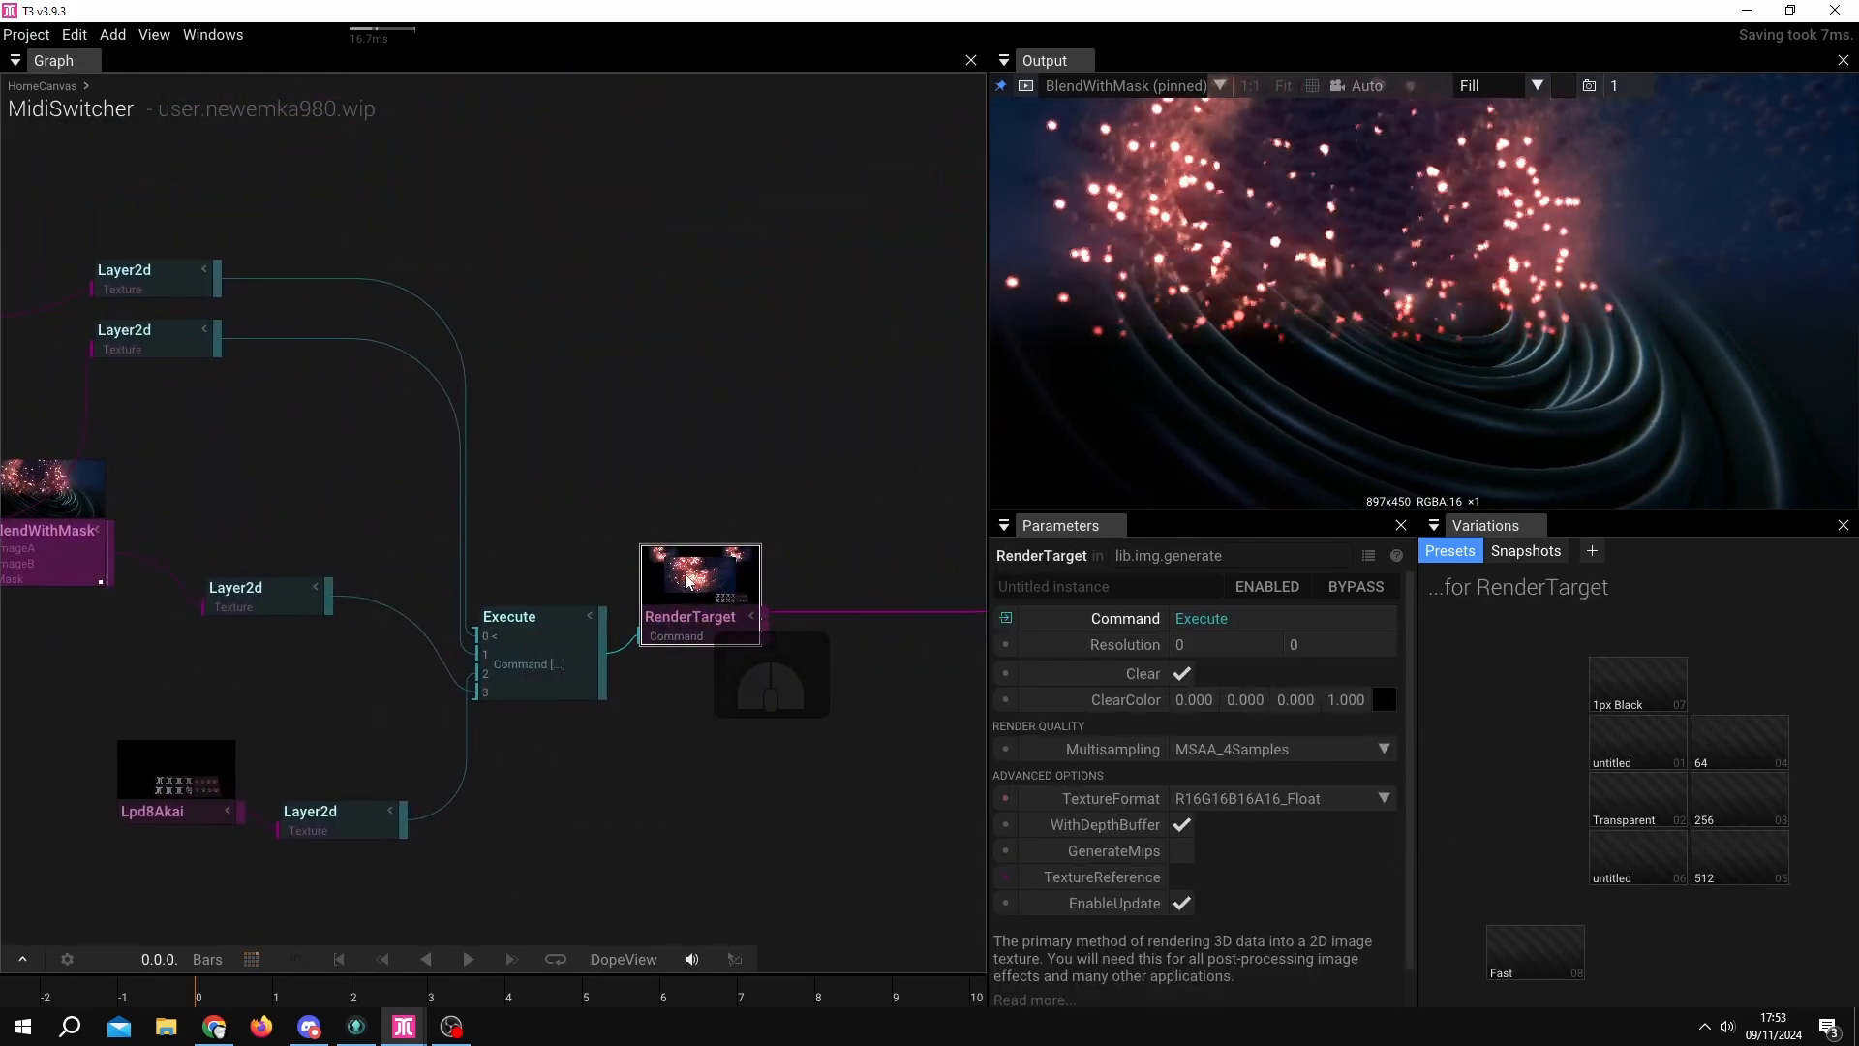
key("p")
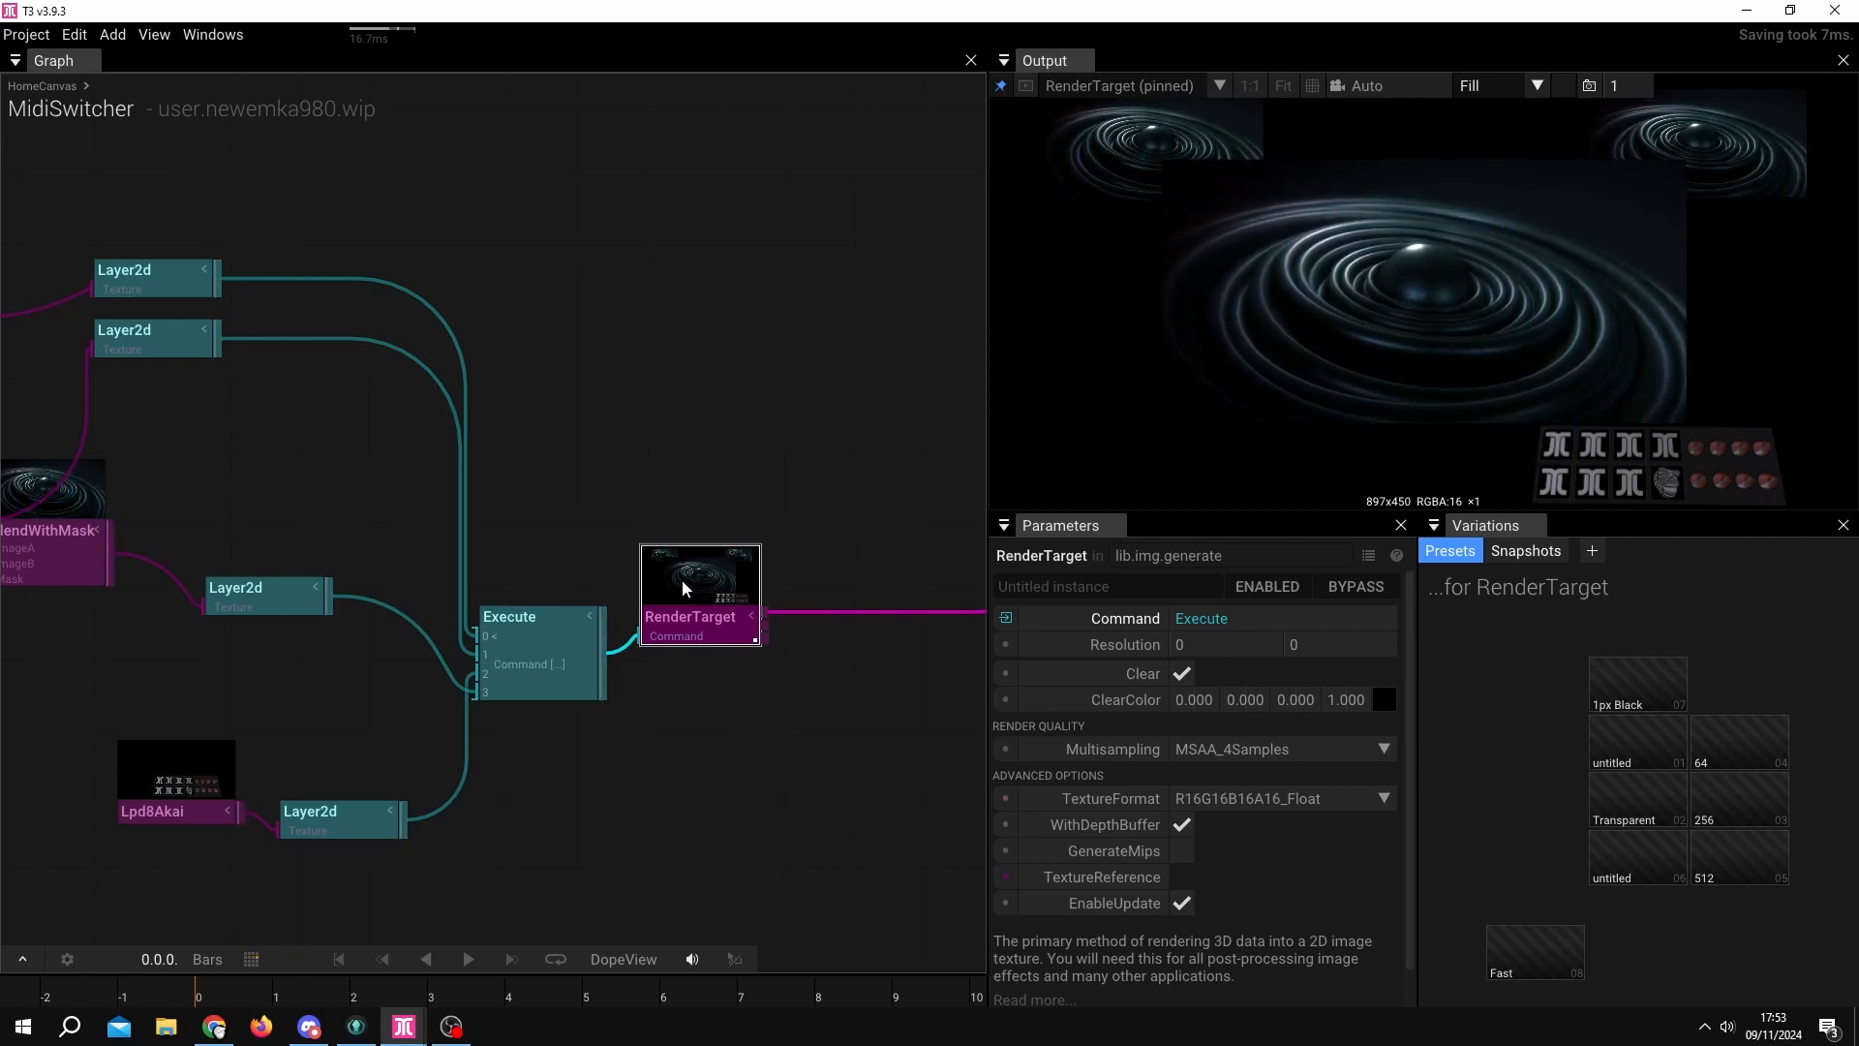
Duplicate the two MIDI input chains, each with its MidiInput, FloatToInt and SubInts nodes.
left_click_drag(214, 477, 782, 479)
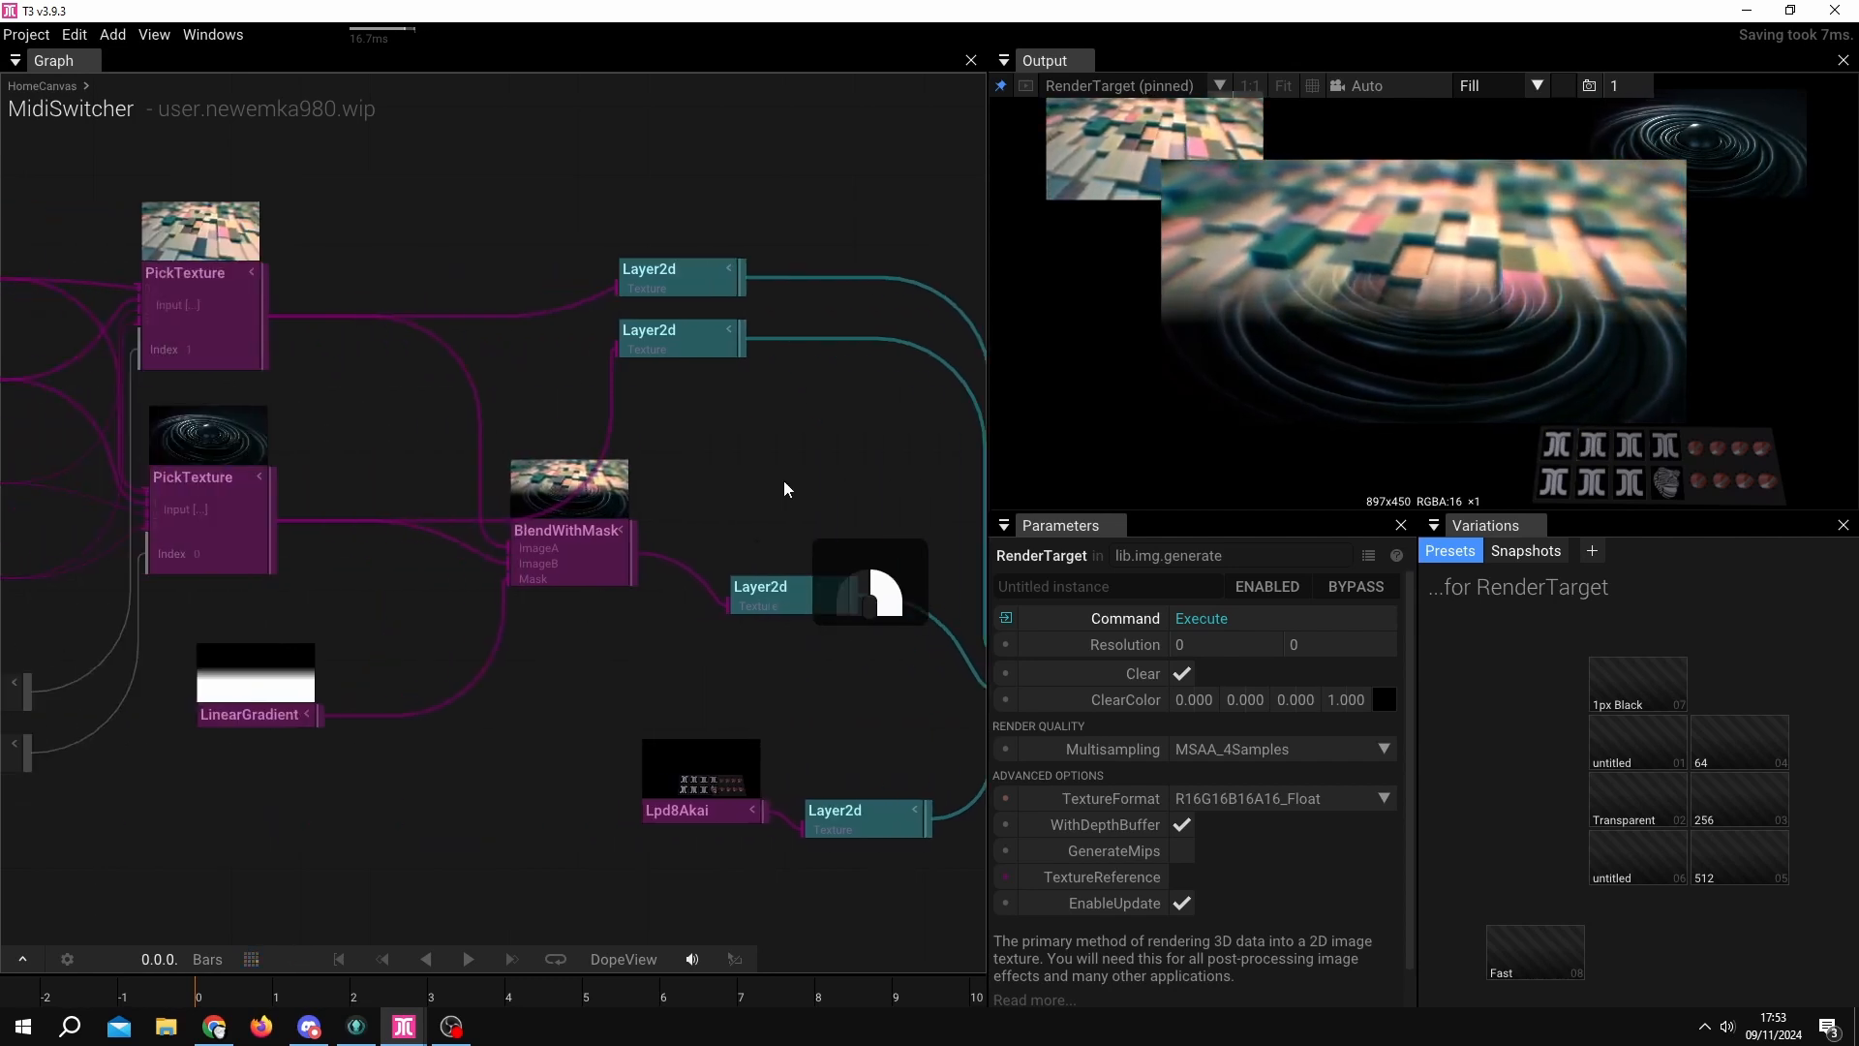
left_click_drag(573, 650, 782, 657)
left_click_drag(495, 624, 695, 614)
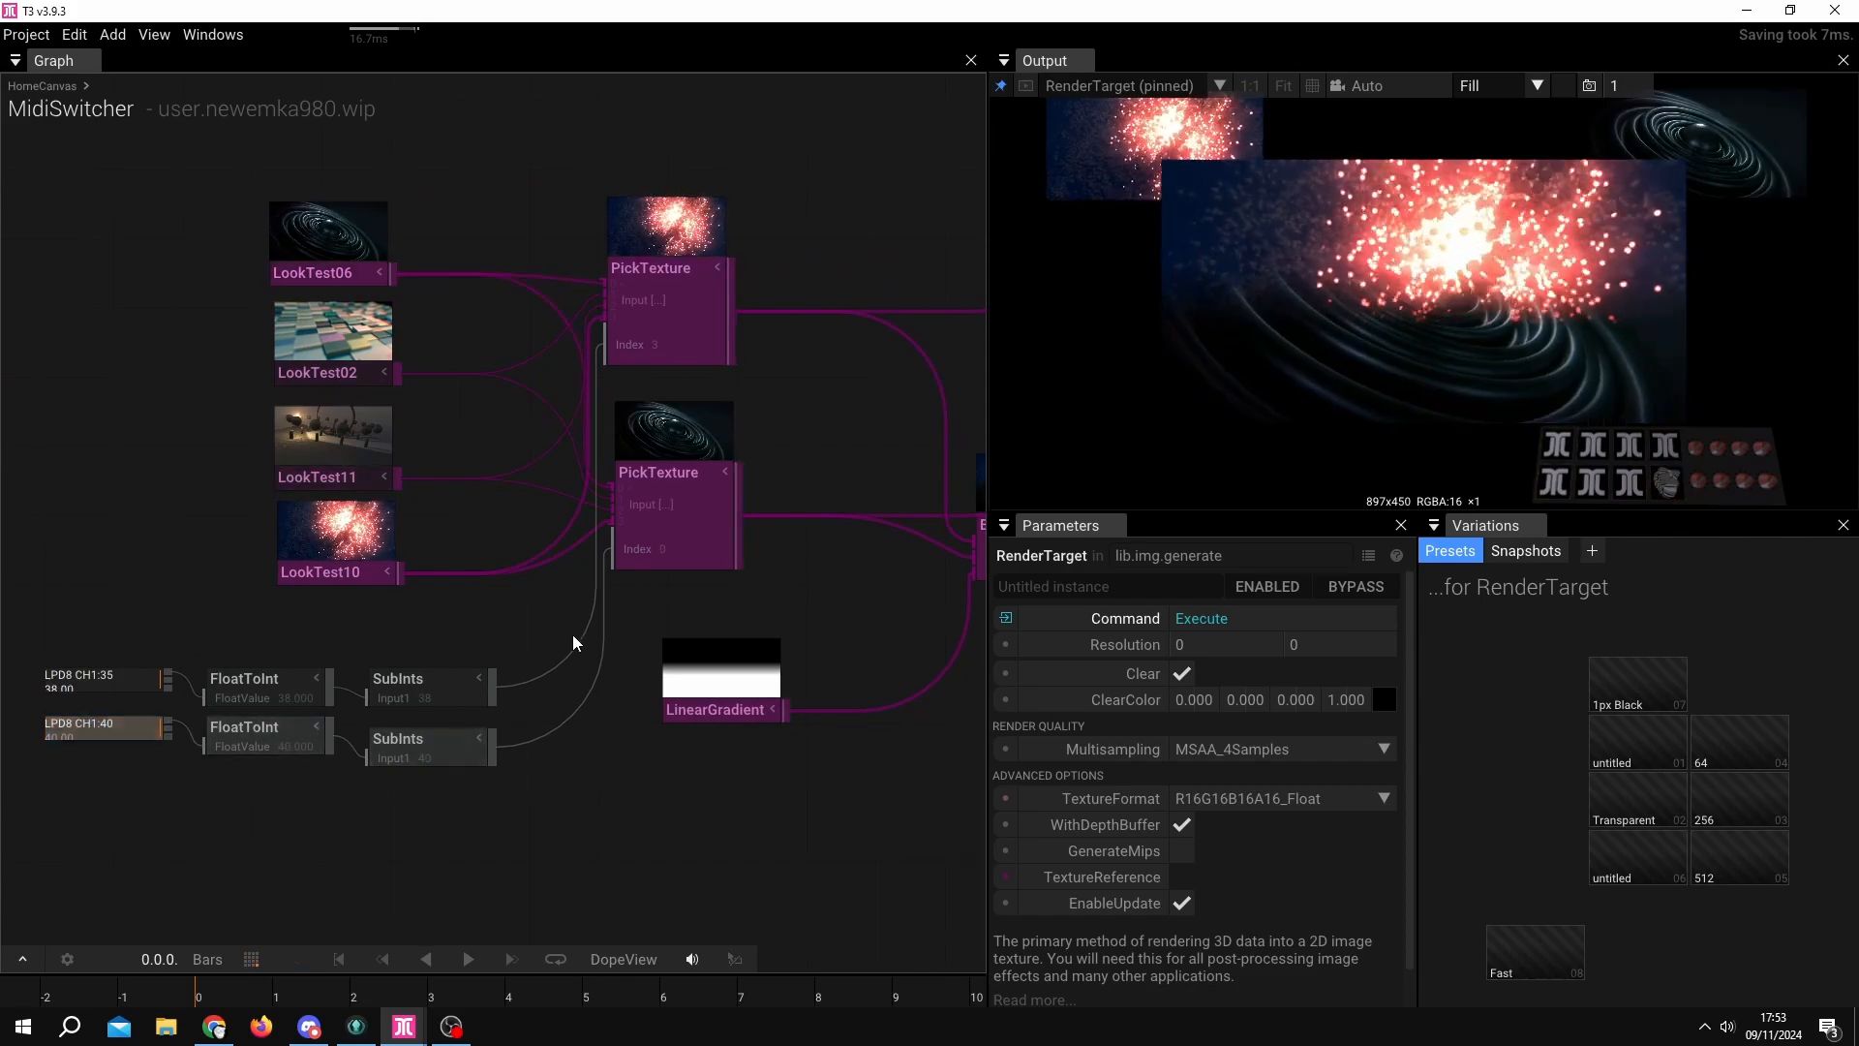
left_click_drag(511, 764, 751, 776)
left_click_drag(235, 625, 787, 852)
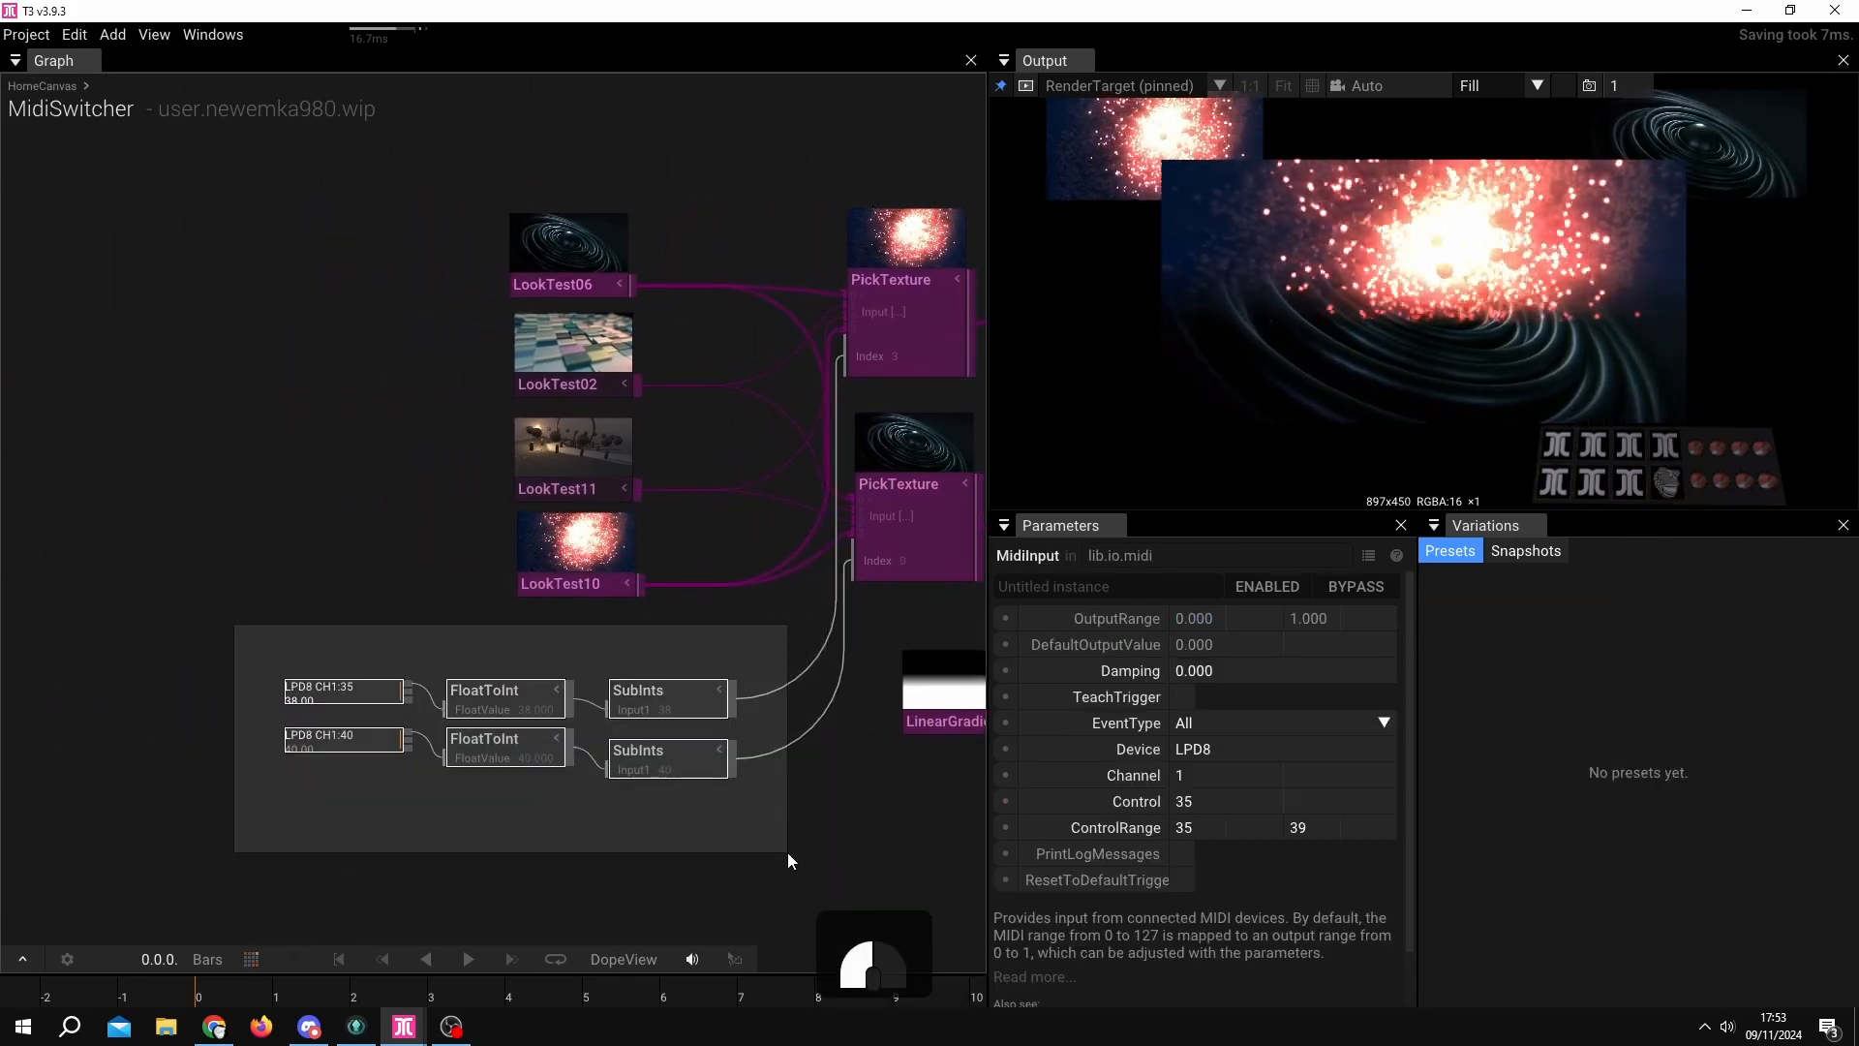
left_click(745, 836)
left_click_drag(268, 653, 683, 810)
key("ctrl+d")
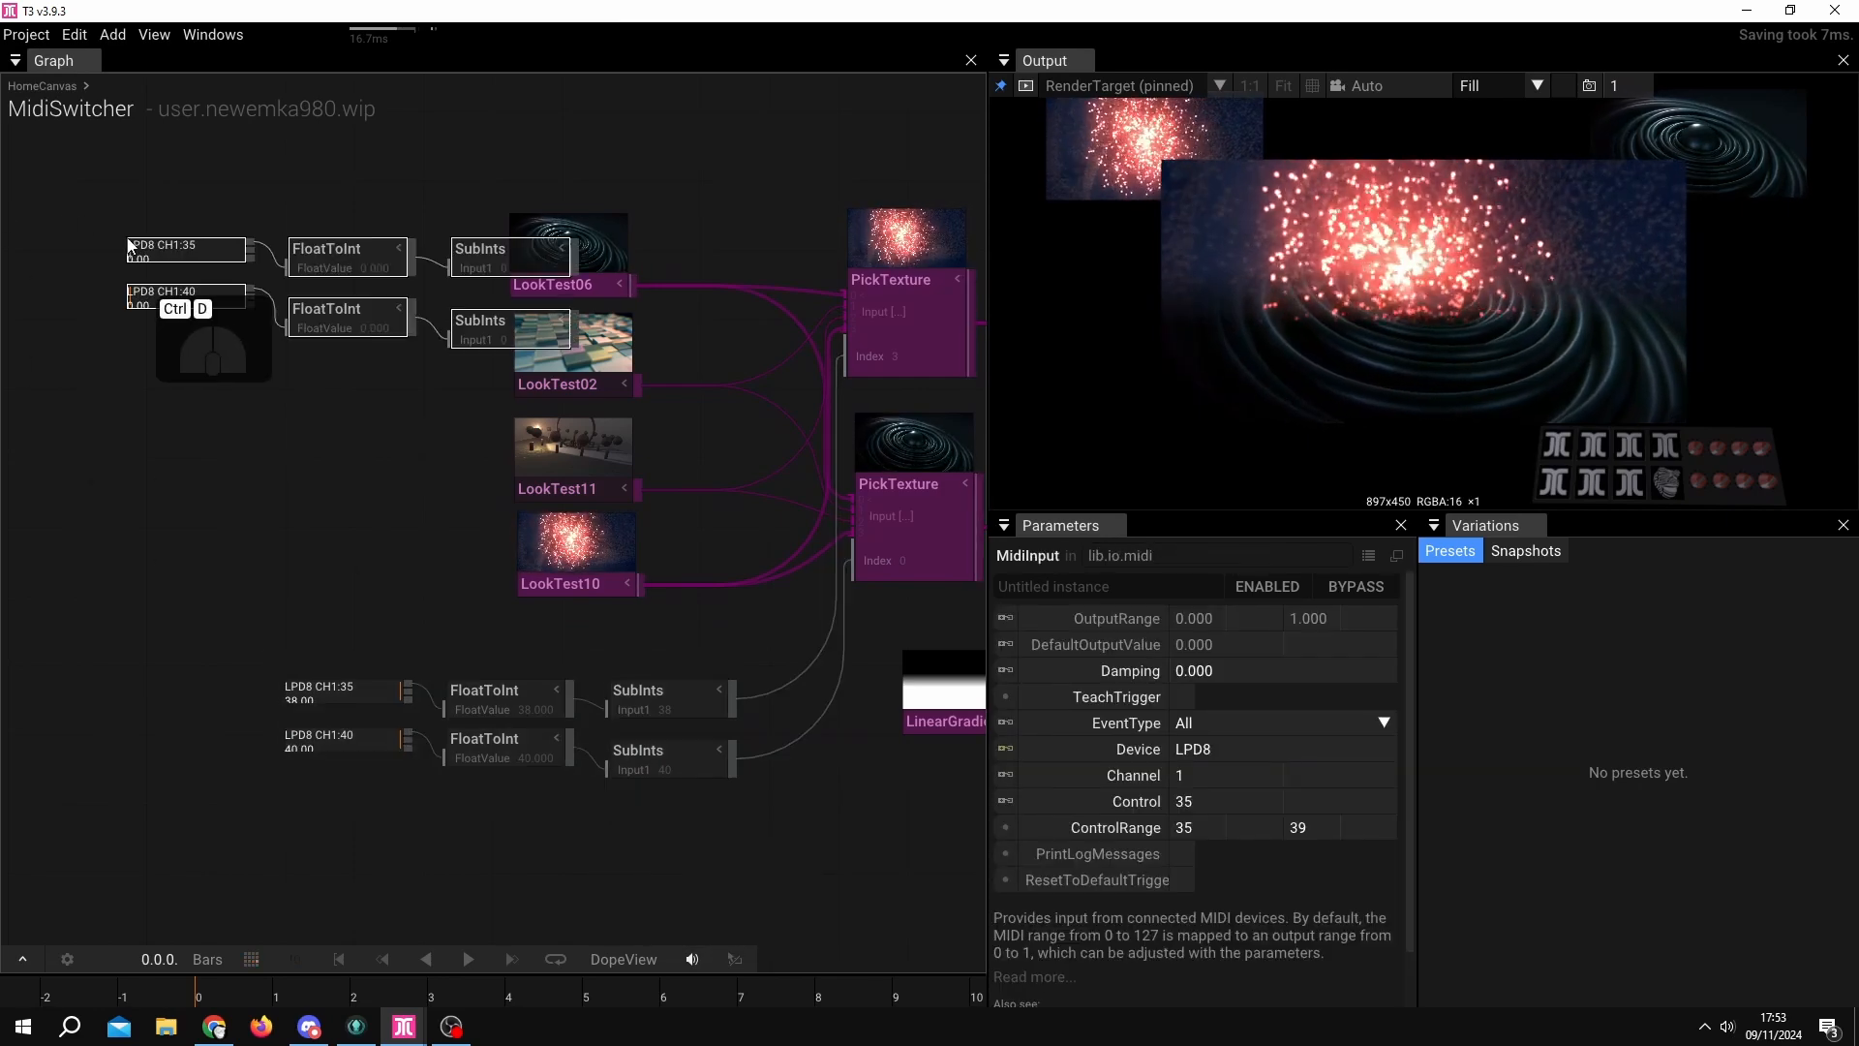
Move the duplicated MIDI chains away from the LookTest nodes and delete the original chains connected to the PickTexture nodes.
left_click_drag(482, 250, 326, 214)
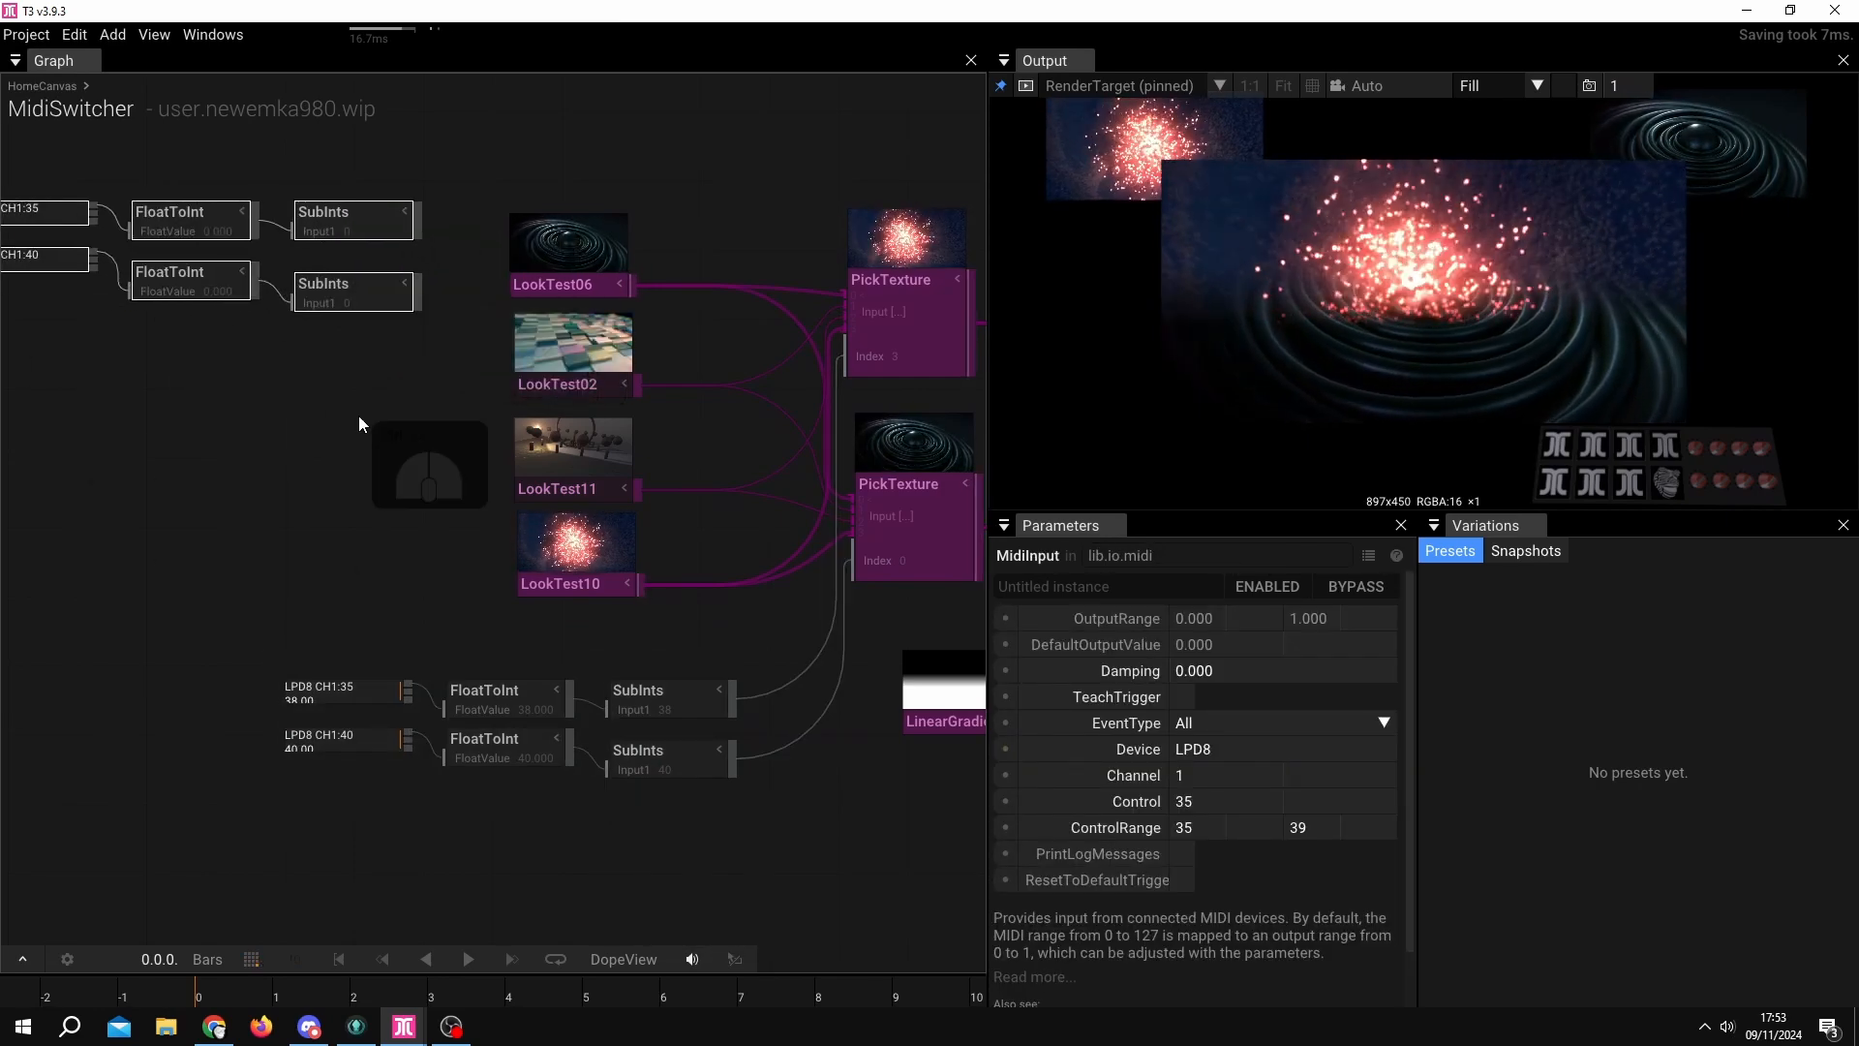
left_click_drag(242, 642, 469, 734)
key("Delete")
Add a new MidiInput node in the empty area below the LookTest10 node.
scroll(293, 751, "down", 4)
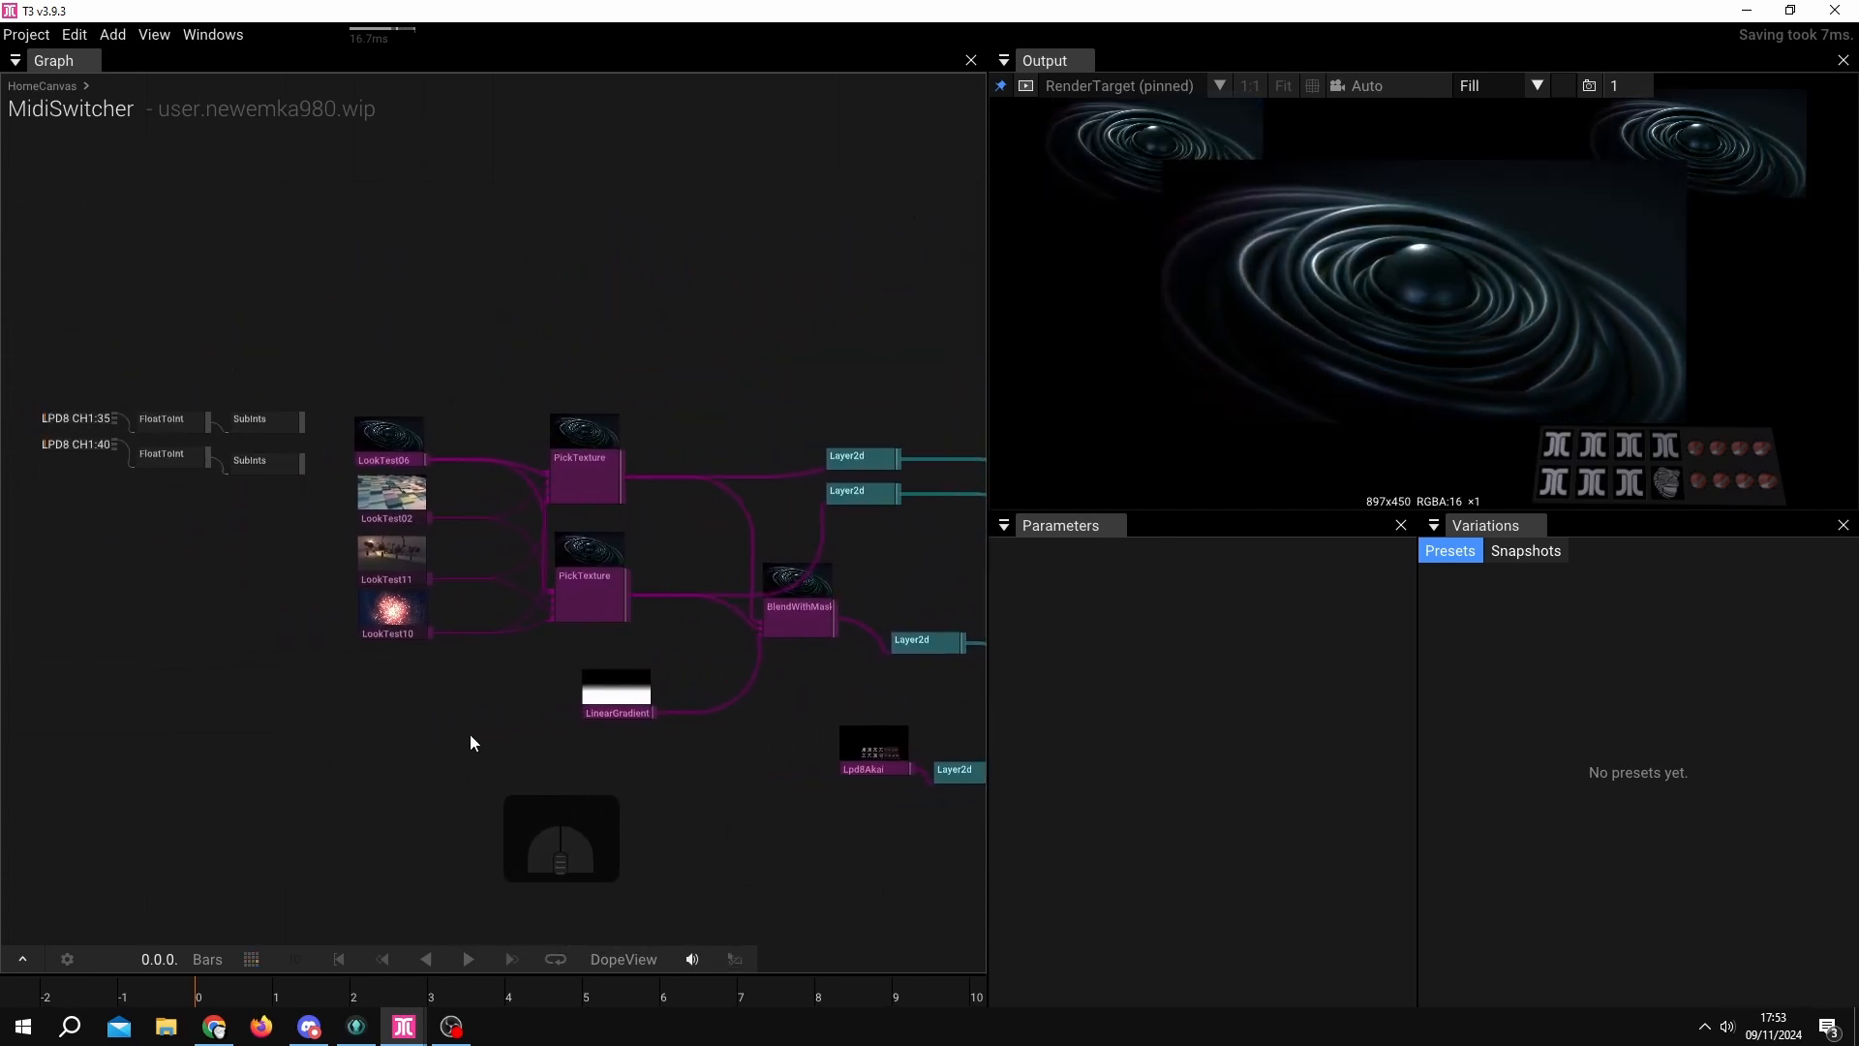
key("Tab")
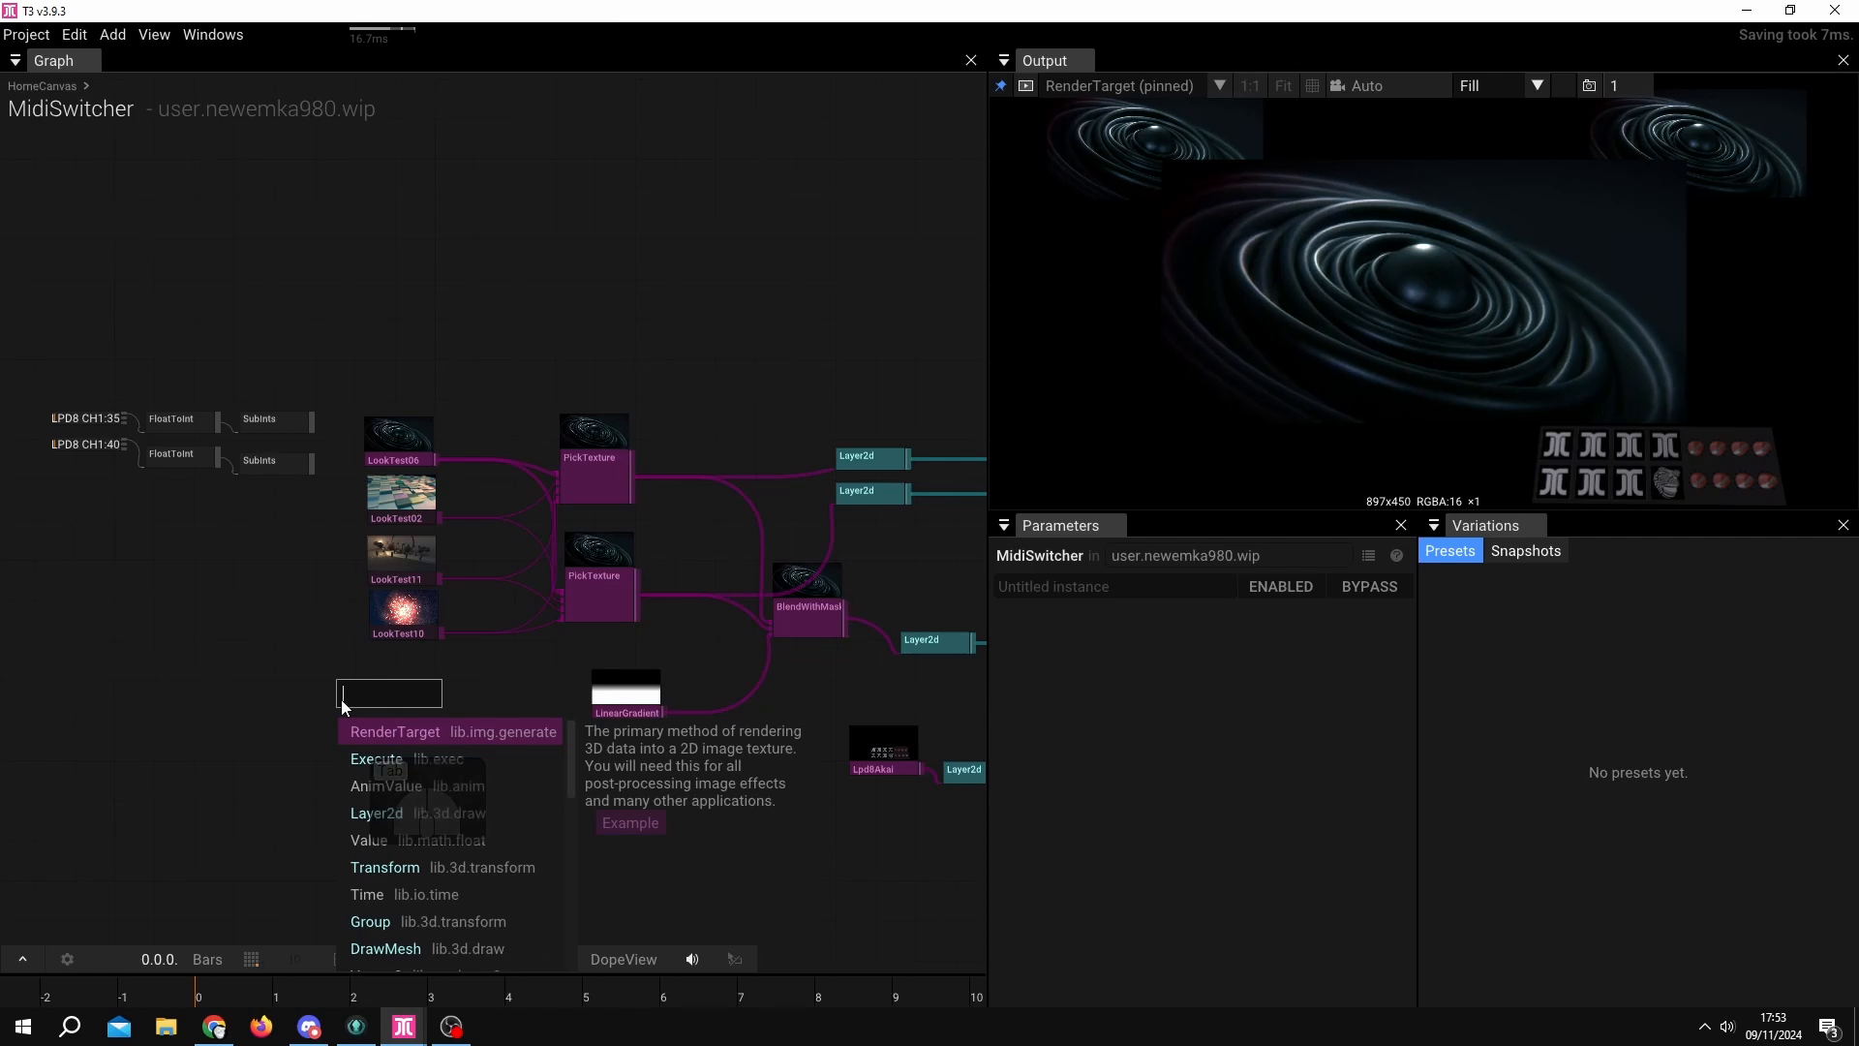
type("midi")
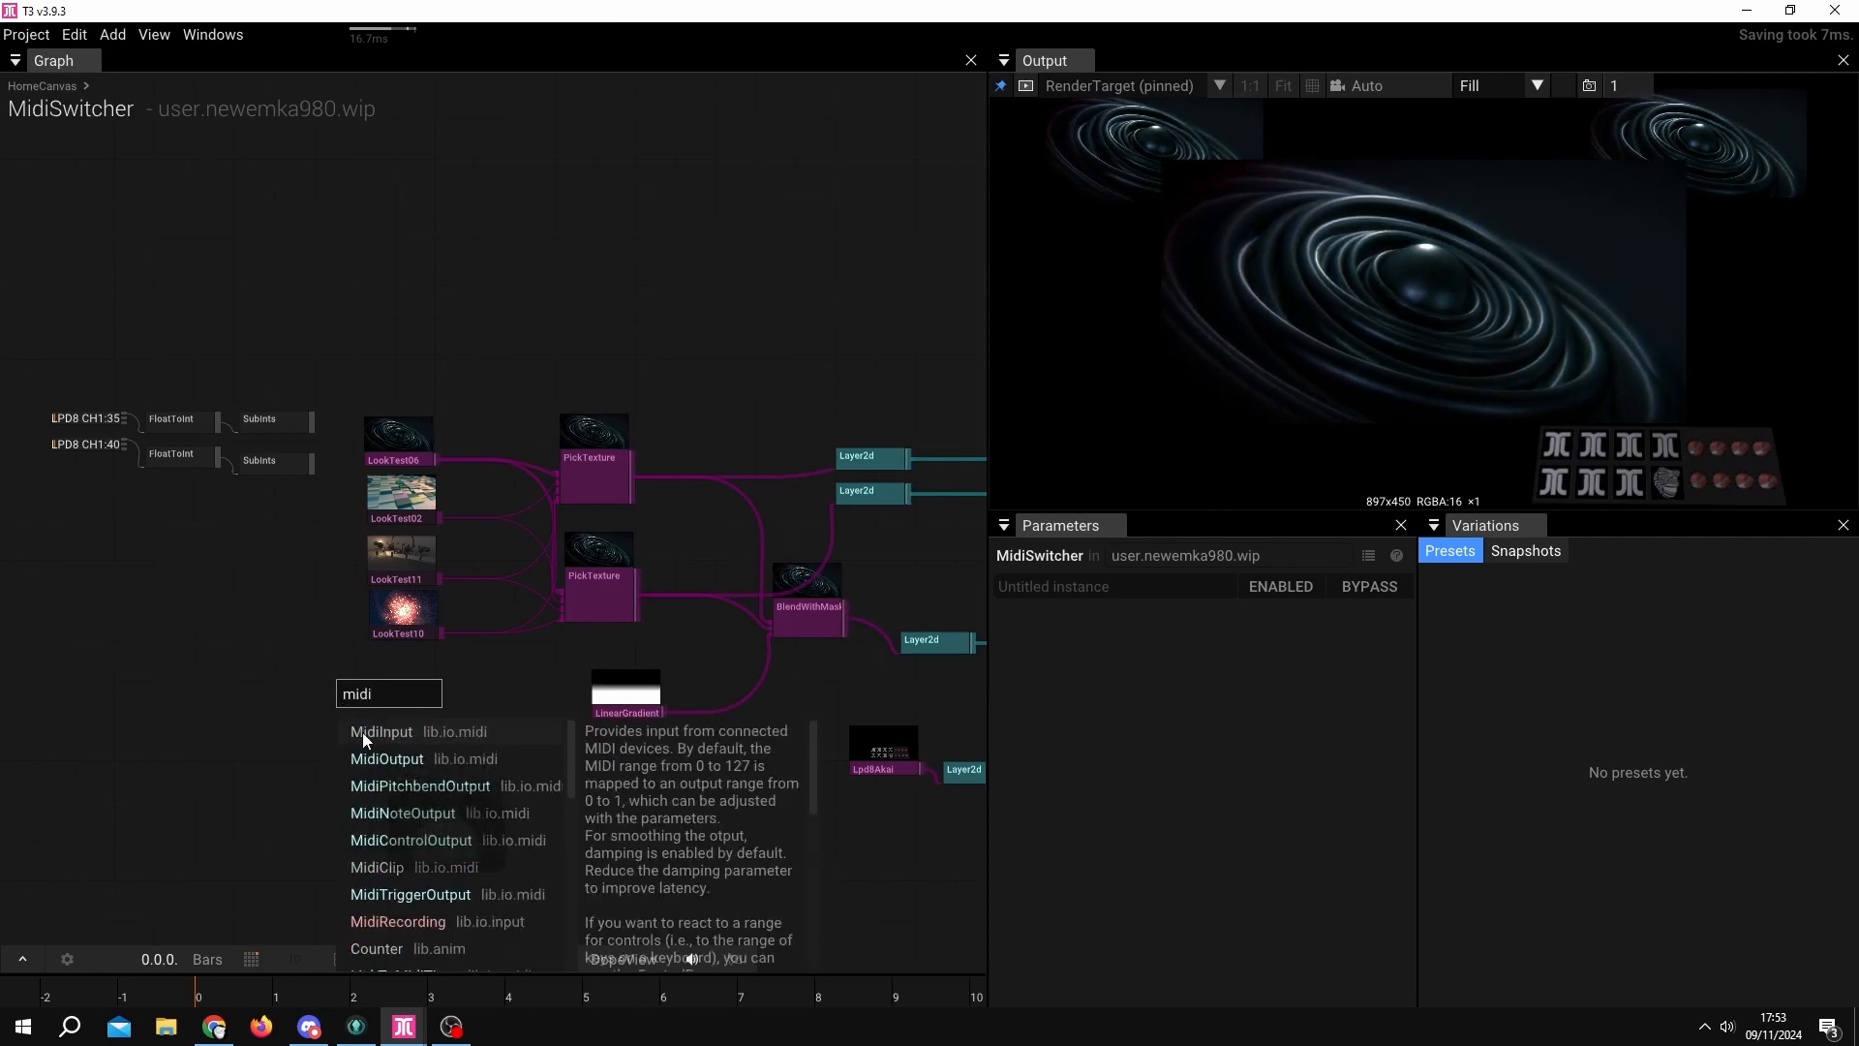
left_click(372, 735)
Add a FloatToInt node connected to the output of the new MidiInput.
scroll(375, 724, "up", 5)
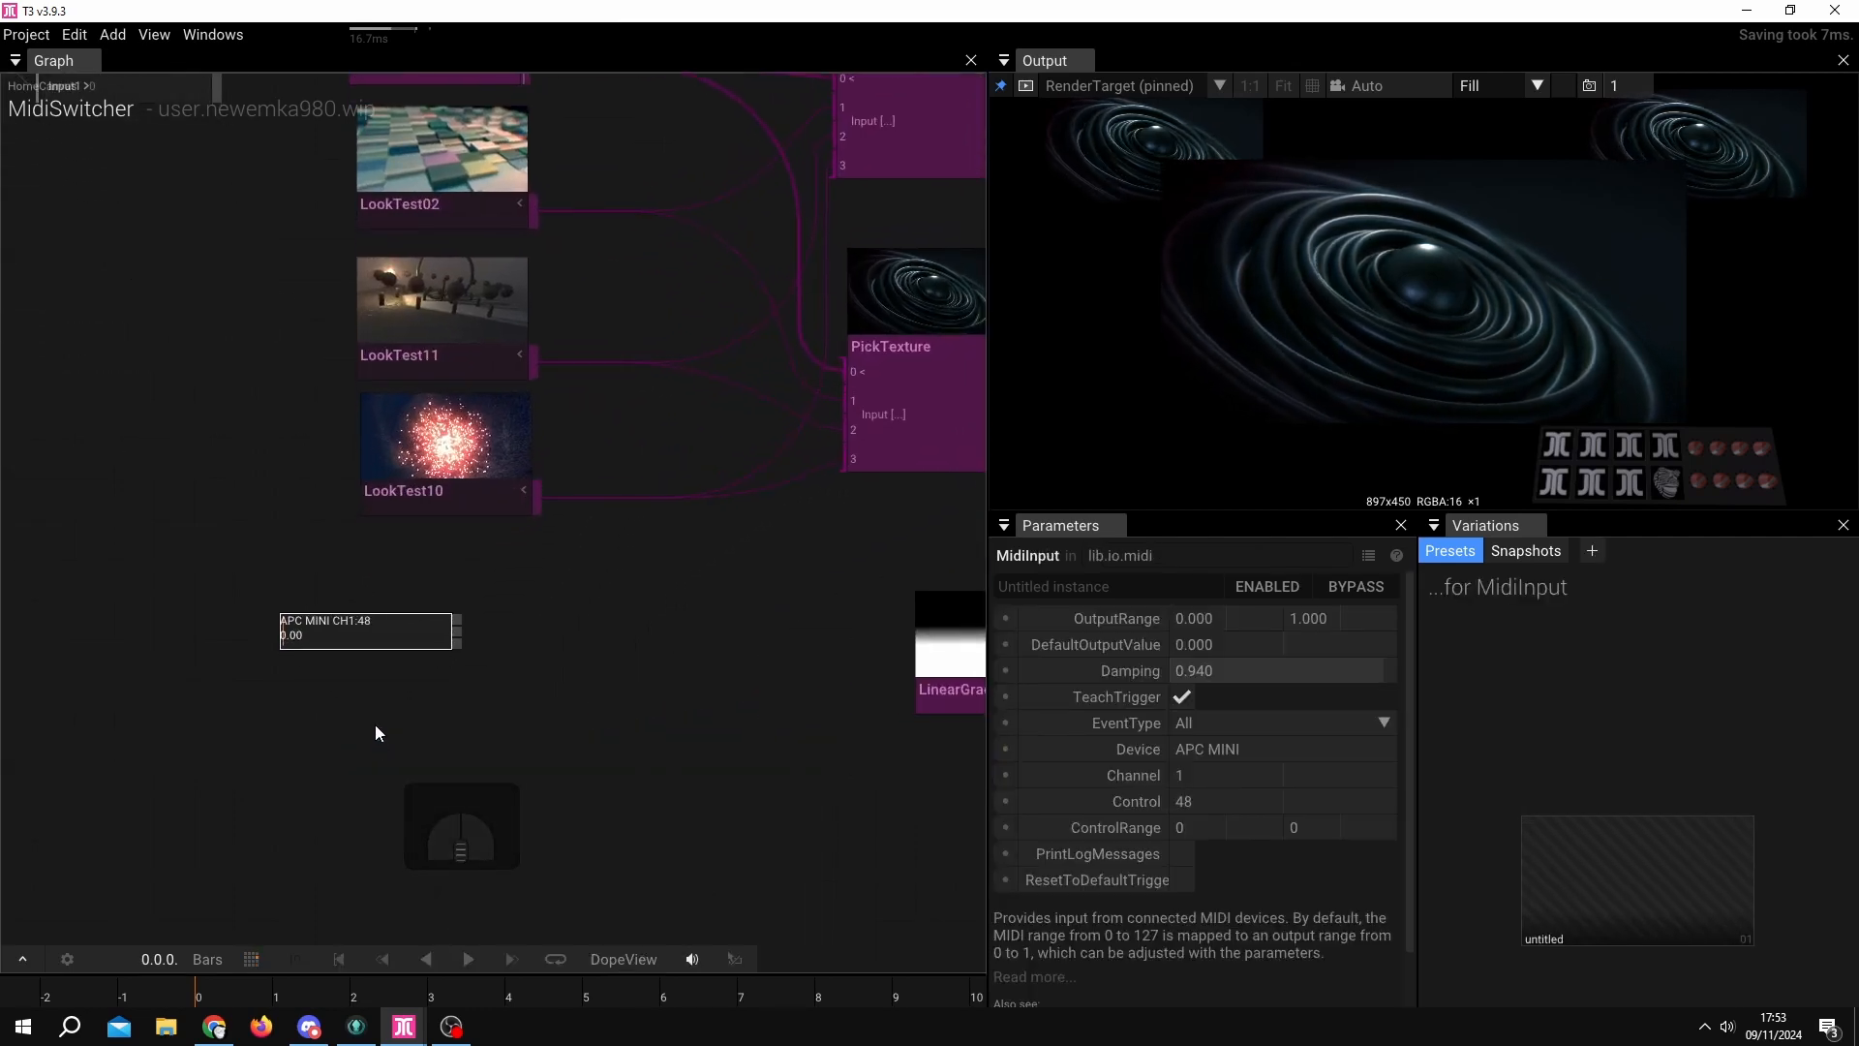
left_click_drag(507, 631, 564, 691)
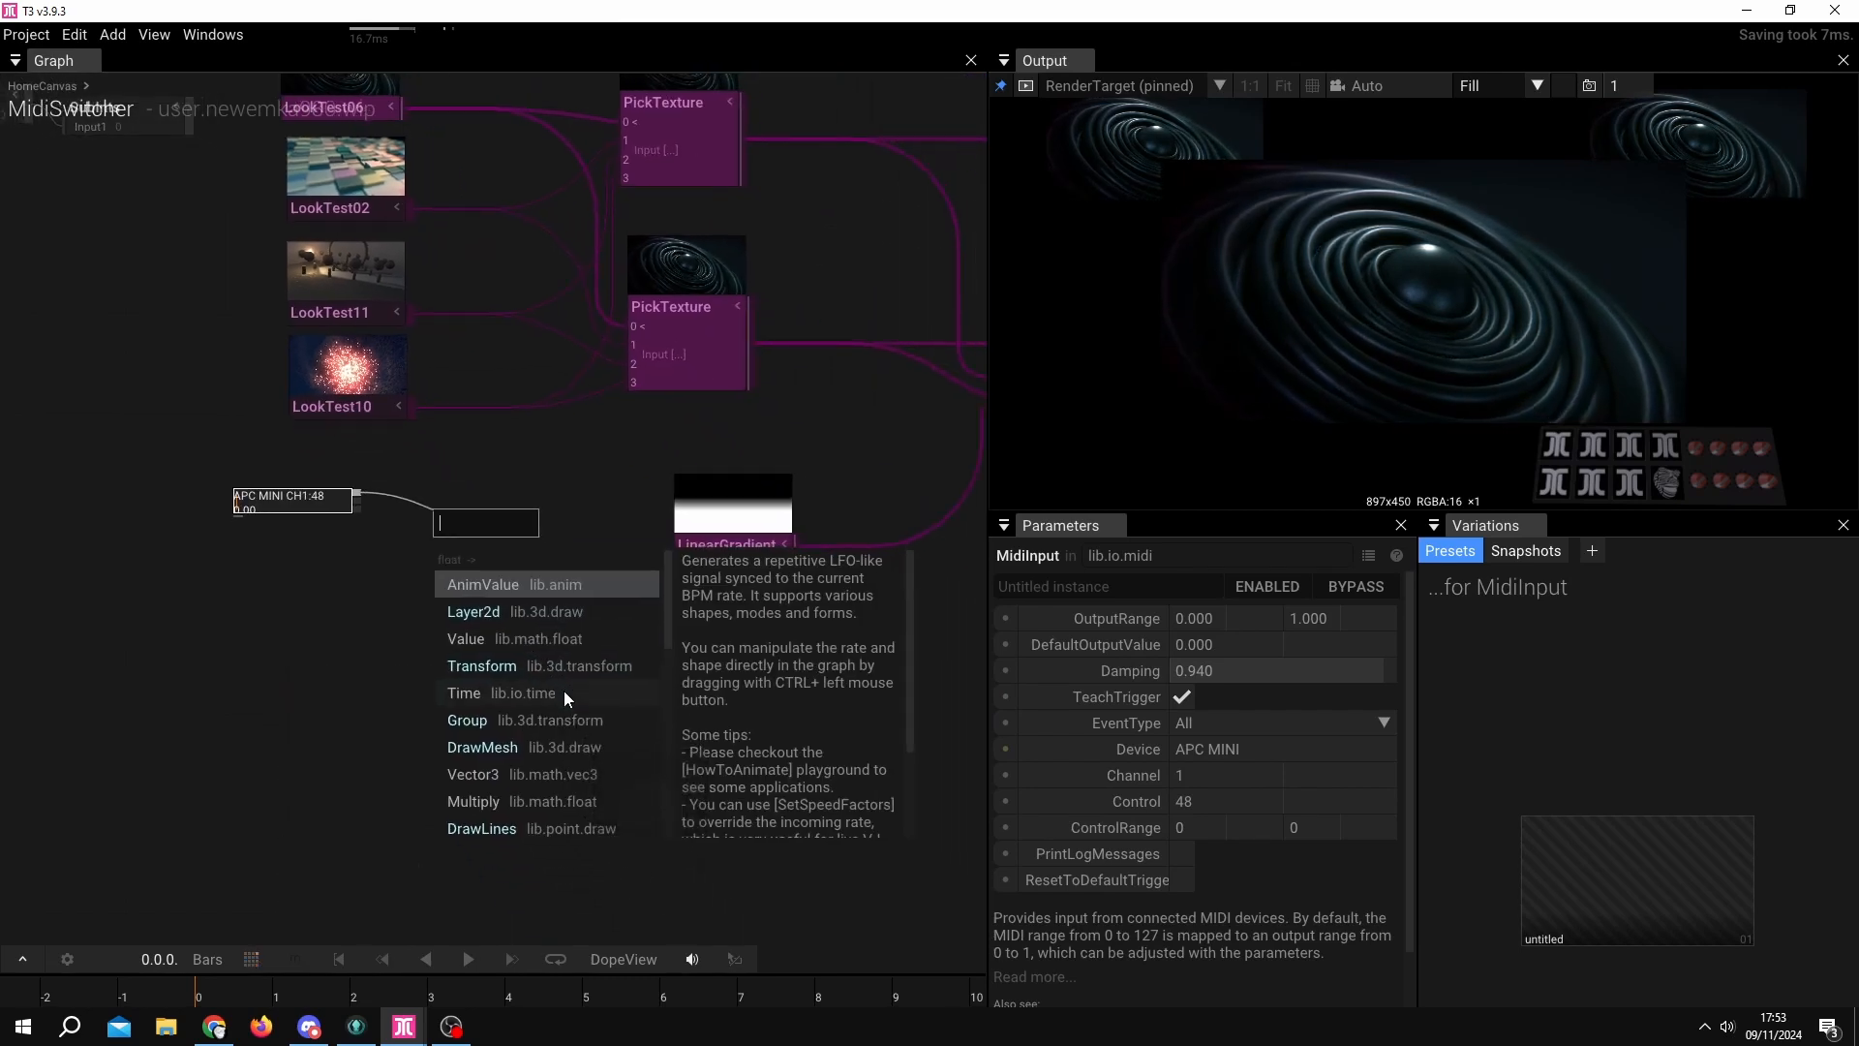
type("floa")
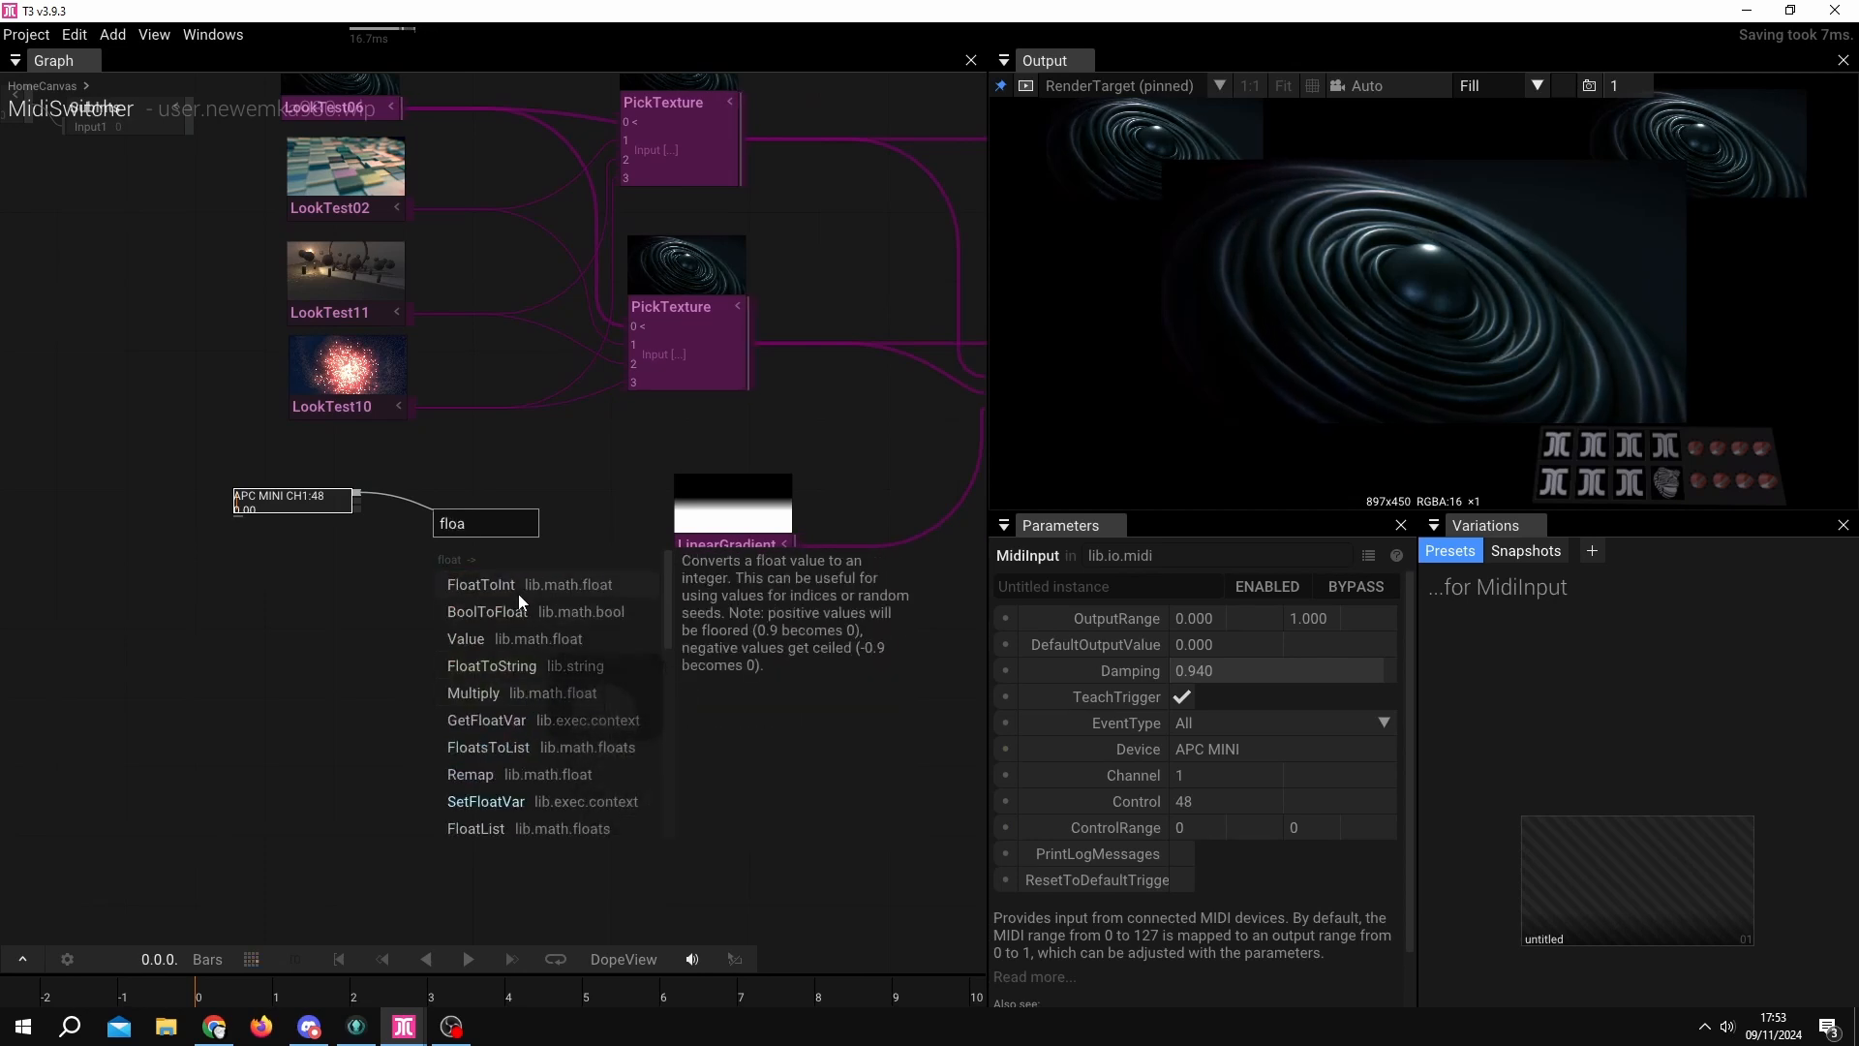
left_click(517, 586)
Pin the upper PickTexture in the output view and connect the FloatToInt result to its Index input.
left_click_drag(672, 126, 676, 359)
left_click(676, 358)
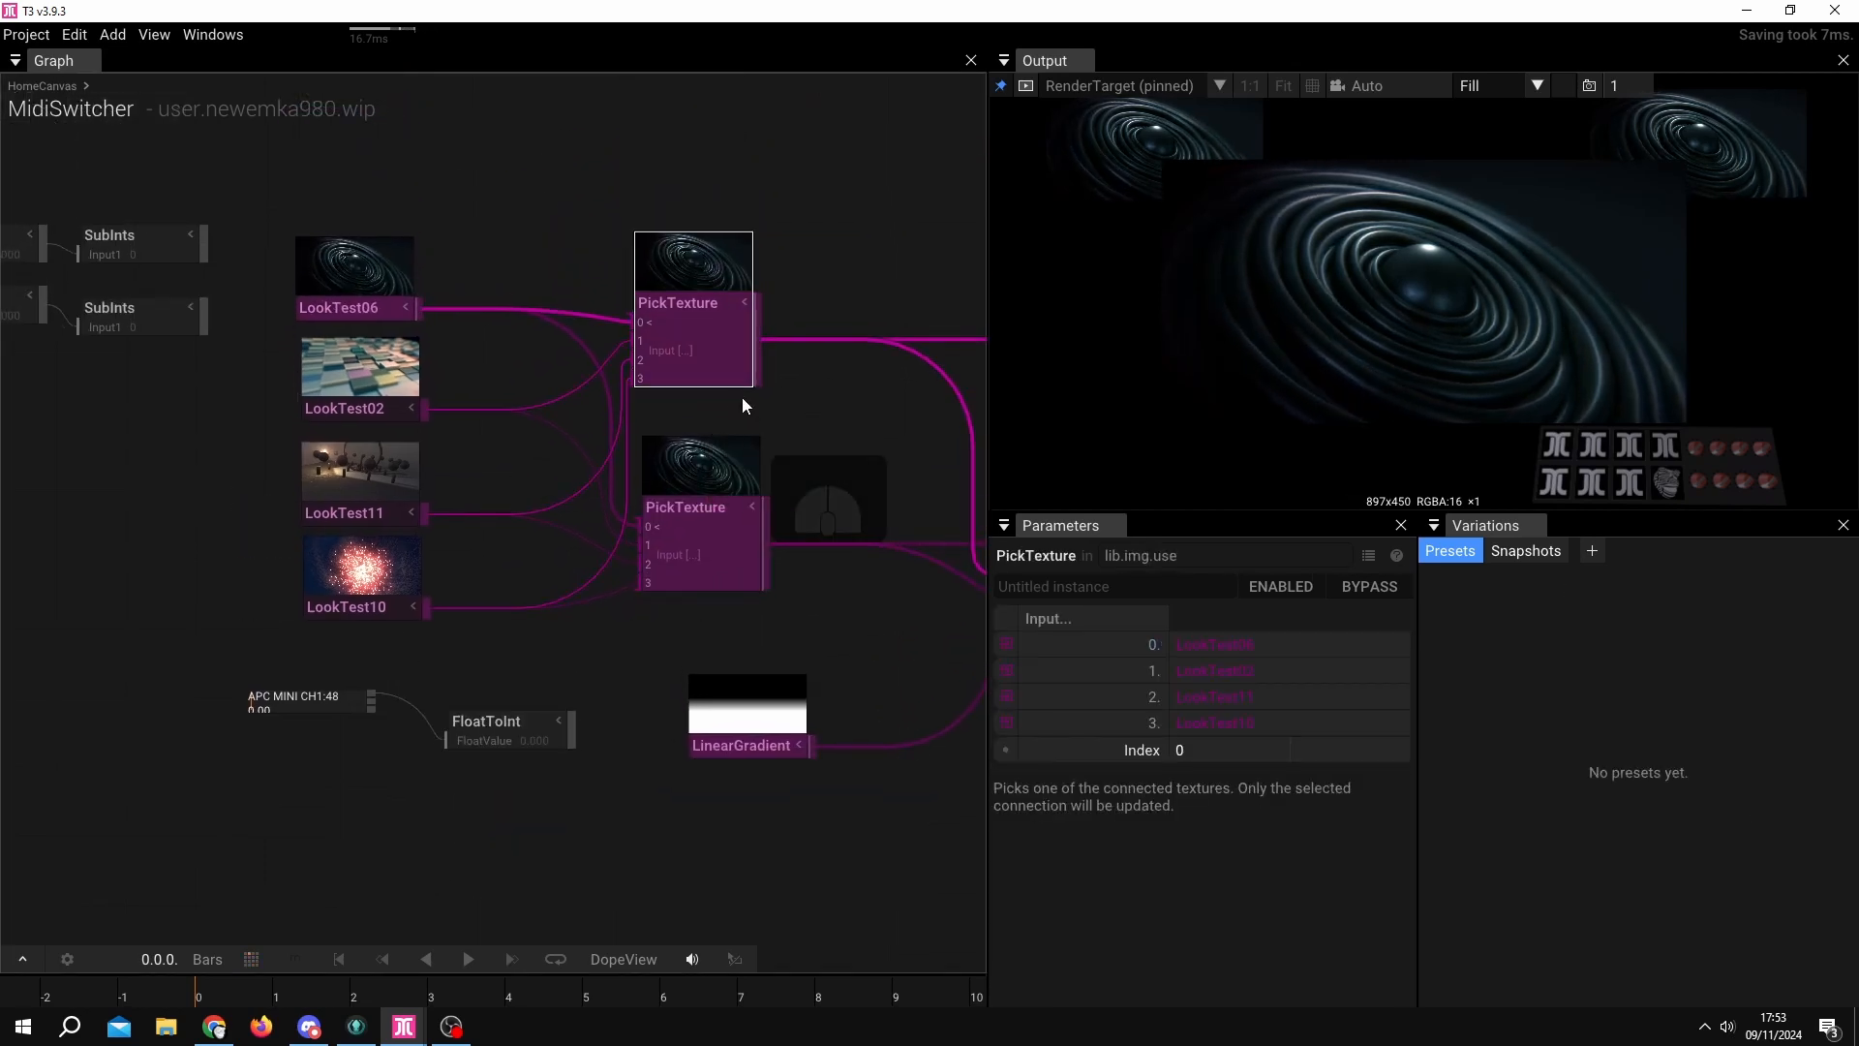
double_click(677, 321)
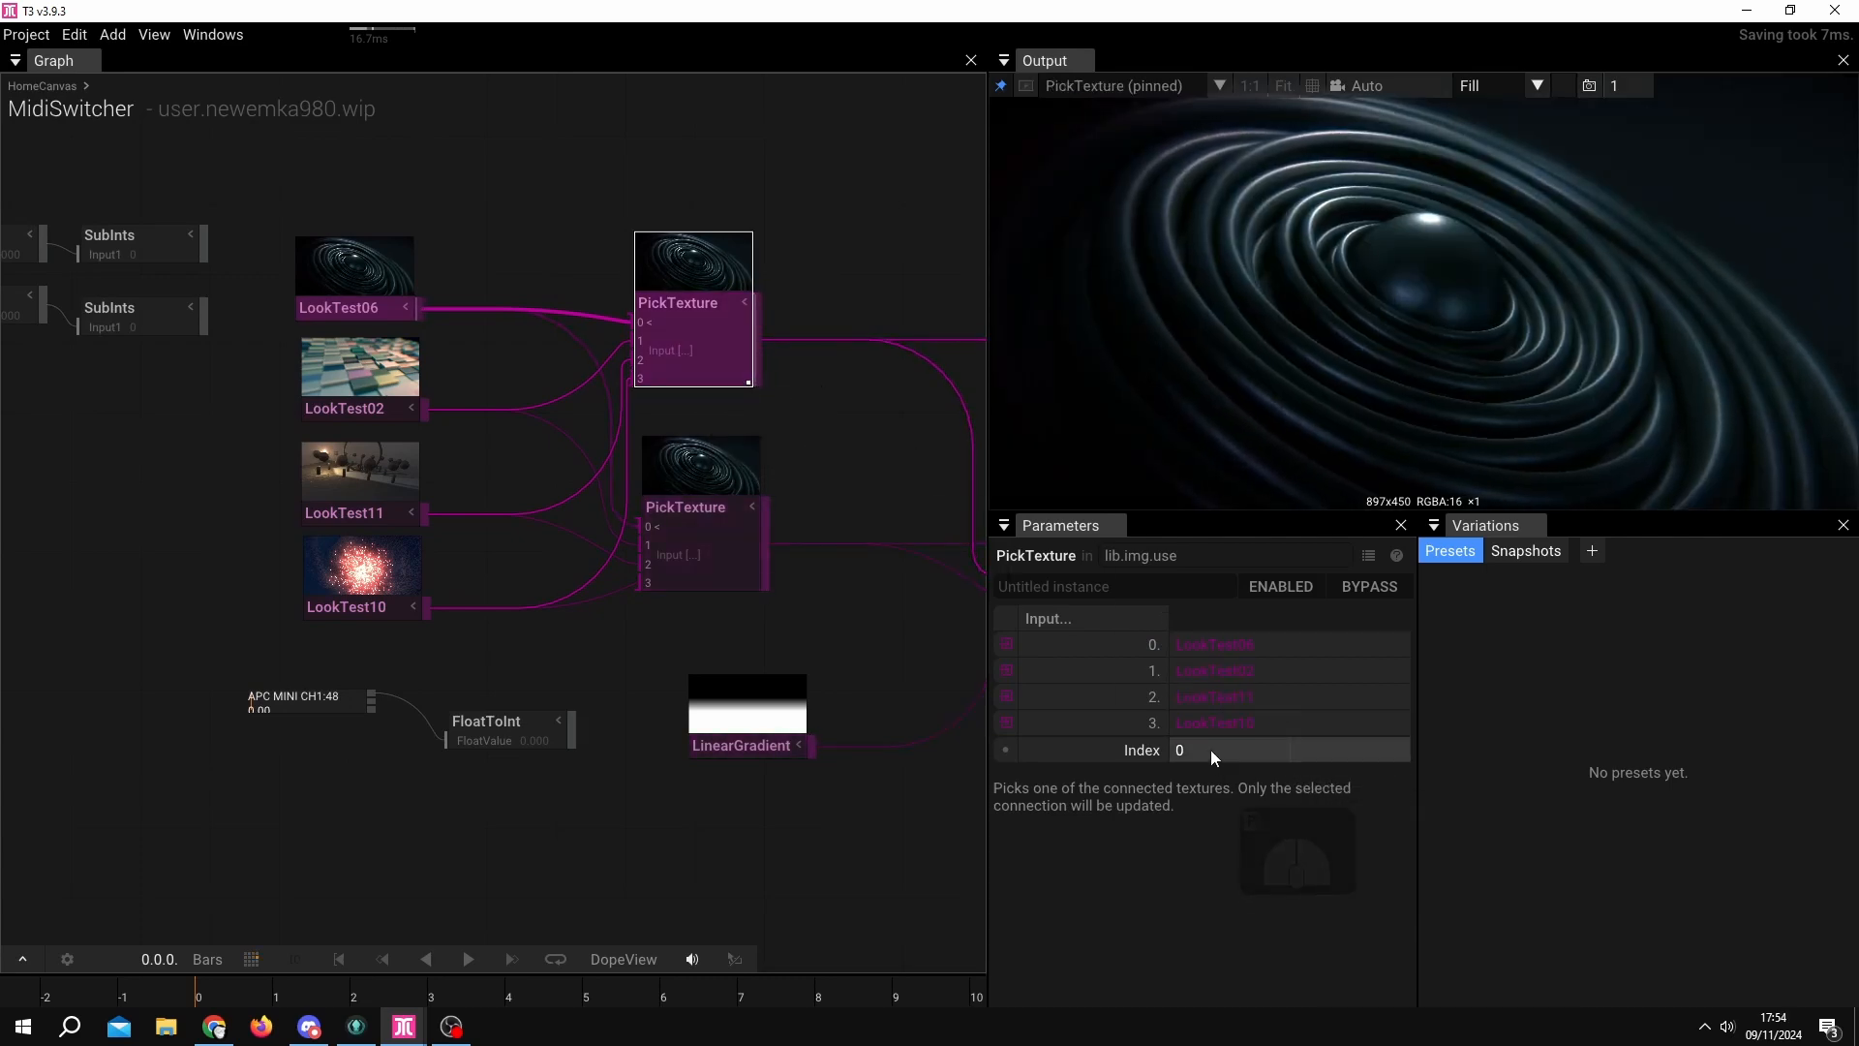
mouse_move(1210, 749)
left_mouse_down()
mouse_move(1300, 745)
mouse_move(1223, 746)
left_mouse_up()
left_click_drag(571, 734, 651, 366)
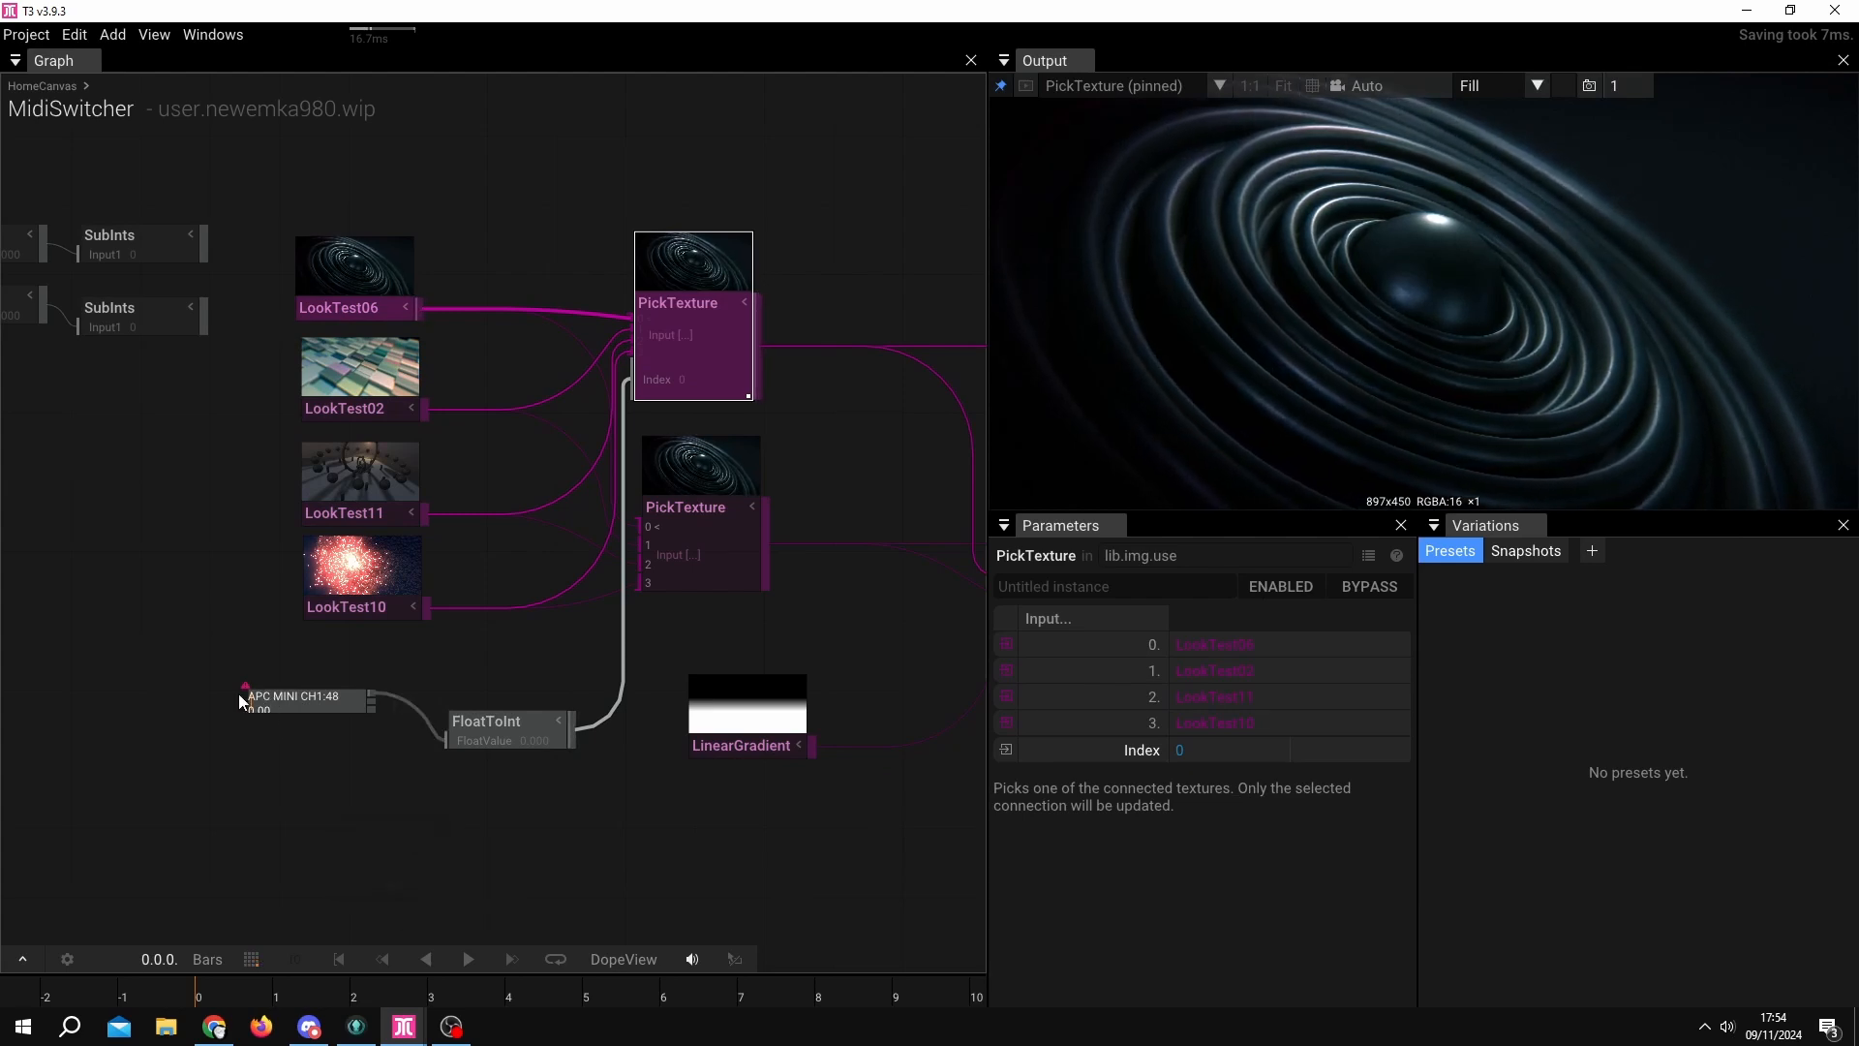
Check the new MidiInput's error and parameters, and pin the RenderTarget after Execute in the output view.
scroll(239, 694, "up", 3)
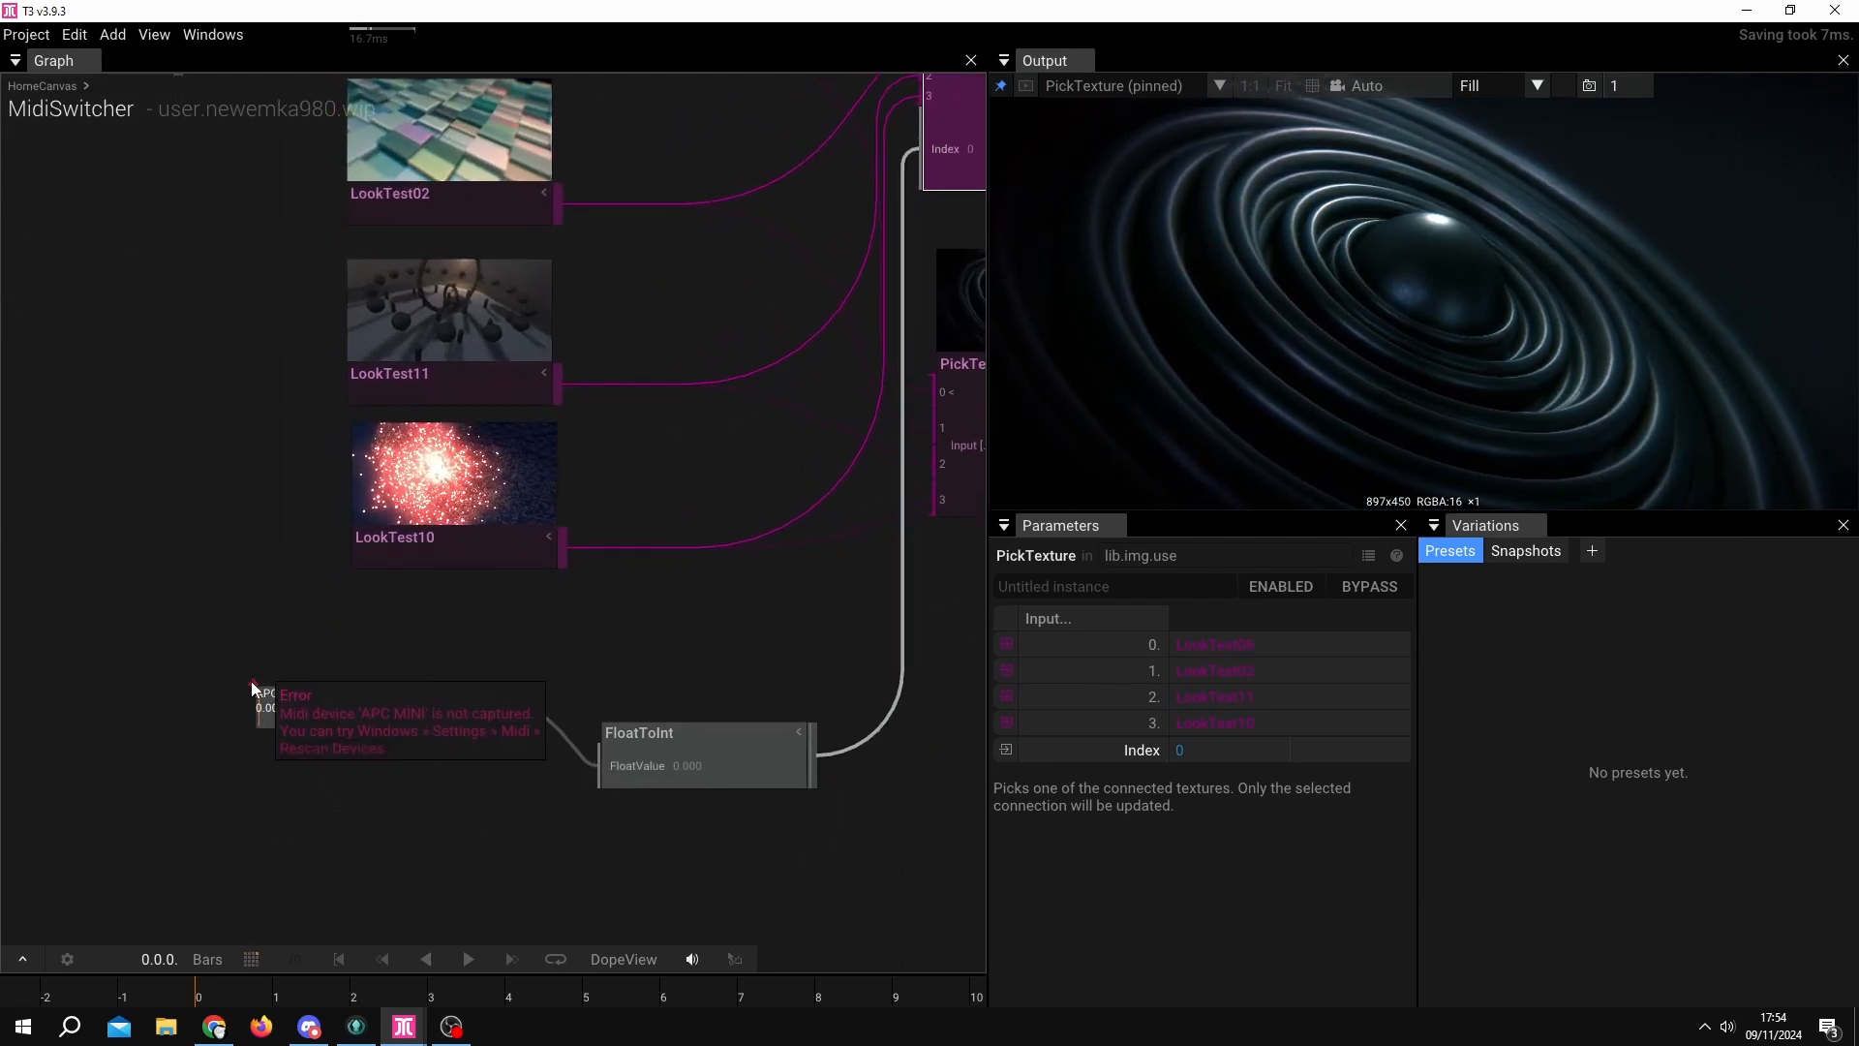
left_click(346, 705)
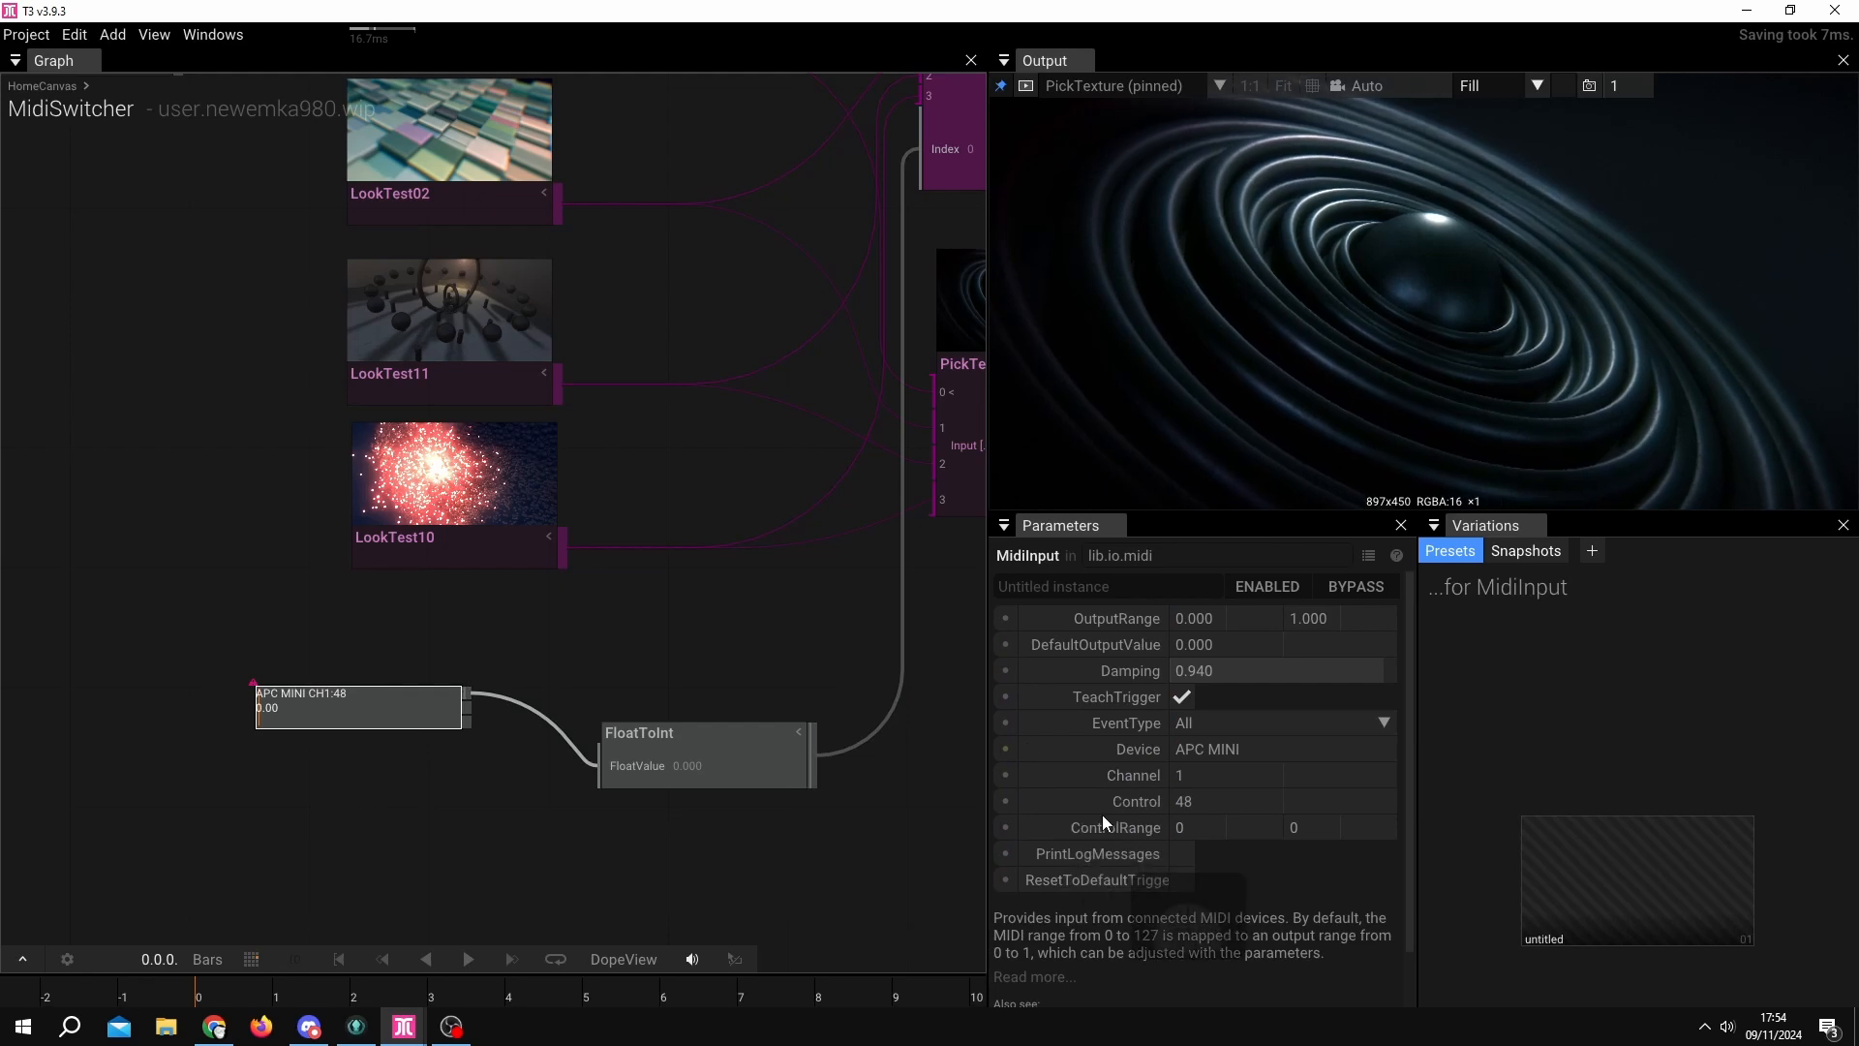
scroll(575, 630, "down", 5)
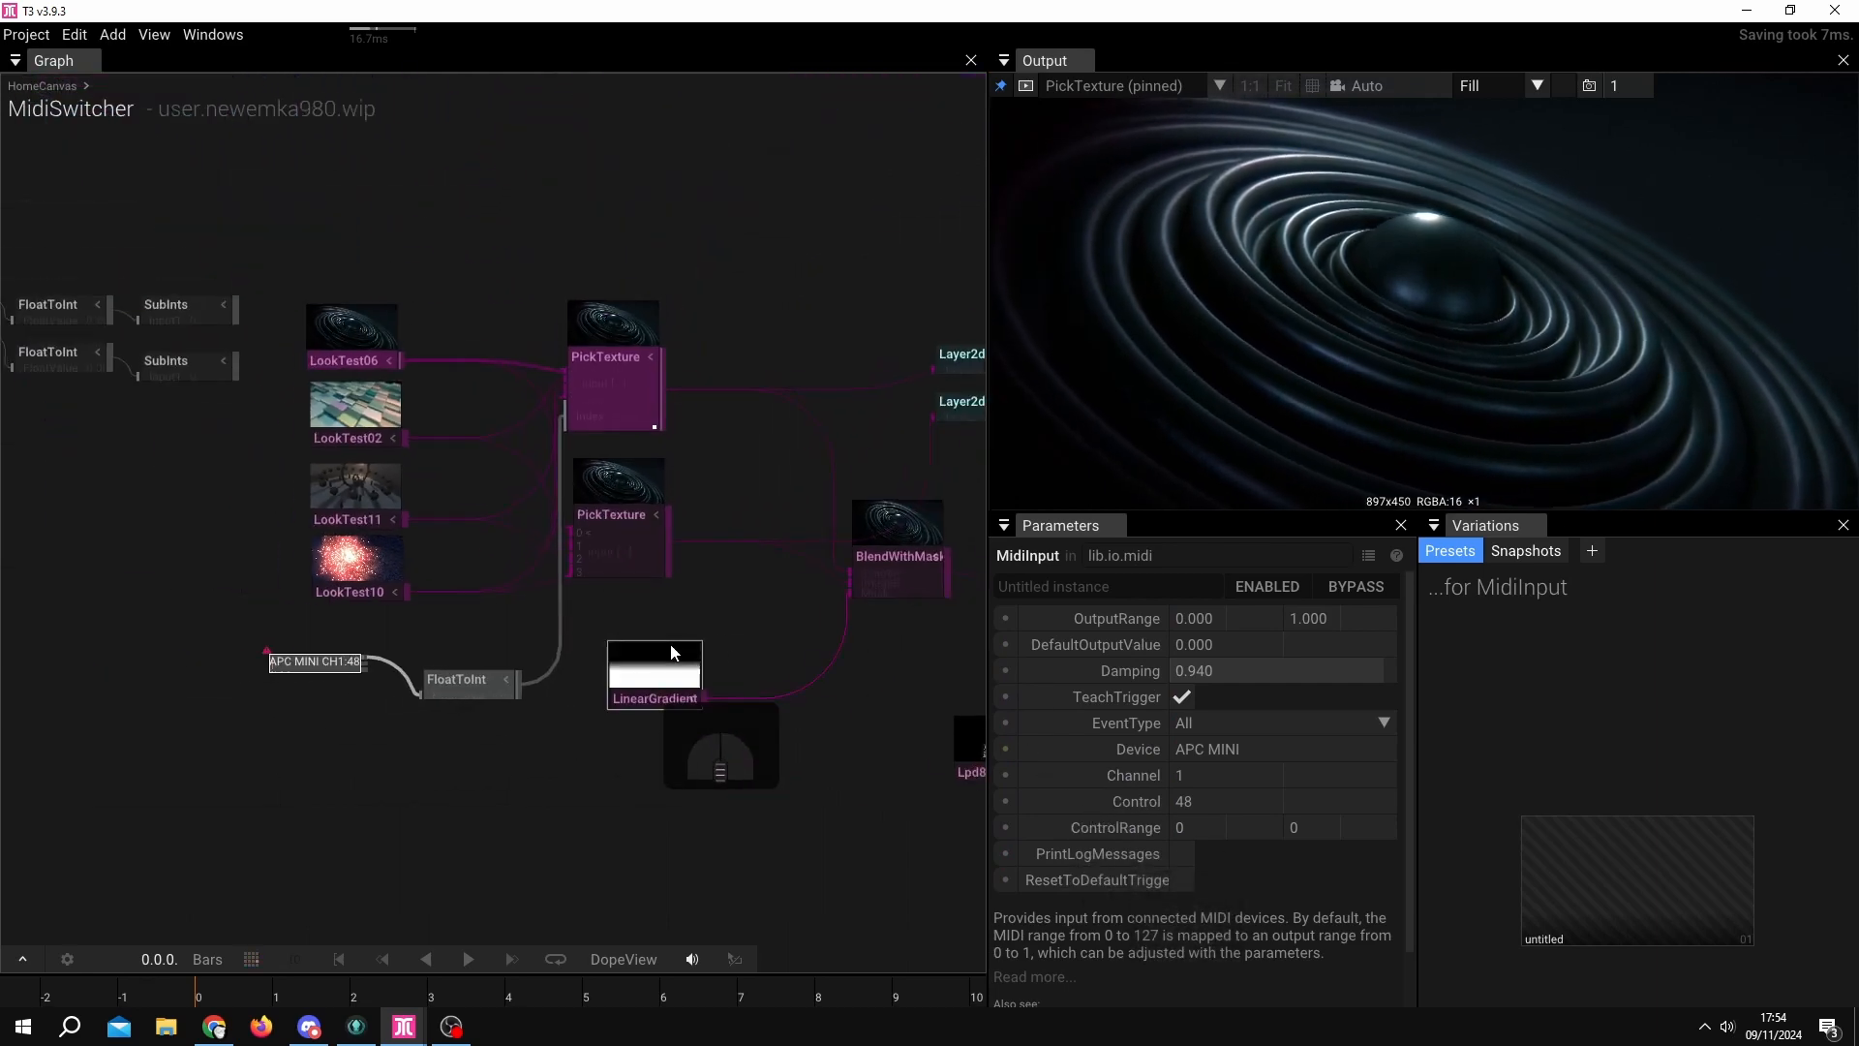
left_click_drag(745, 661, 568, 689)
left_click_drag(794, 686, 615, 726)
left_click_drag(941, 707, 787, 726)
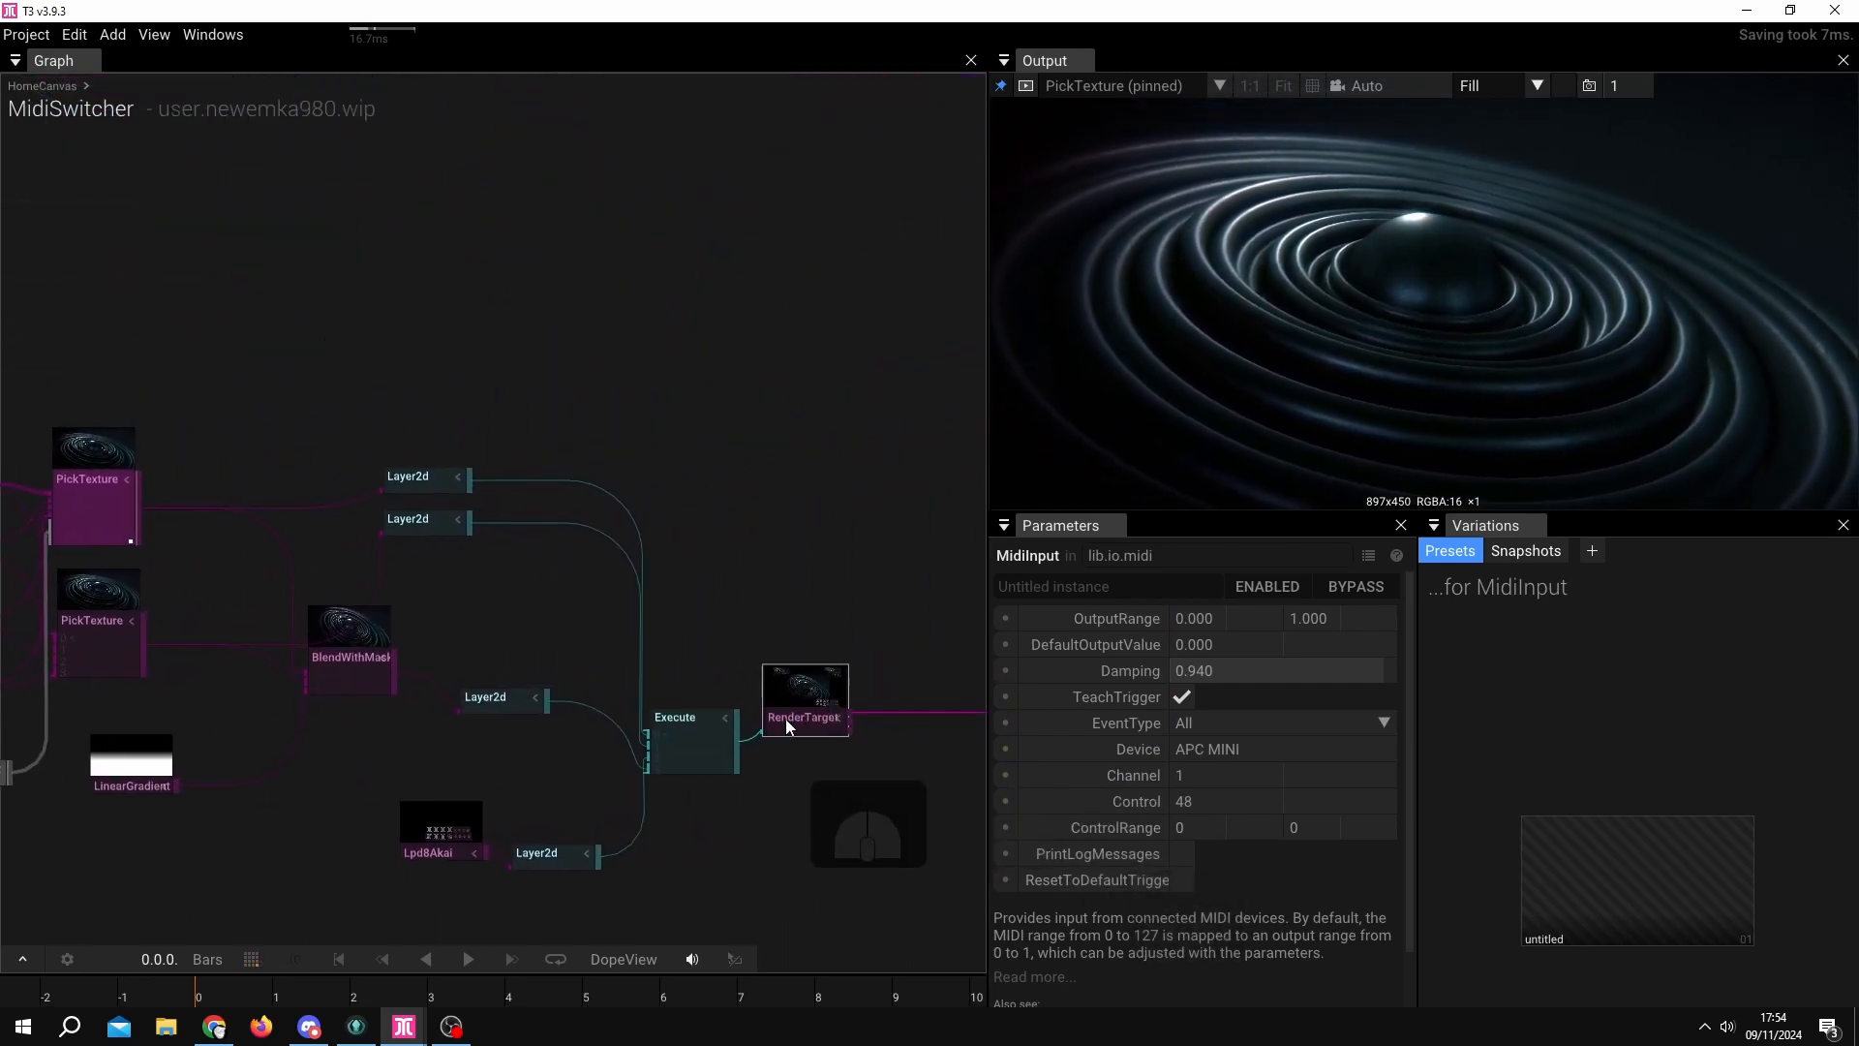
left_click(788, 710)
key("p")
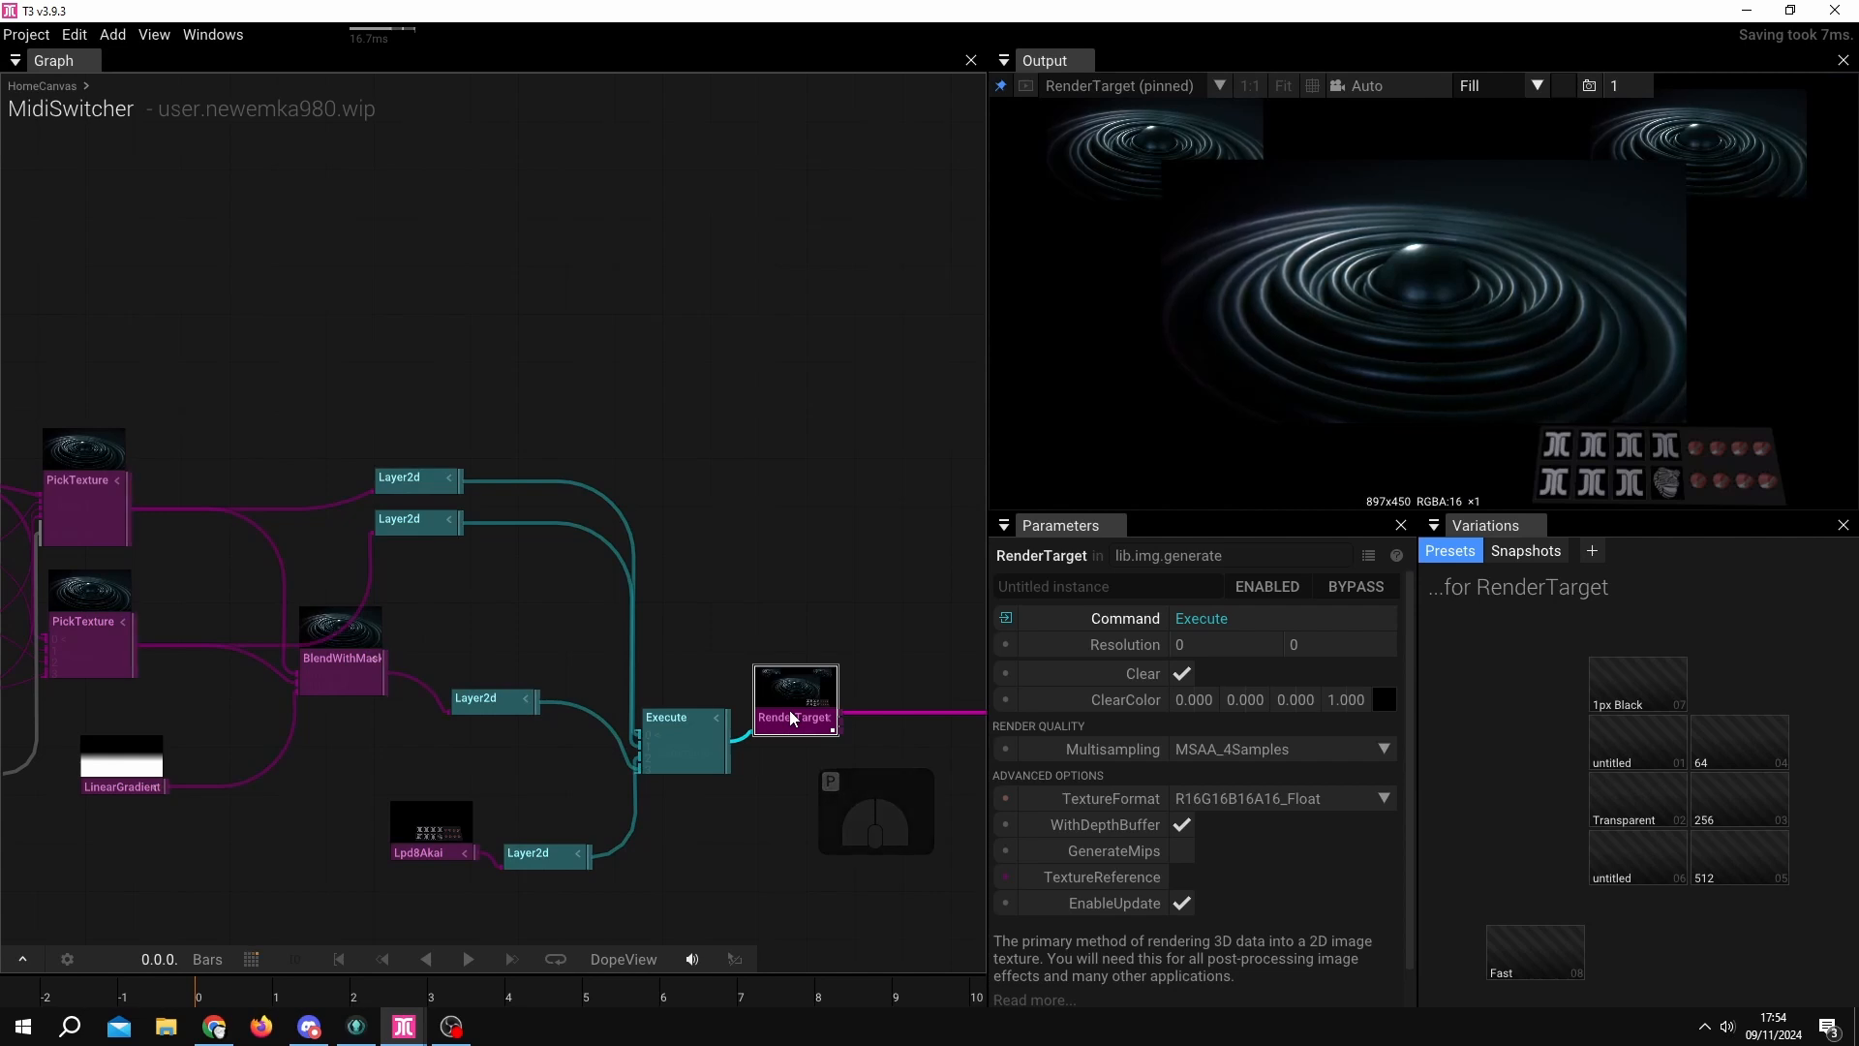
Set the ControlRange of the new LPD8 MidiInput to 35 through 38.
left_click_drag(258, 841, 593, 821)
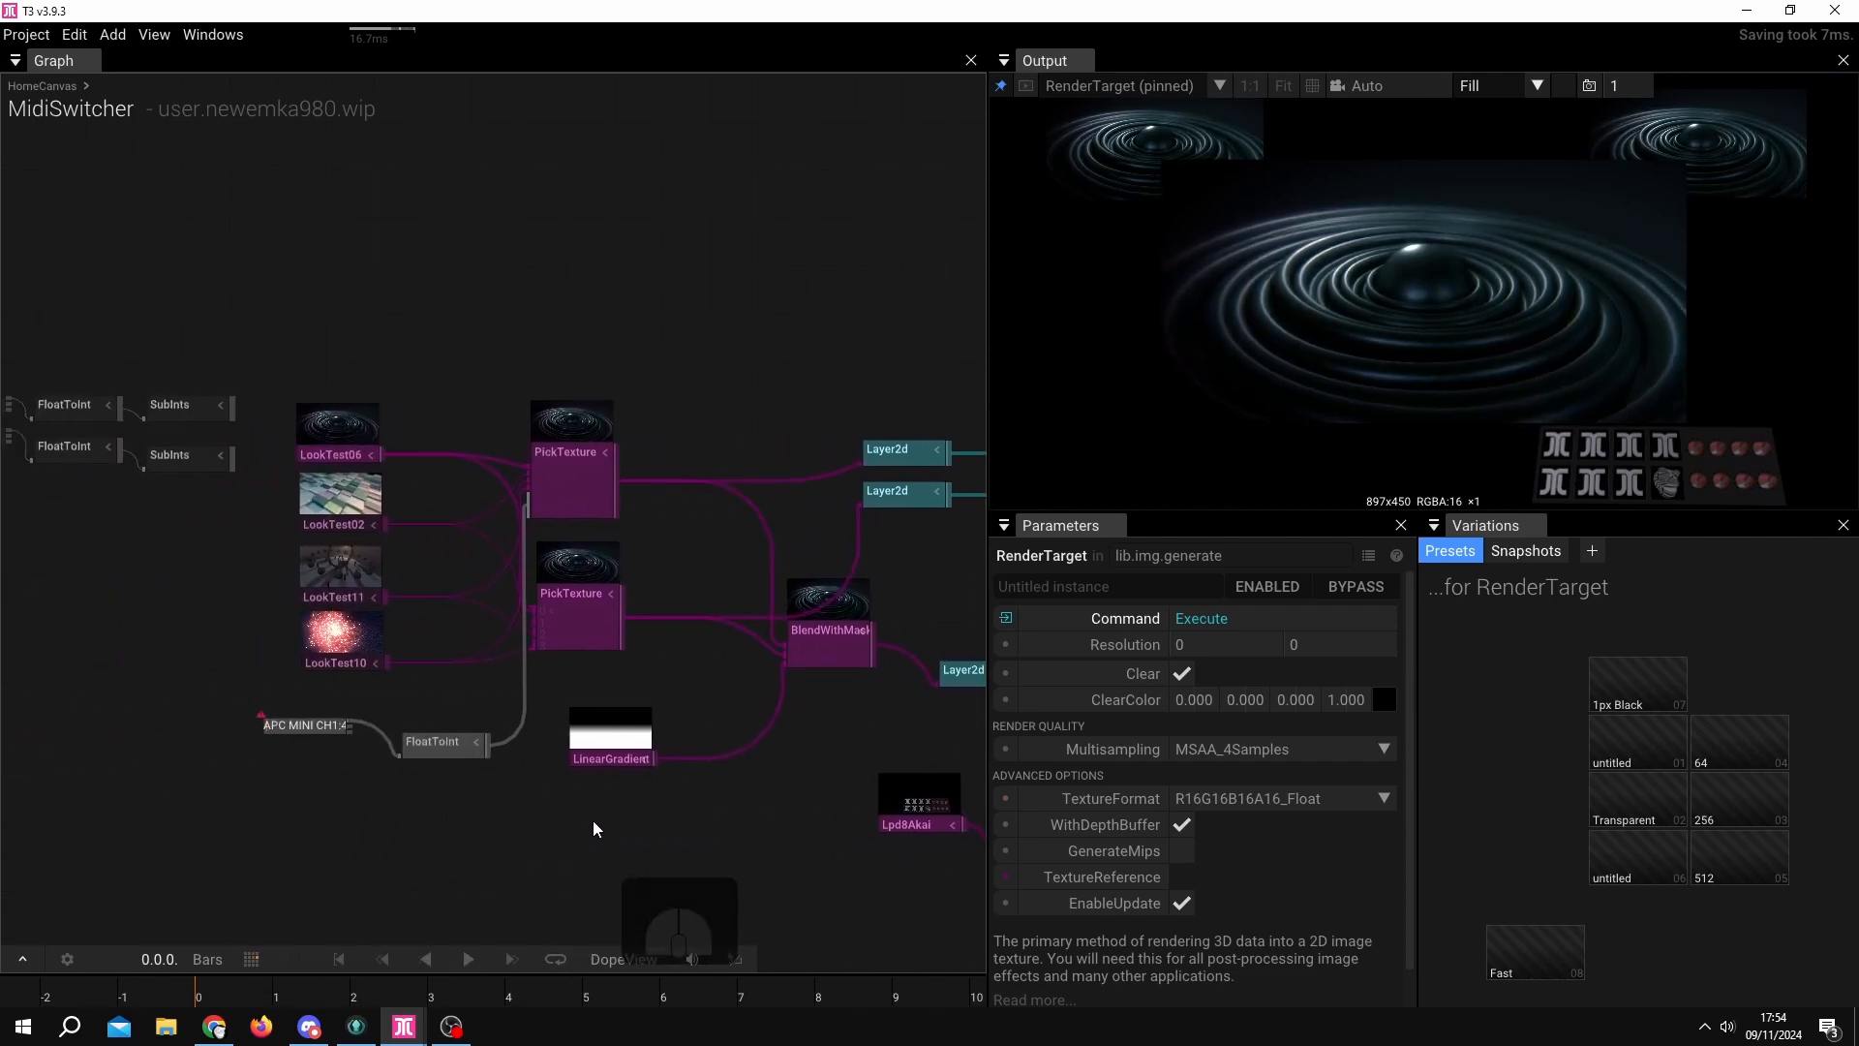
scroll(439, 823, "up", 3)
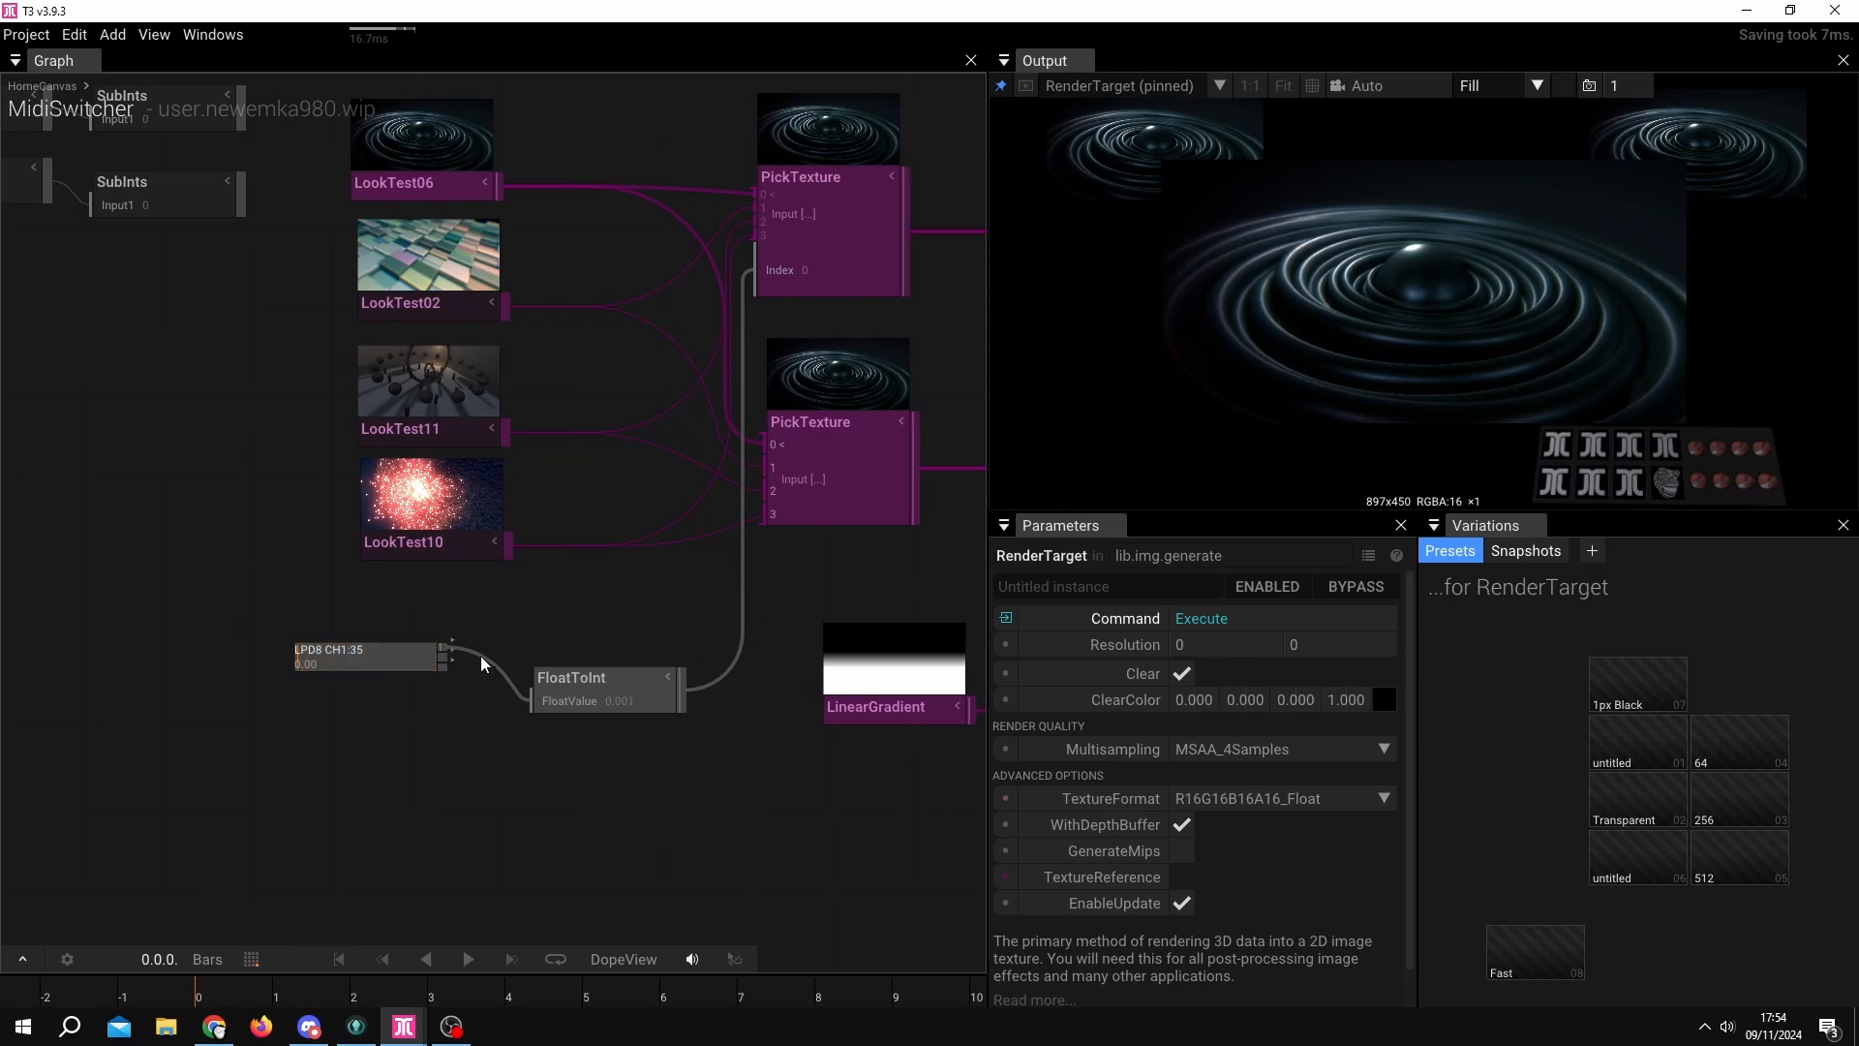
left_click_drag(406, 722, 407, 756)
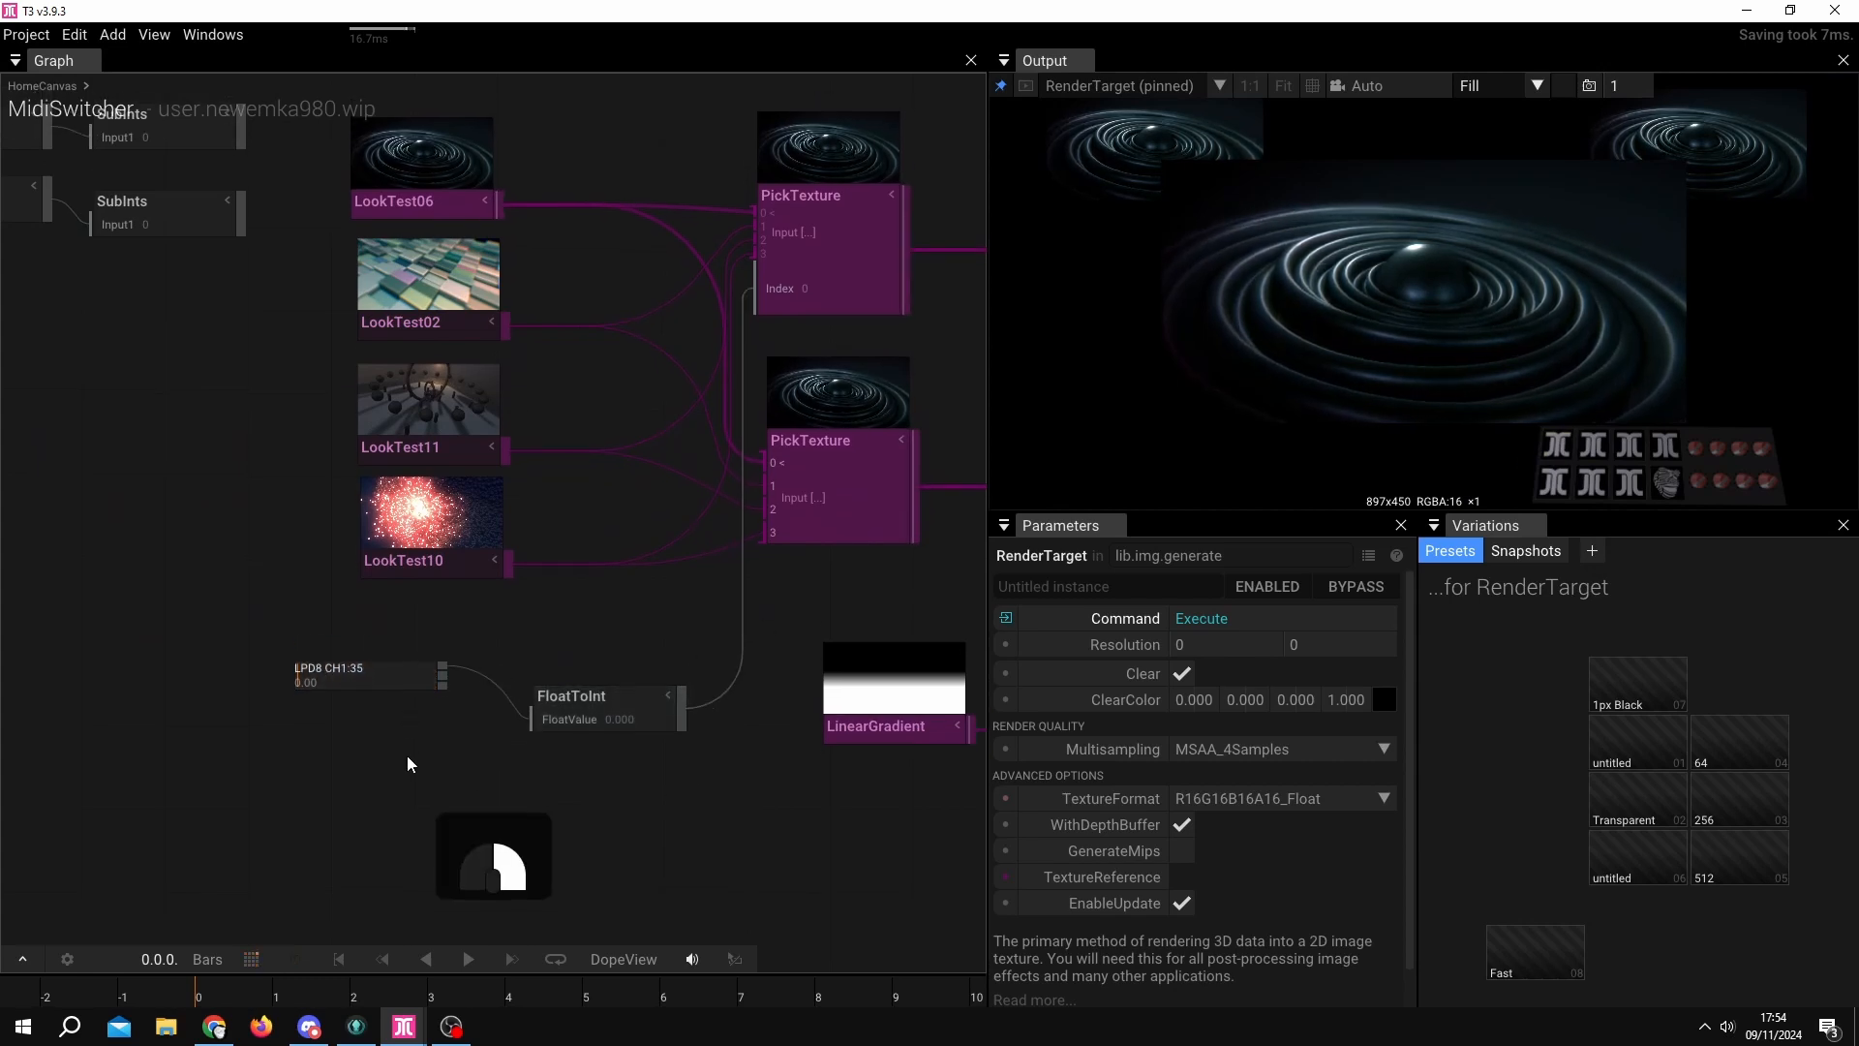
scroll(407, 757, "up", 2)
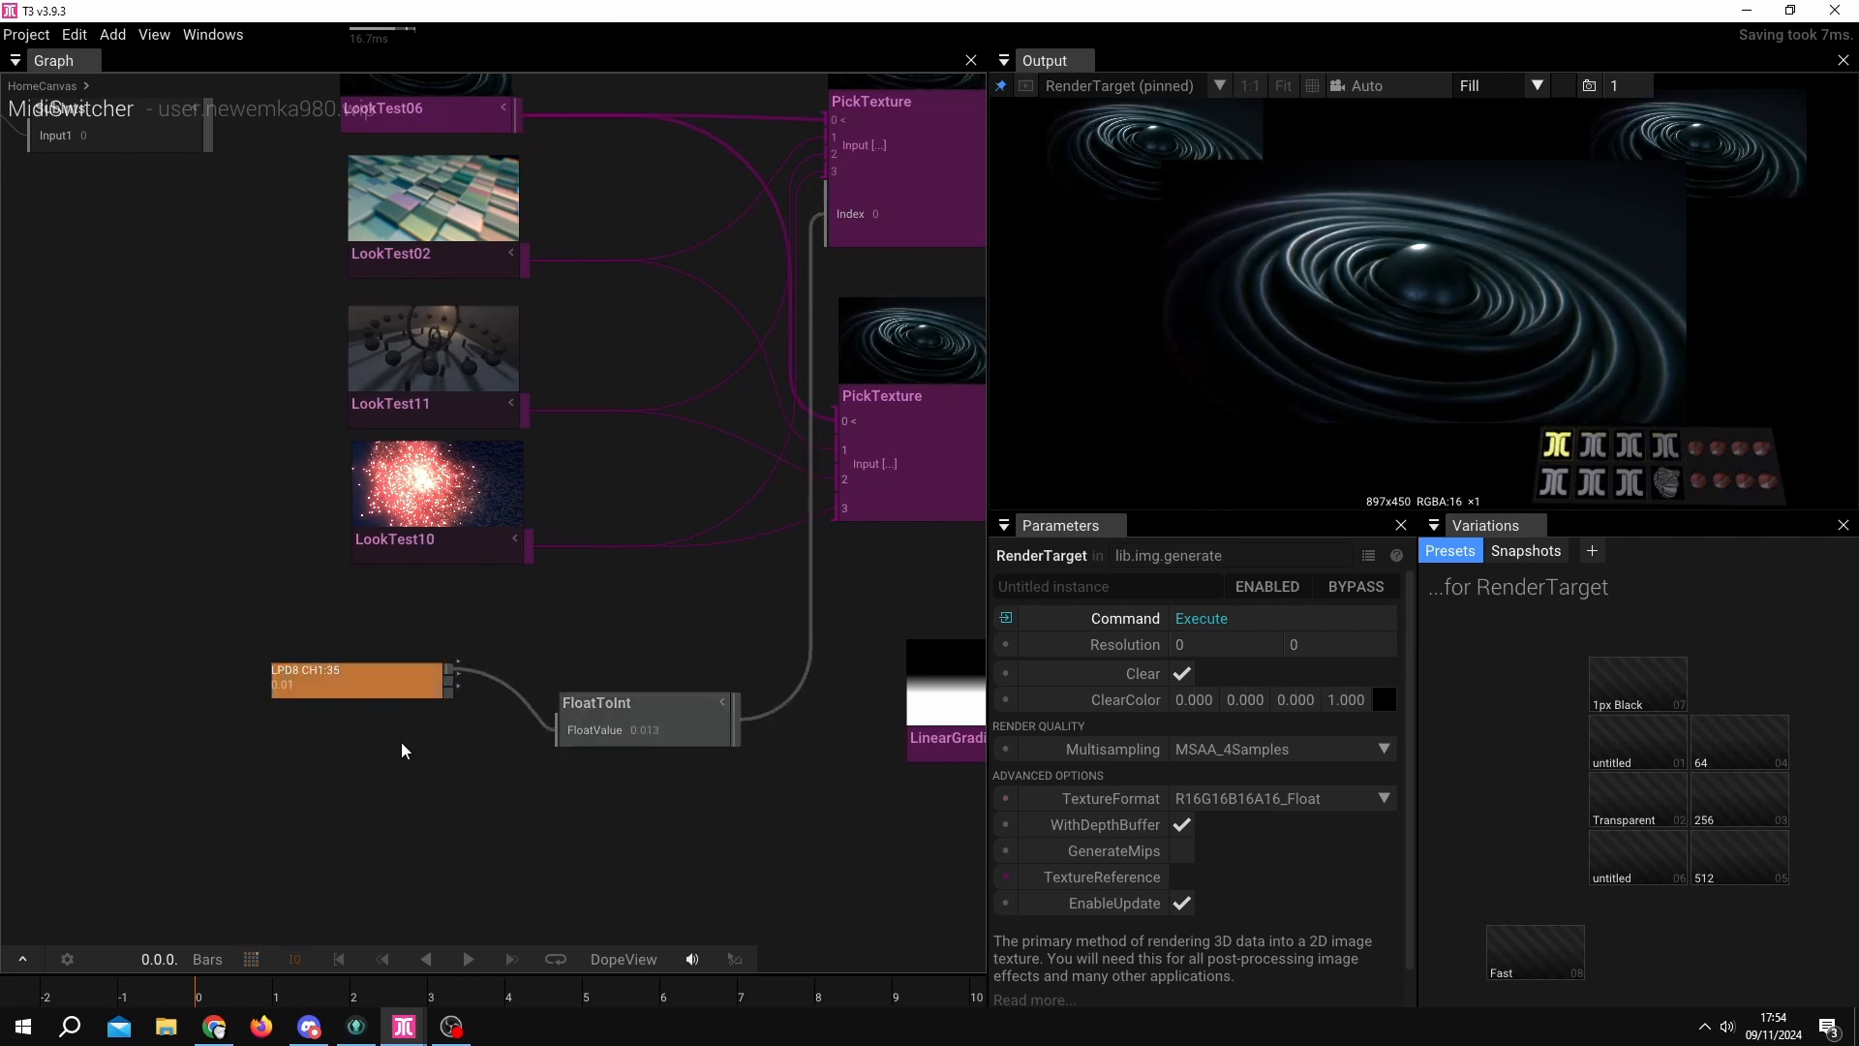
left_click(370, 696)
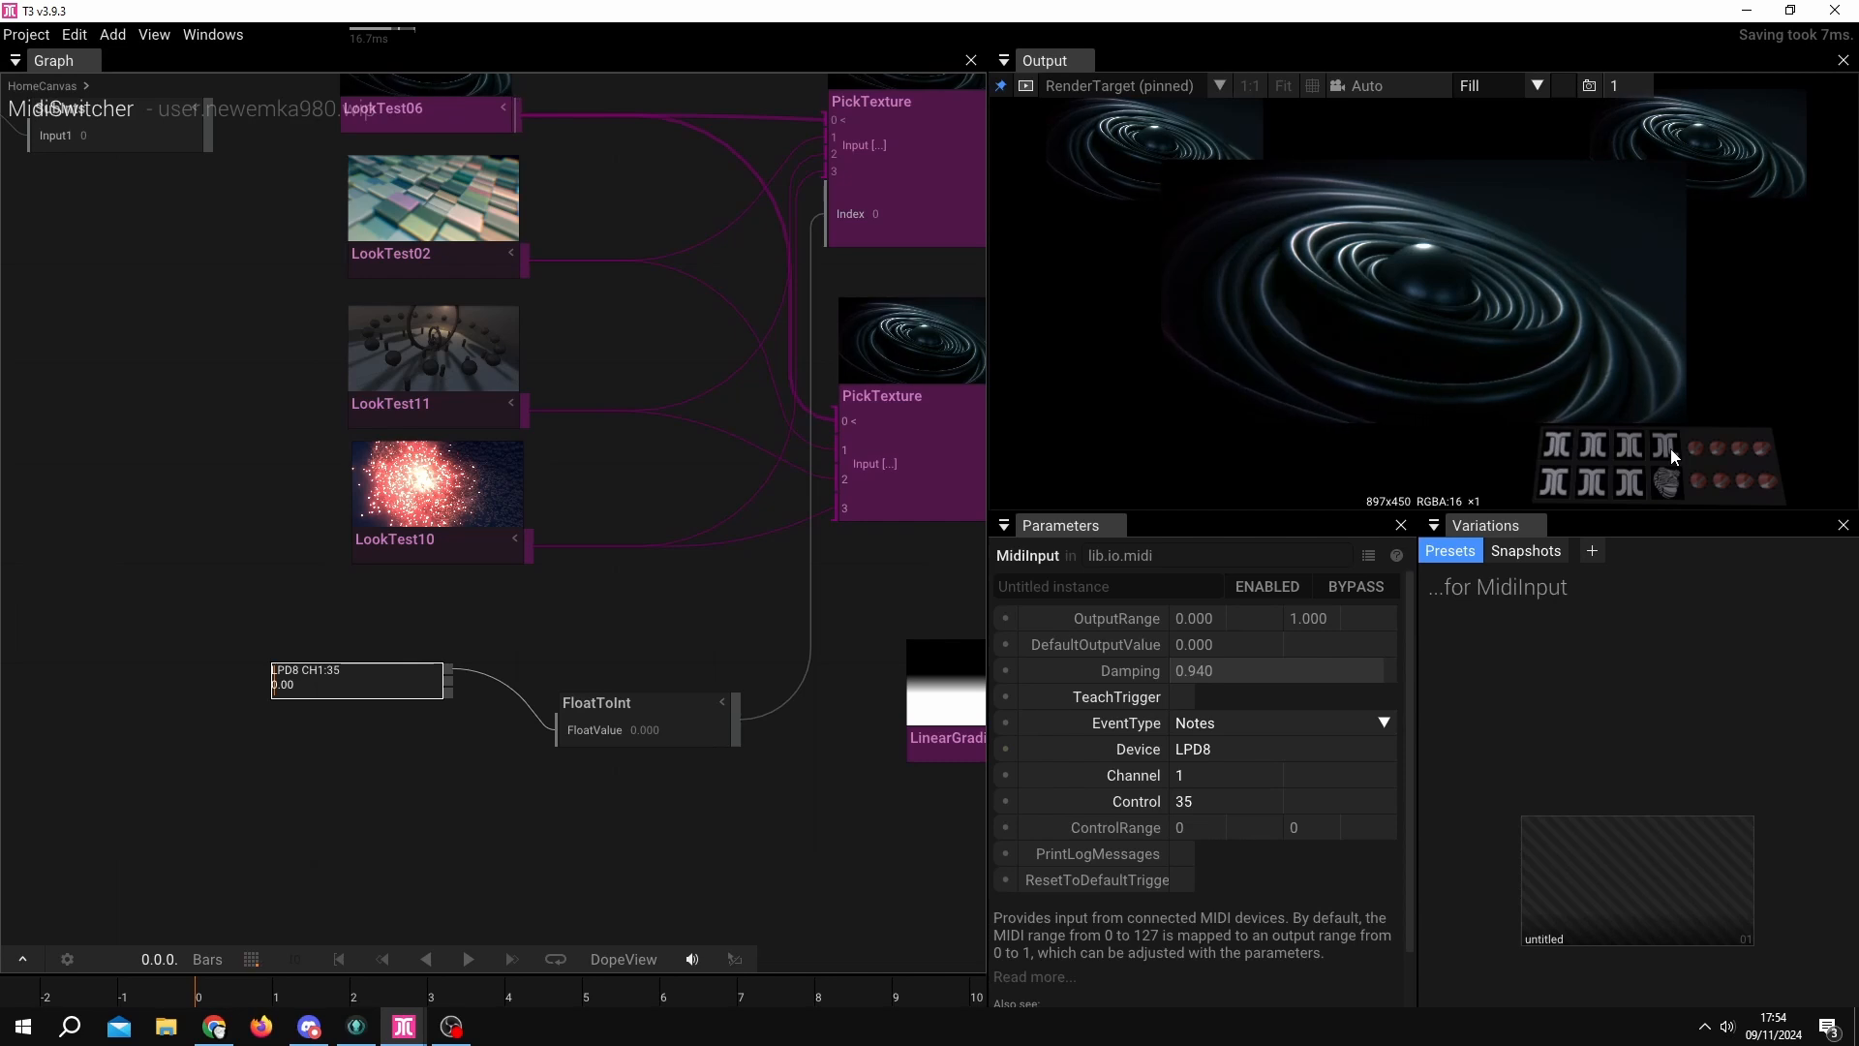
left_click(1193, 824)
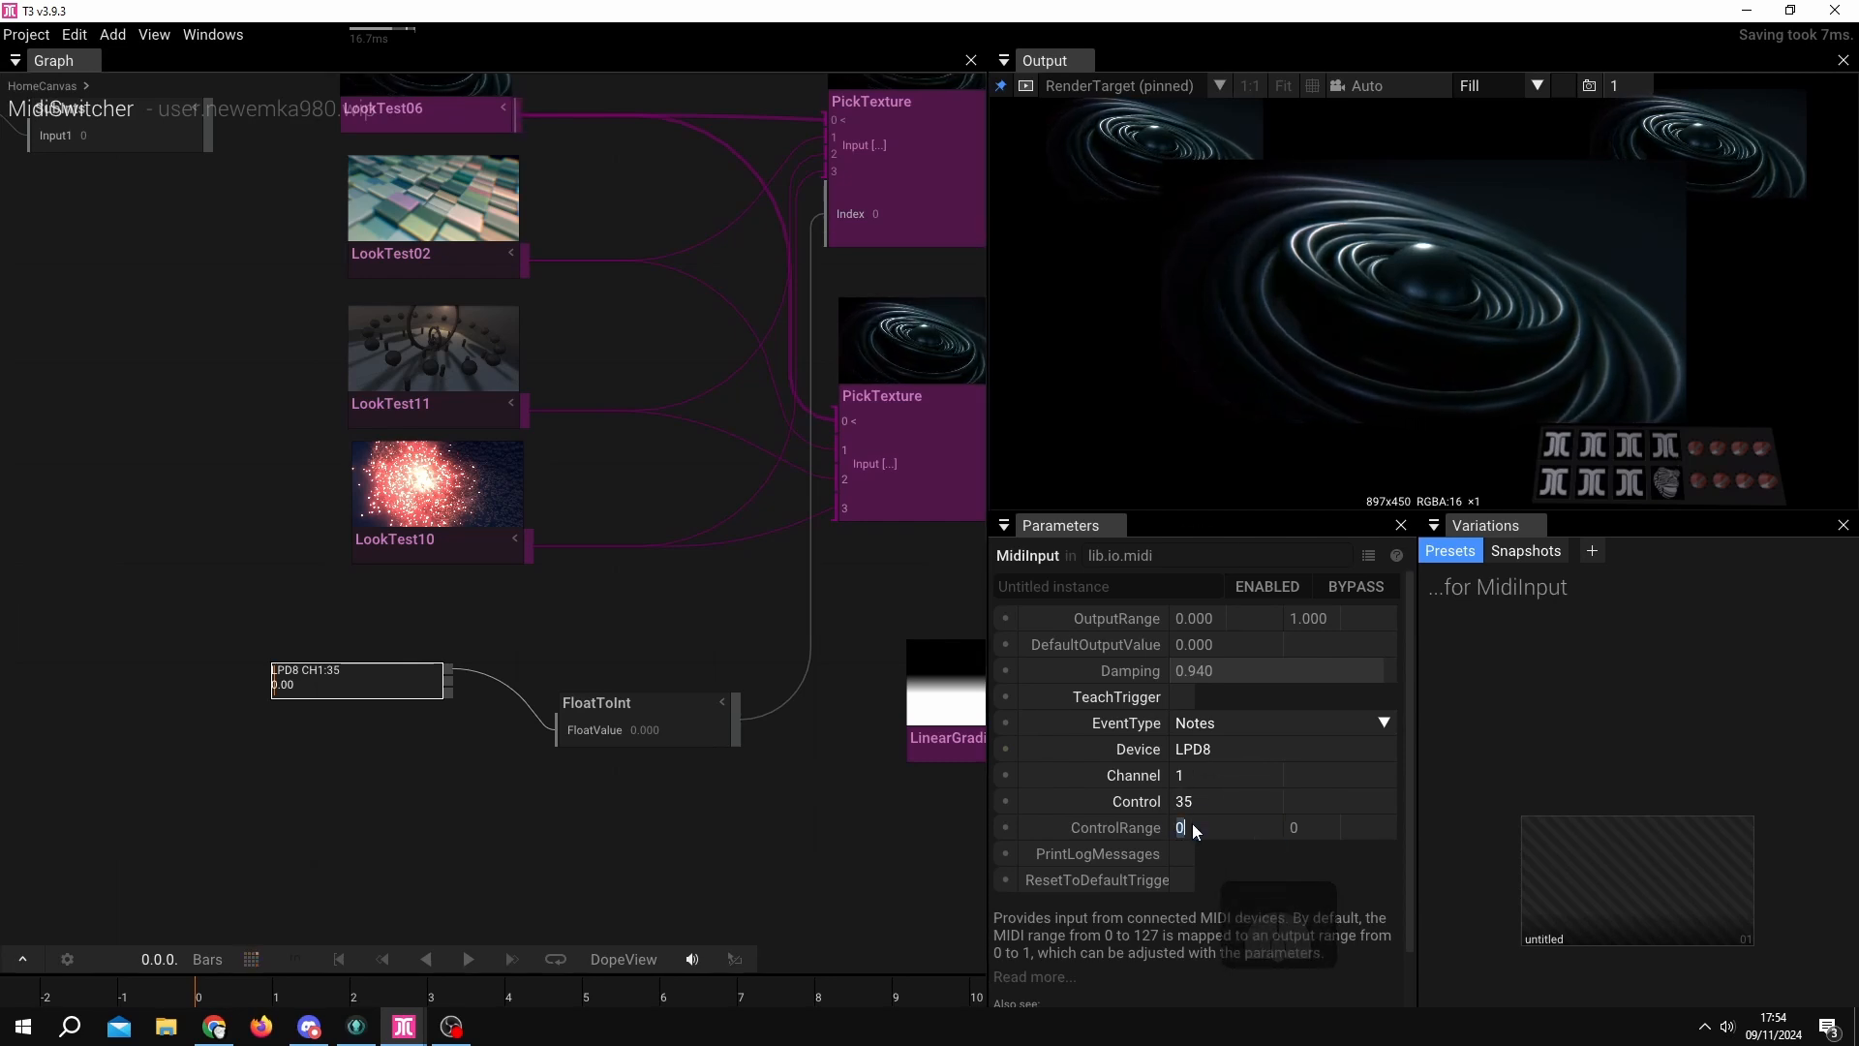
type("35")
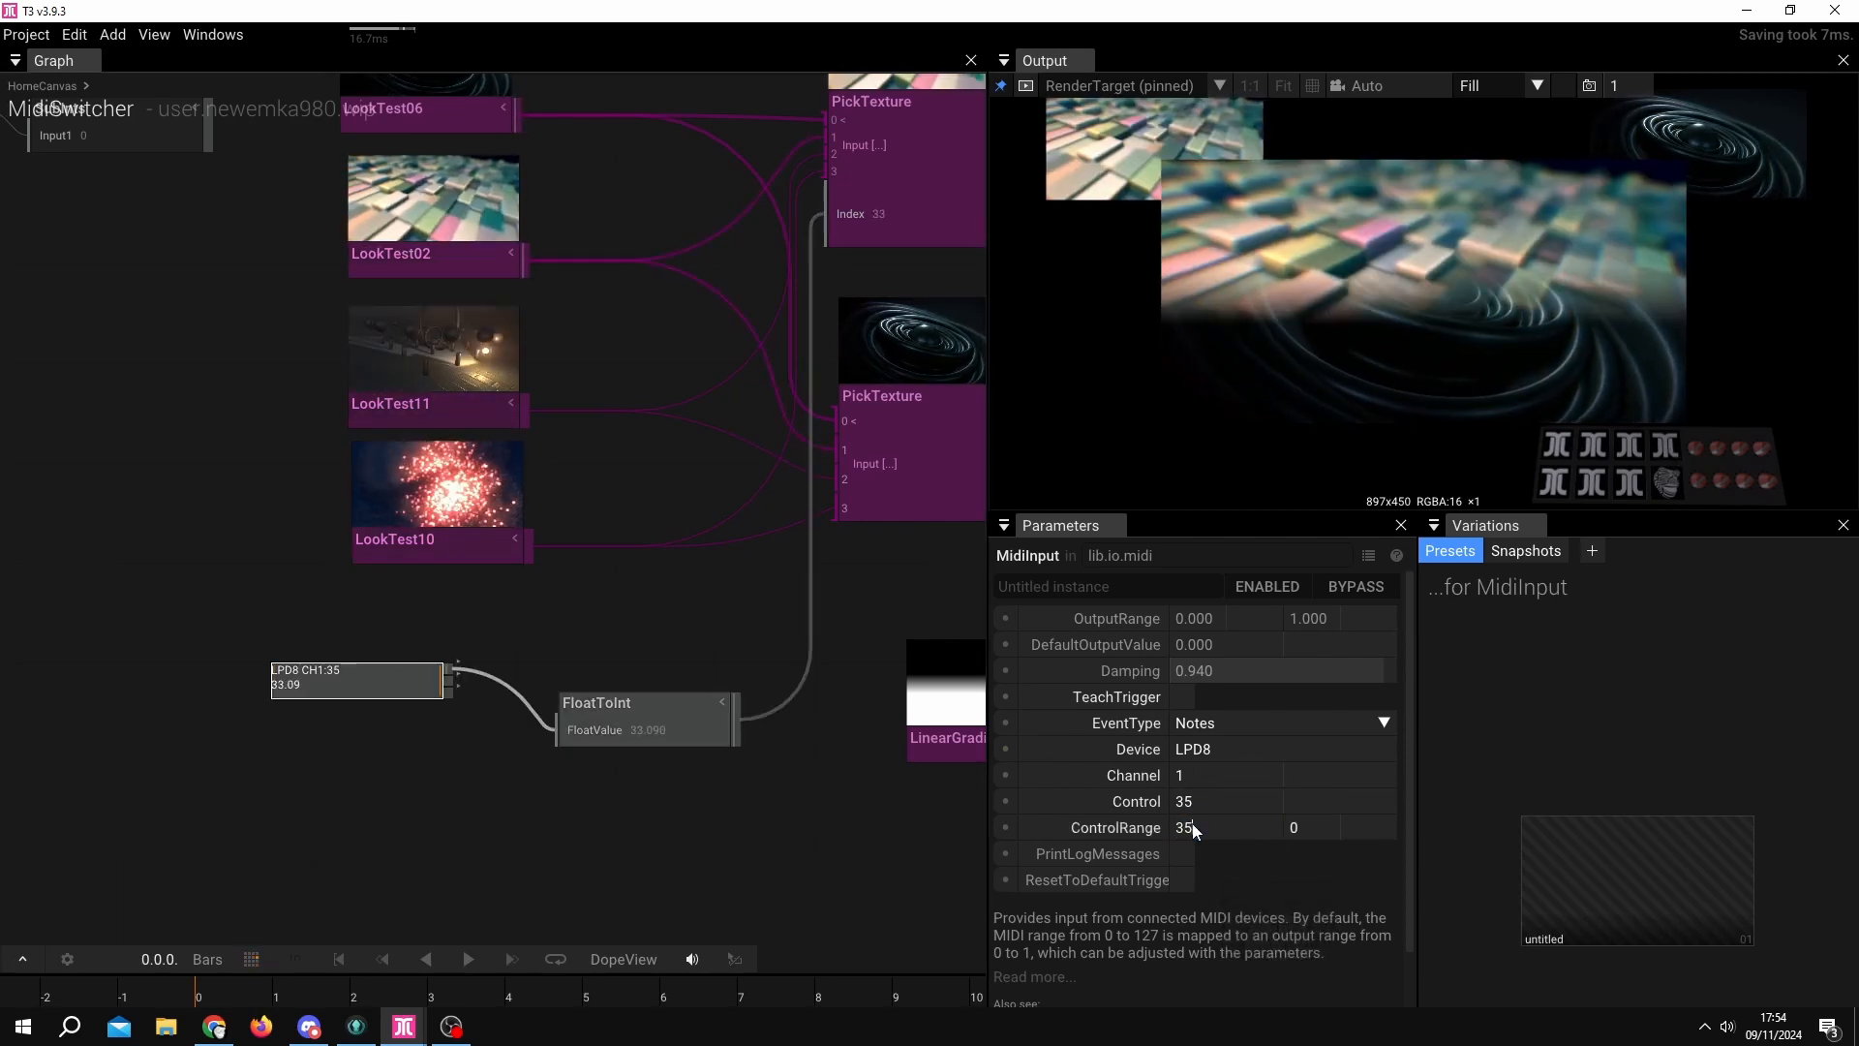
key("Return")
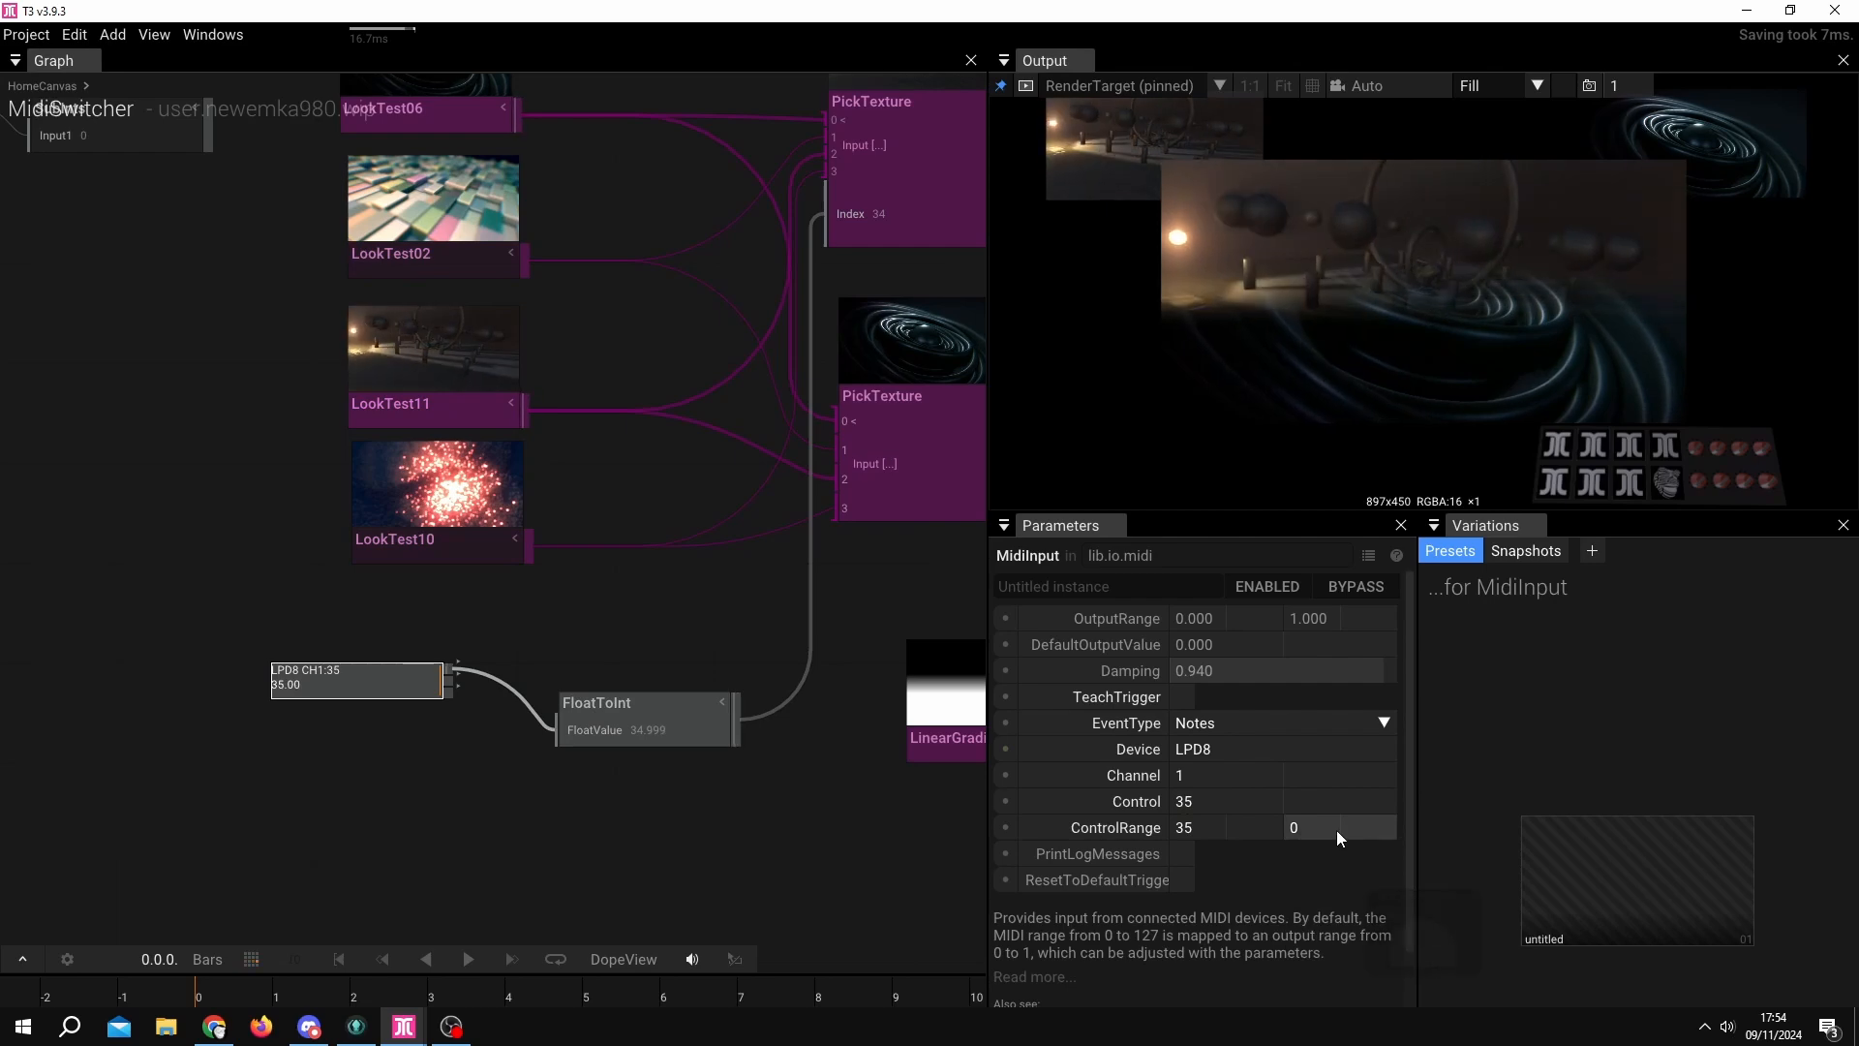
left_click(1336, 829)
type("39")
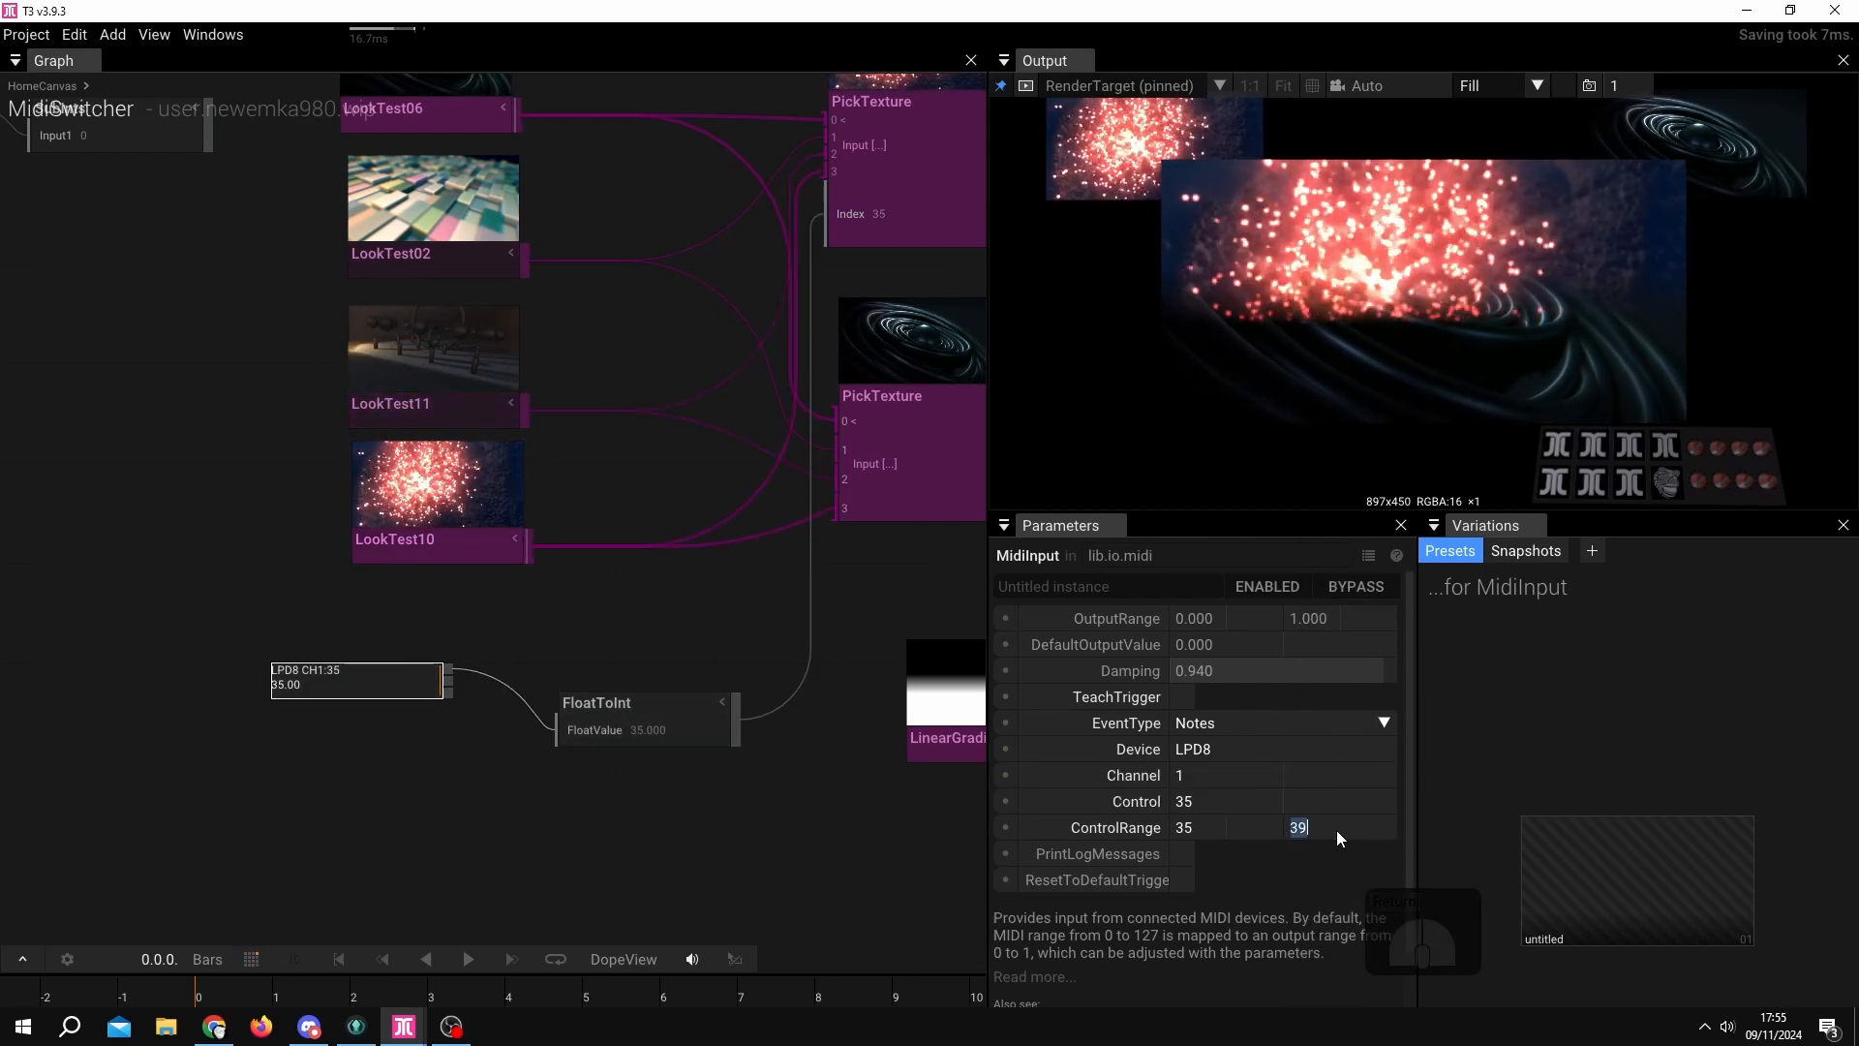
key("BackSpace")
type("8")
key("Return")
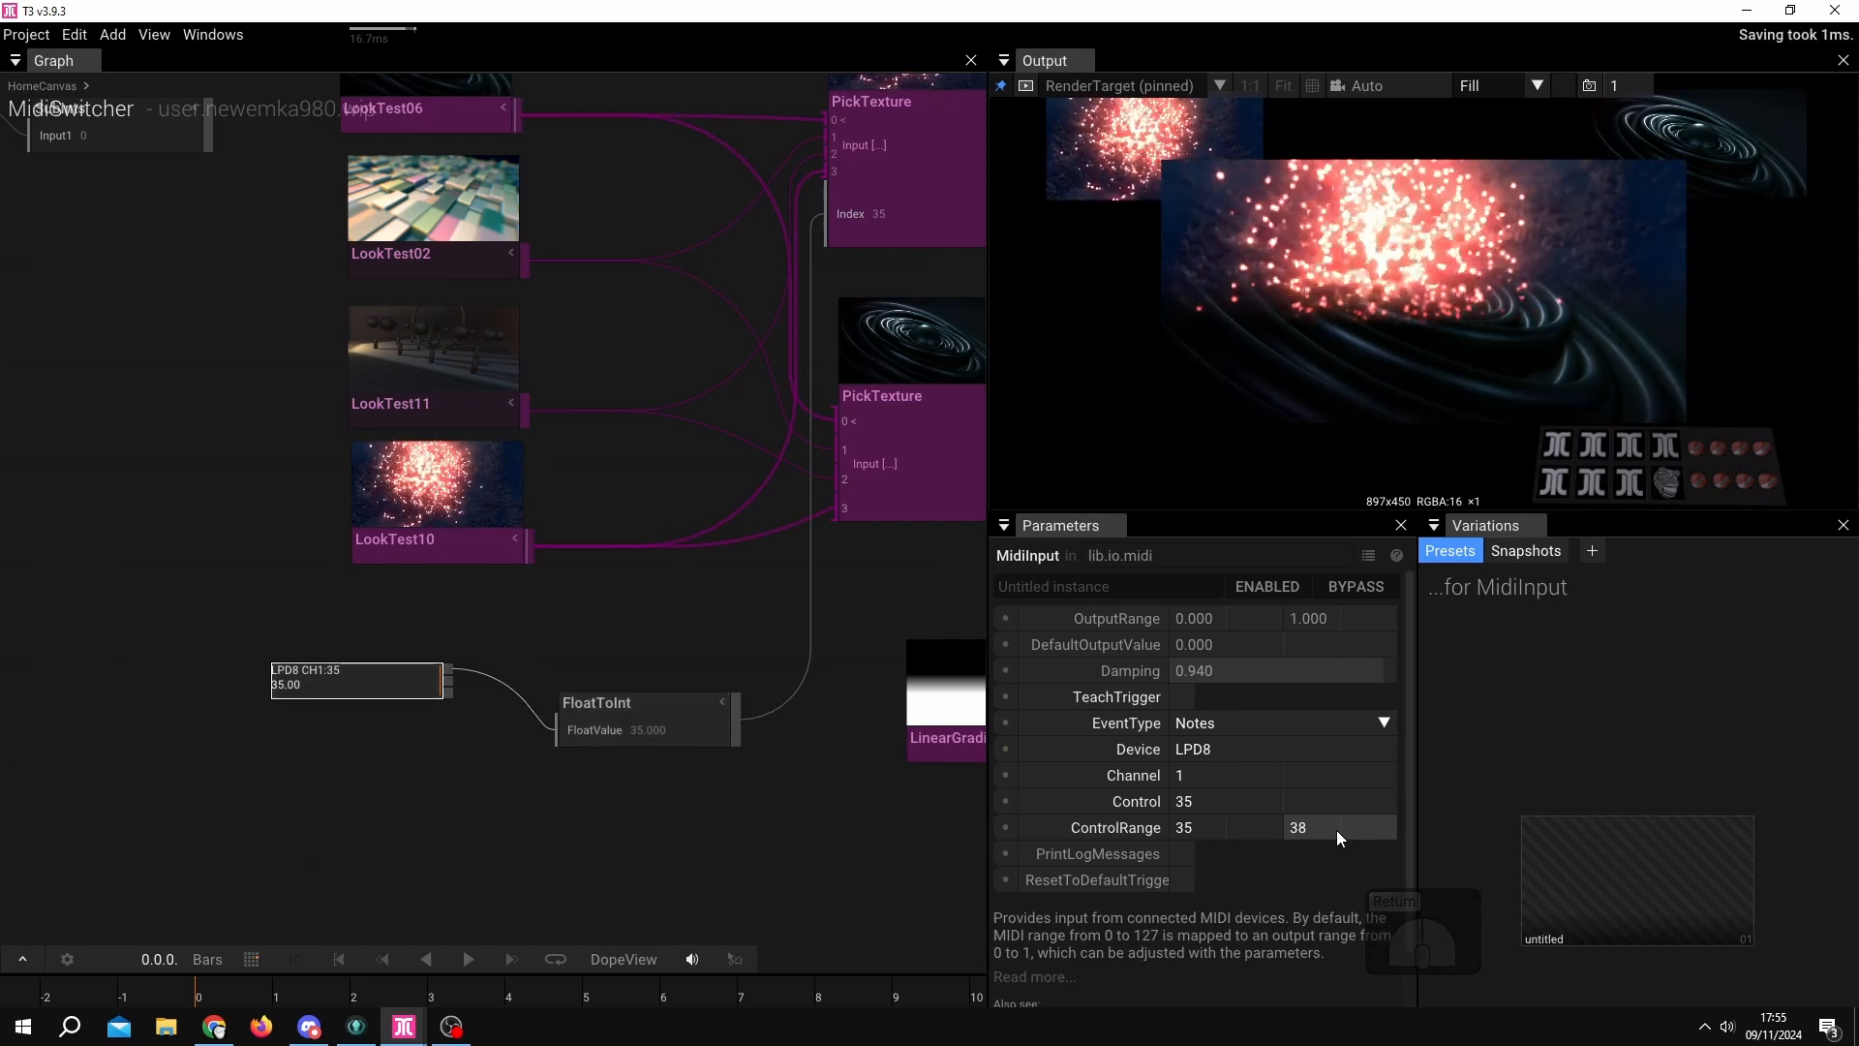
Pin the new MidiInput in the output view to plot its signal, and set its Damping to 0.
left_click(358, 694)
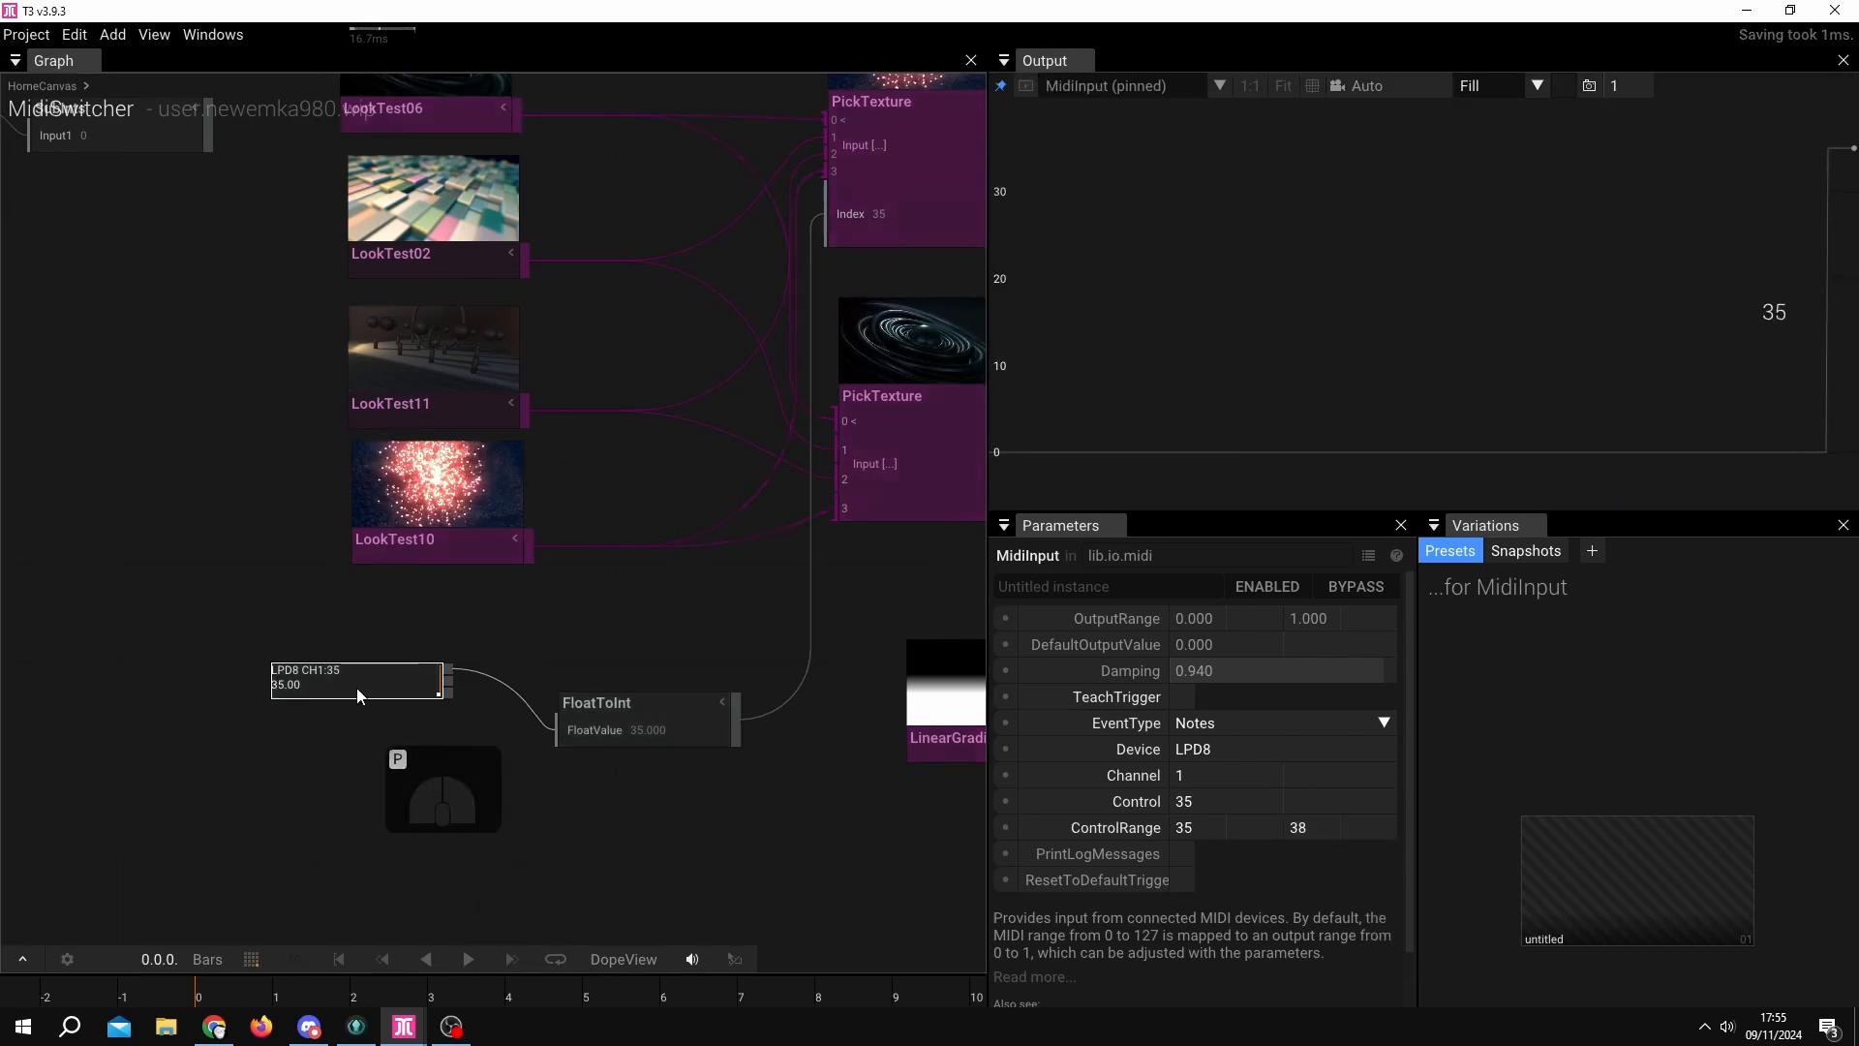
key("p")
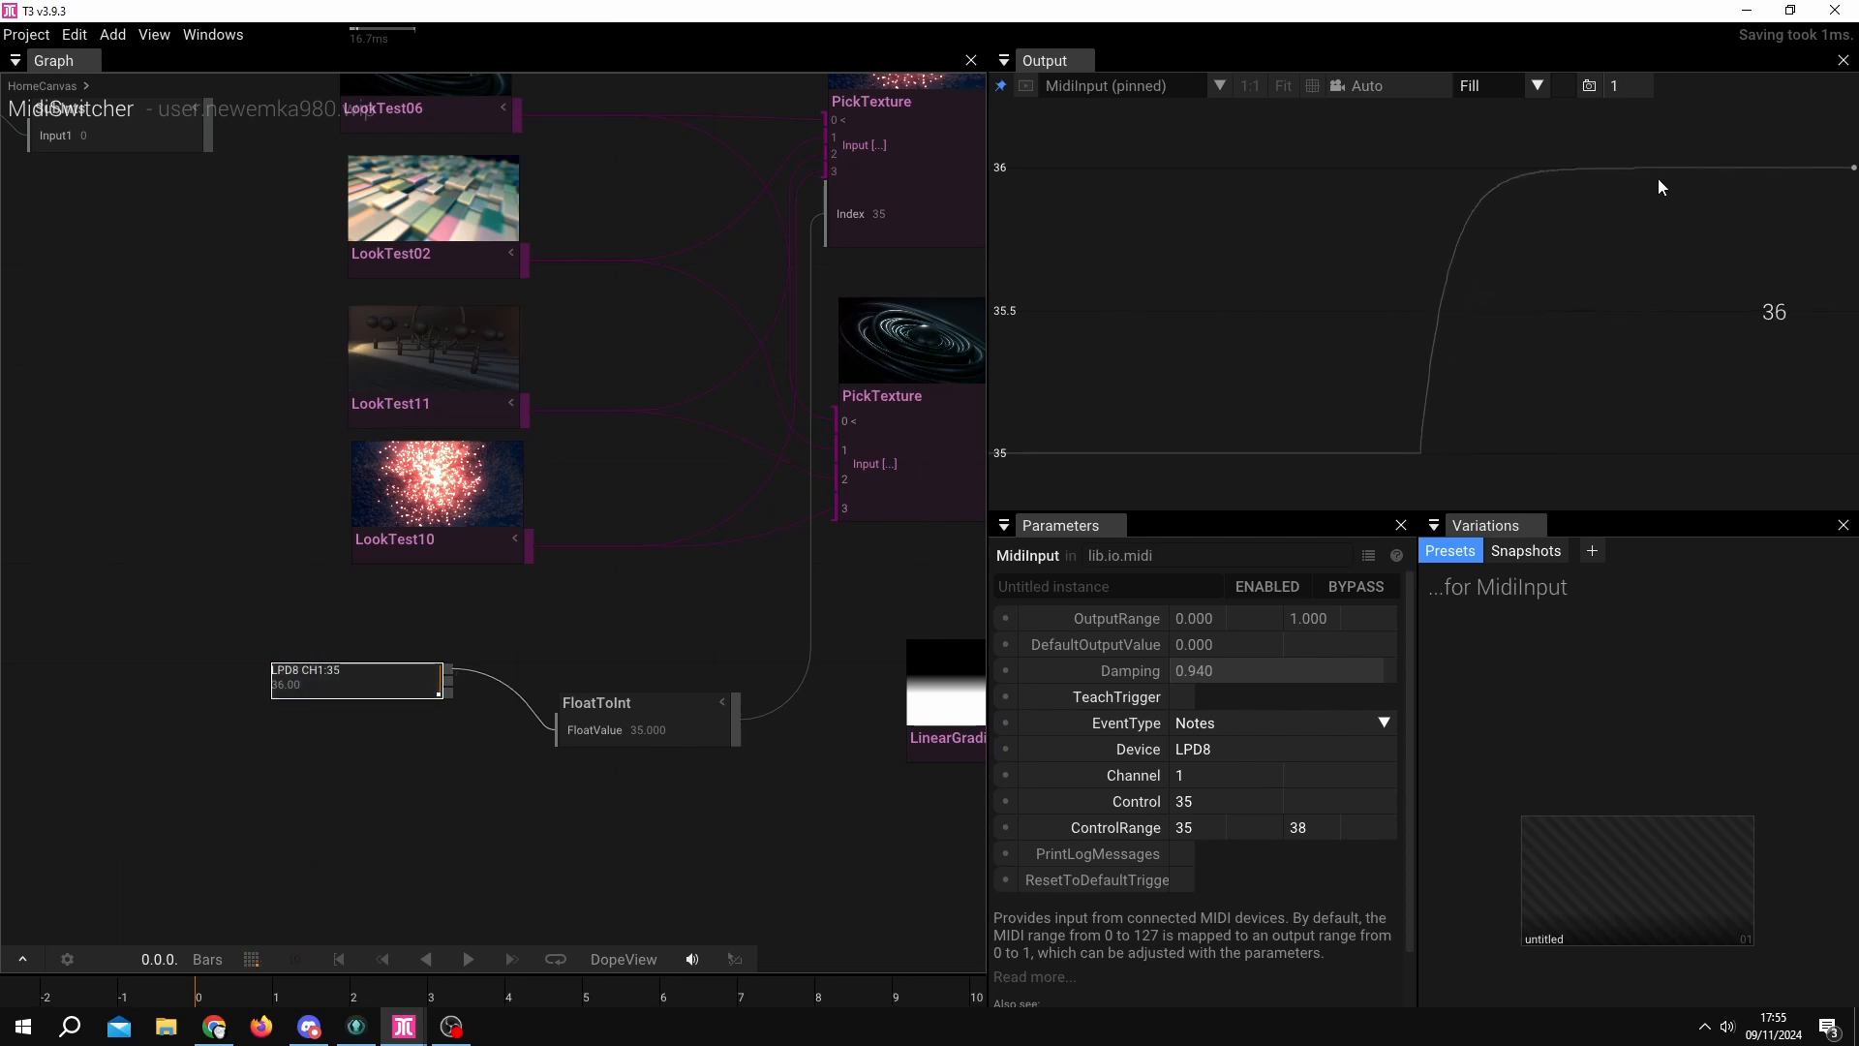
left_click(1247, 670)
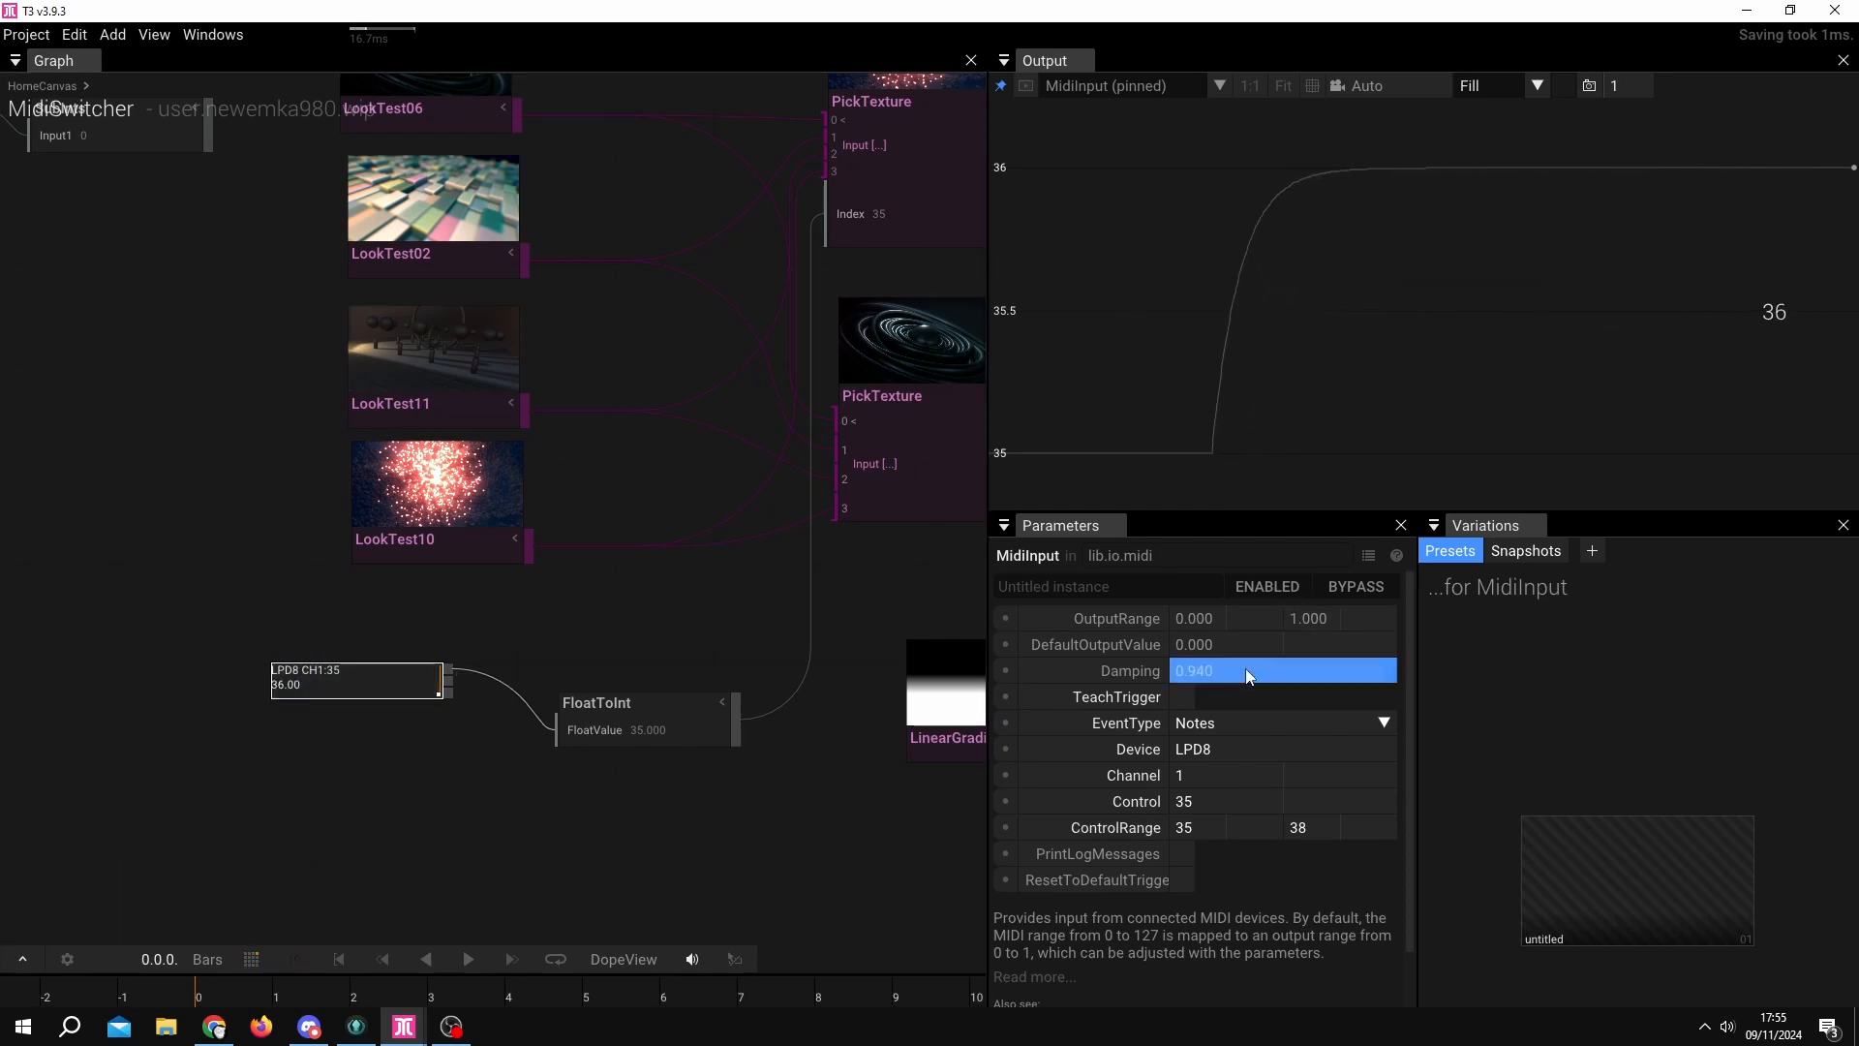
type("0")
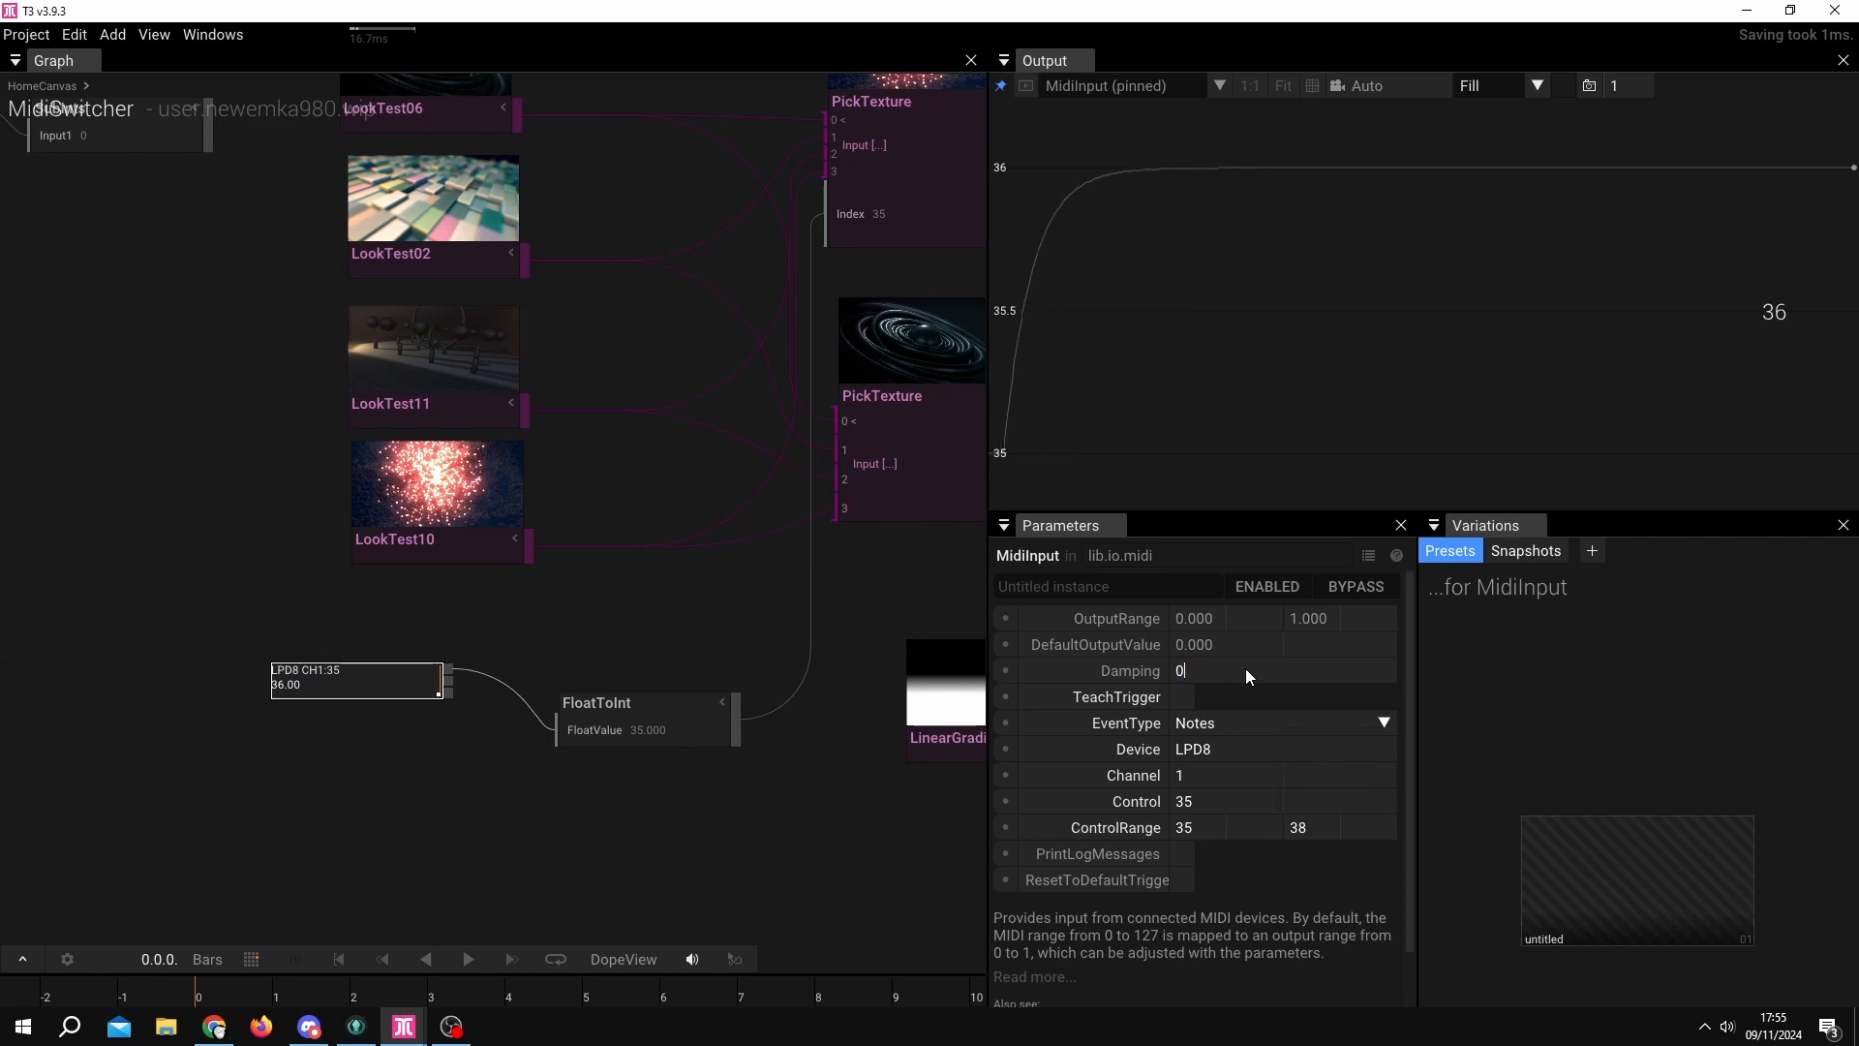
key("Return")
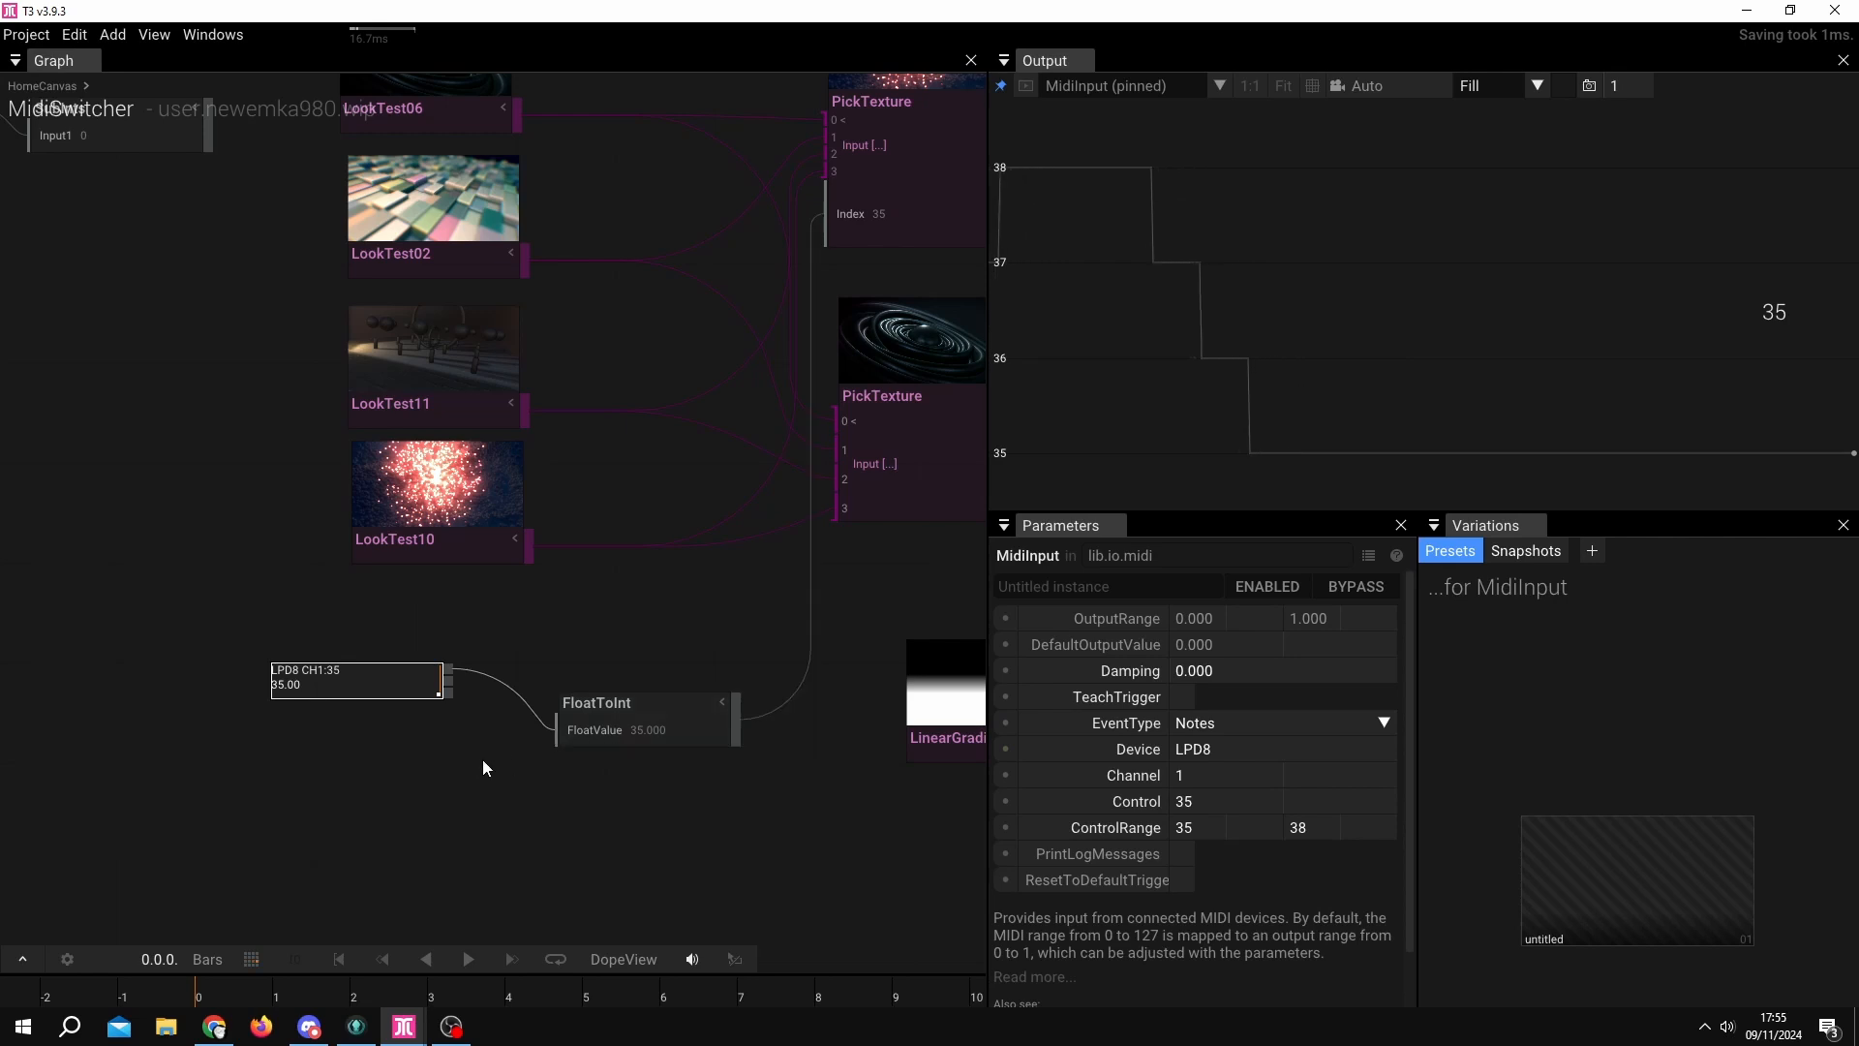
Line up the MidiInput beside FloatToInt and pin the RenderTarget after Execute in the output view again.
left_click_drag(349, 695, 366, 736)
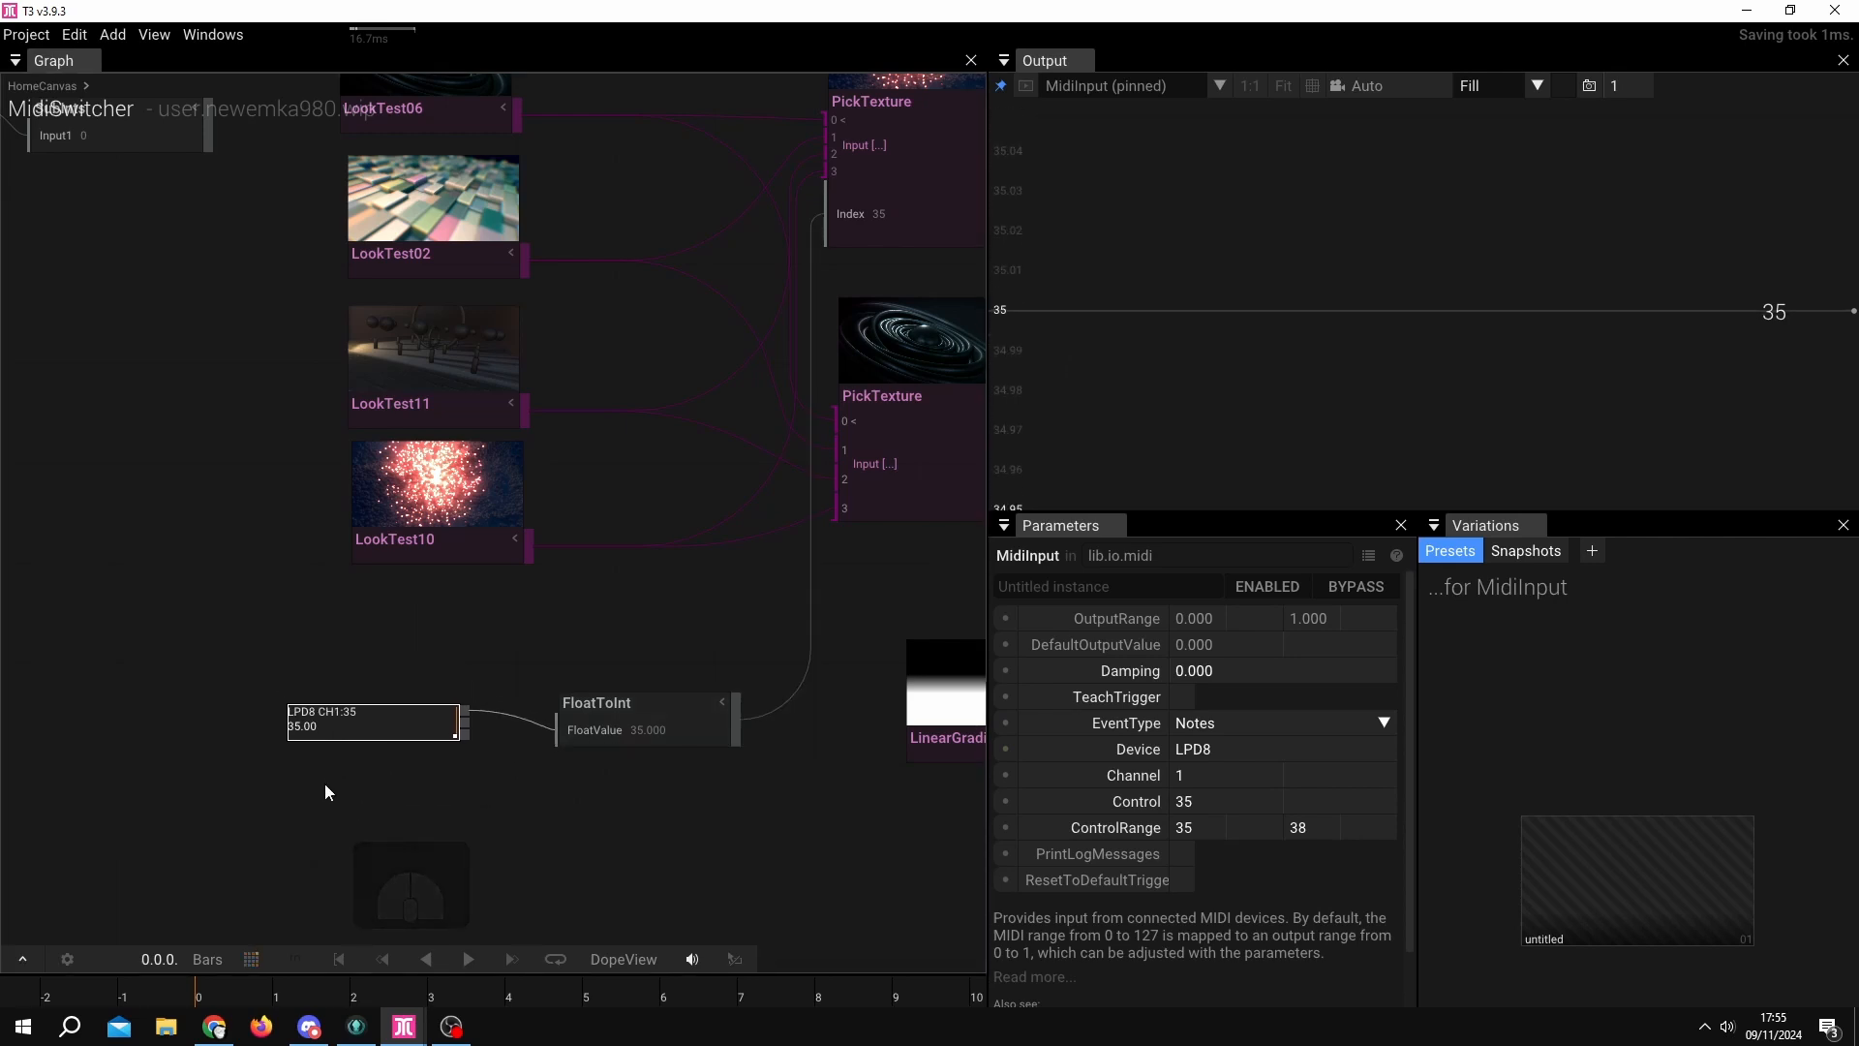
scroll(642, 627, "down", 5)
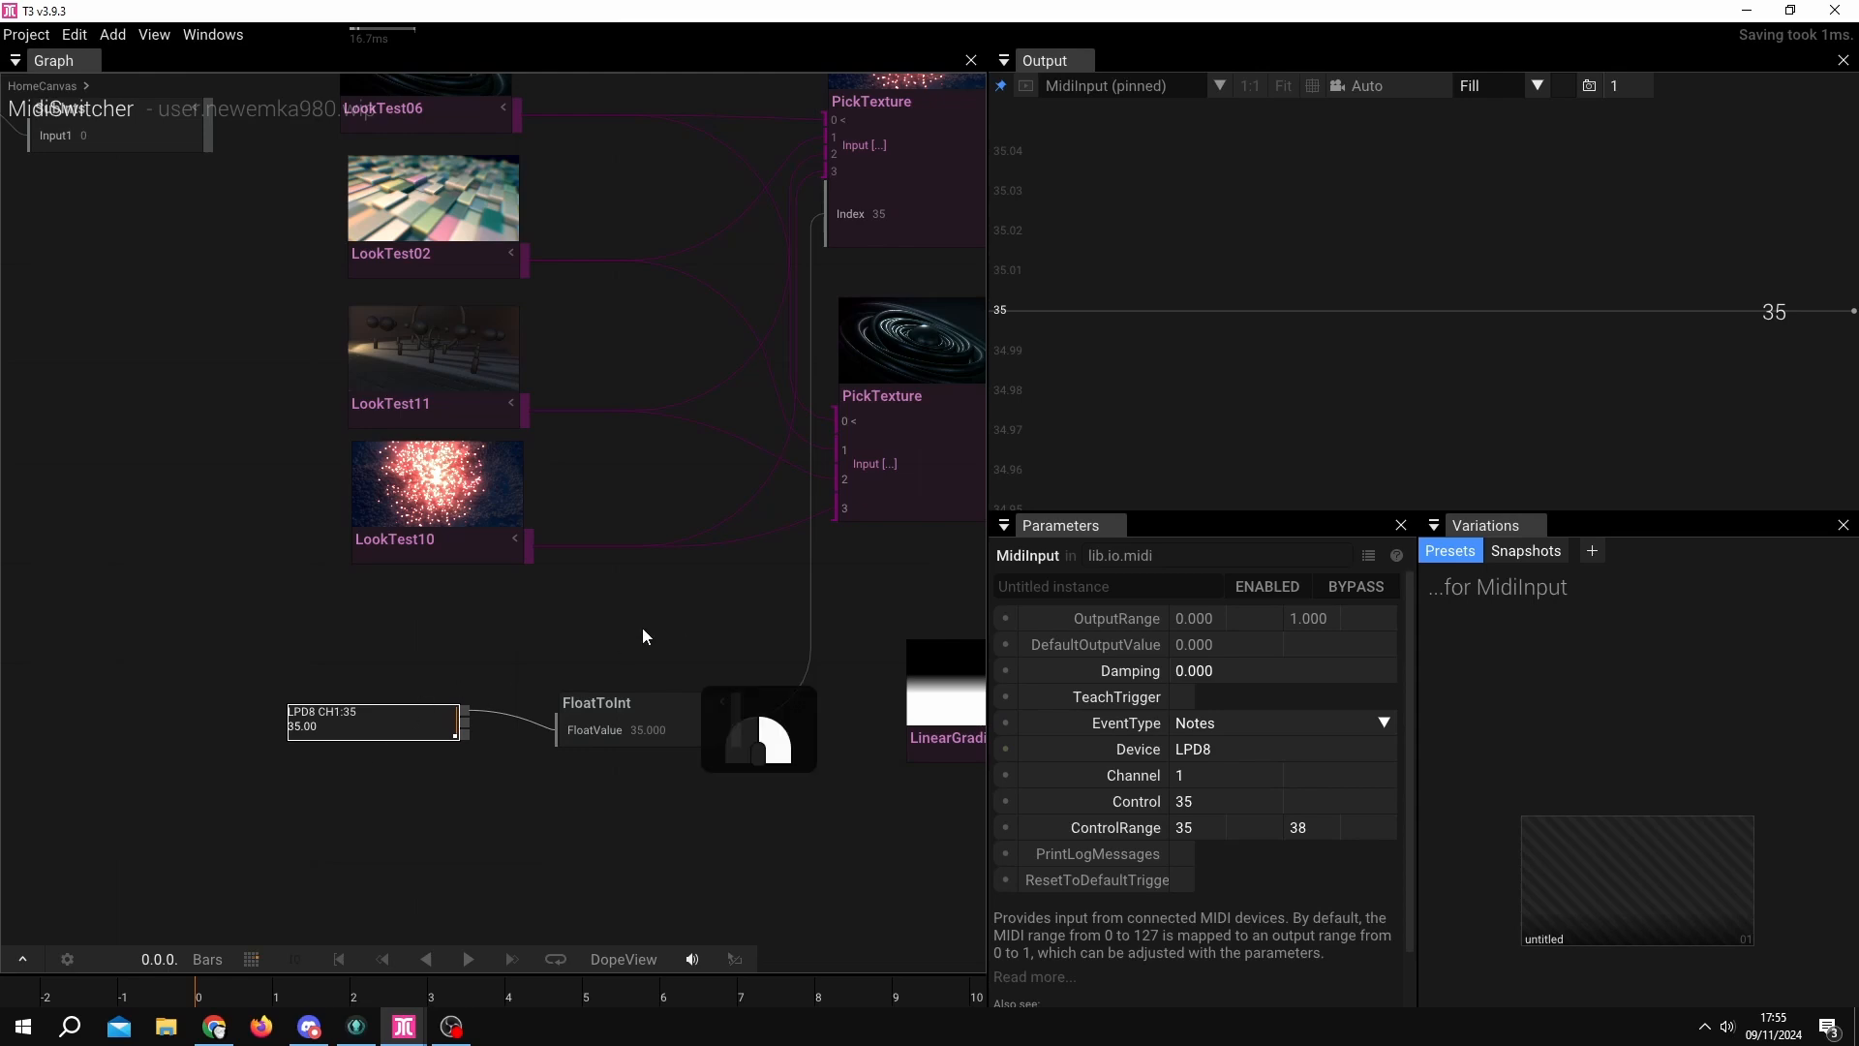
left_click_drag(856, 651, 647, 662)
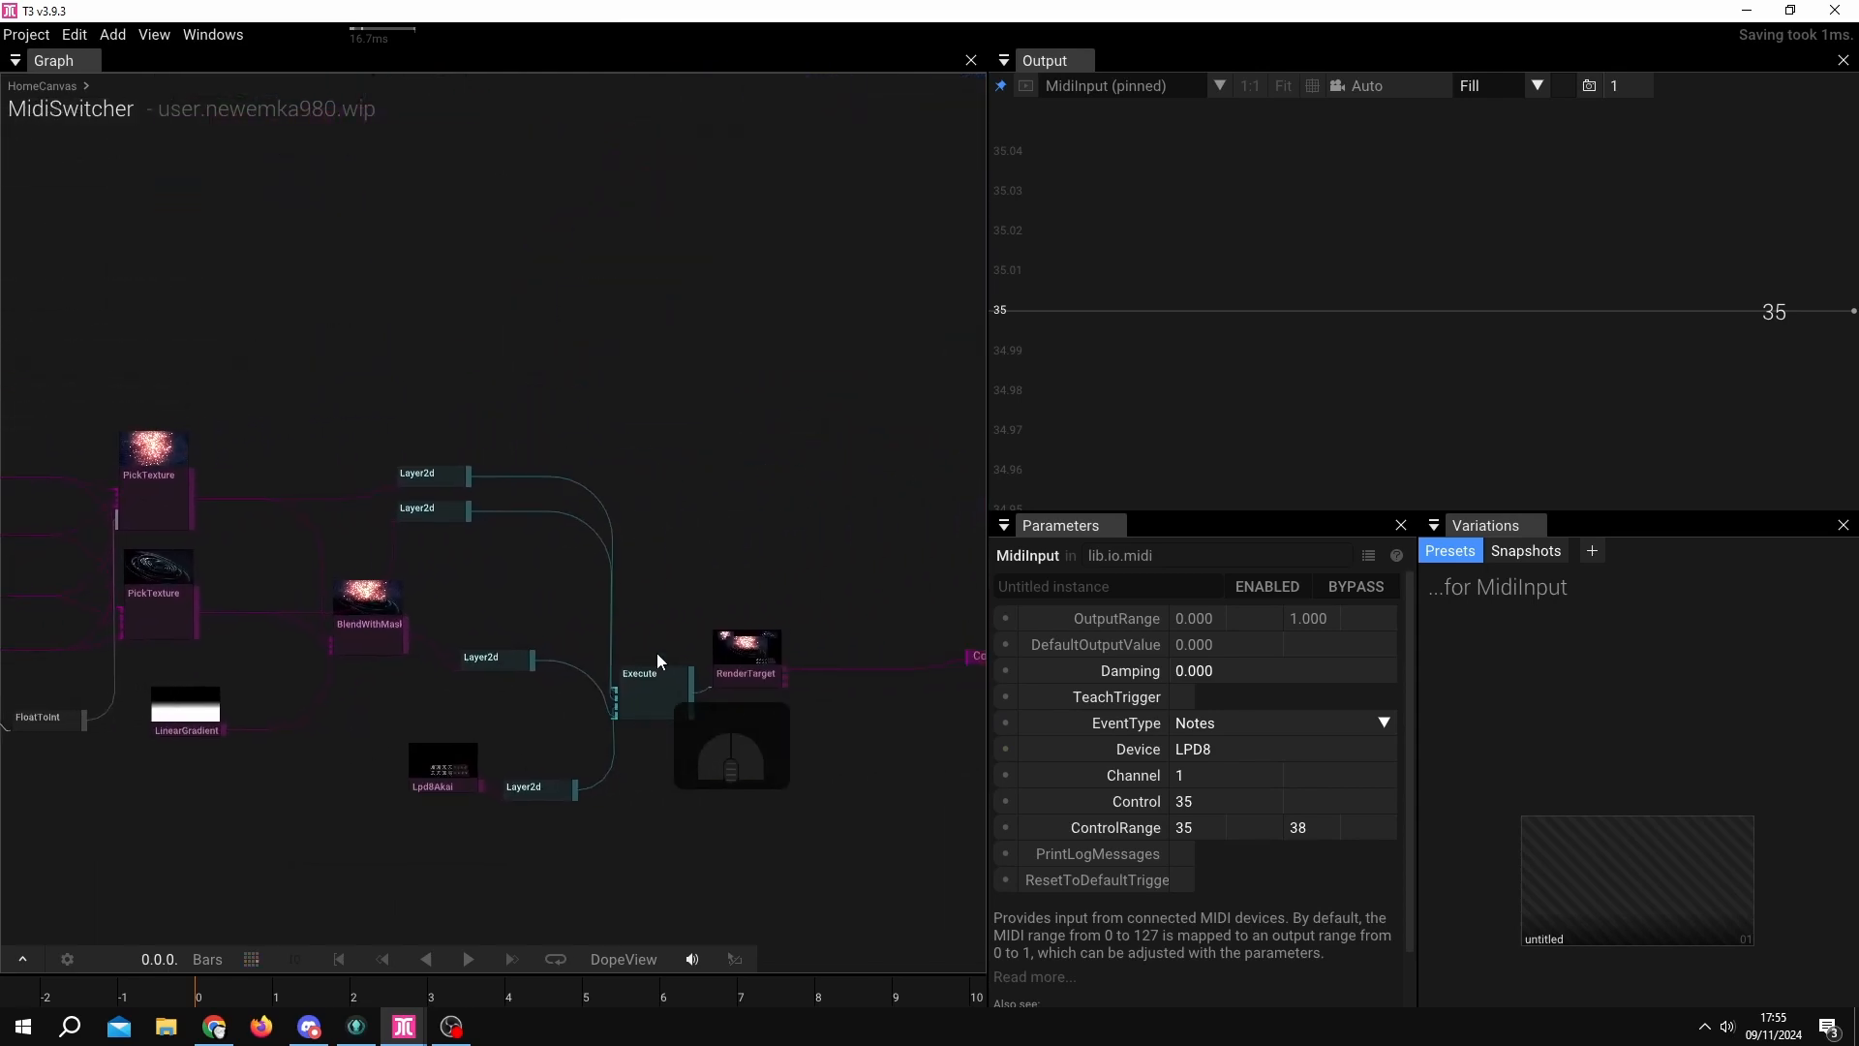
left_click(724, 678)
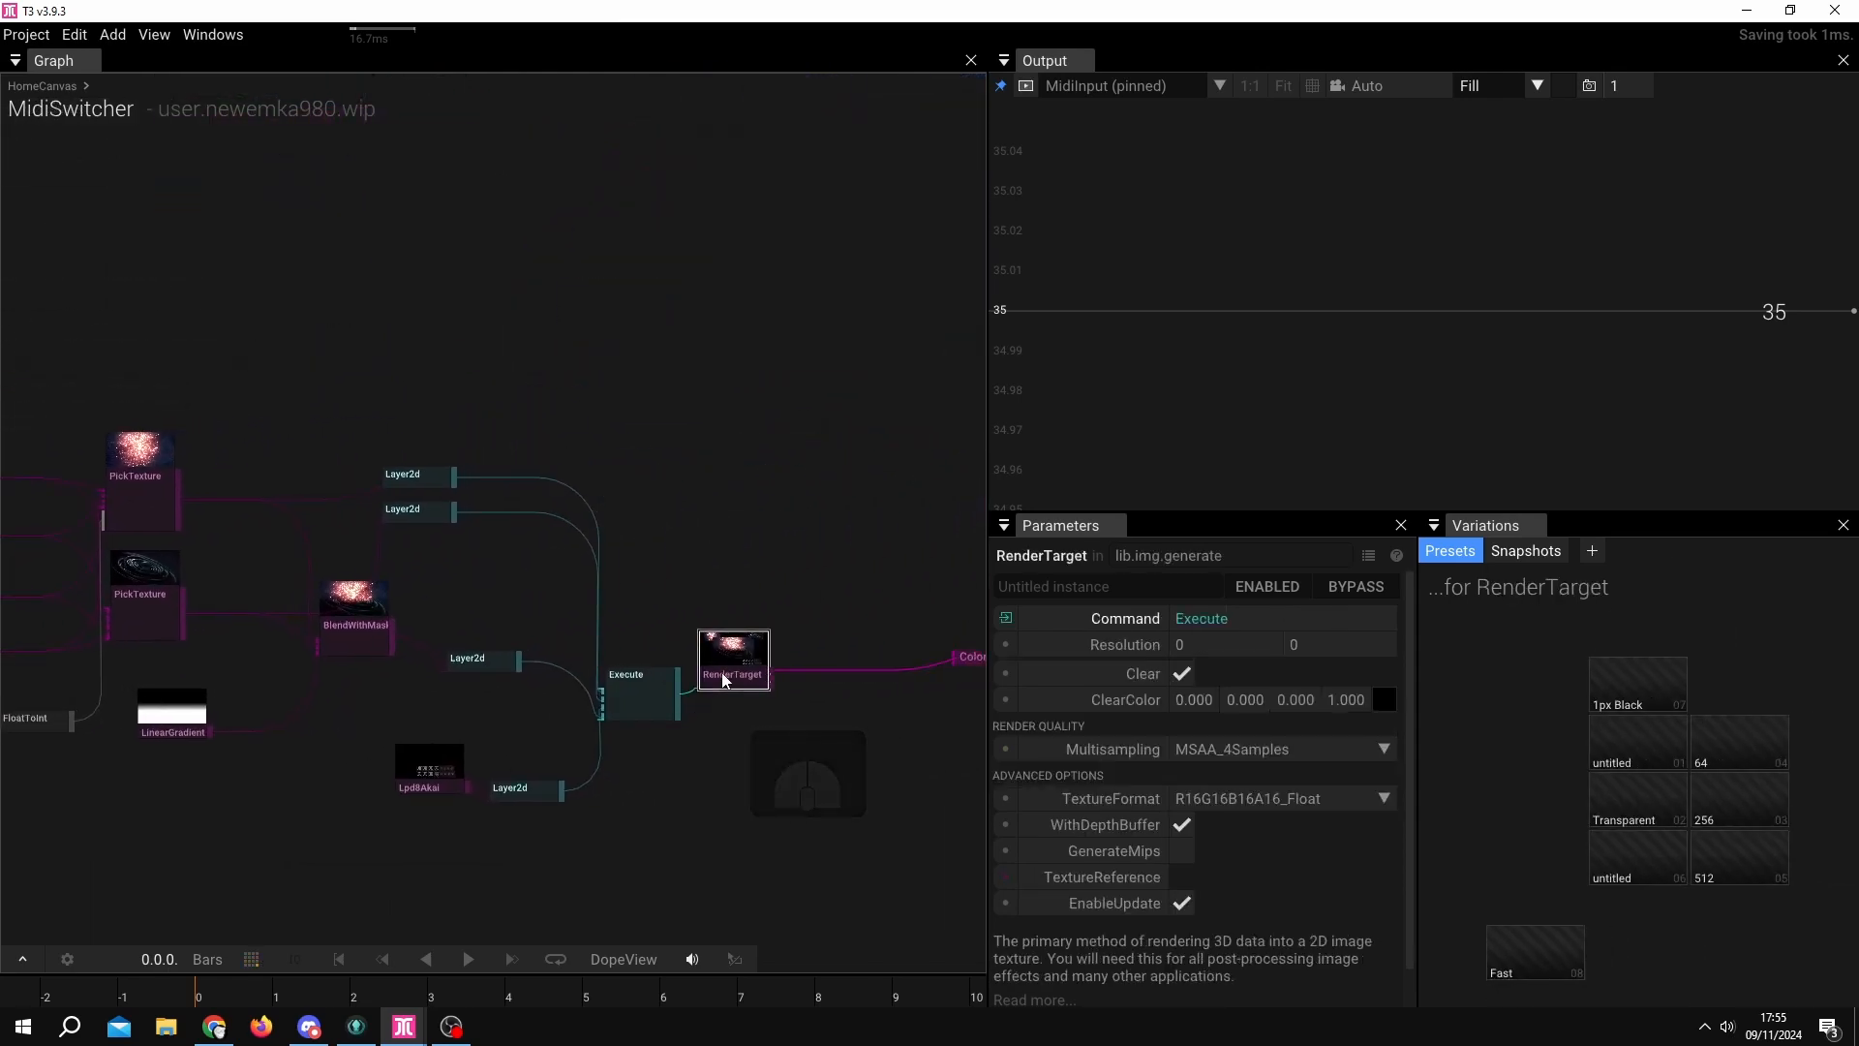
key("p")
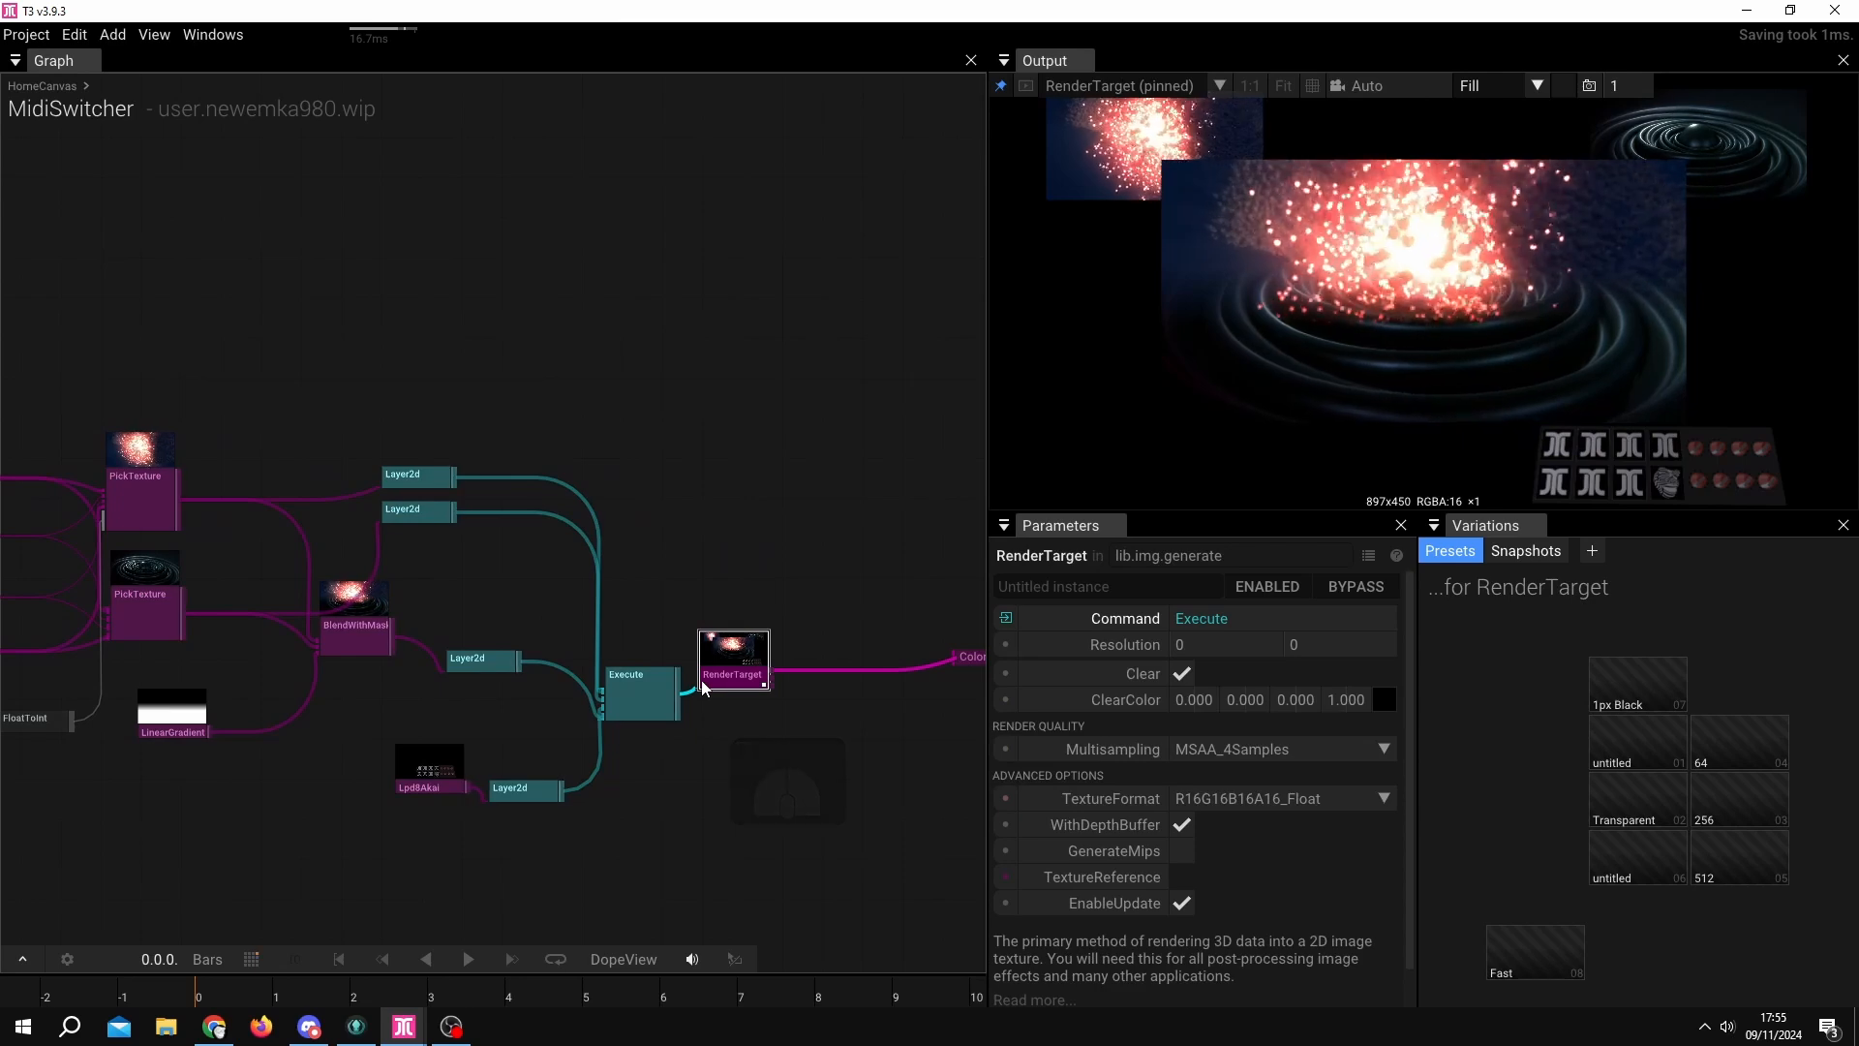
left_click_drag(509, 724, 643, 730)
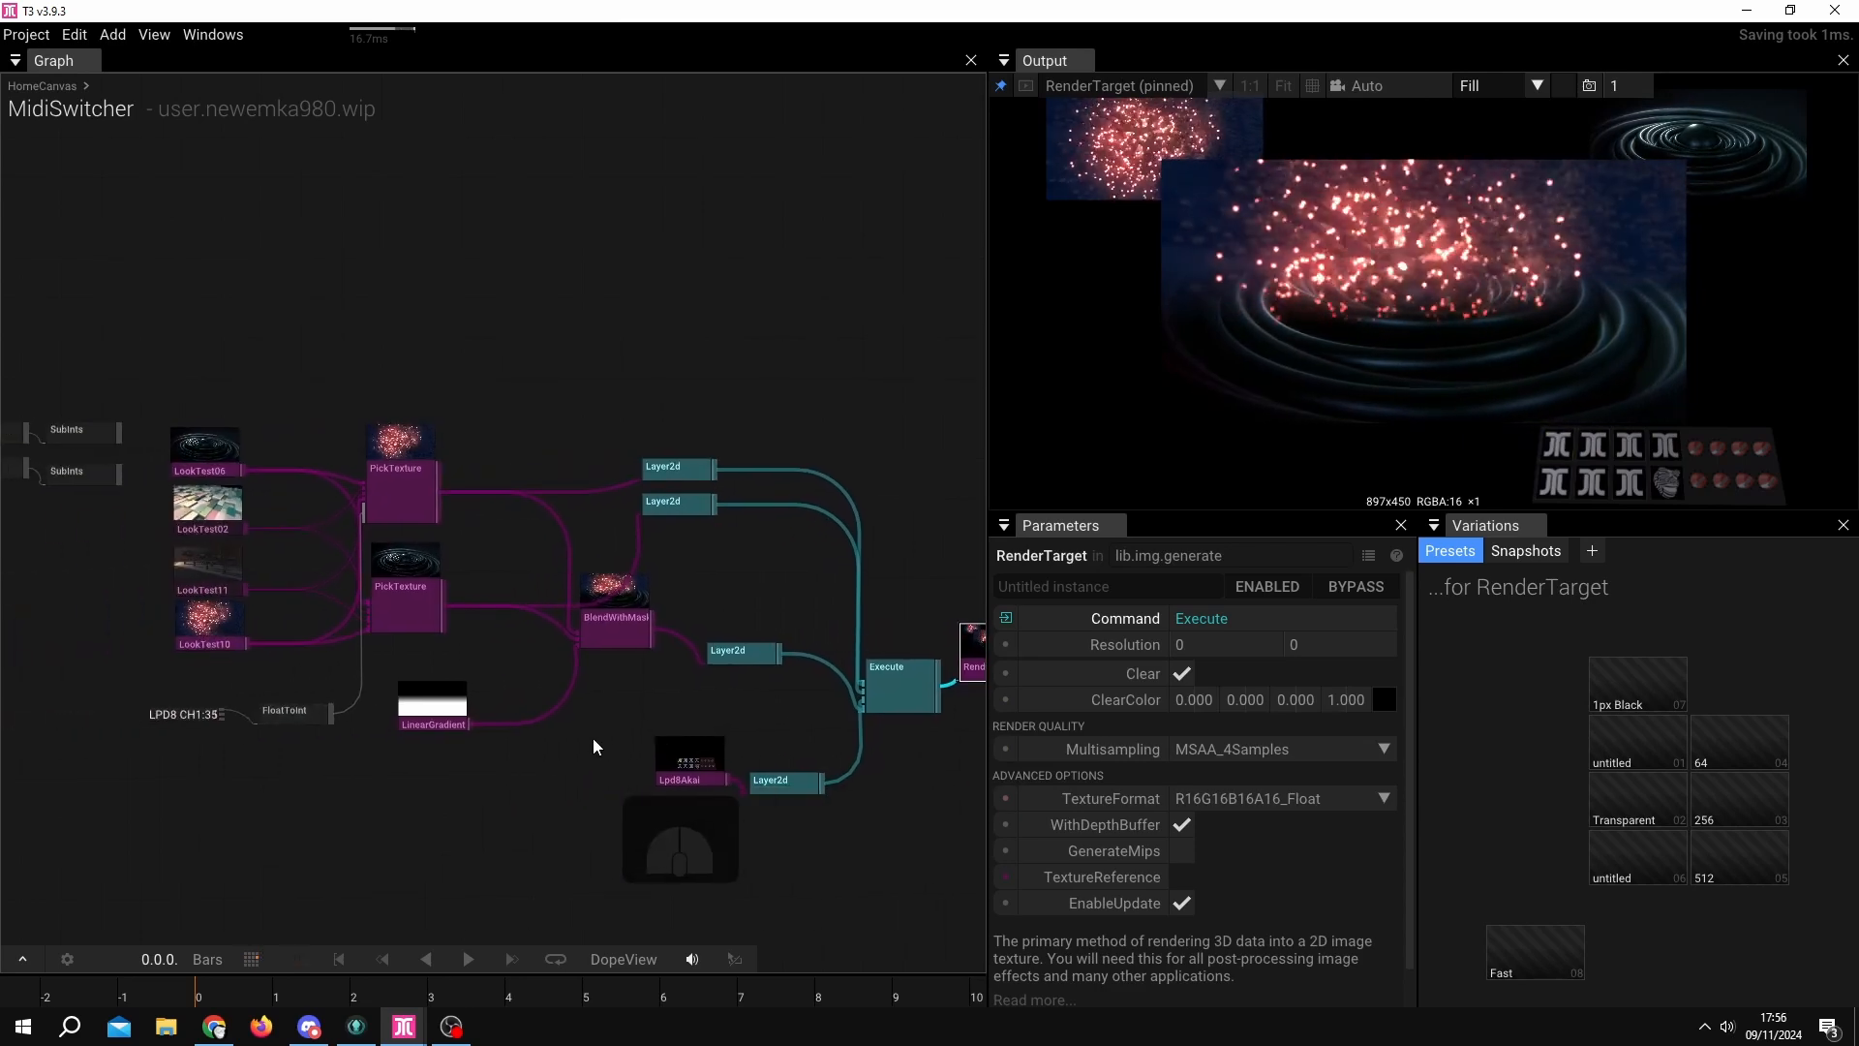
left_click(211, 641)
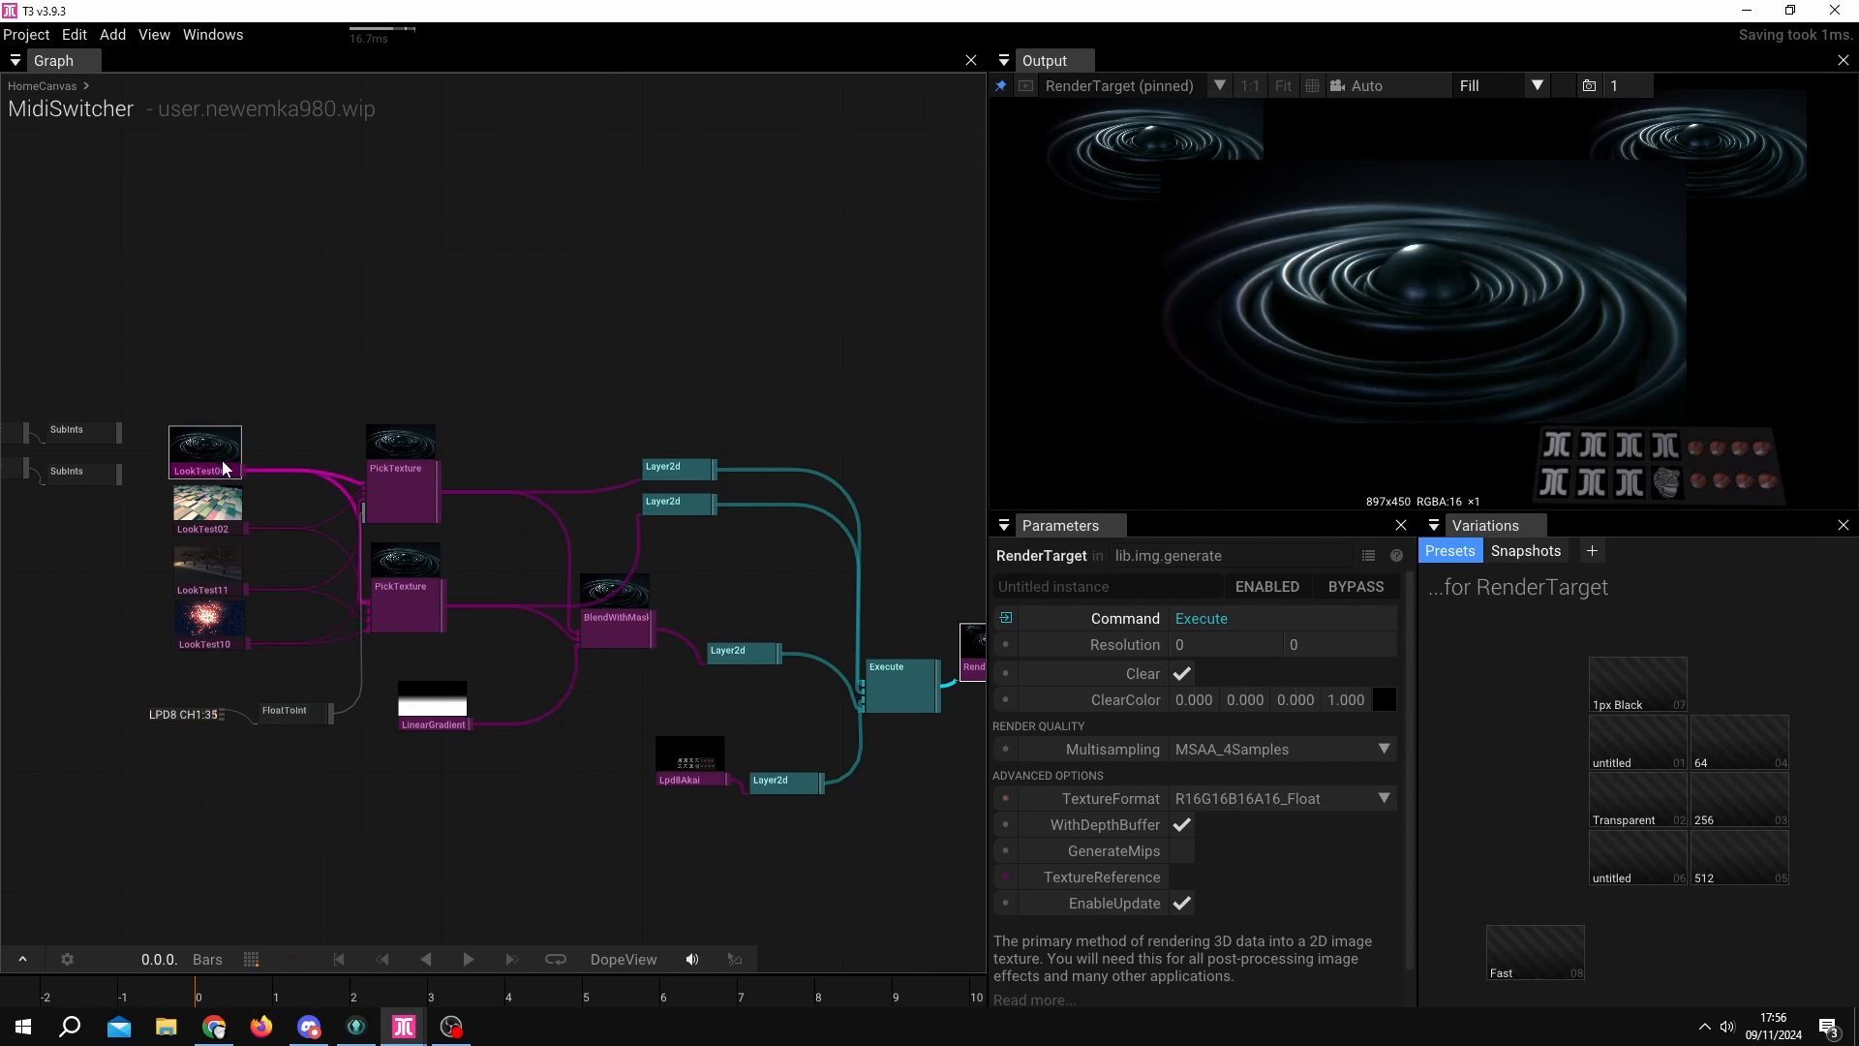
left_click(210, 529)
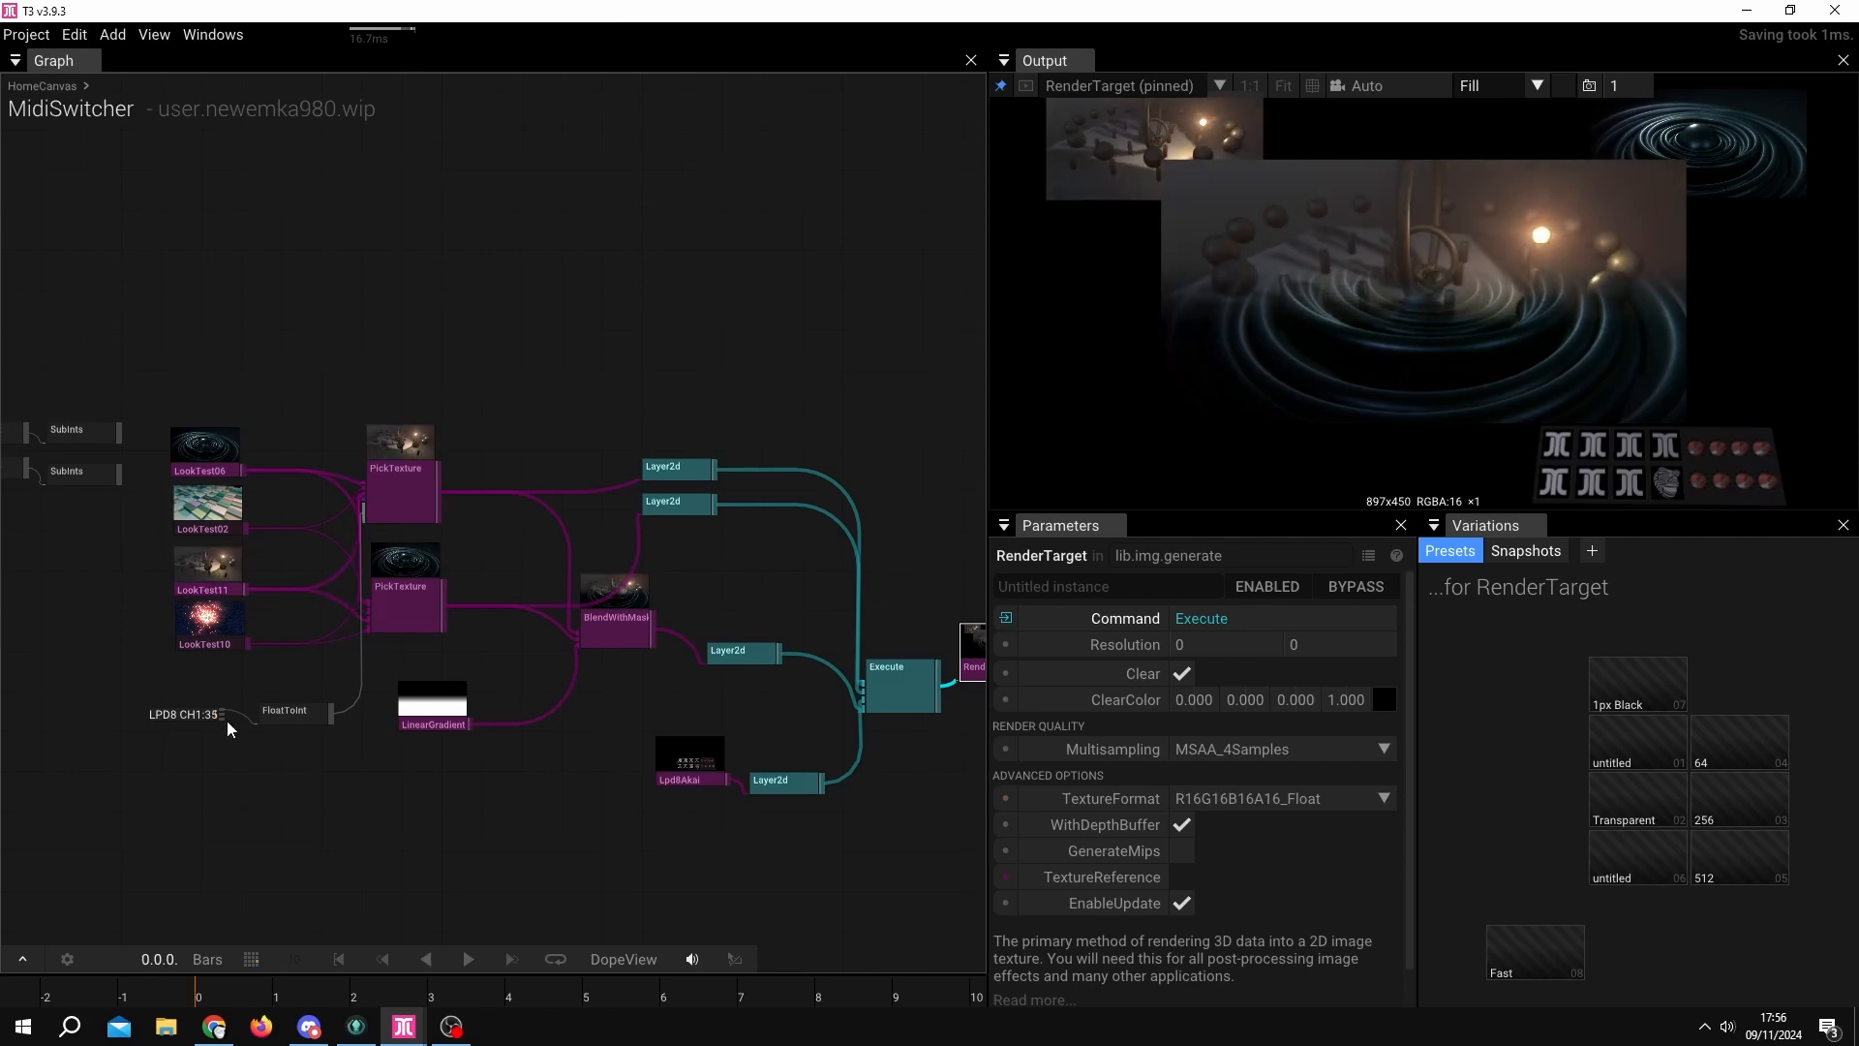
Add an AddInts operator after FloatToInt and connect its result to the upper PickTexture's Index.
scroll(207, 750, "up", 3)
left_click_drag(335, 744, 208, 678)
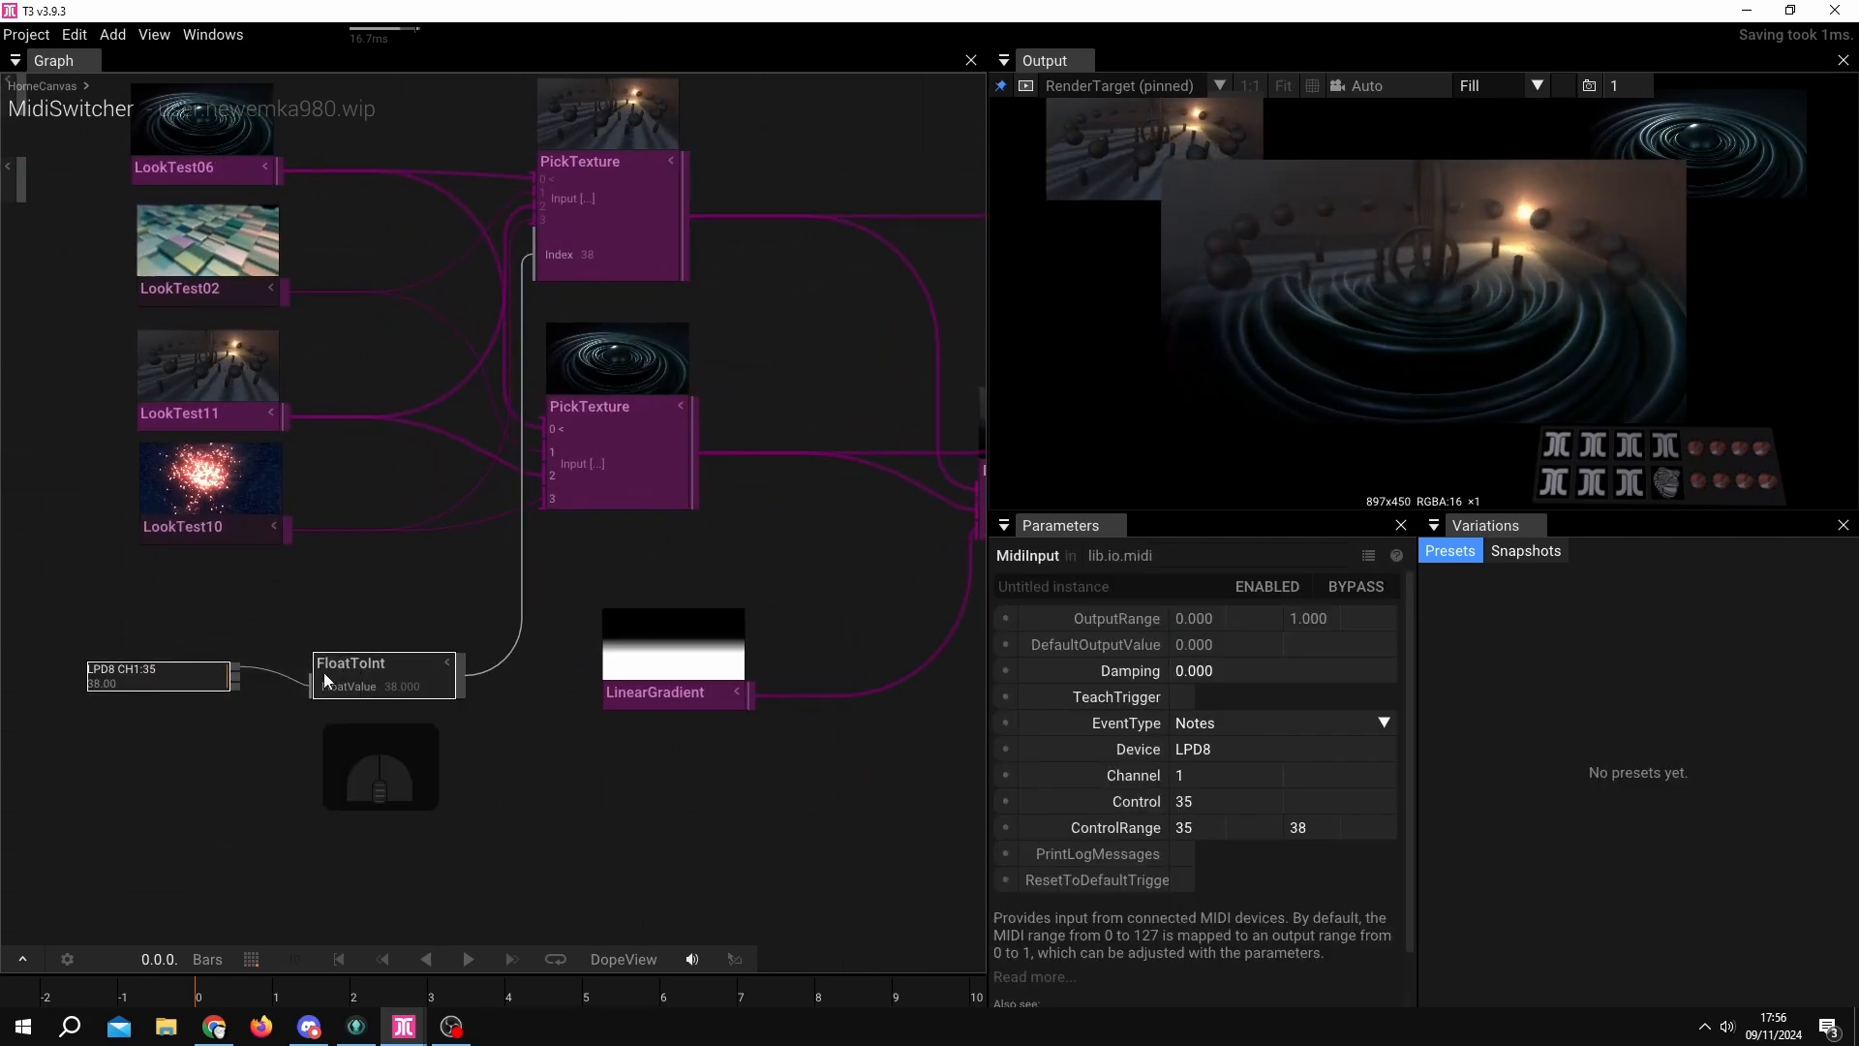
left_click_drag(324, 676, 164, 685)
left_click_drag(300, 692, 339, 728)
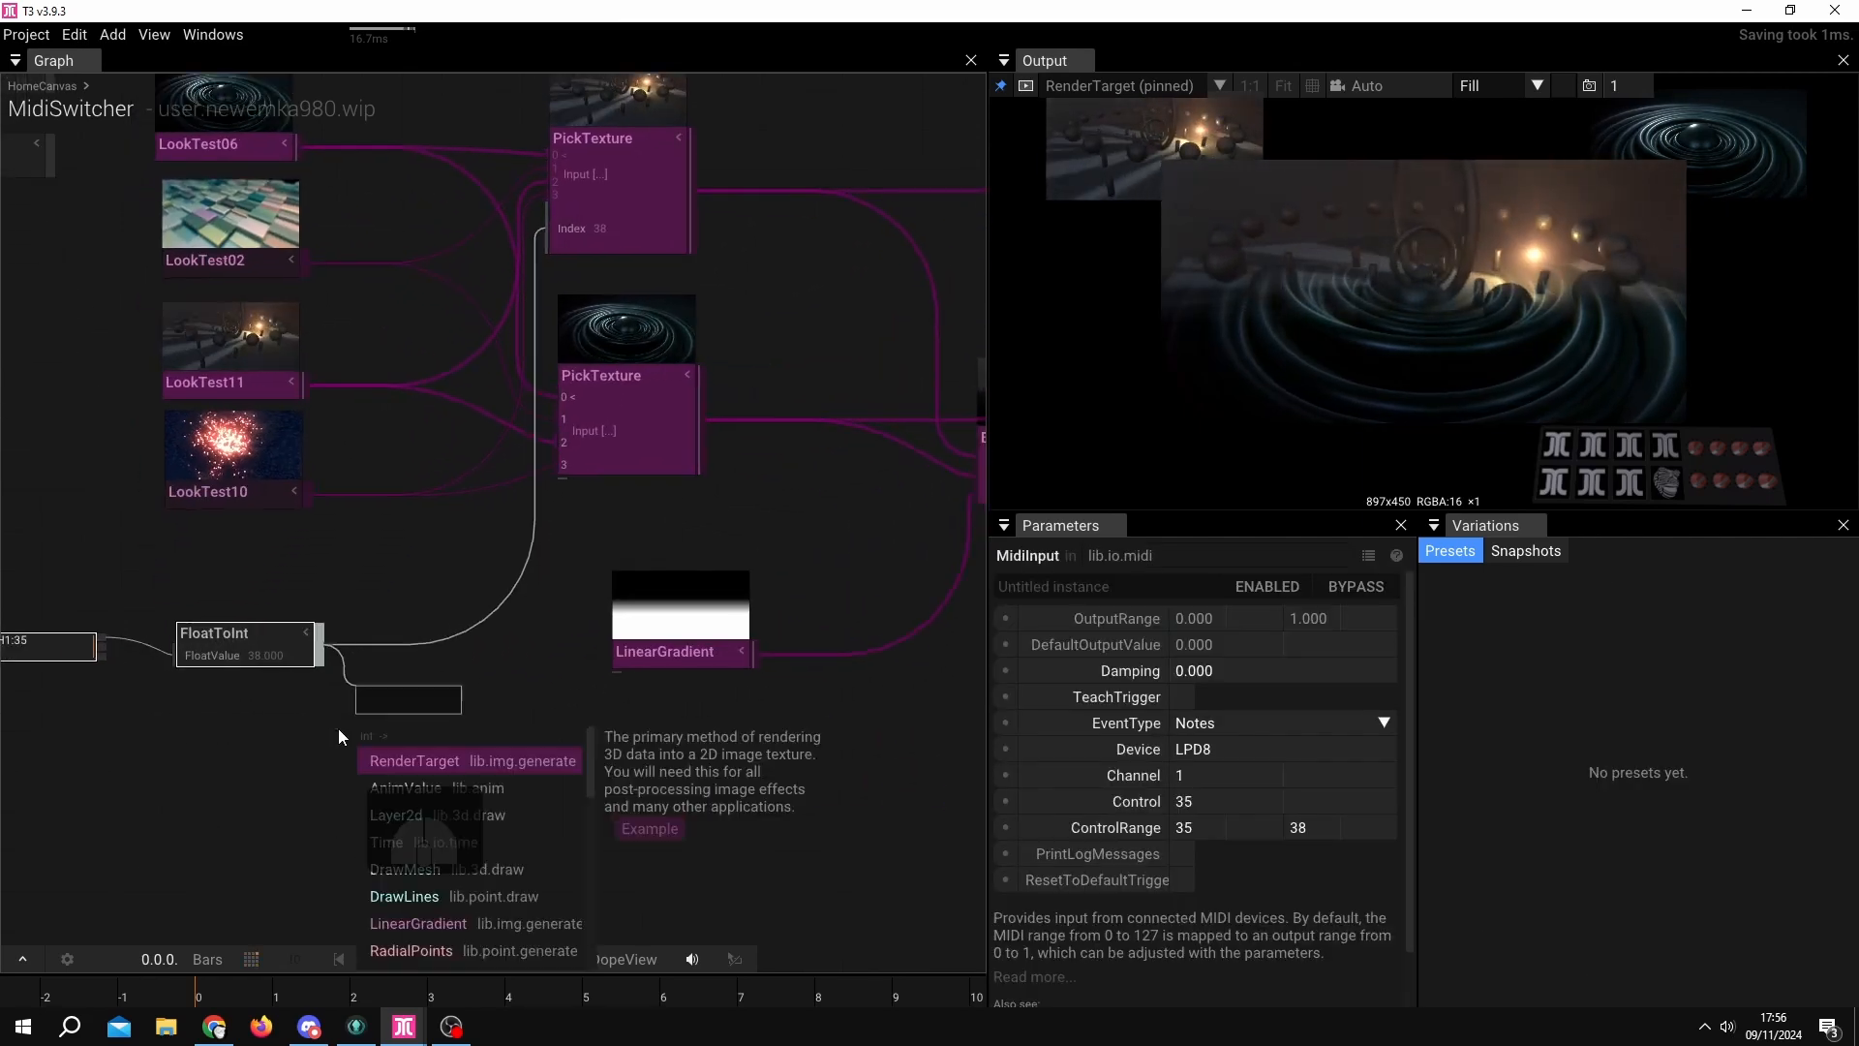
type("ad")
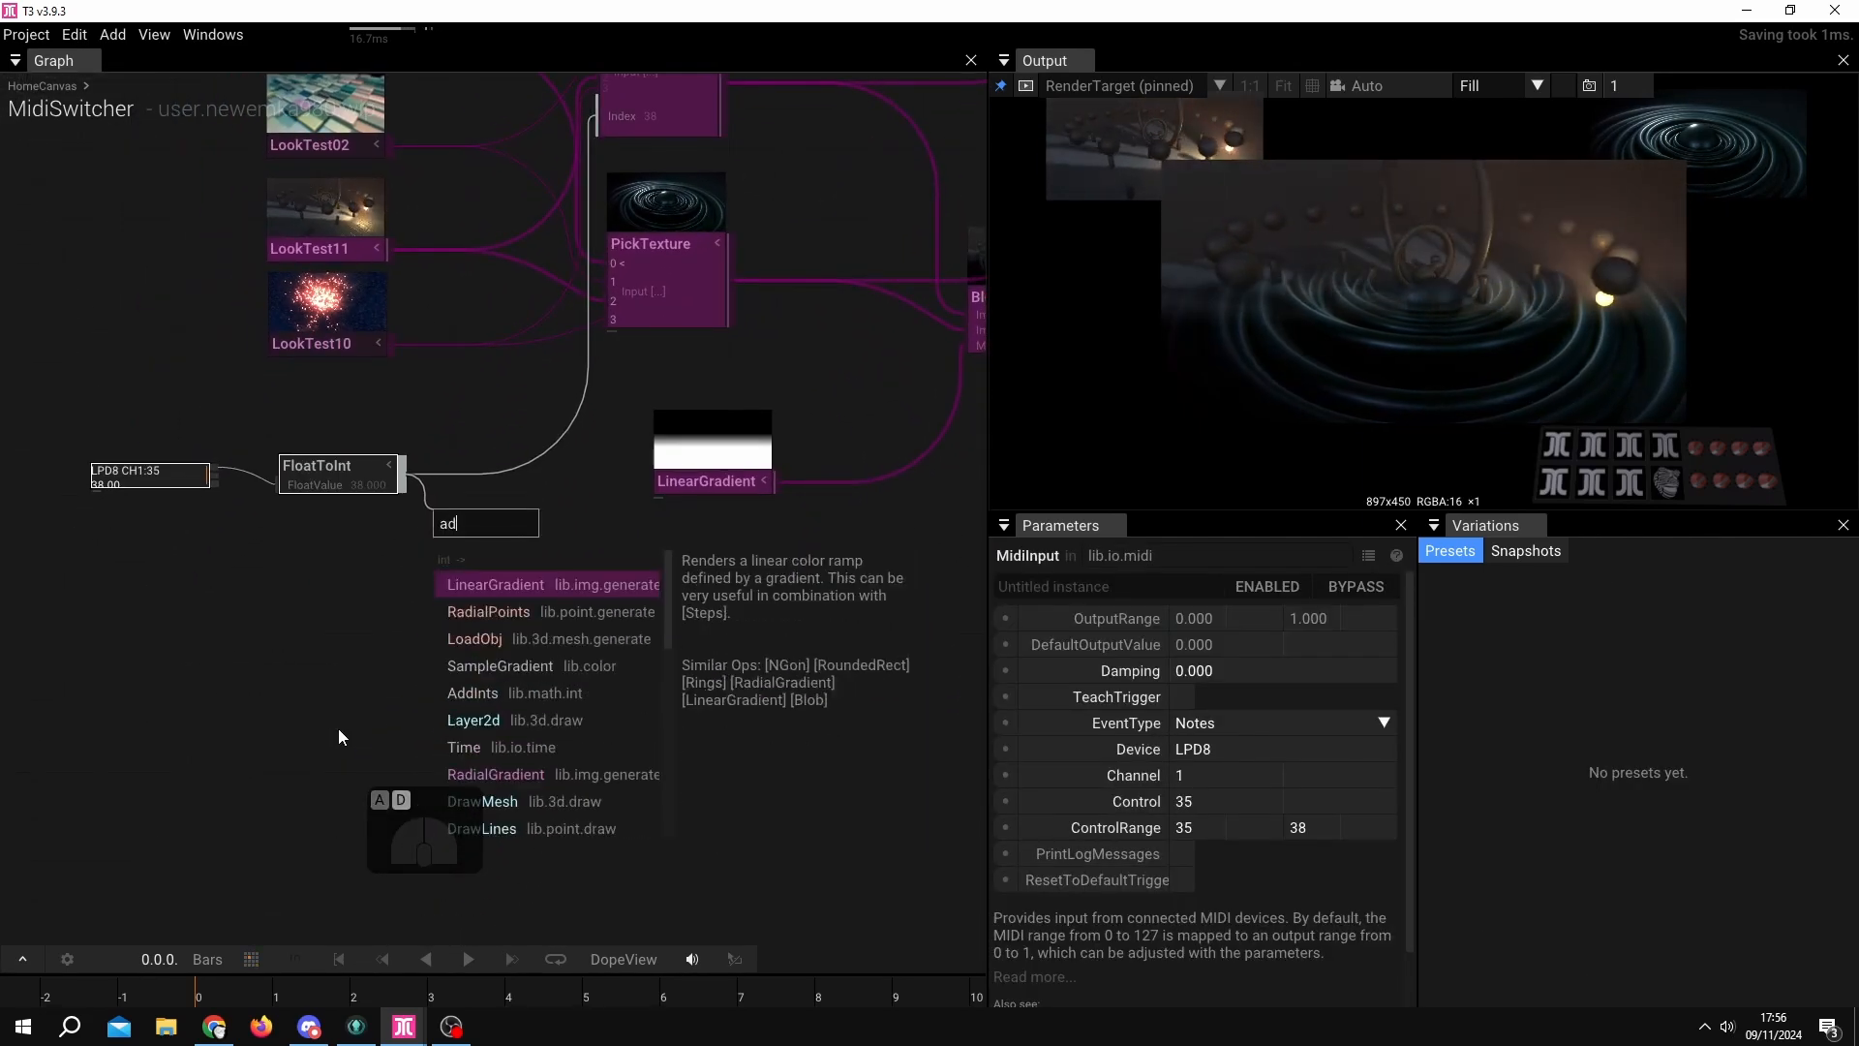
left_click(477, 694)
left_click_drag(558, 530, 590, 132)
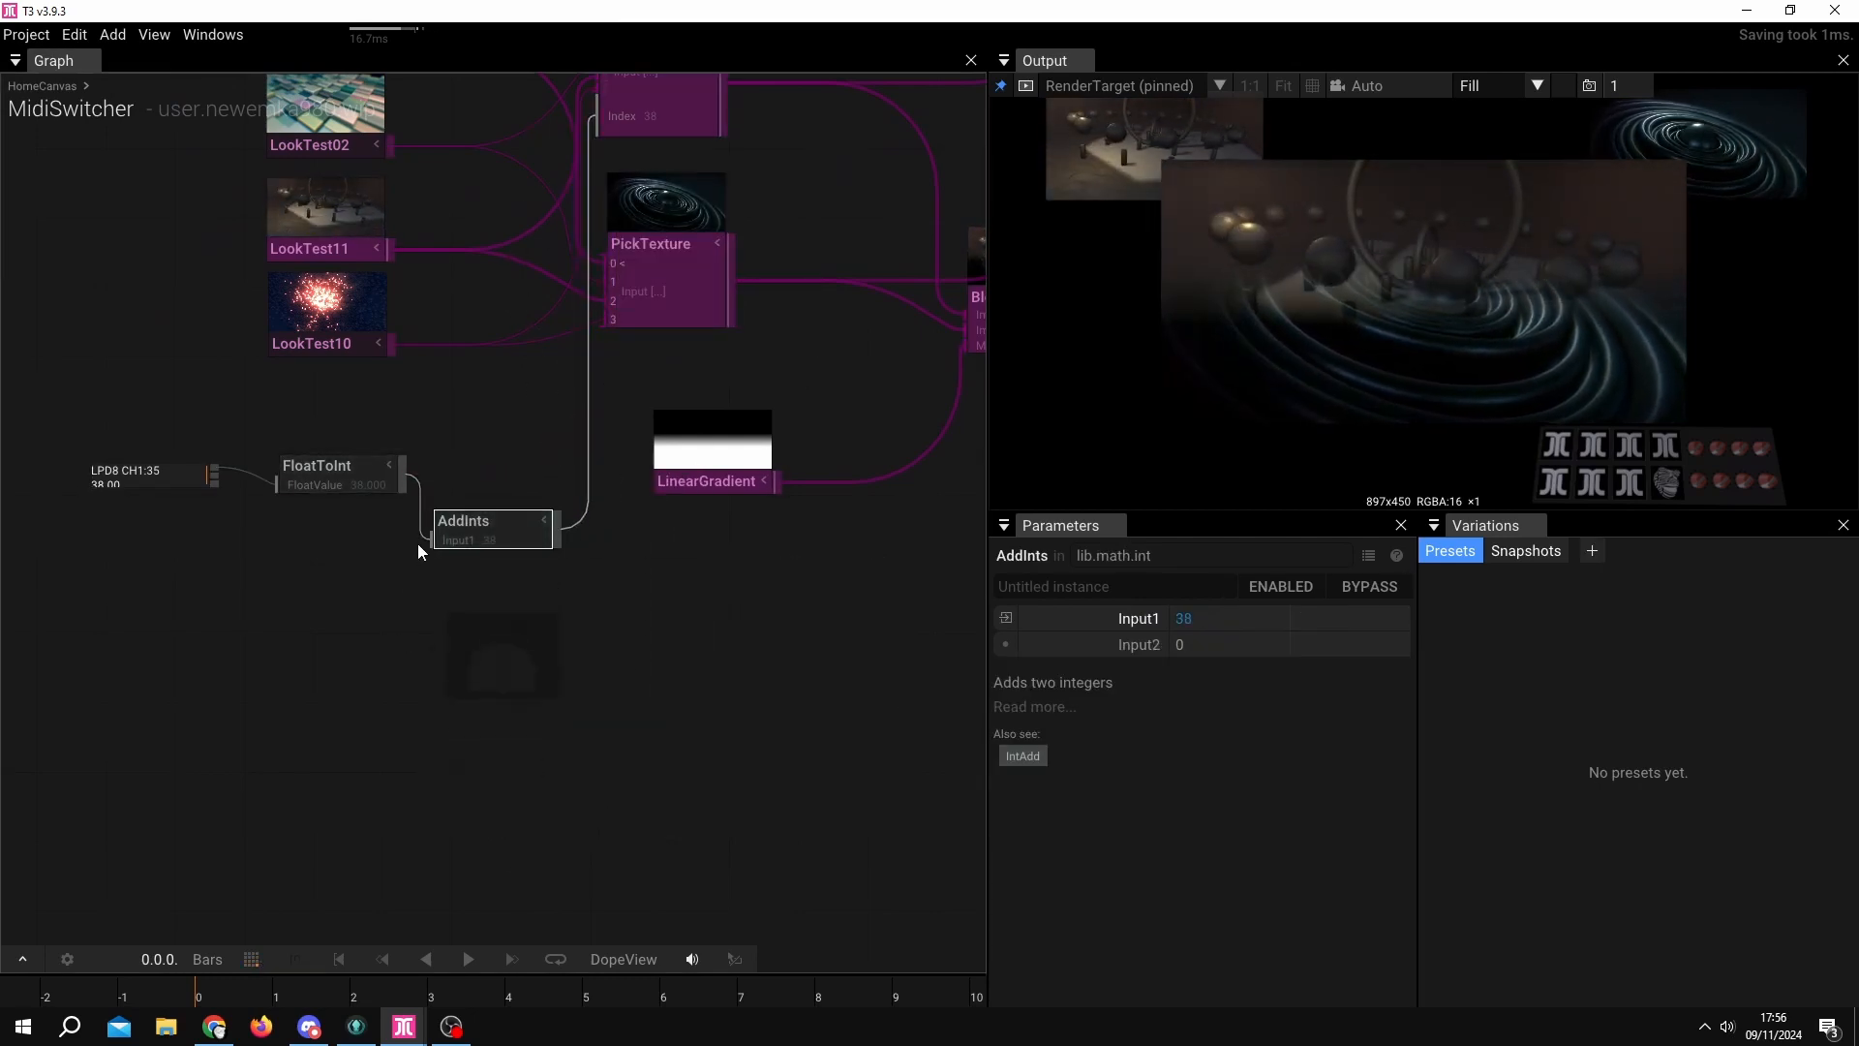
Add a SubInts after FloatToInt, feeding the upper PickTexture's Index, and delete the AddInts operator.
left_click_drag(403, 470, 429, 465)
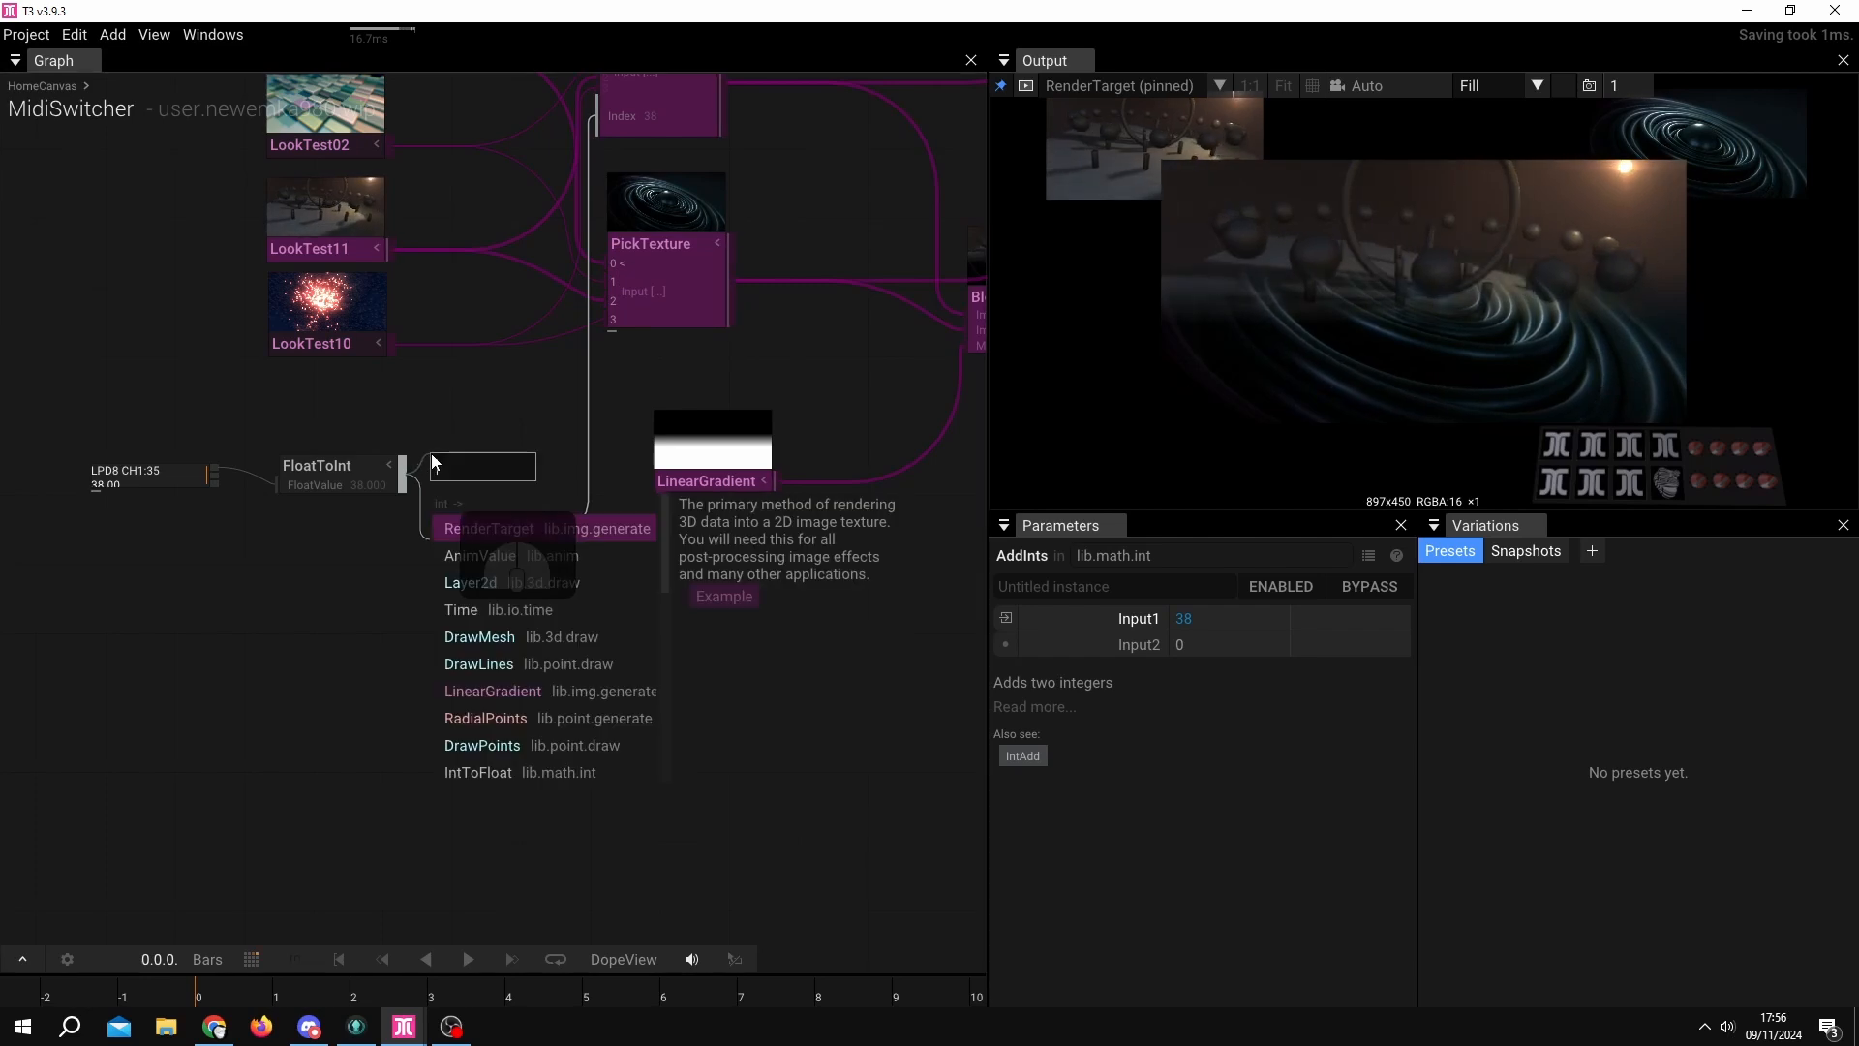
type("sub")
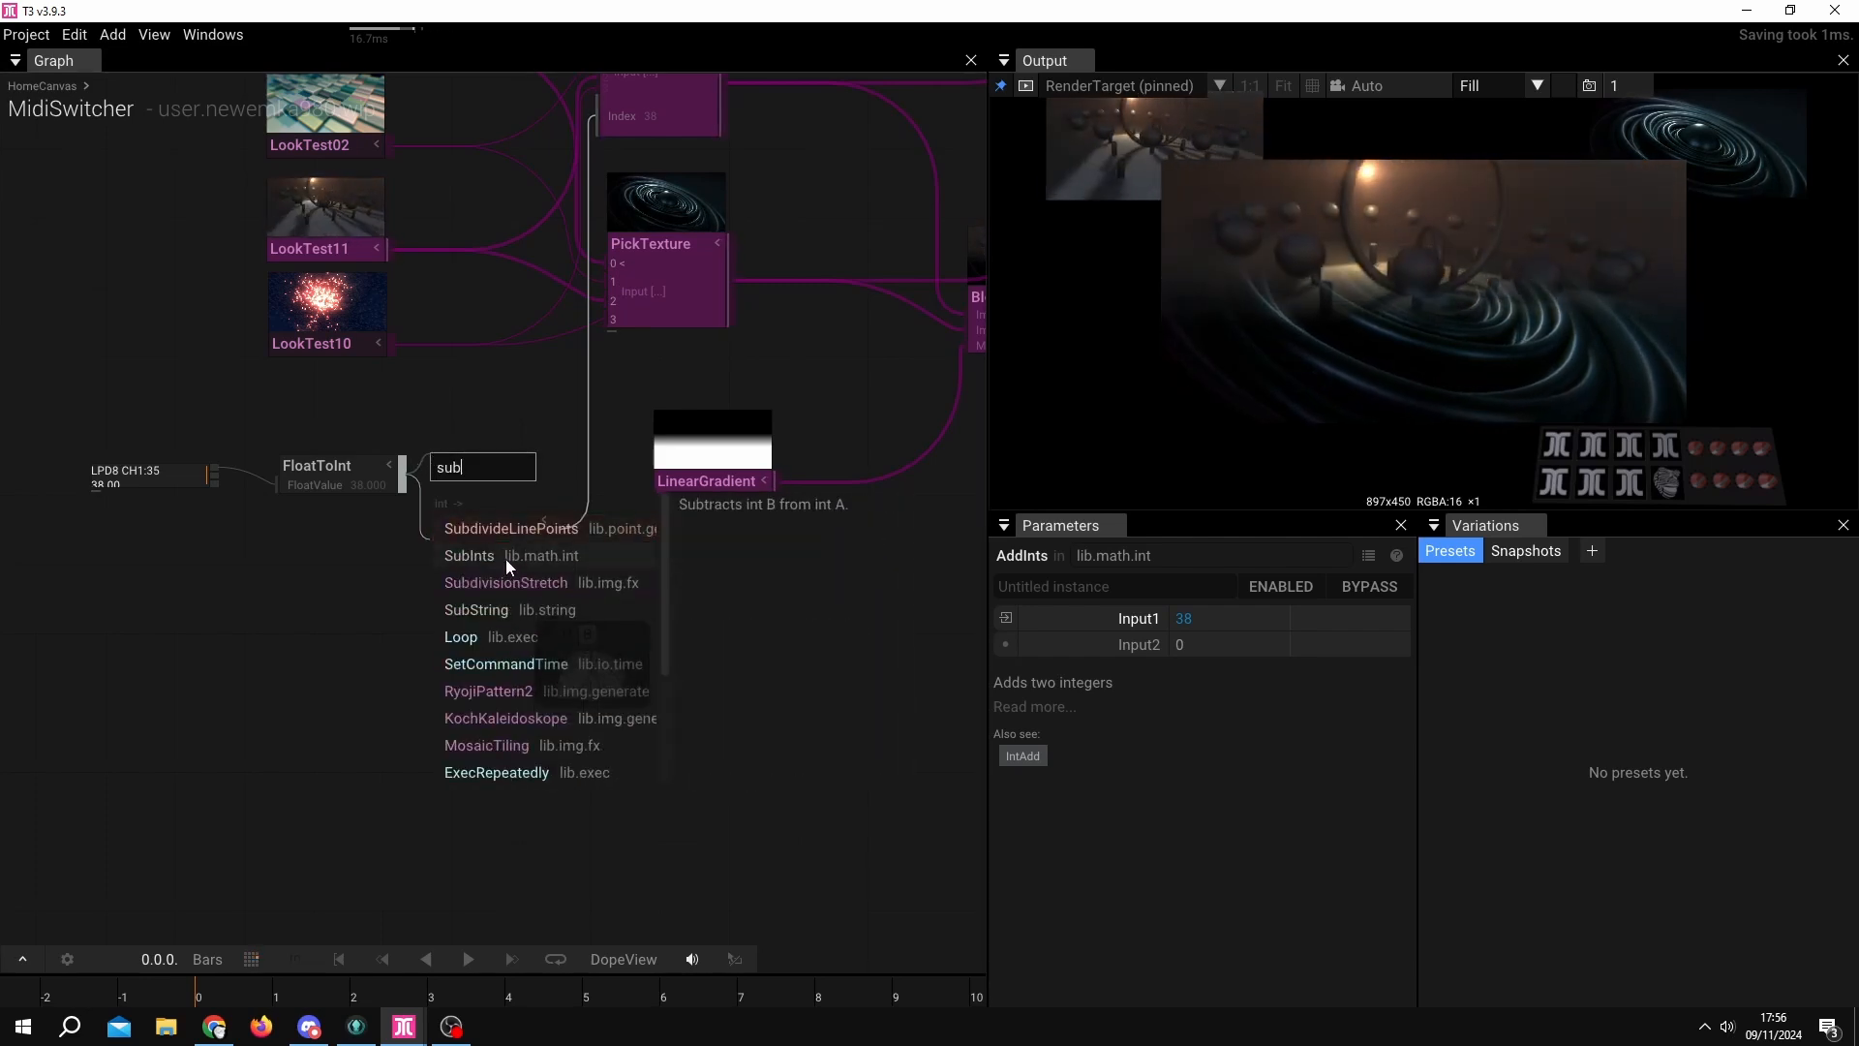
left_click(506, 560)
left_click_drag(525, 415, 579, 294)
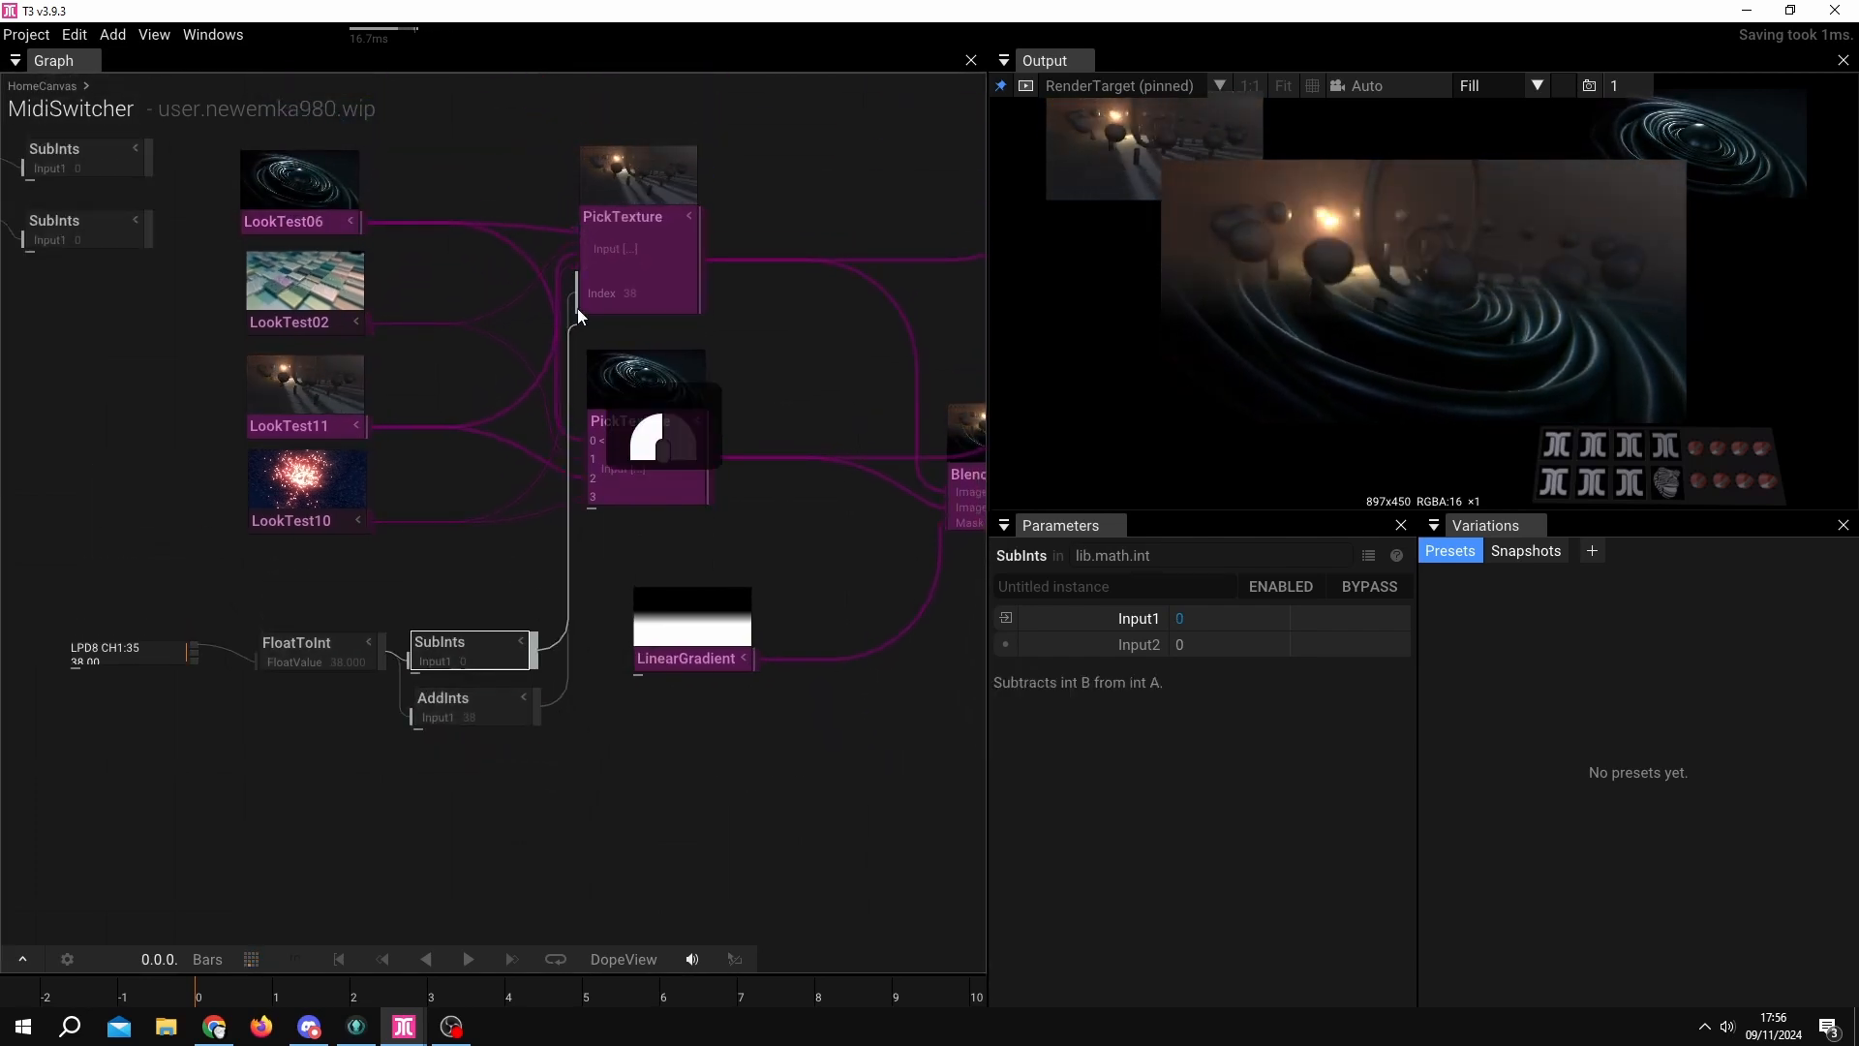
left_click(469, 702)
key("Delete")
Set Input2 of the new SubInts to 35, the first note of the MidiInput's ControlRange.
left_click(461, 643)
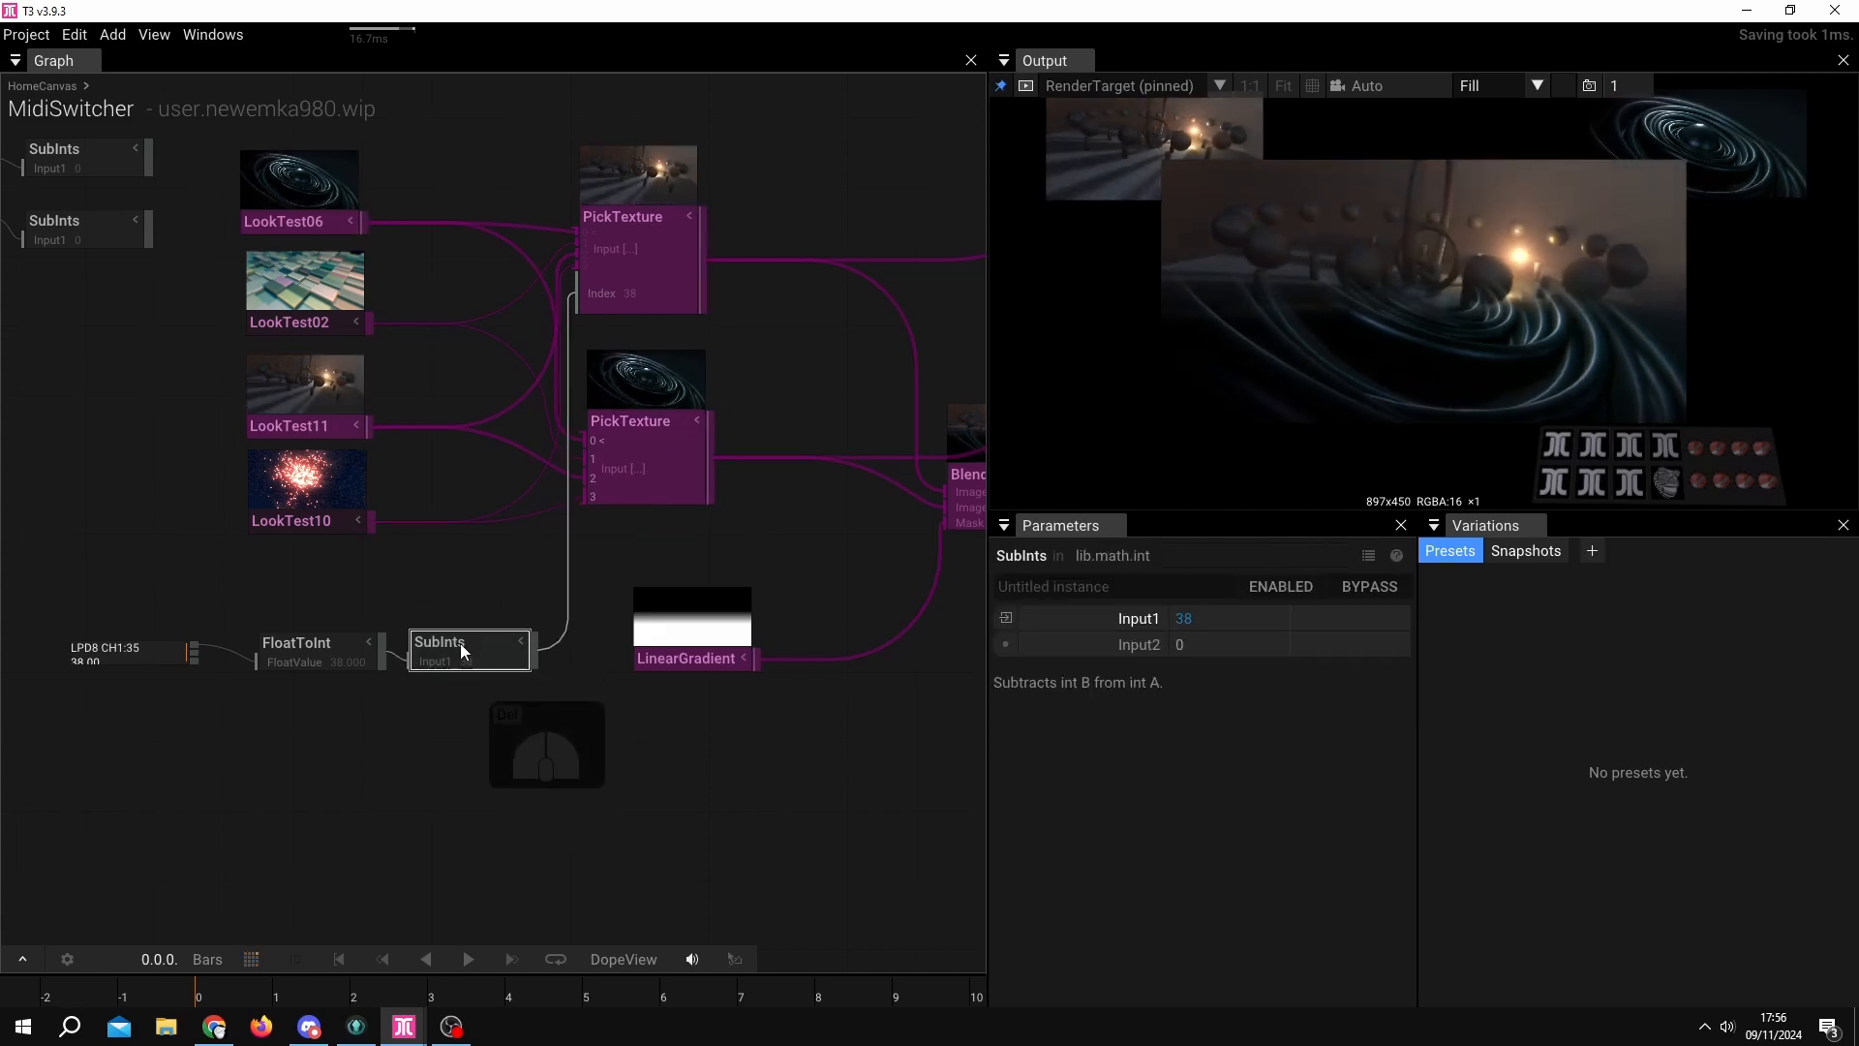
left_click(82, 649)
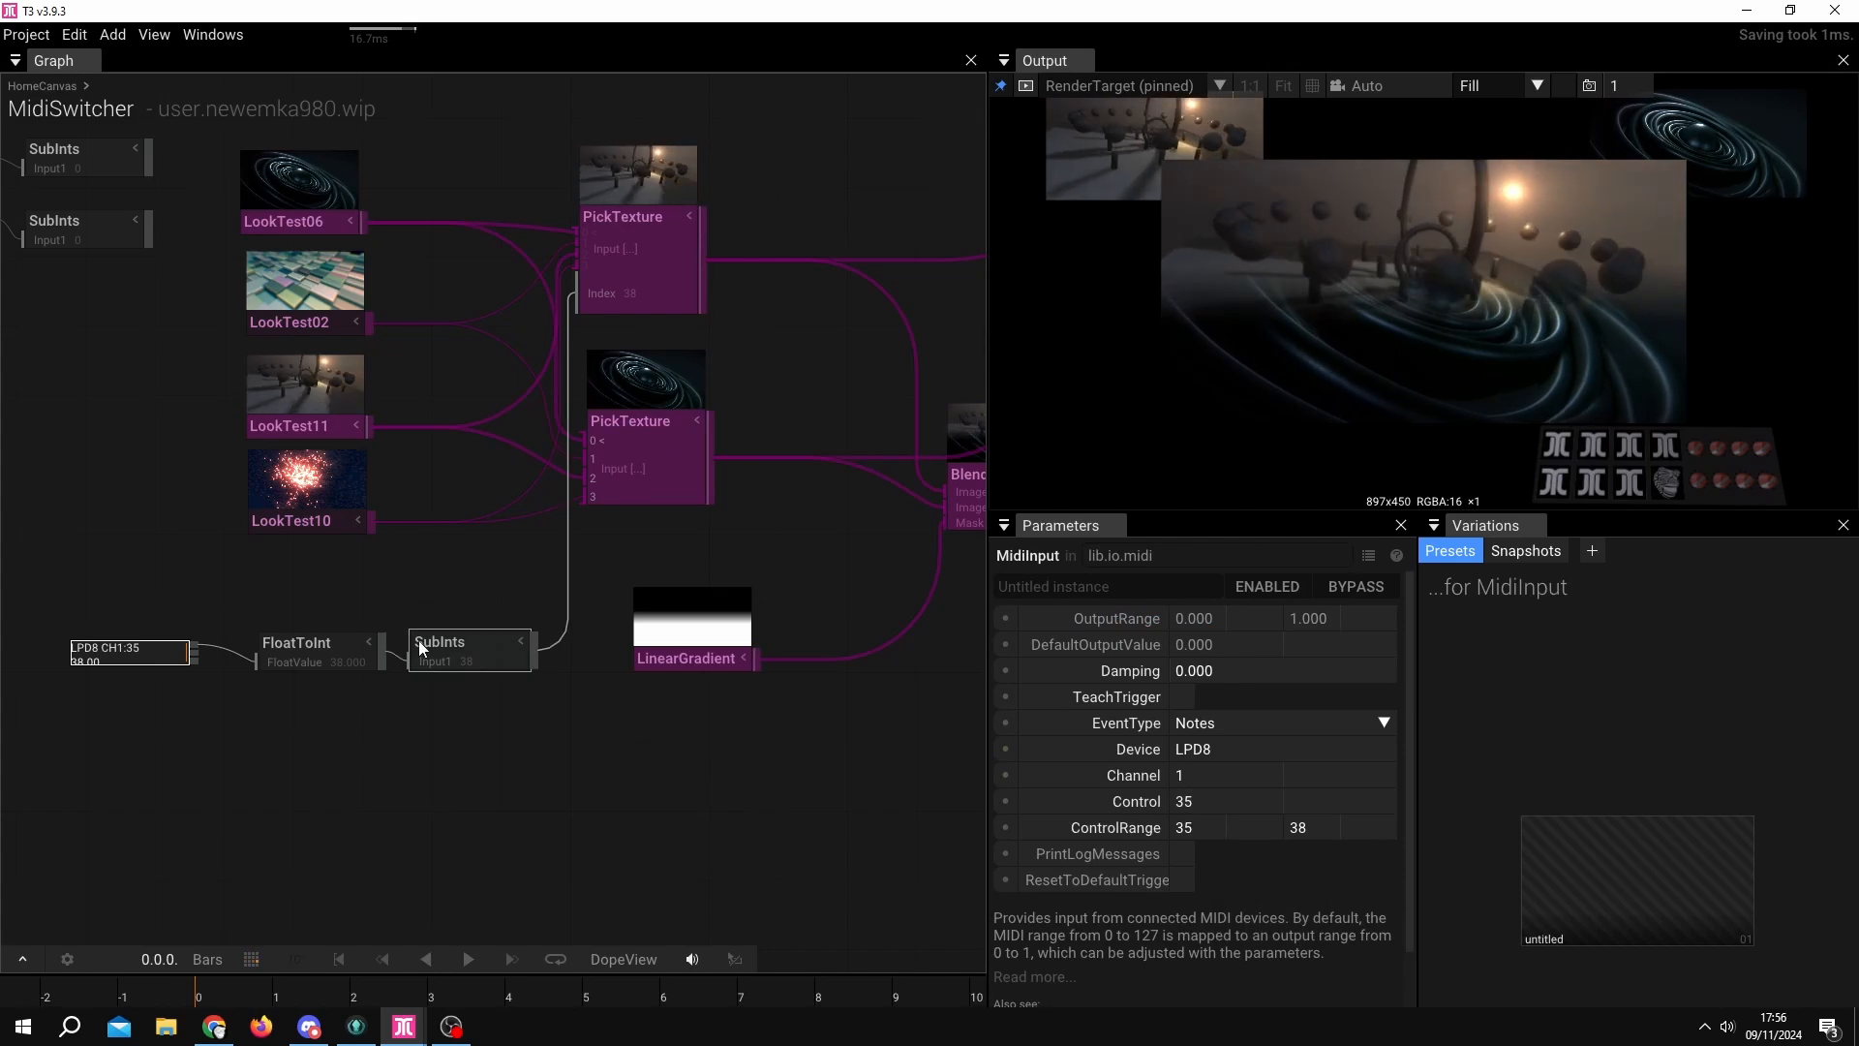
left_click(450, 643)
left_click(1254, 643)
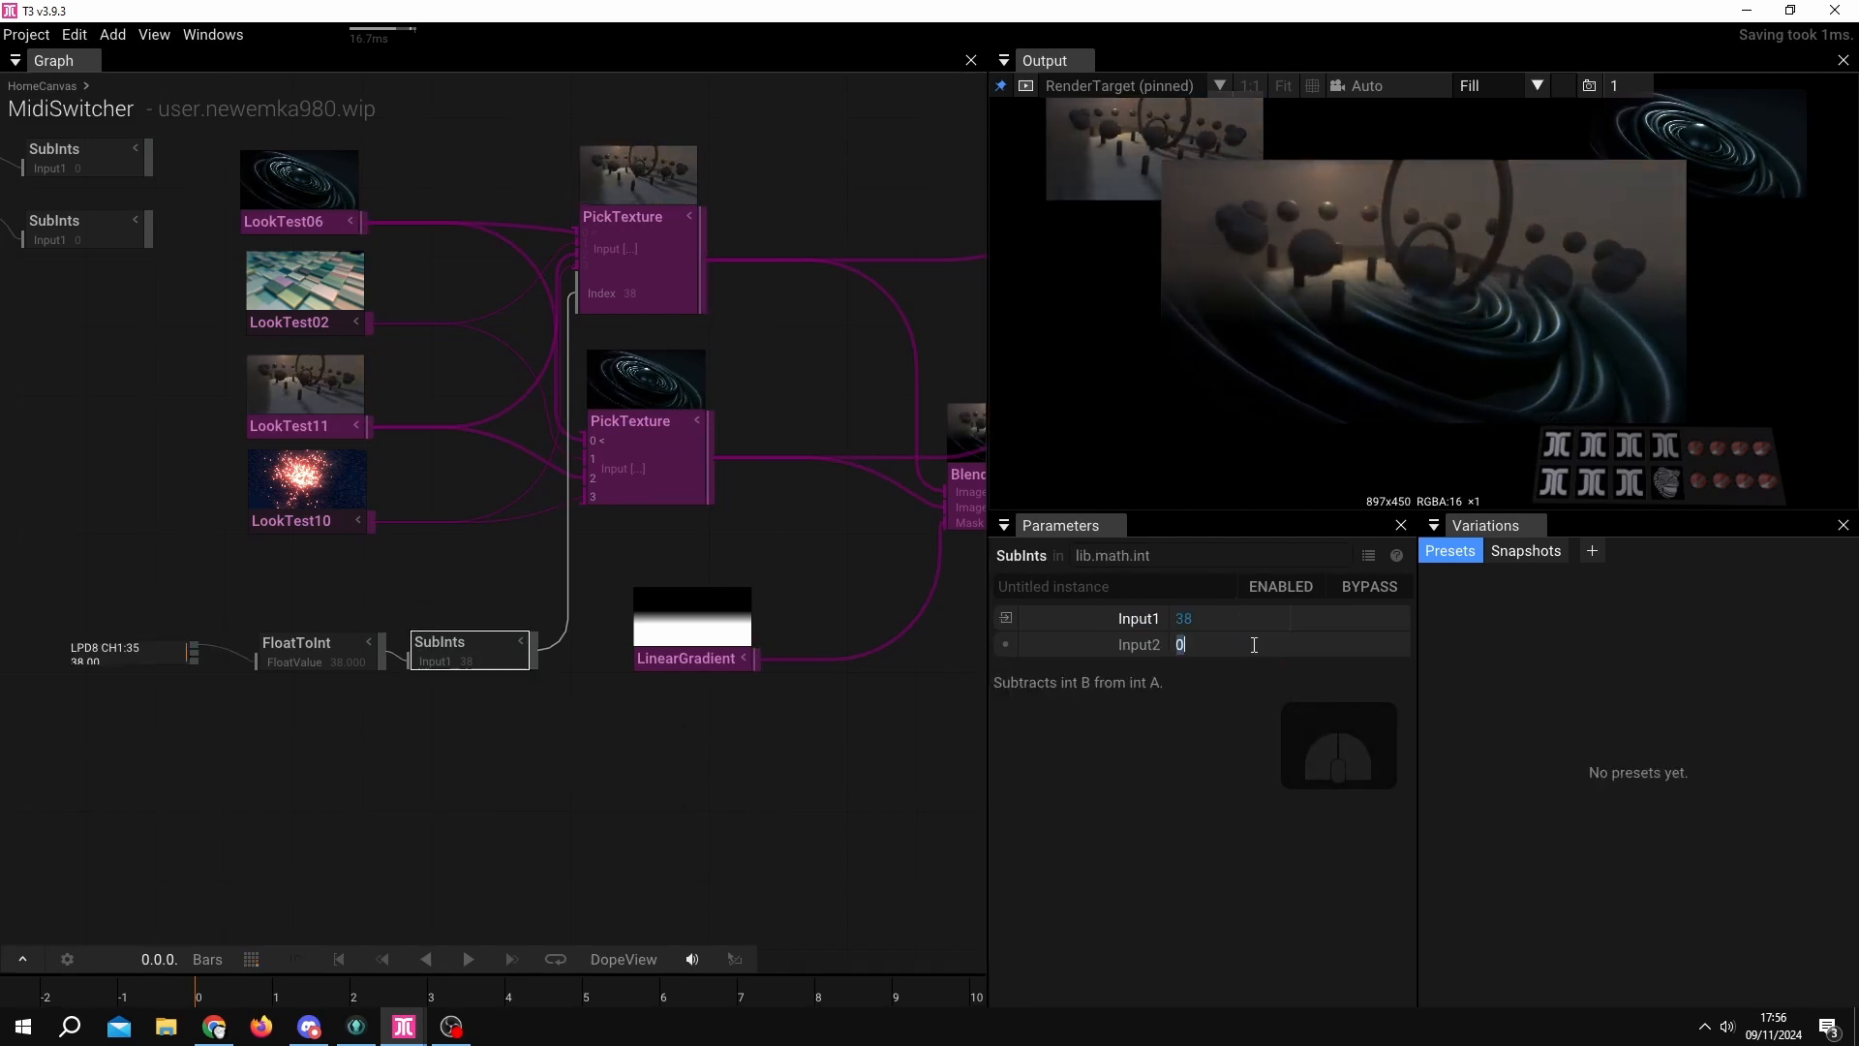
type("35")
key("Return")
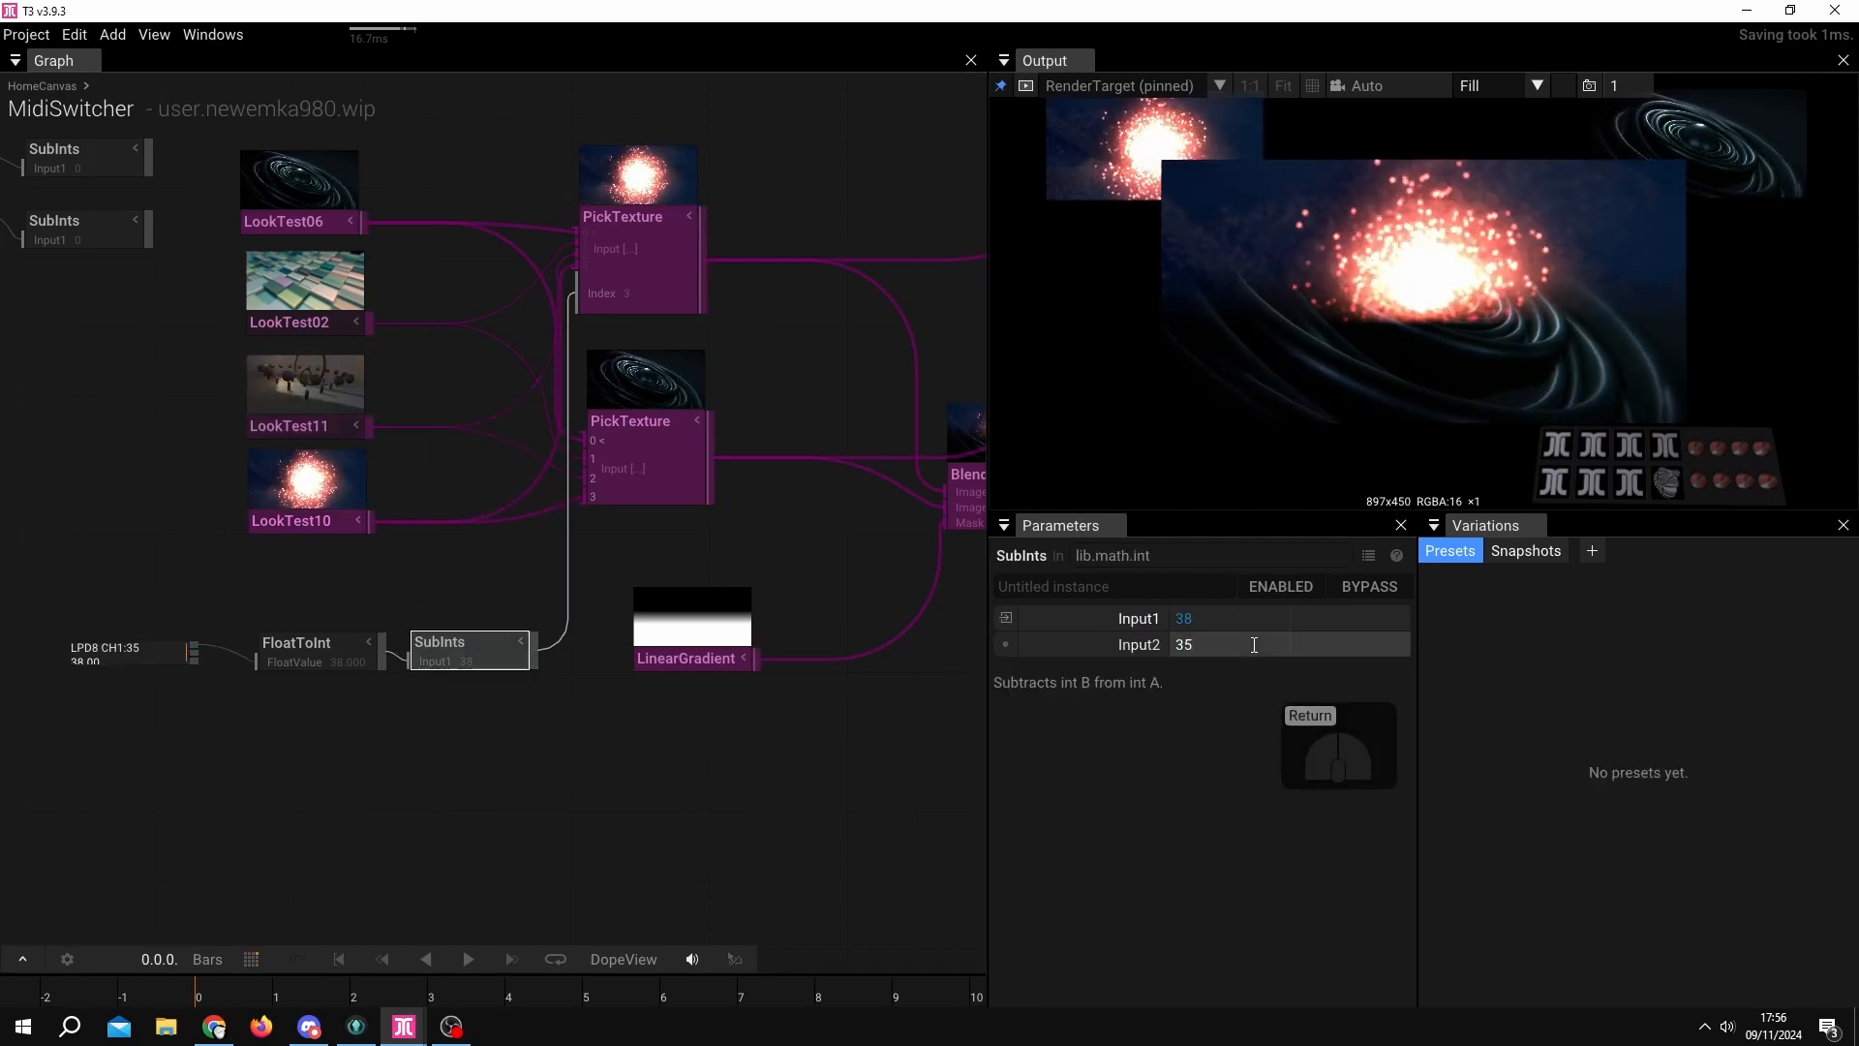
Examine the upper PickTexture's connected LookTest inputs and its Index.
left_click_drag(538, 774, 651, 782)
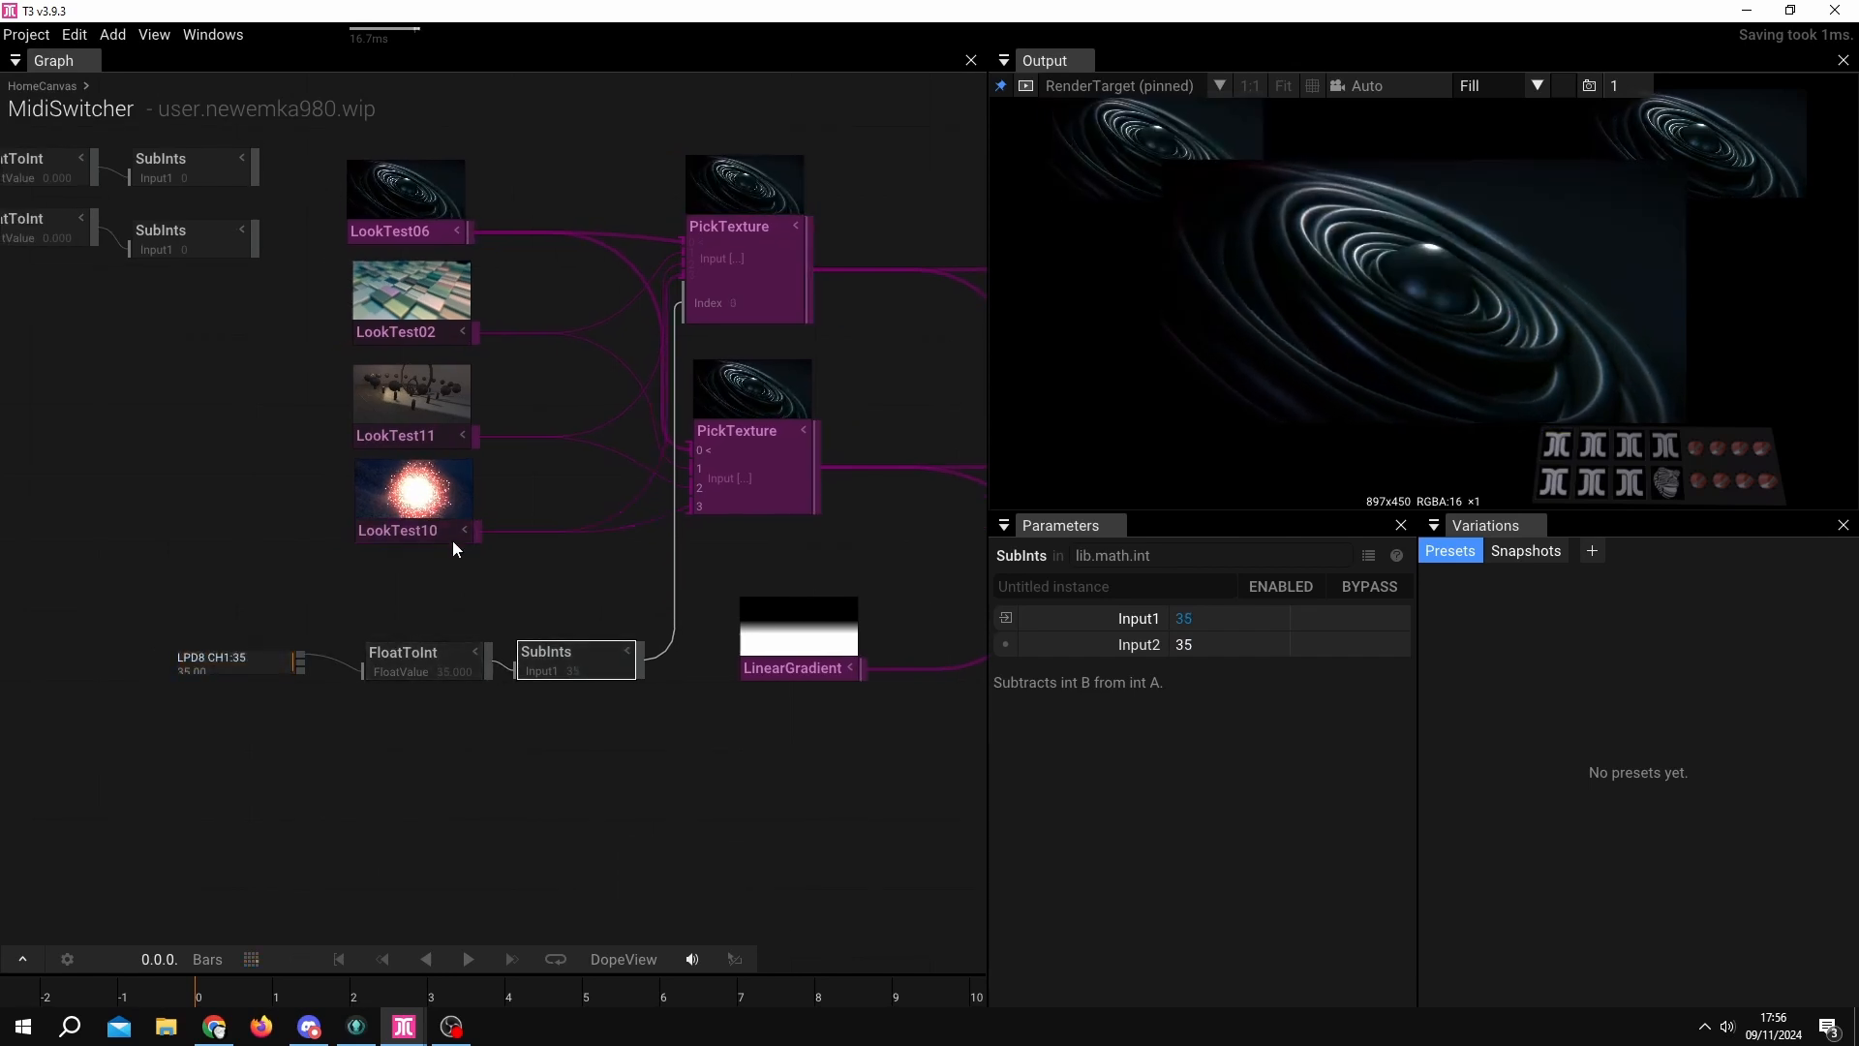
left_click_drag(752, 715, 645, 737)
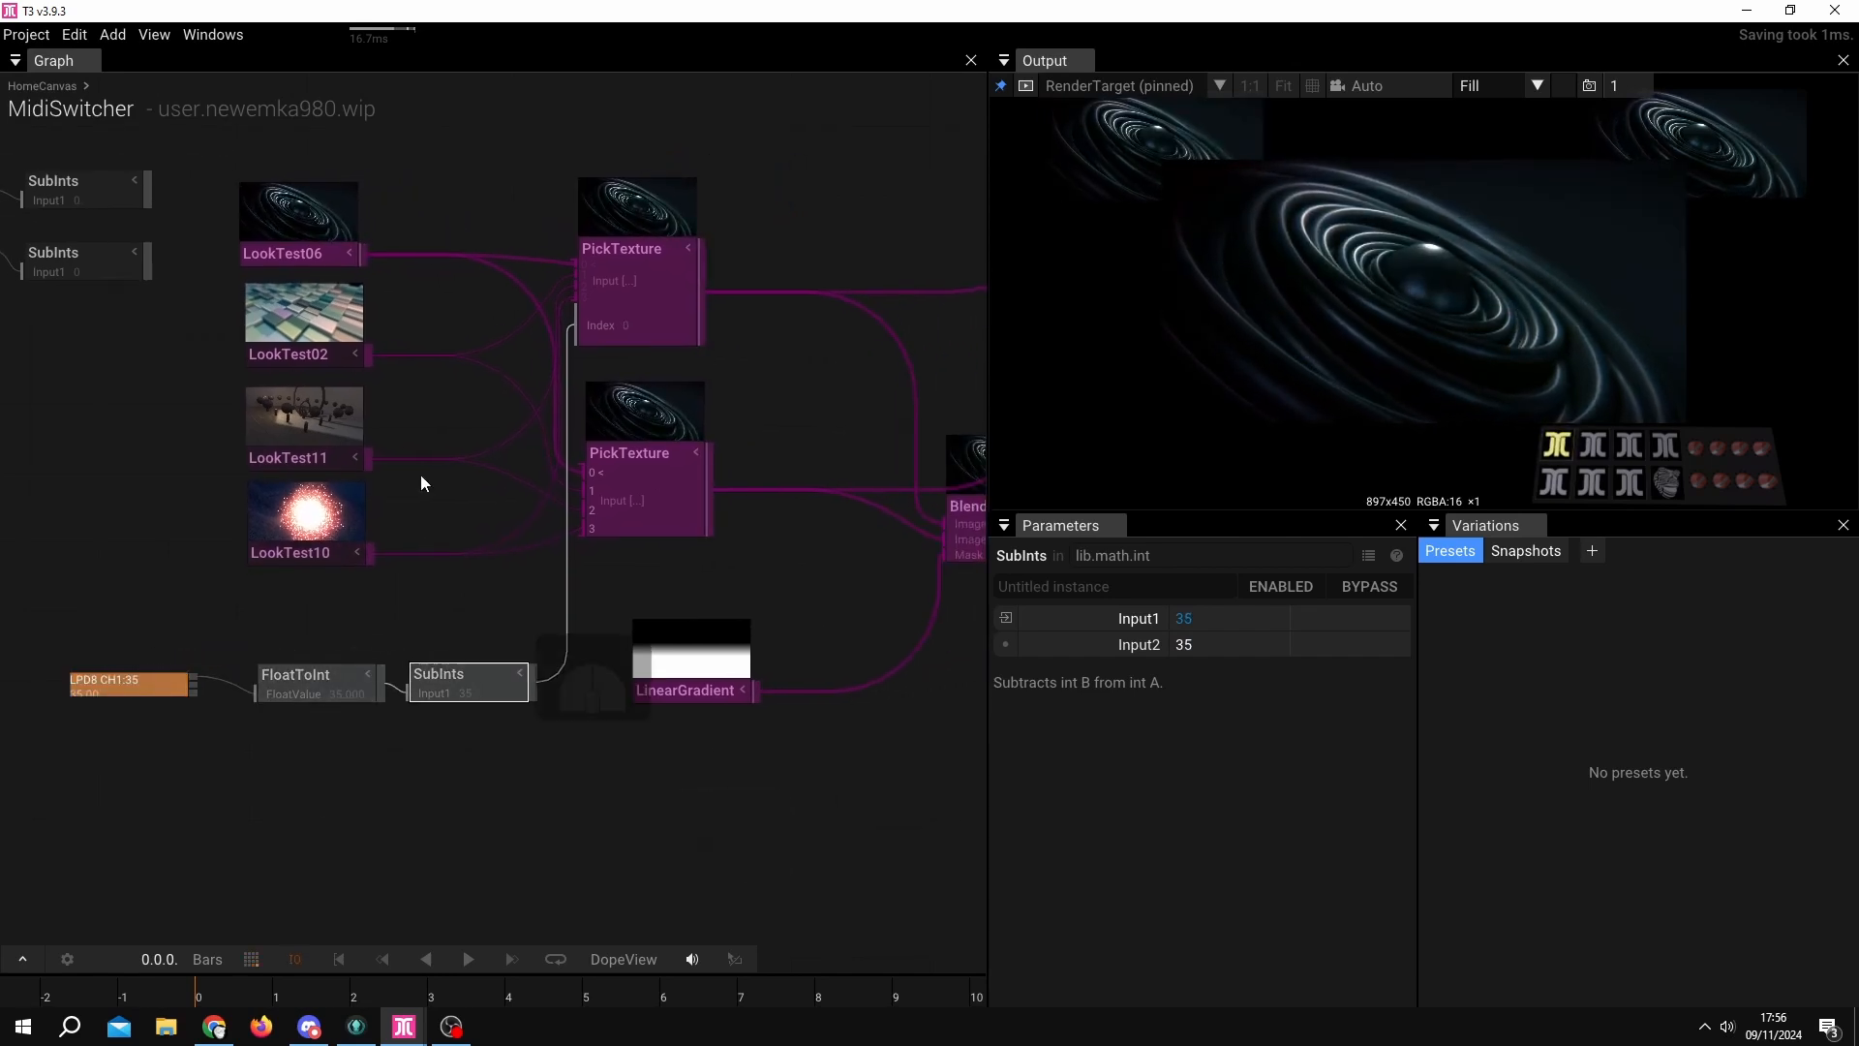
left_click(618, 308)
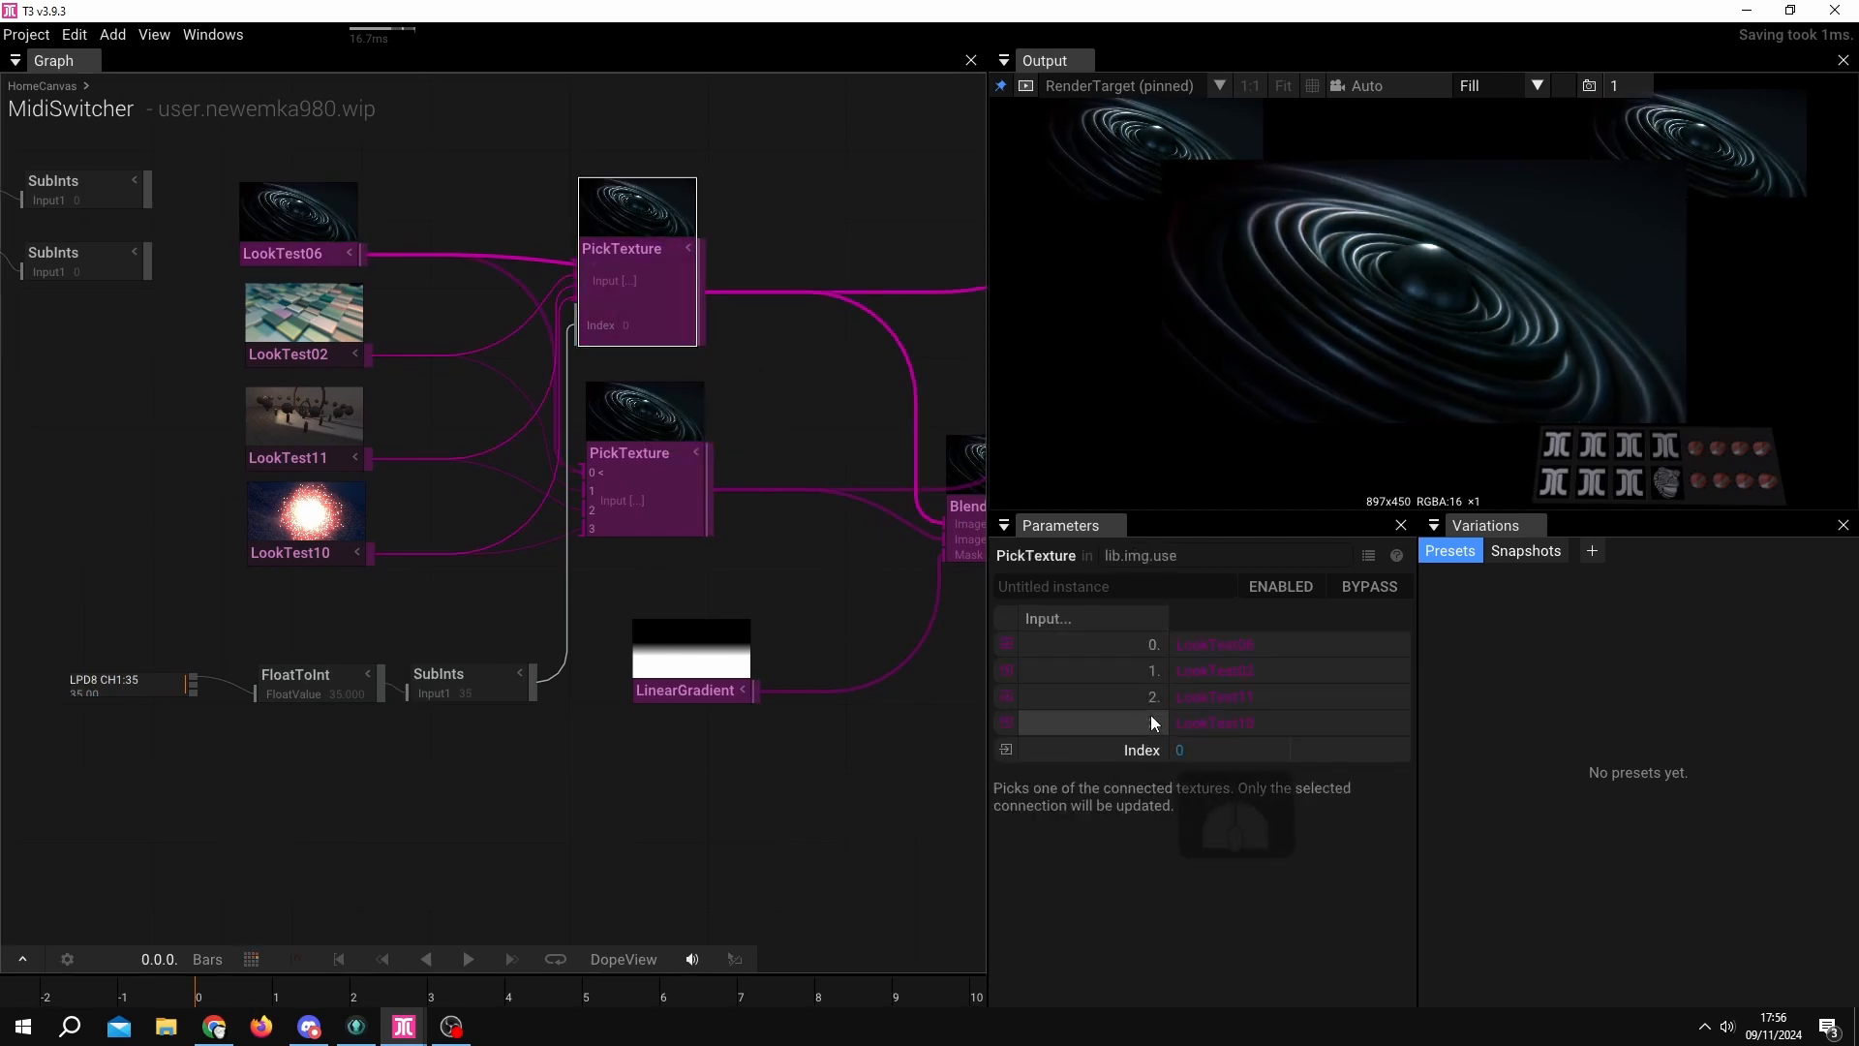
Duplicate the MidiInput, FloatToInt and SubInts chain and connect the copy to the lower PickTexture's Index.
left_click_drag(381, 742, 532, 740)
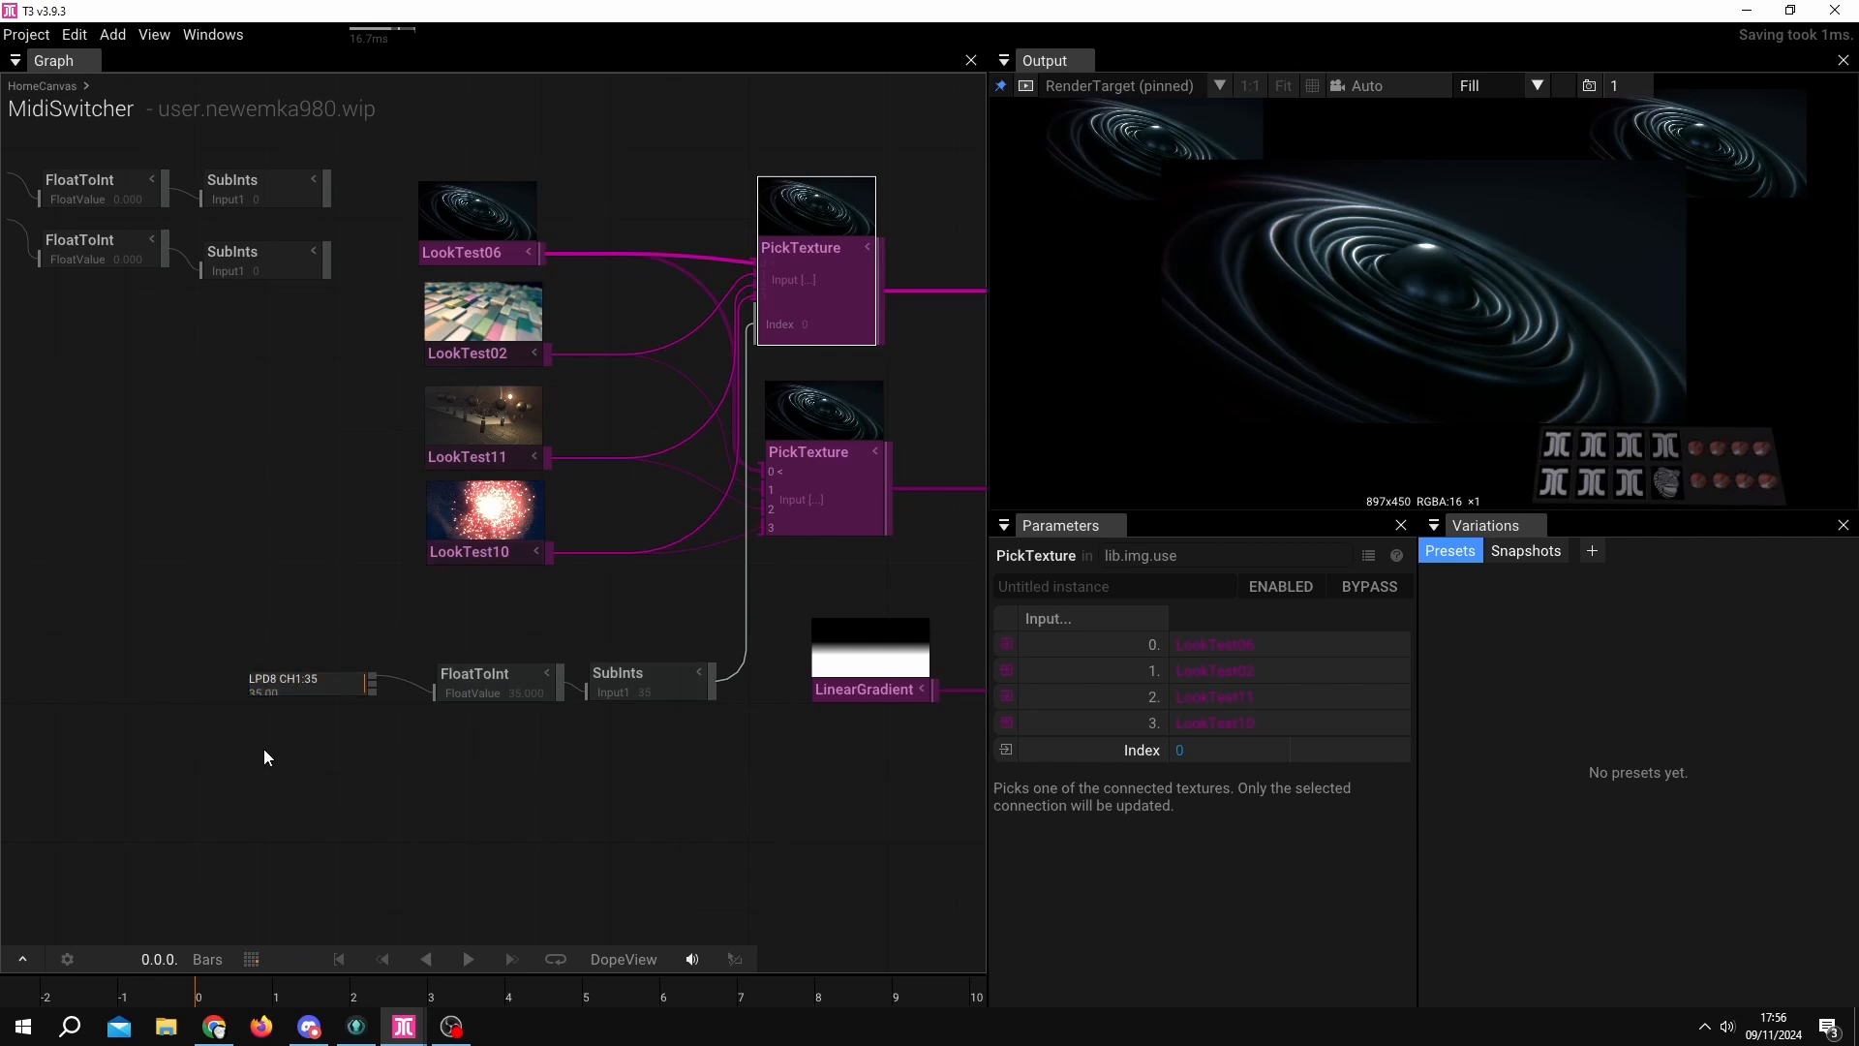
left_click_drag(263, 747, 585, 657)
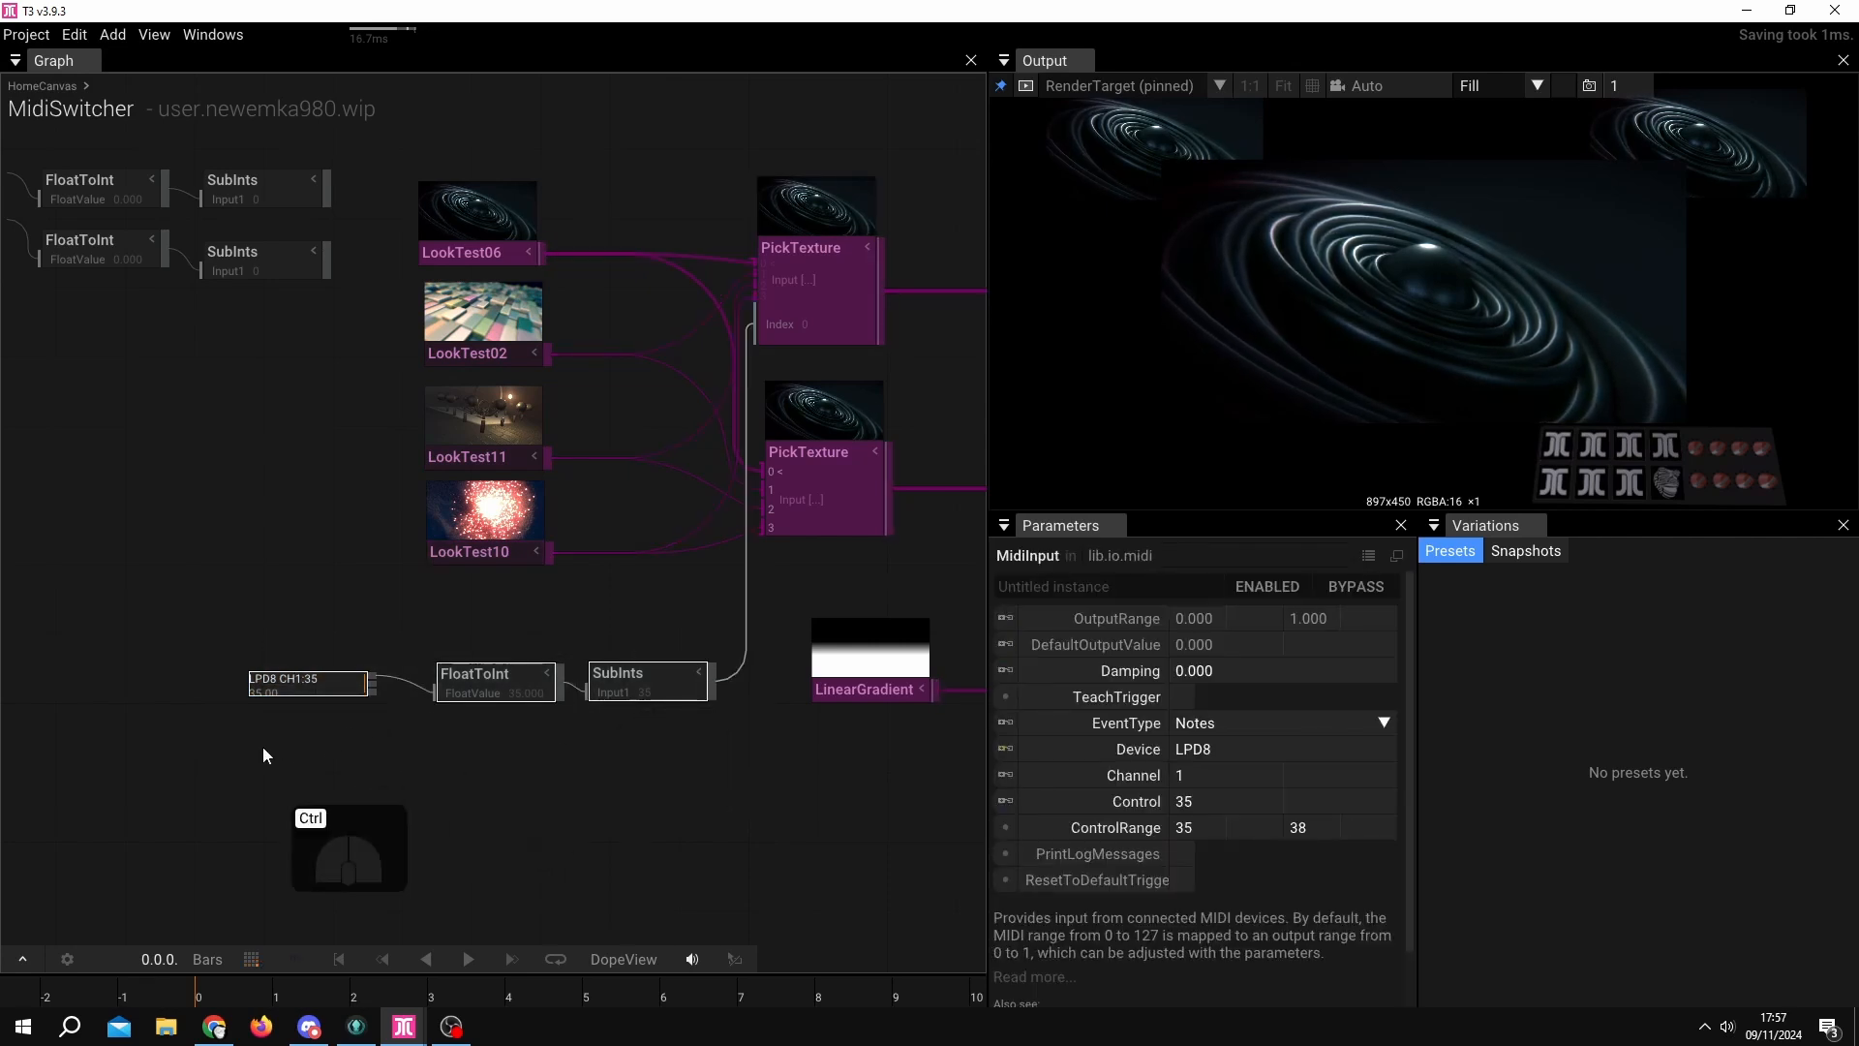
key("ctrl+d")
left_click(745, 759)
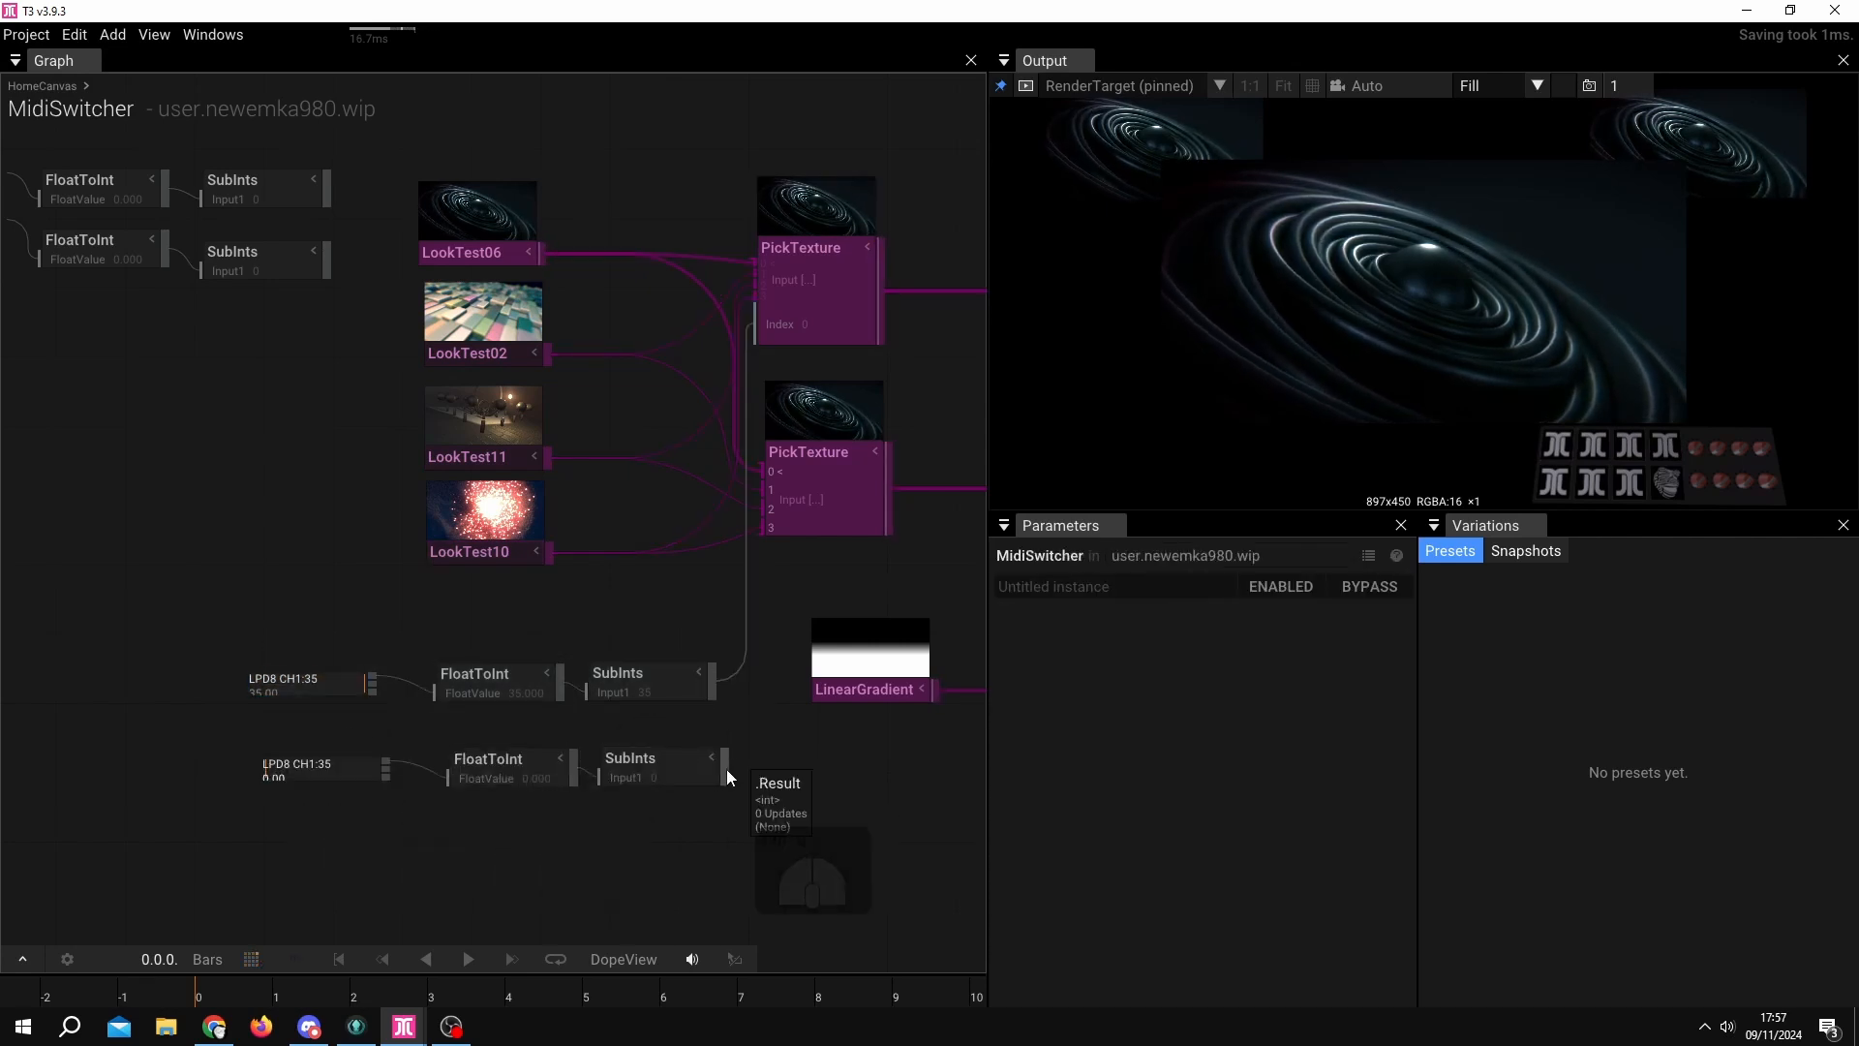
left_click_drag(726, 769, 800, 526)
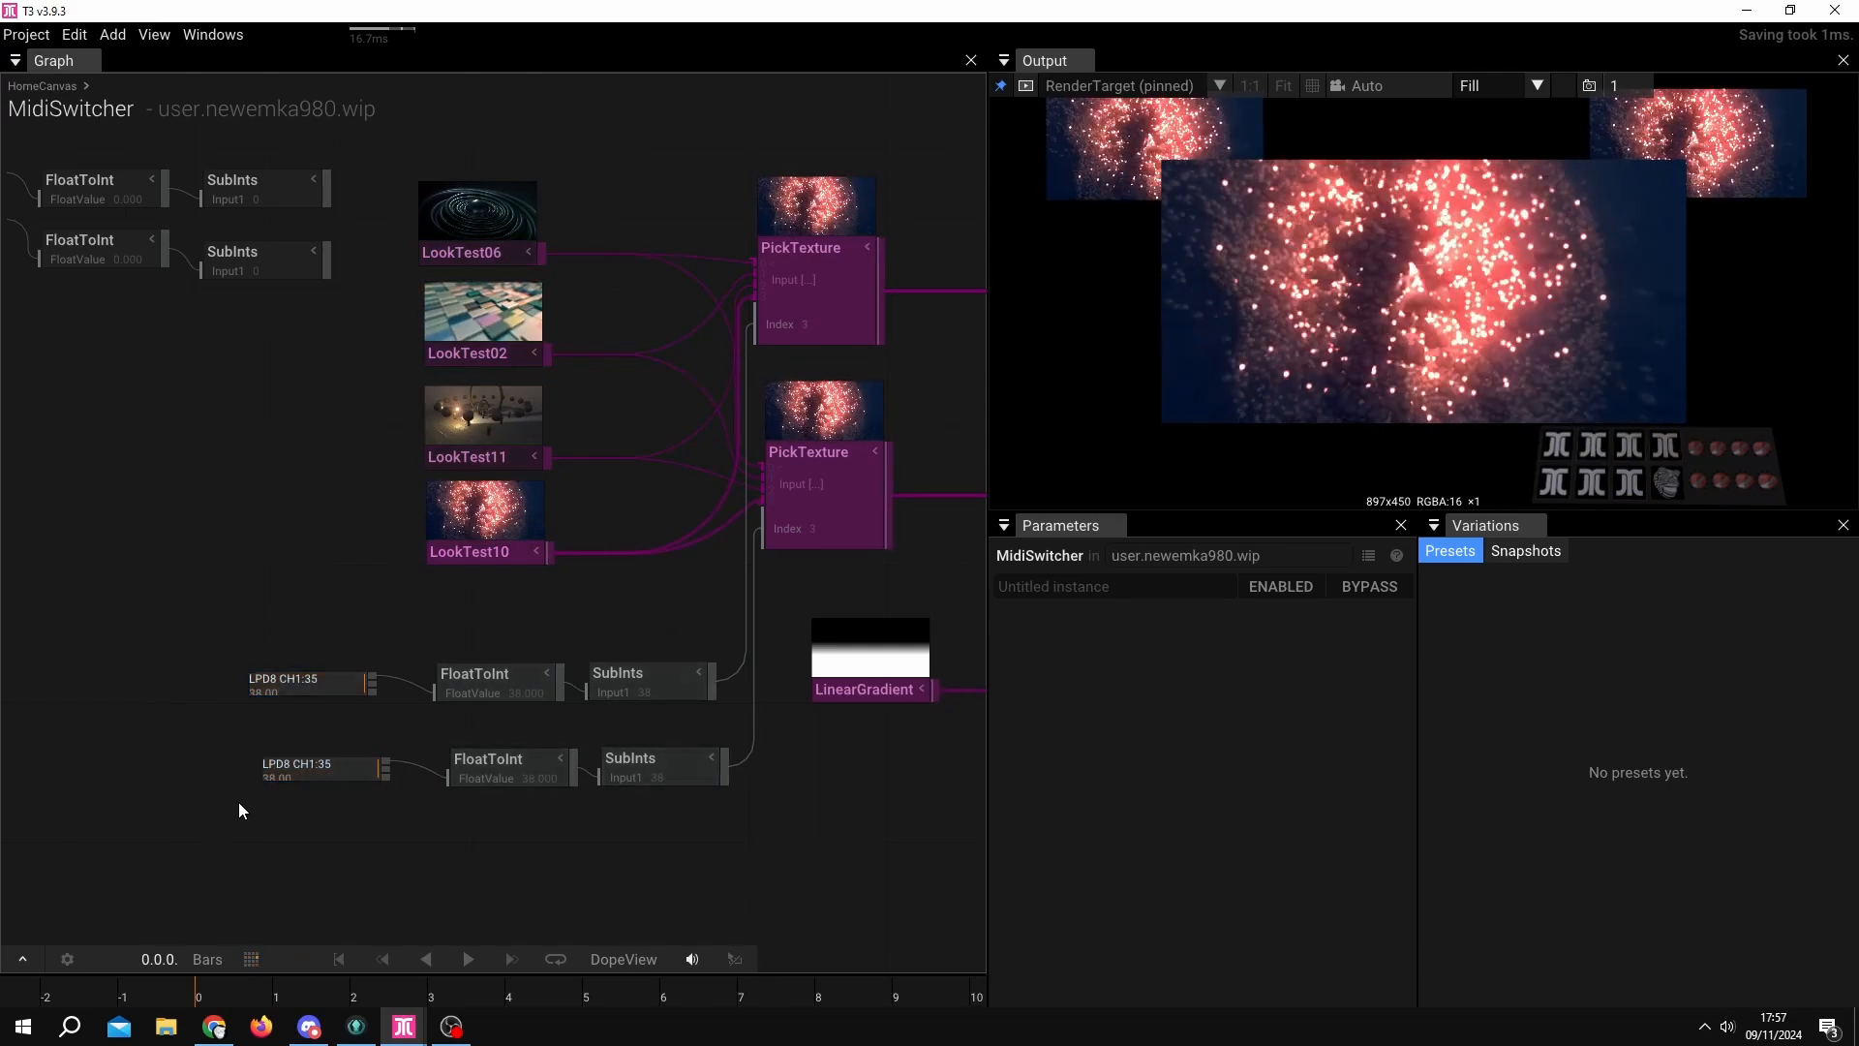
Teach the duplicated MidiInput to LPD8 note 40 and set its ControlRange to 40 through 43.
left_click(281, 771)
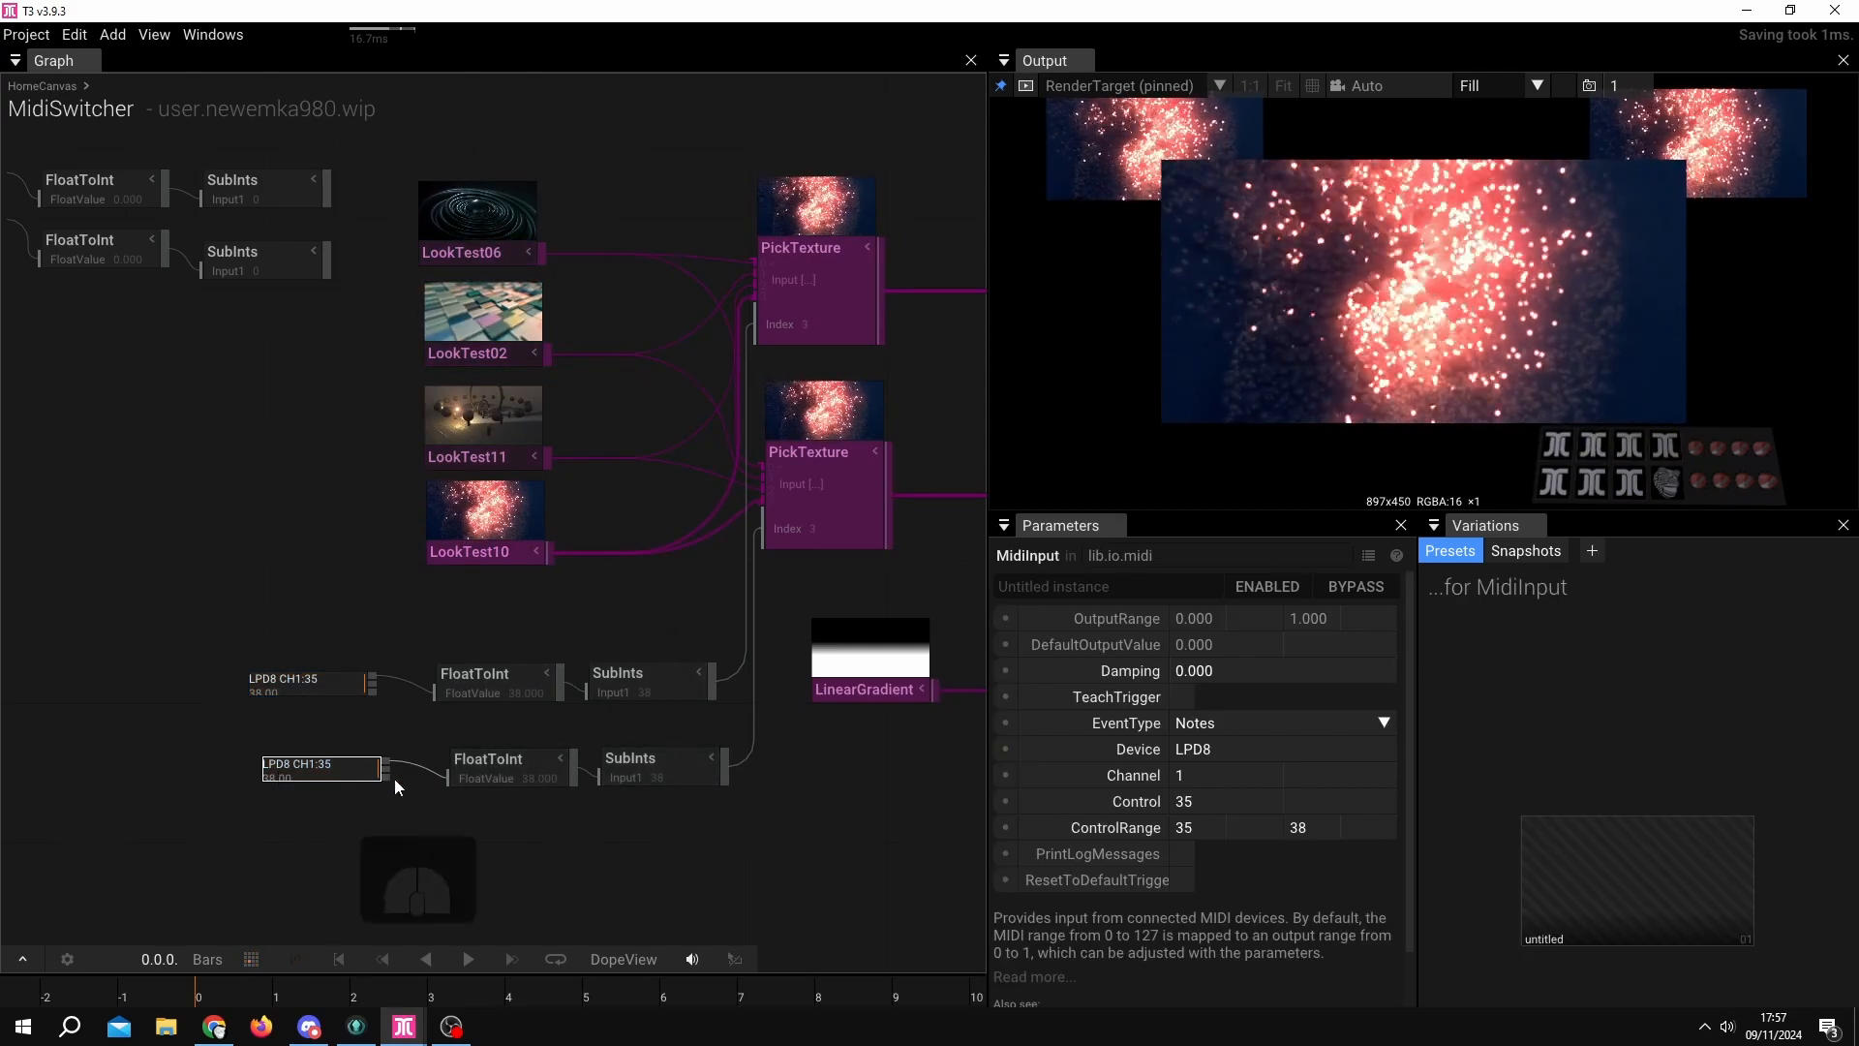
left_click(1187, 693)
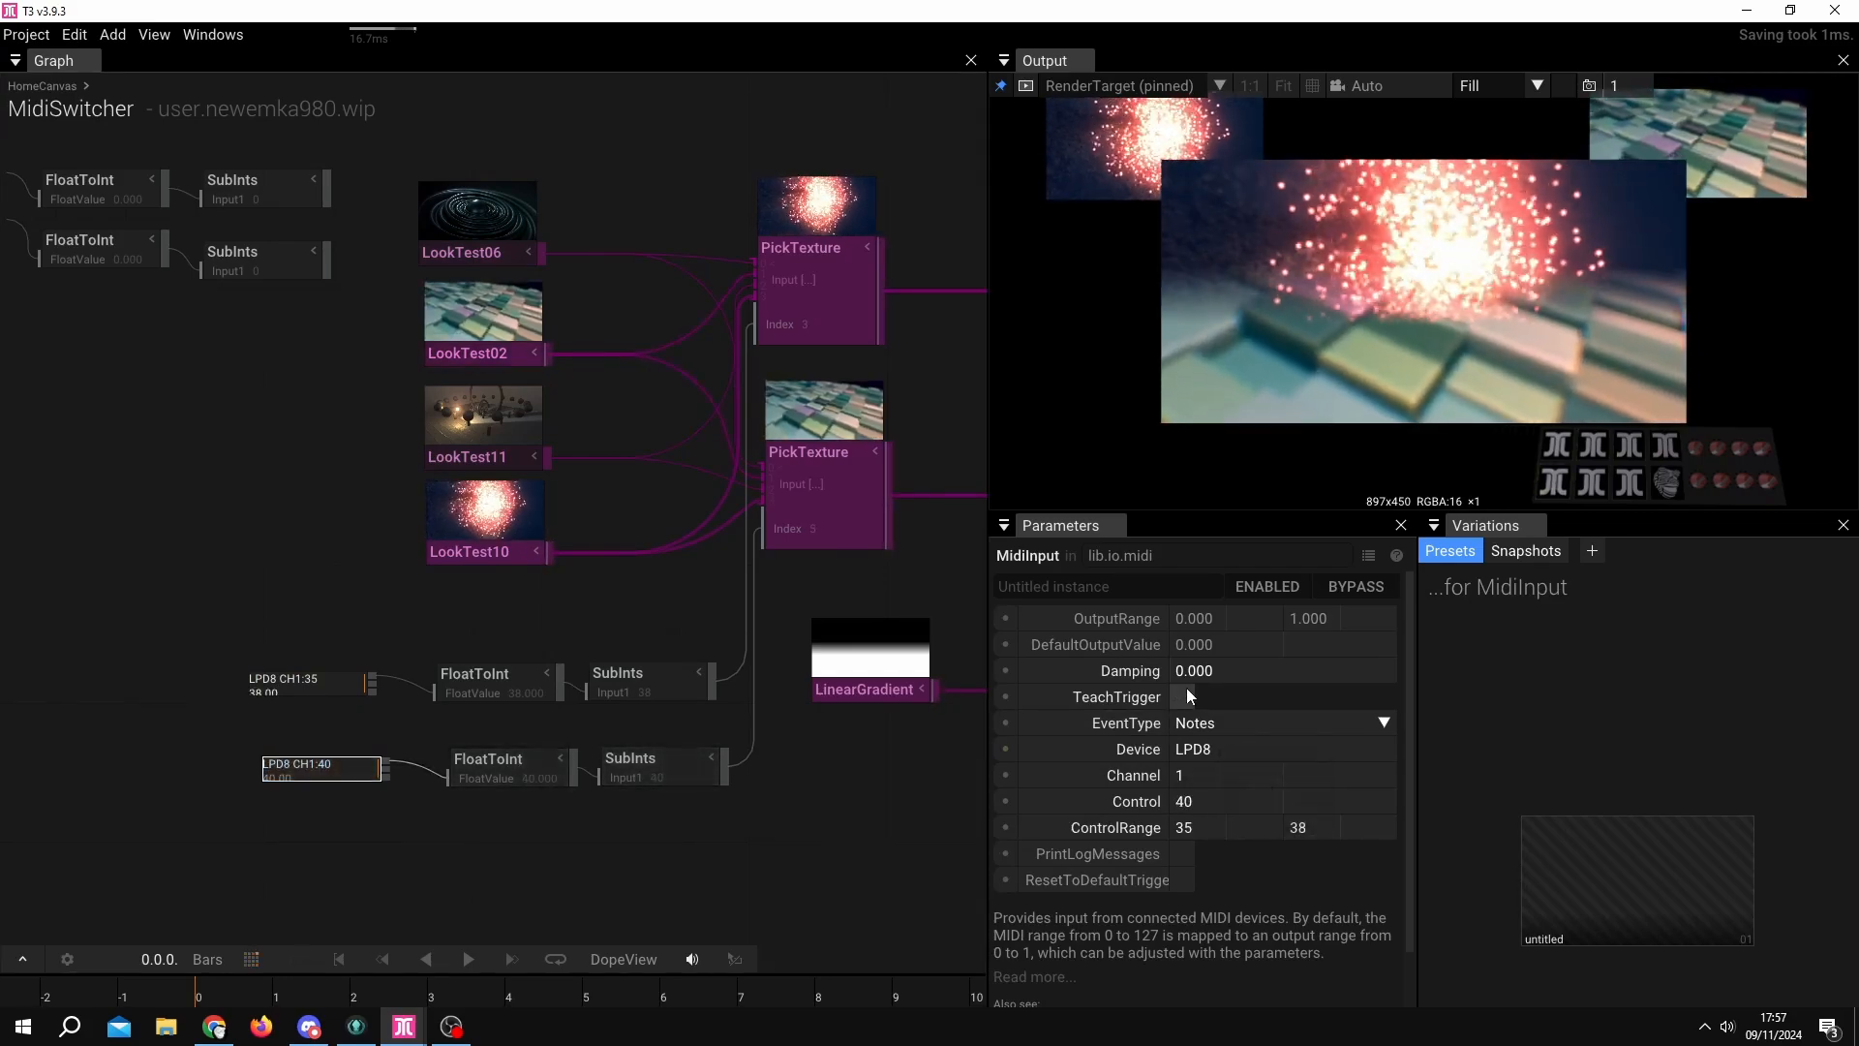
left_click(1199, 828)
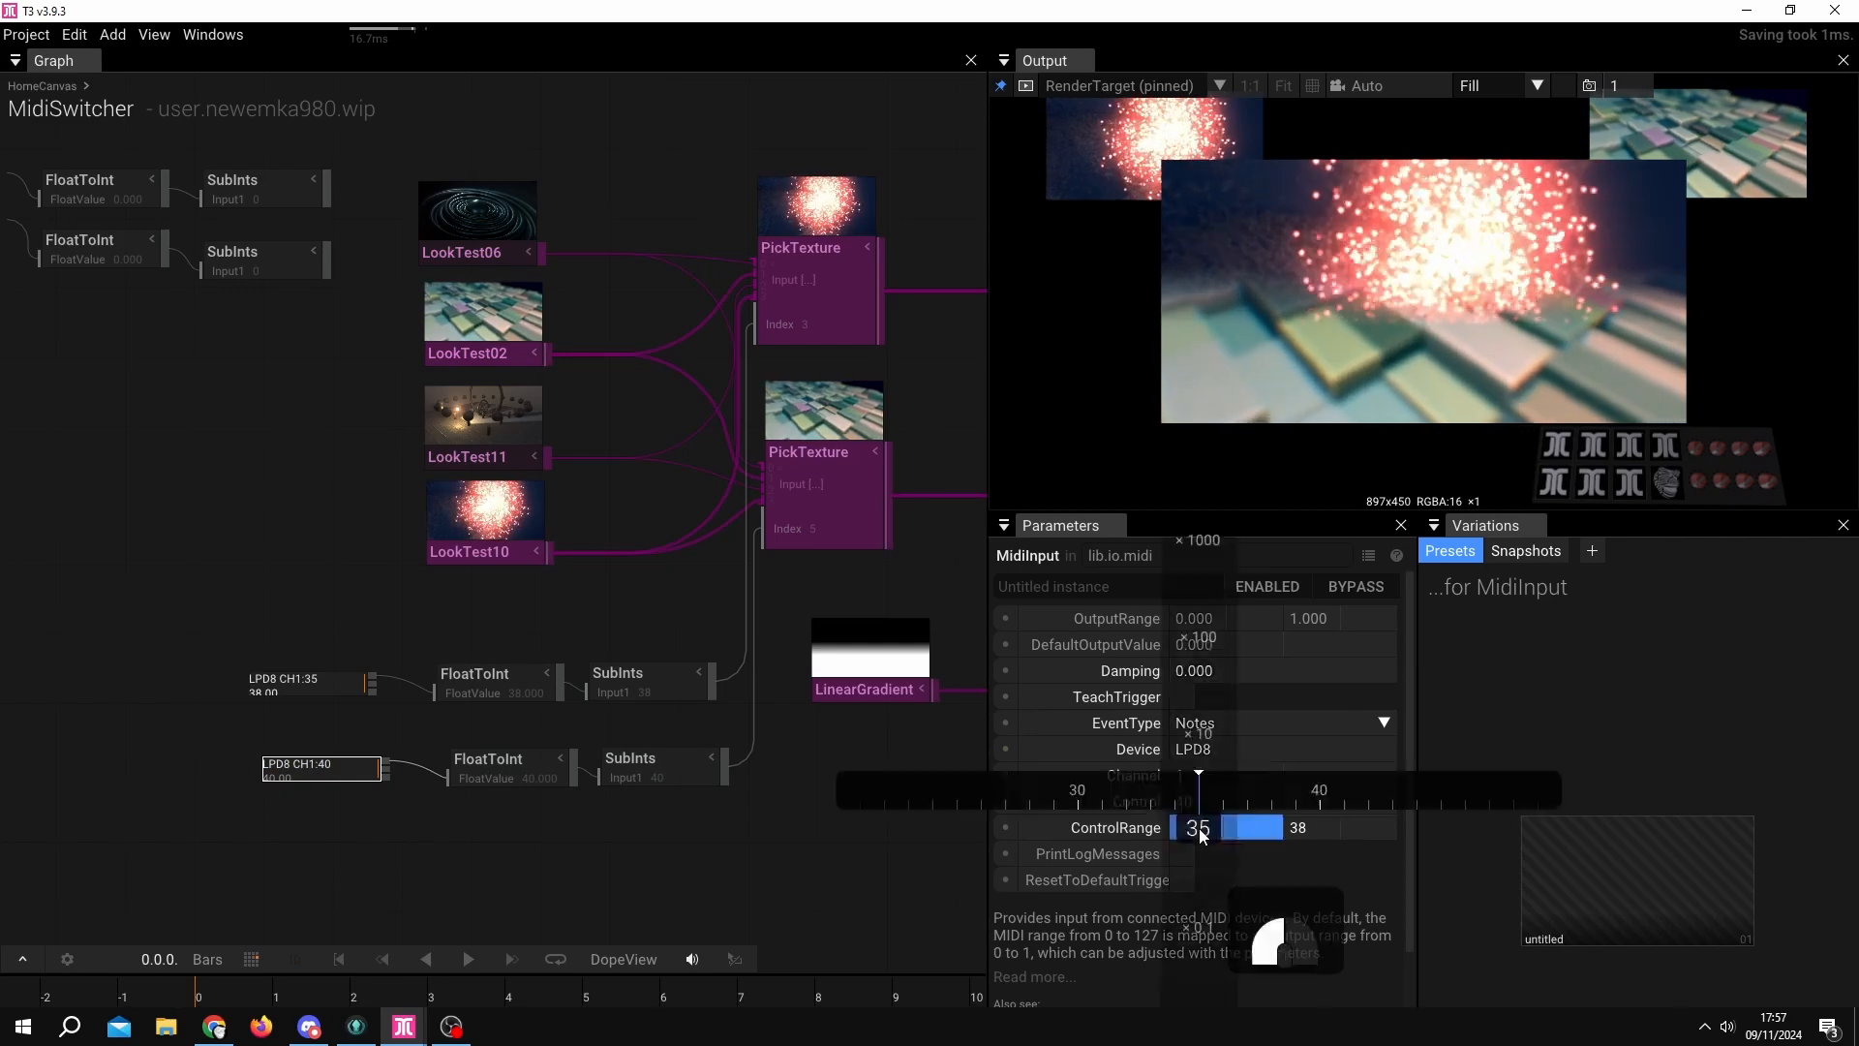
type("40")
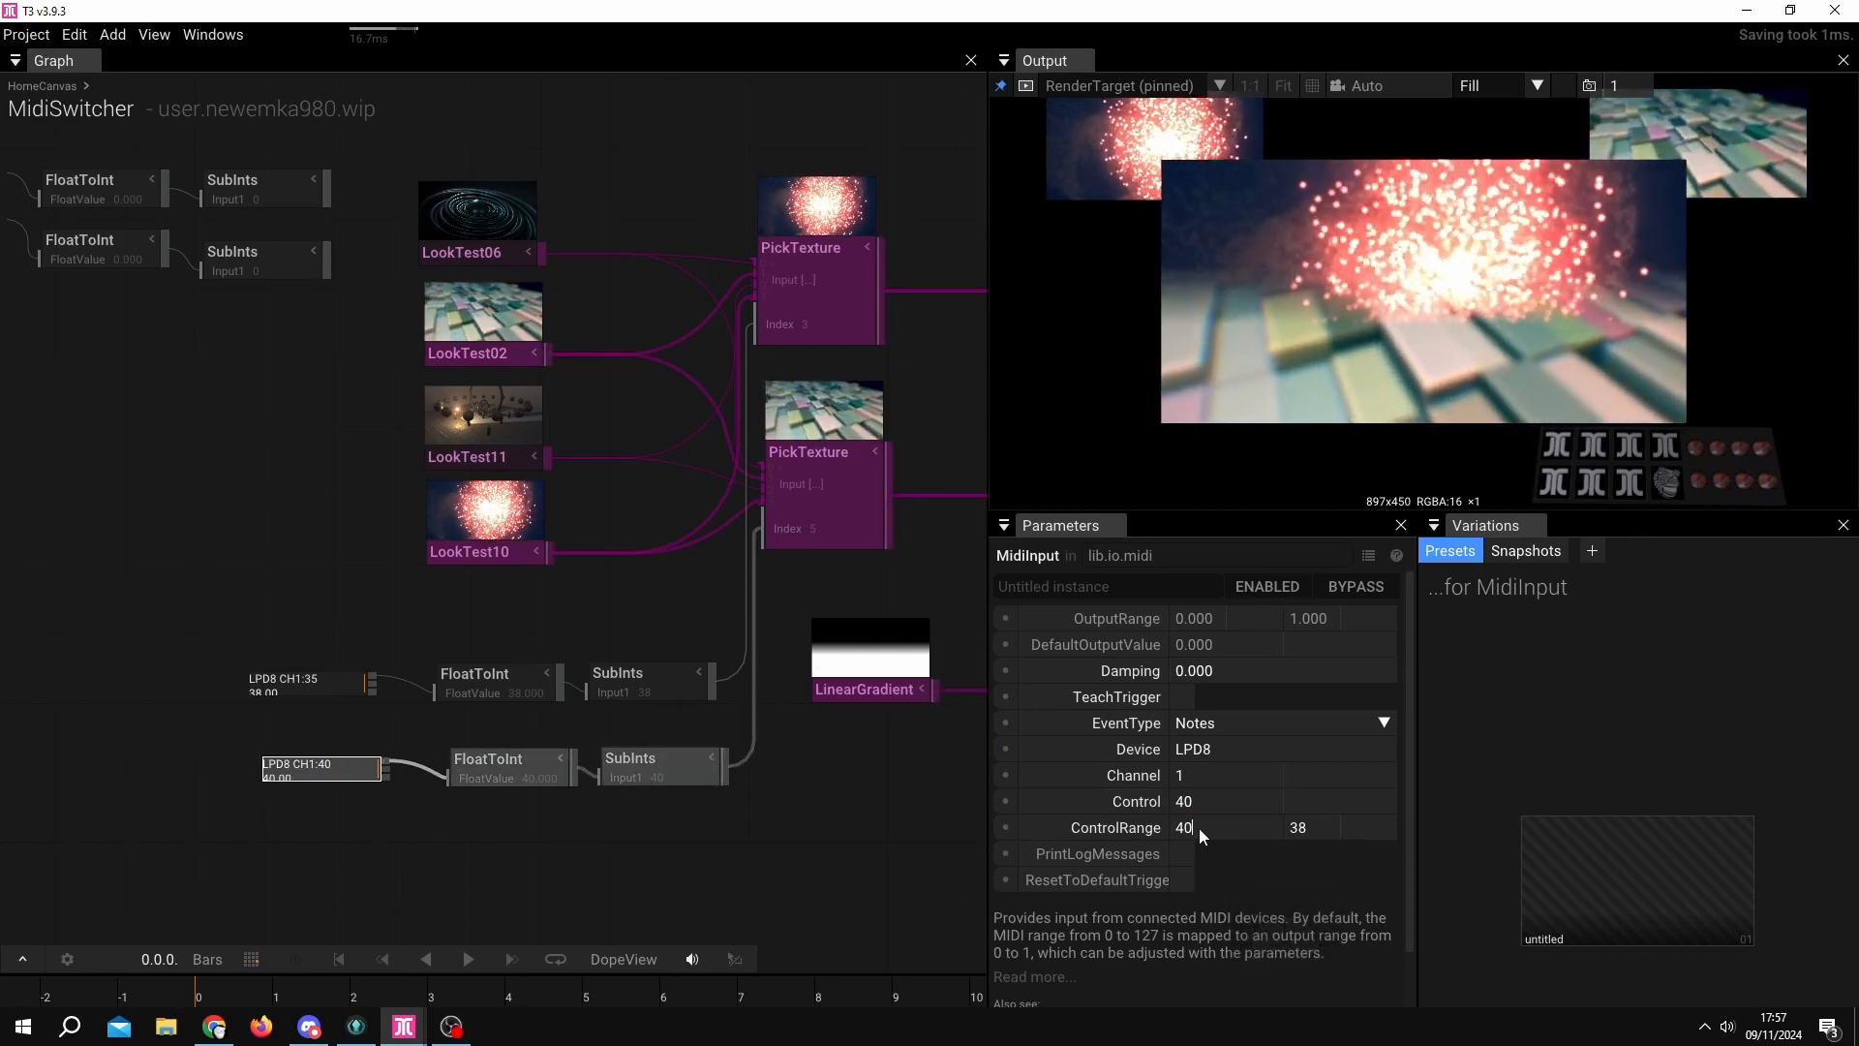
key("Tab")
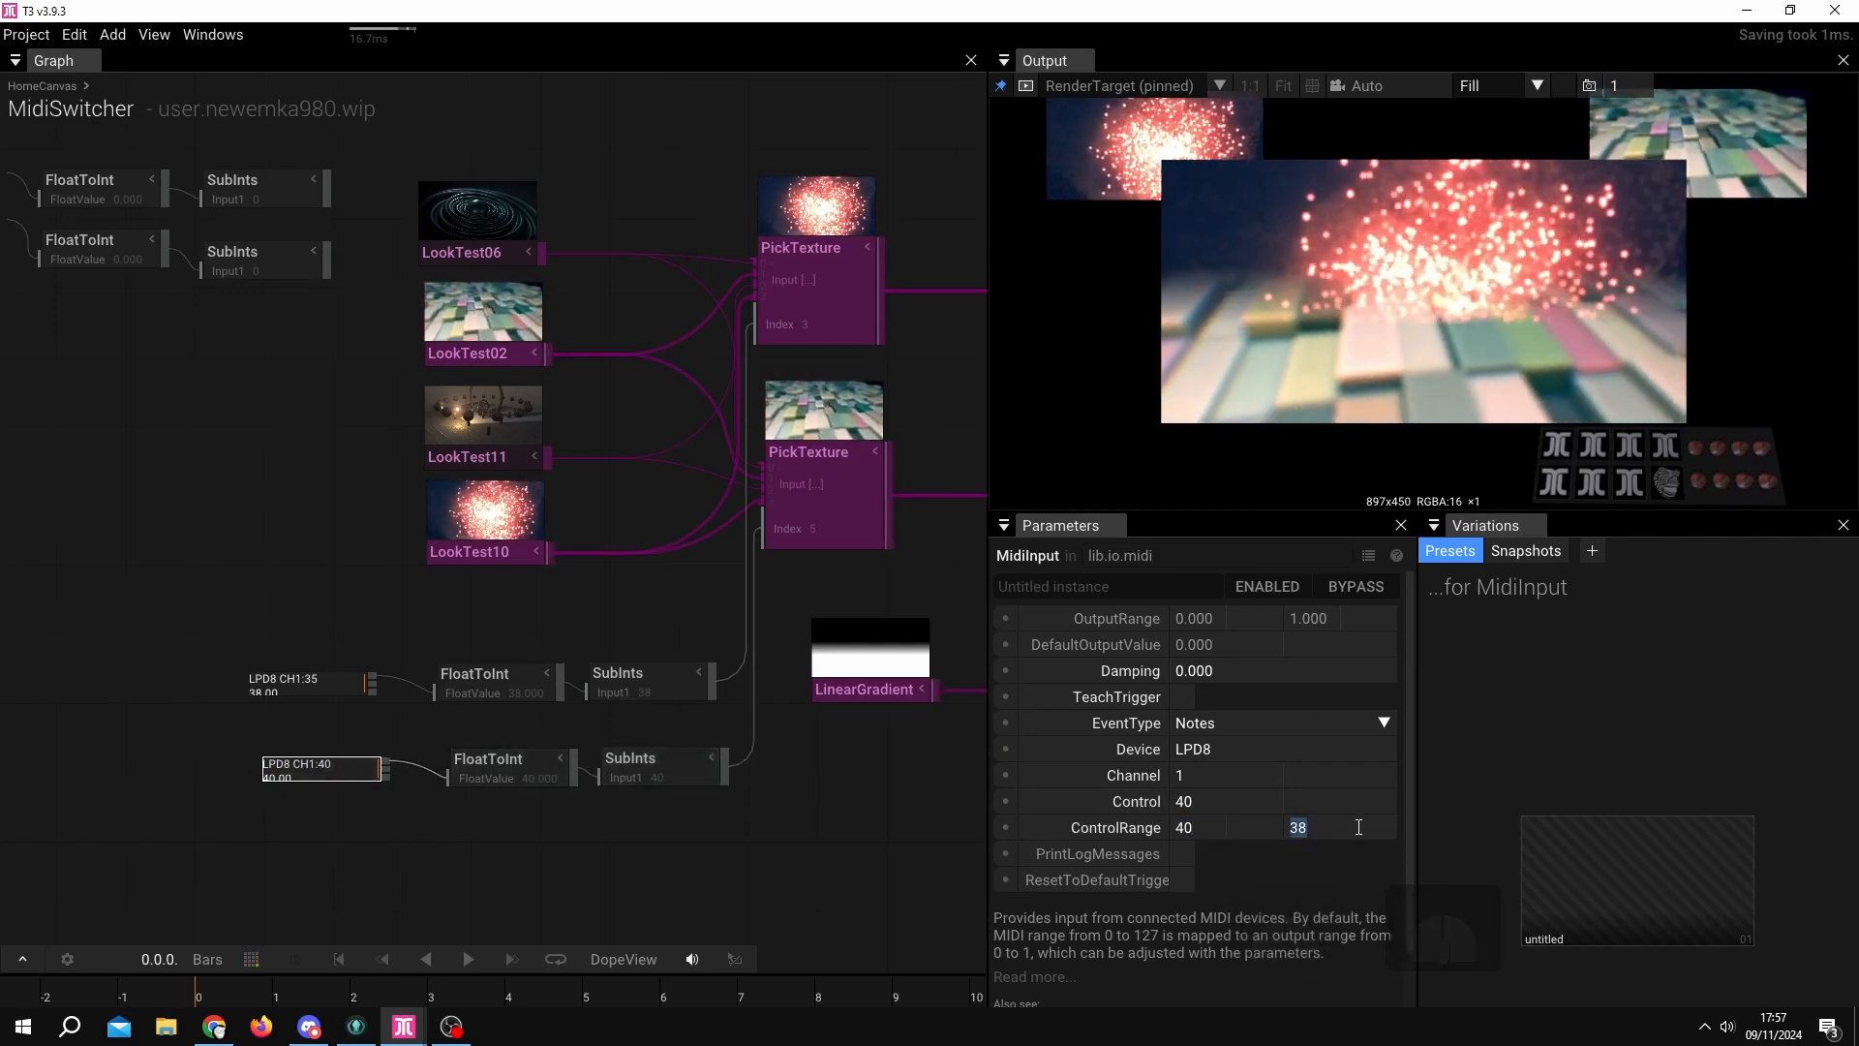
type("43")
key("Return")
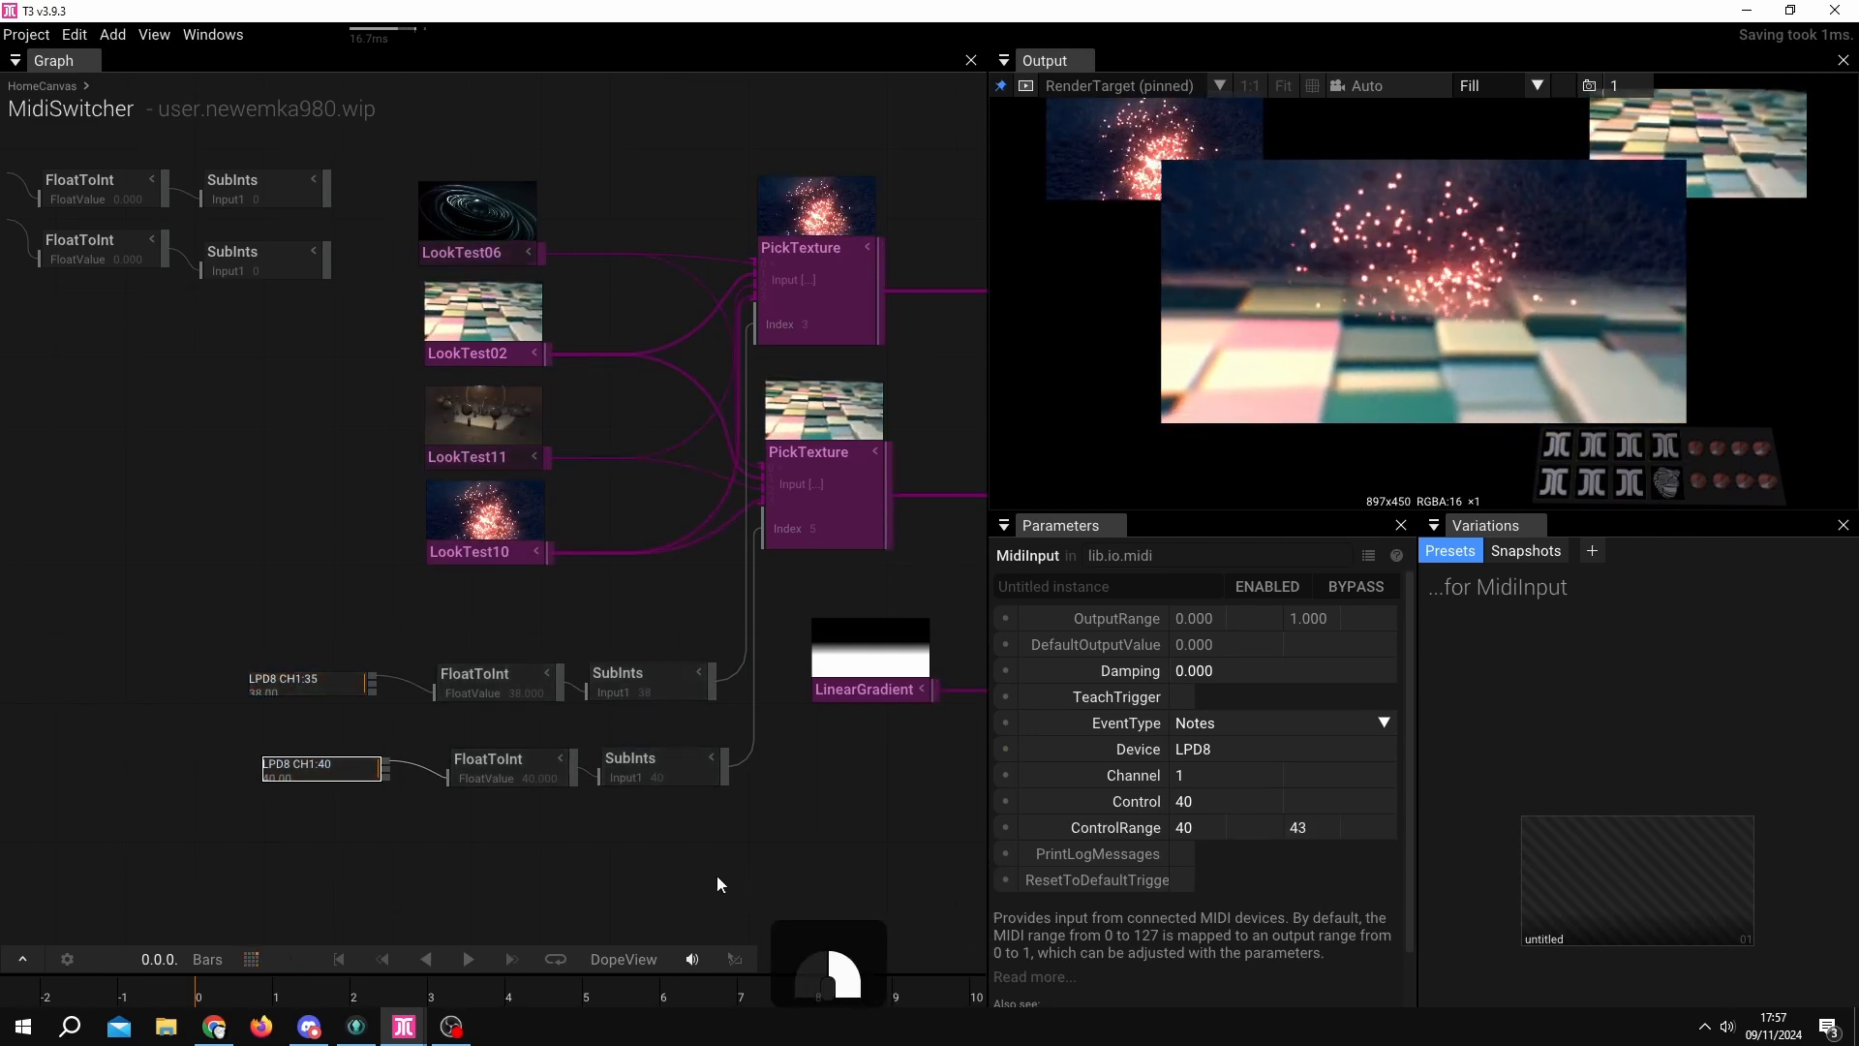
Move the LinearGradient farther right, away from the SubInts chains, to make room for another MidiInput.
scroll(668, 788, "down", 4)
scroll(678, 783, "up", 2)
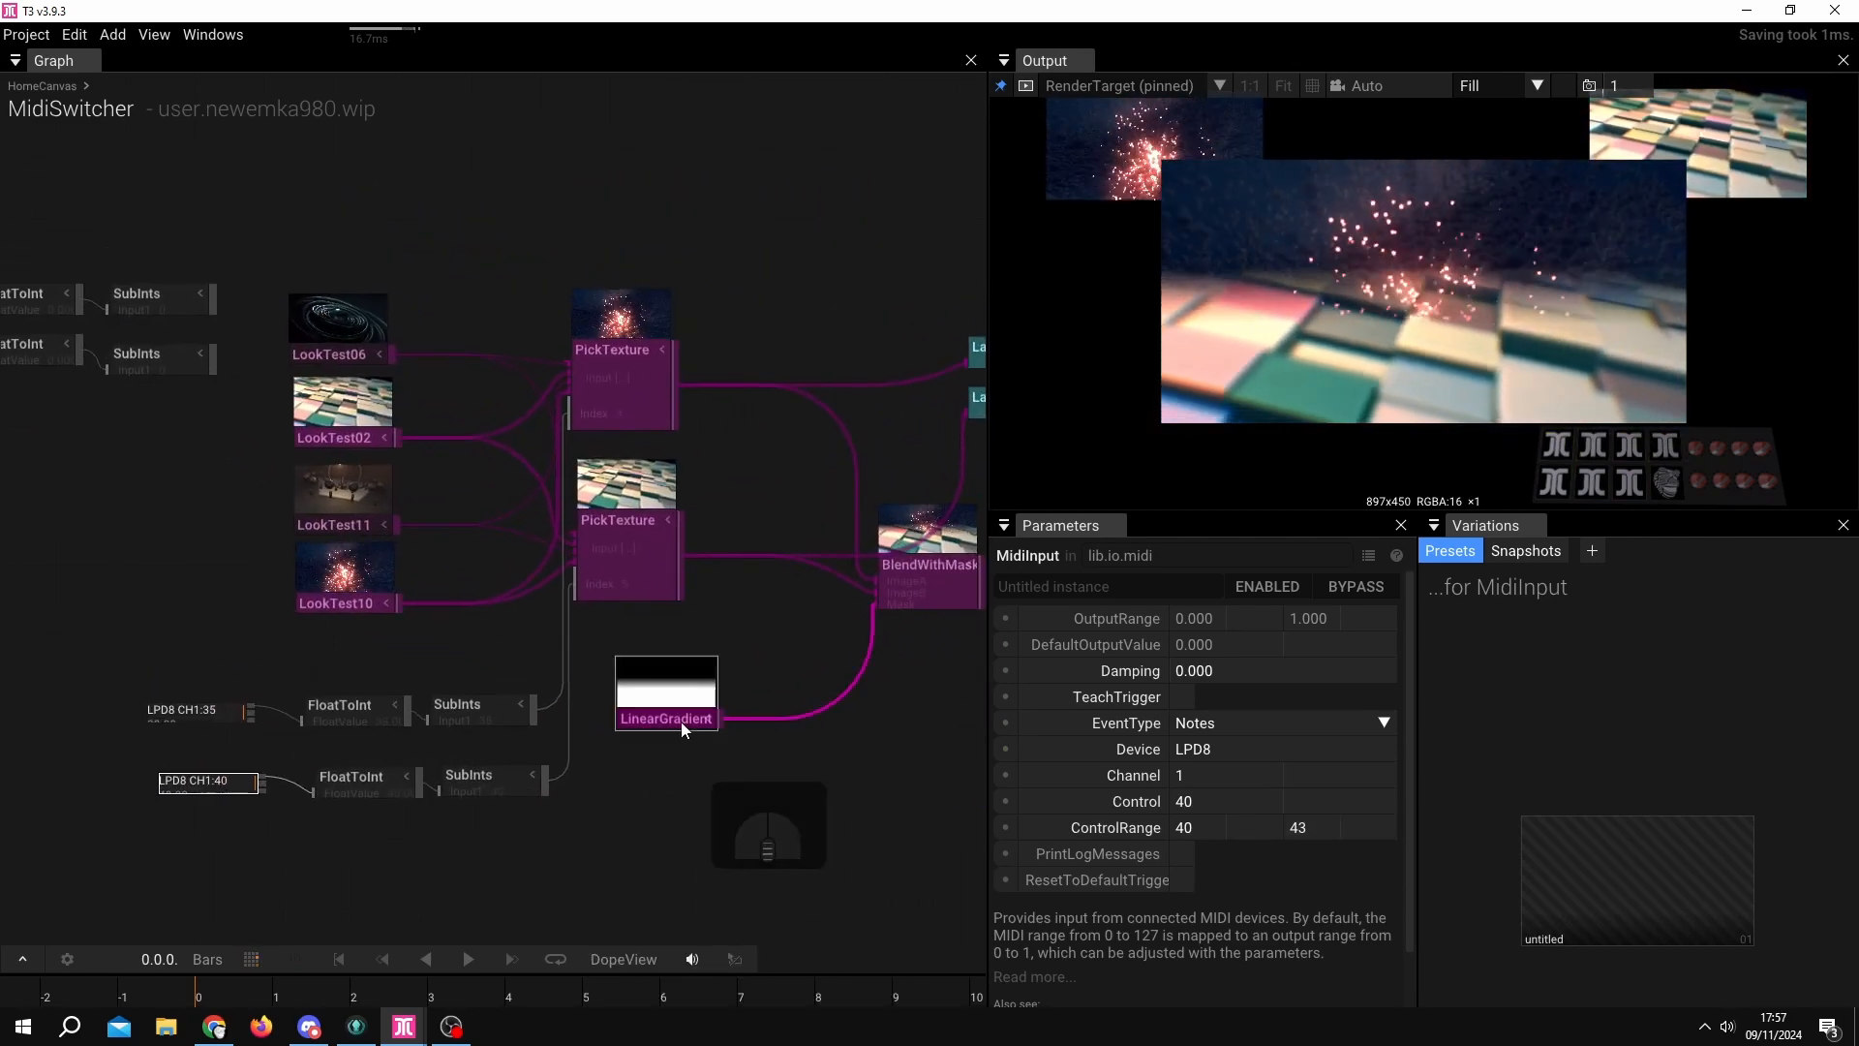
left_click_drag(682, 722, 792, 728)
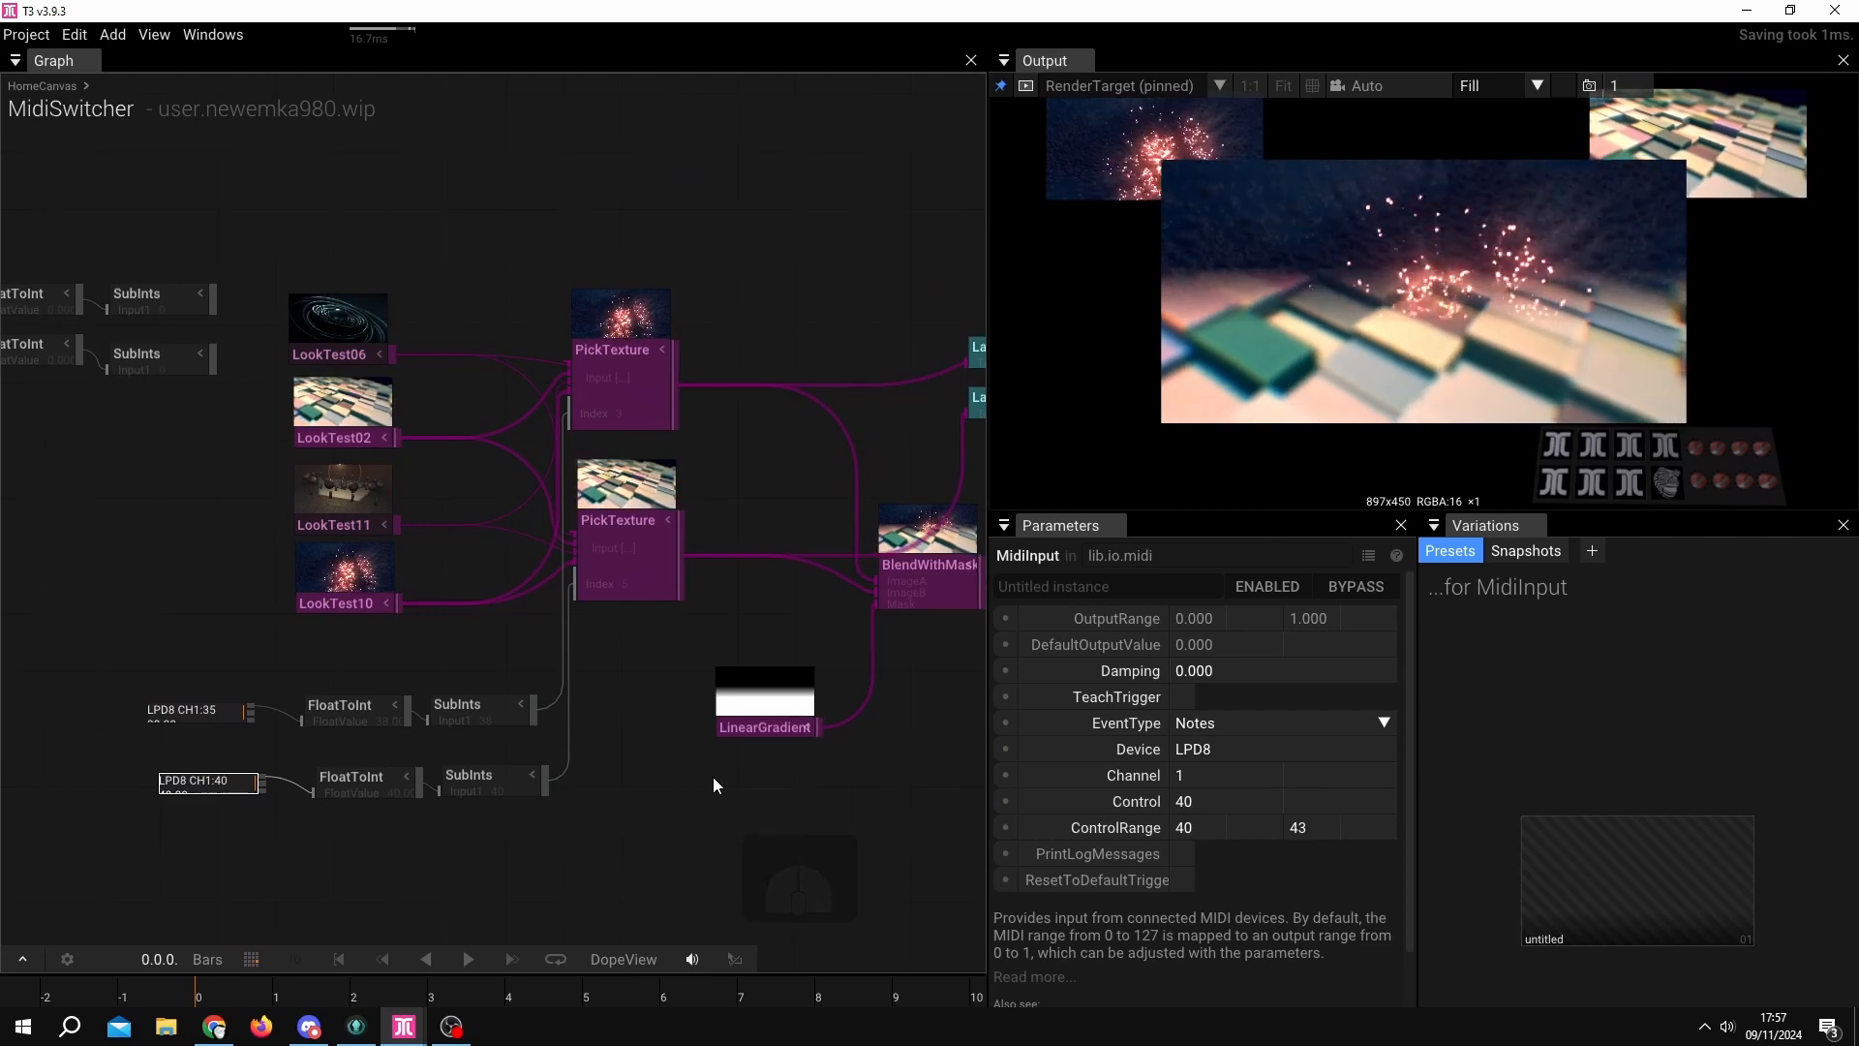
Add a MidiInput taught to LPD8 channel 1, control 5, and connect it to the LinearGradient's Offset.
left_click(738, 763)
double_click(737, 763)
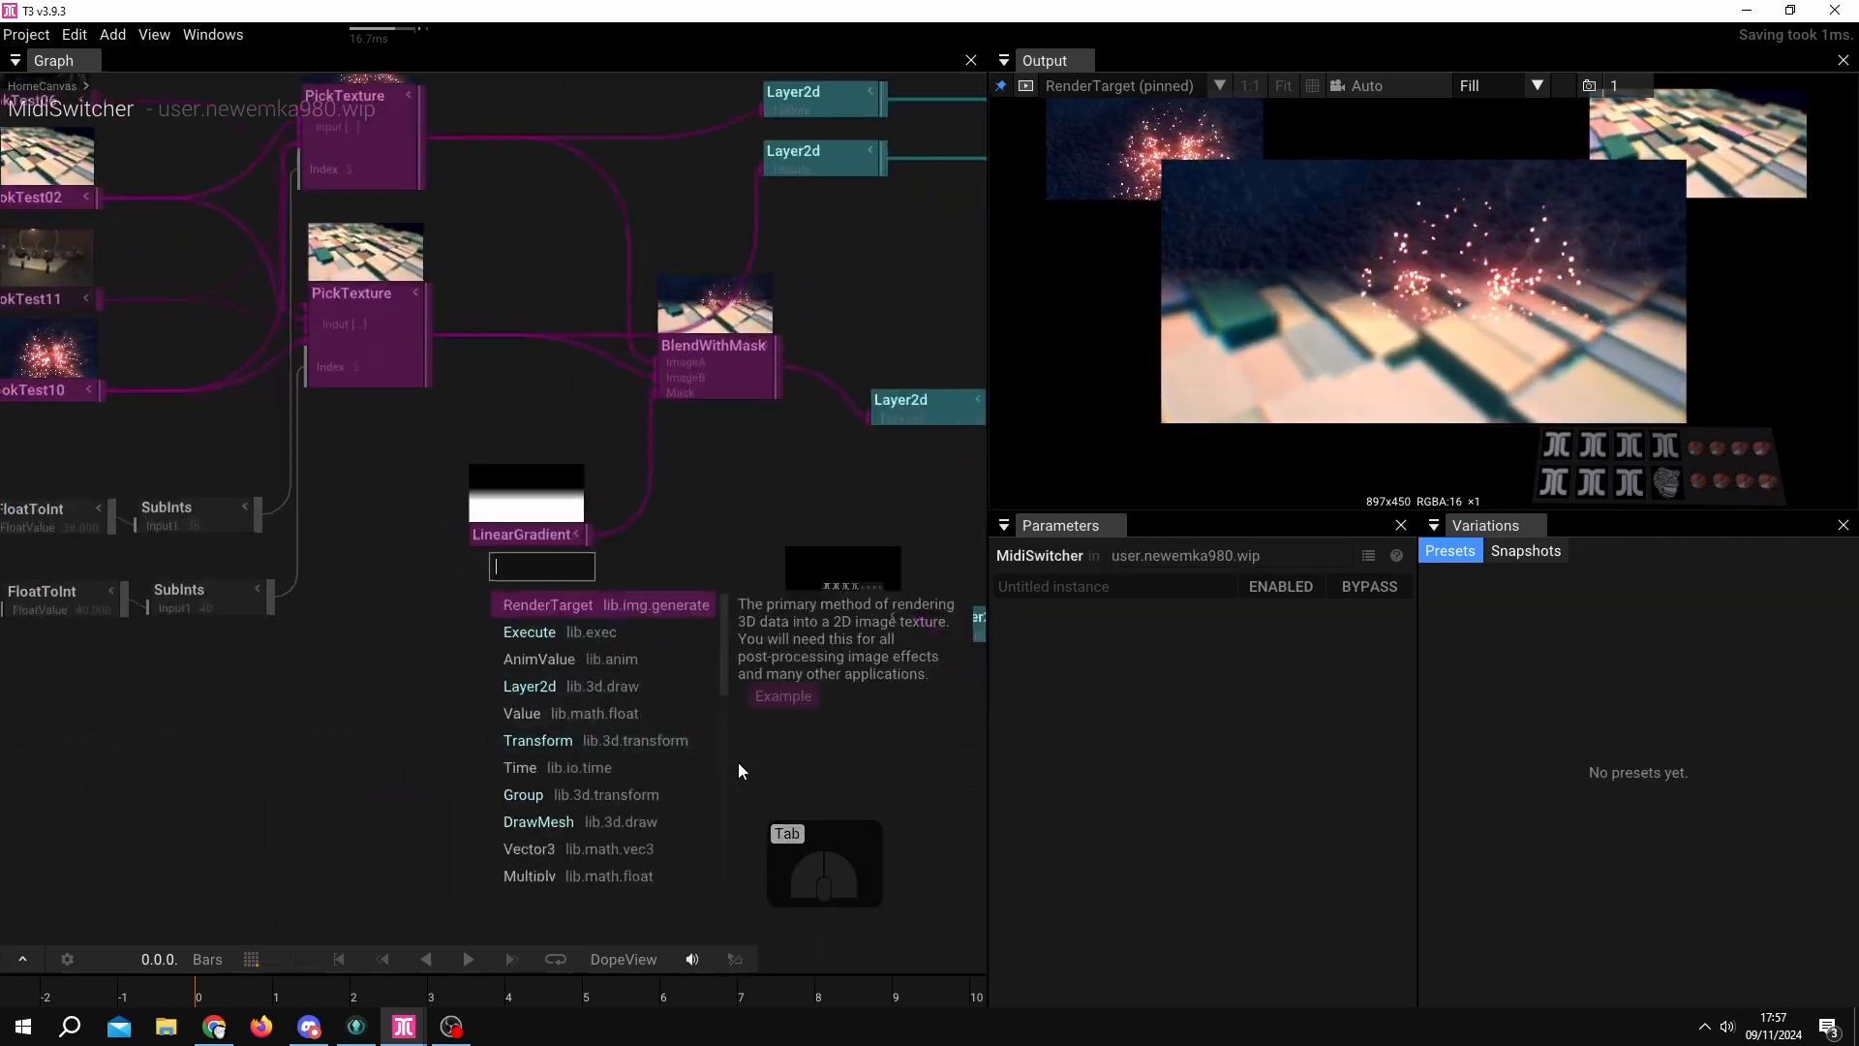
type("mi")
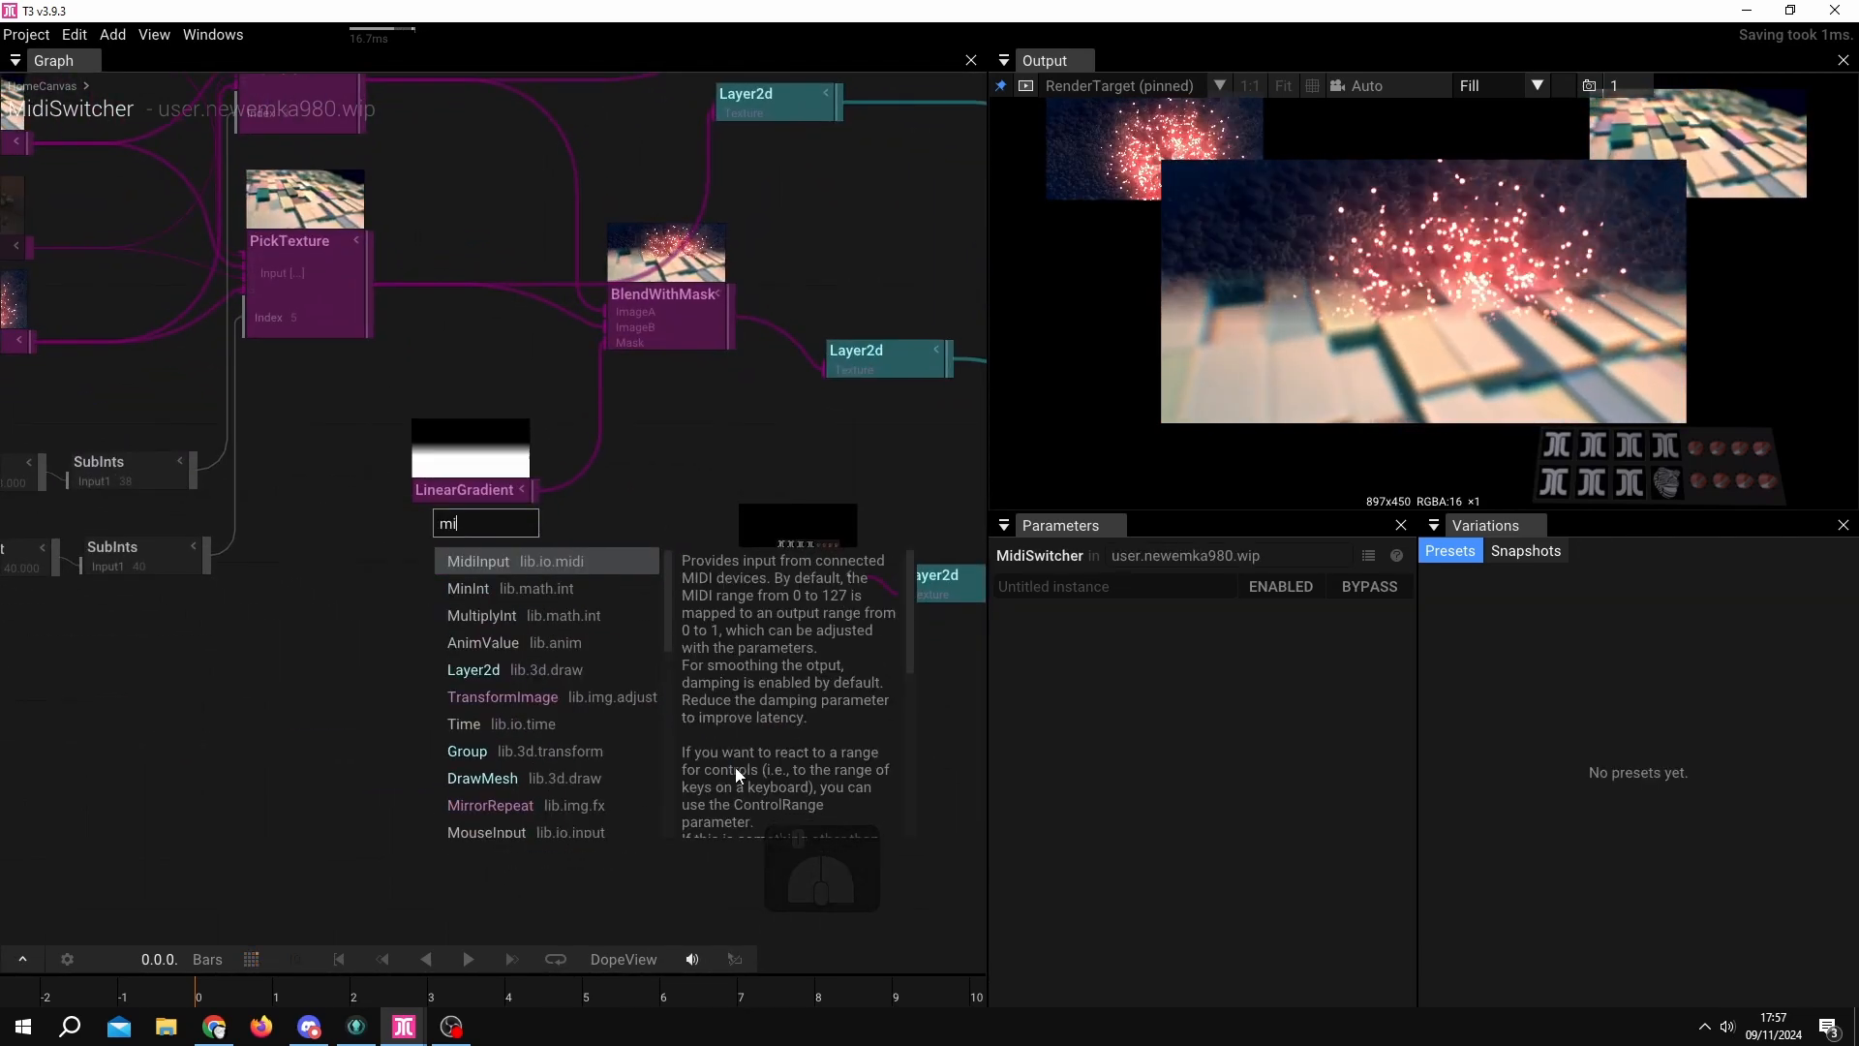
left_click(455, 559)
left_click_drag(452, 561, 387, 508)
scroll(468, 612, "up", 2)
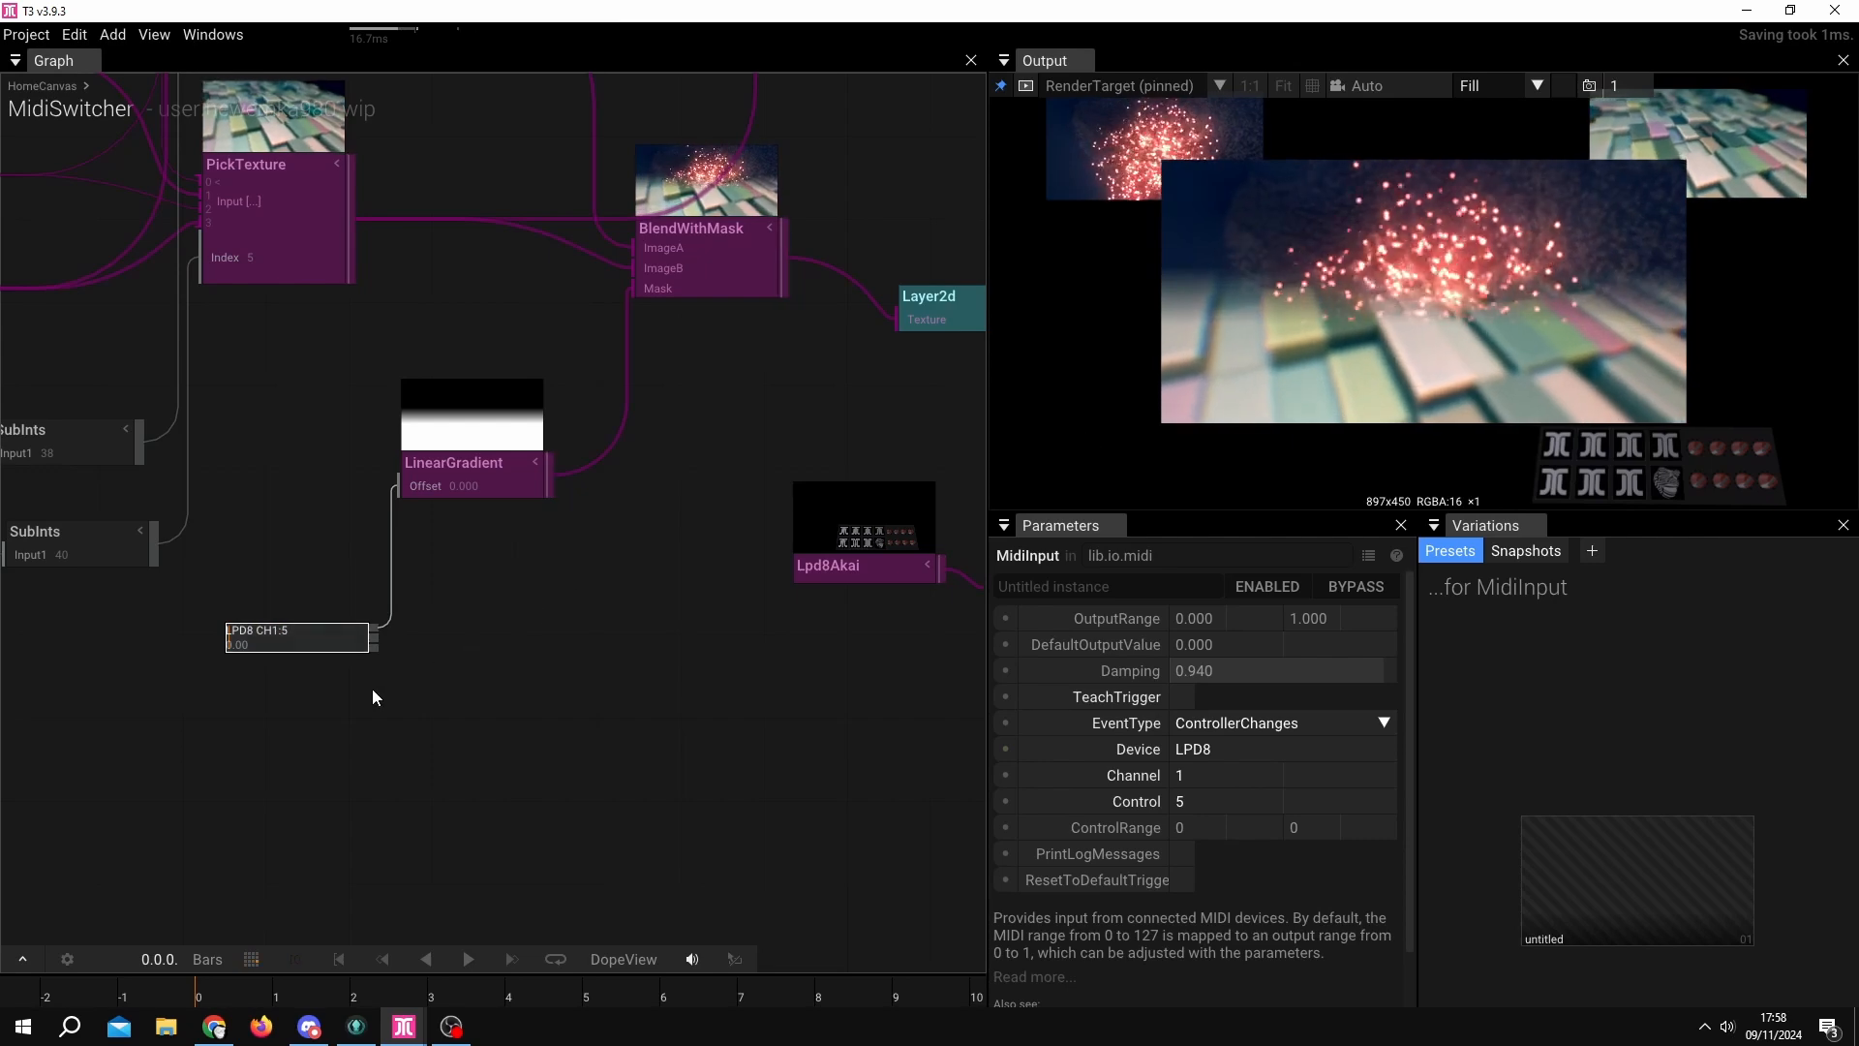
Set the minimum OutputRange of the control 5 MidiInput to -1.
left_click_drag(372, 689, 621, 678)
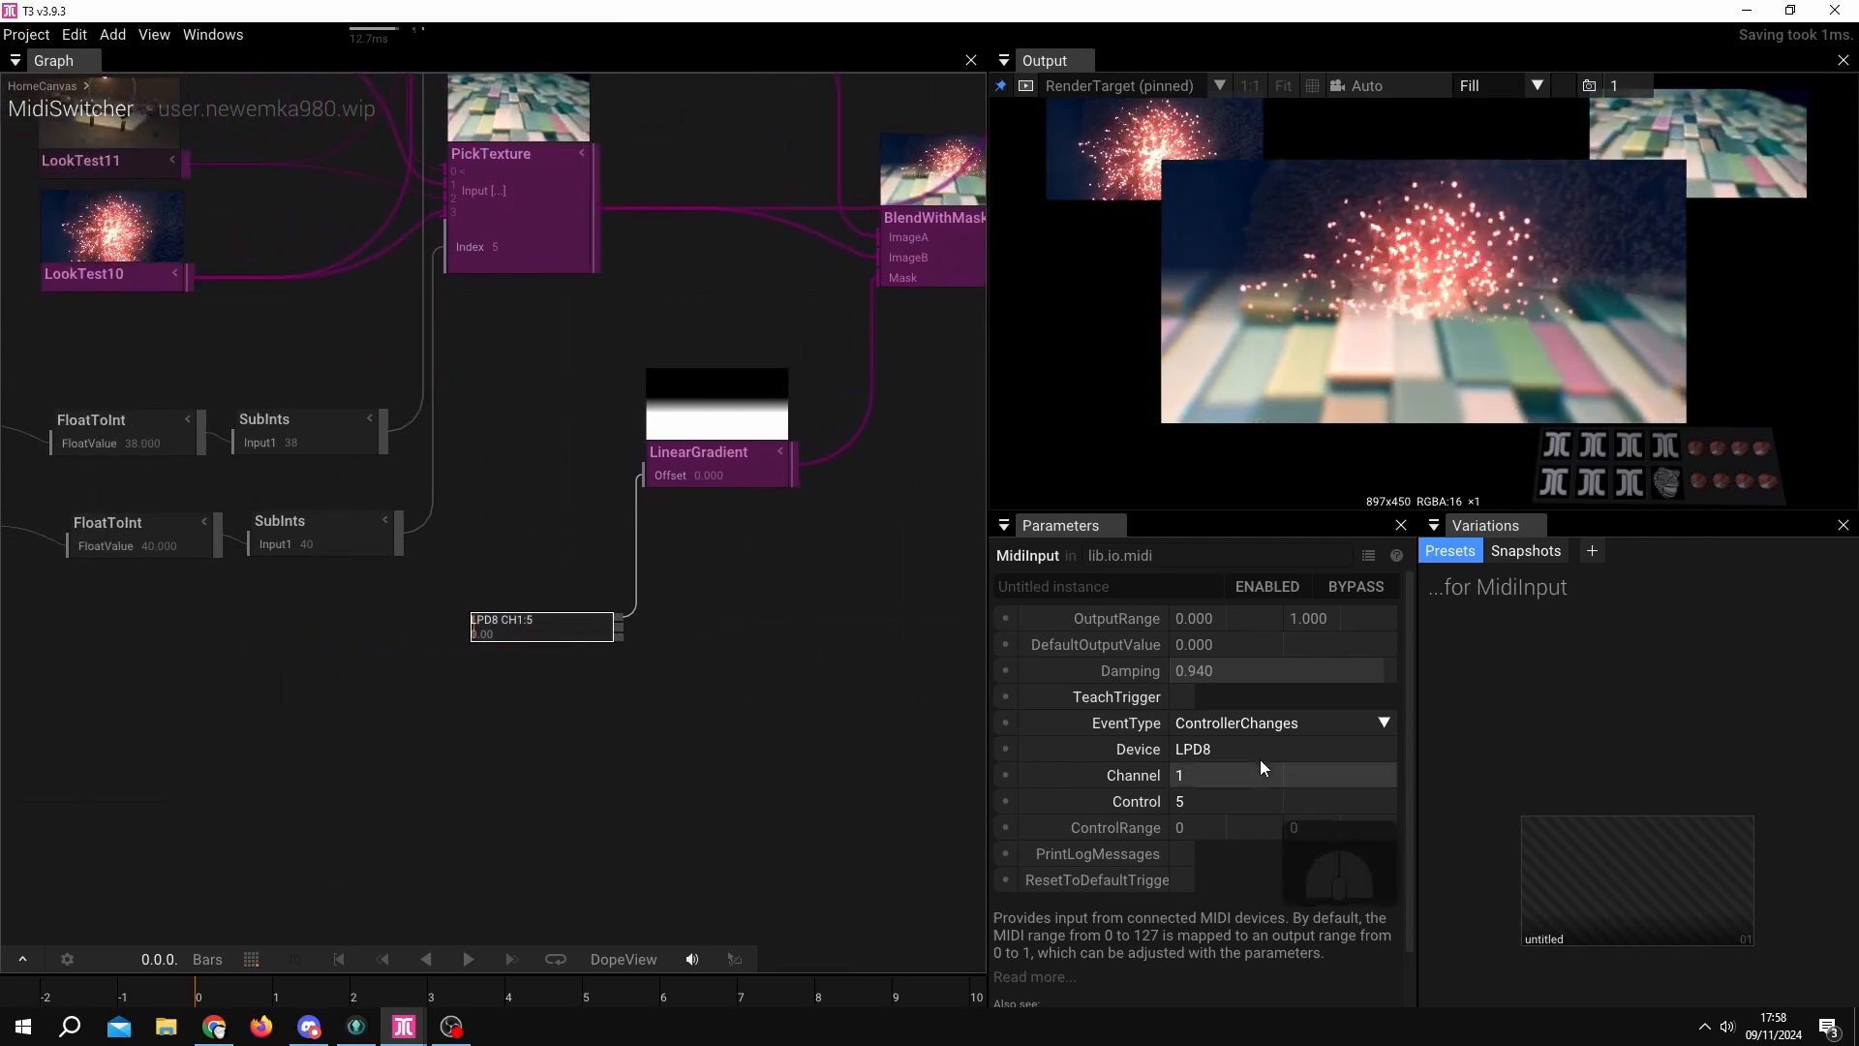
left_click(1234, 621)
type("-1")
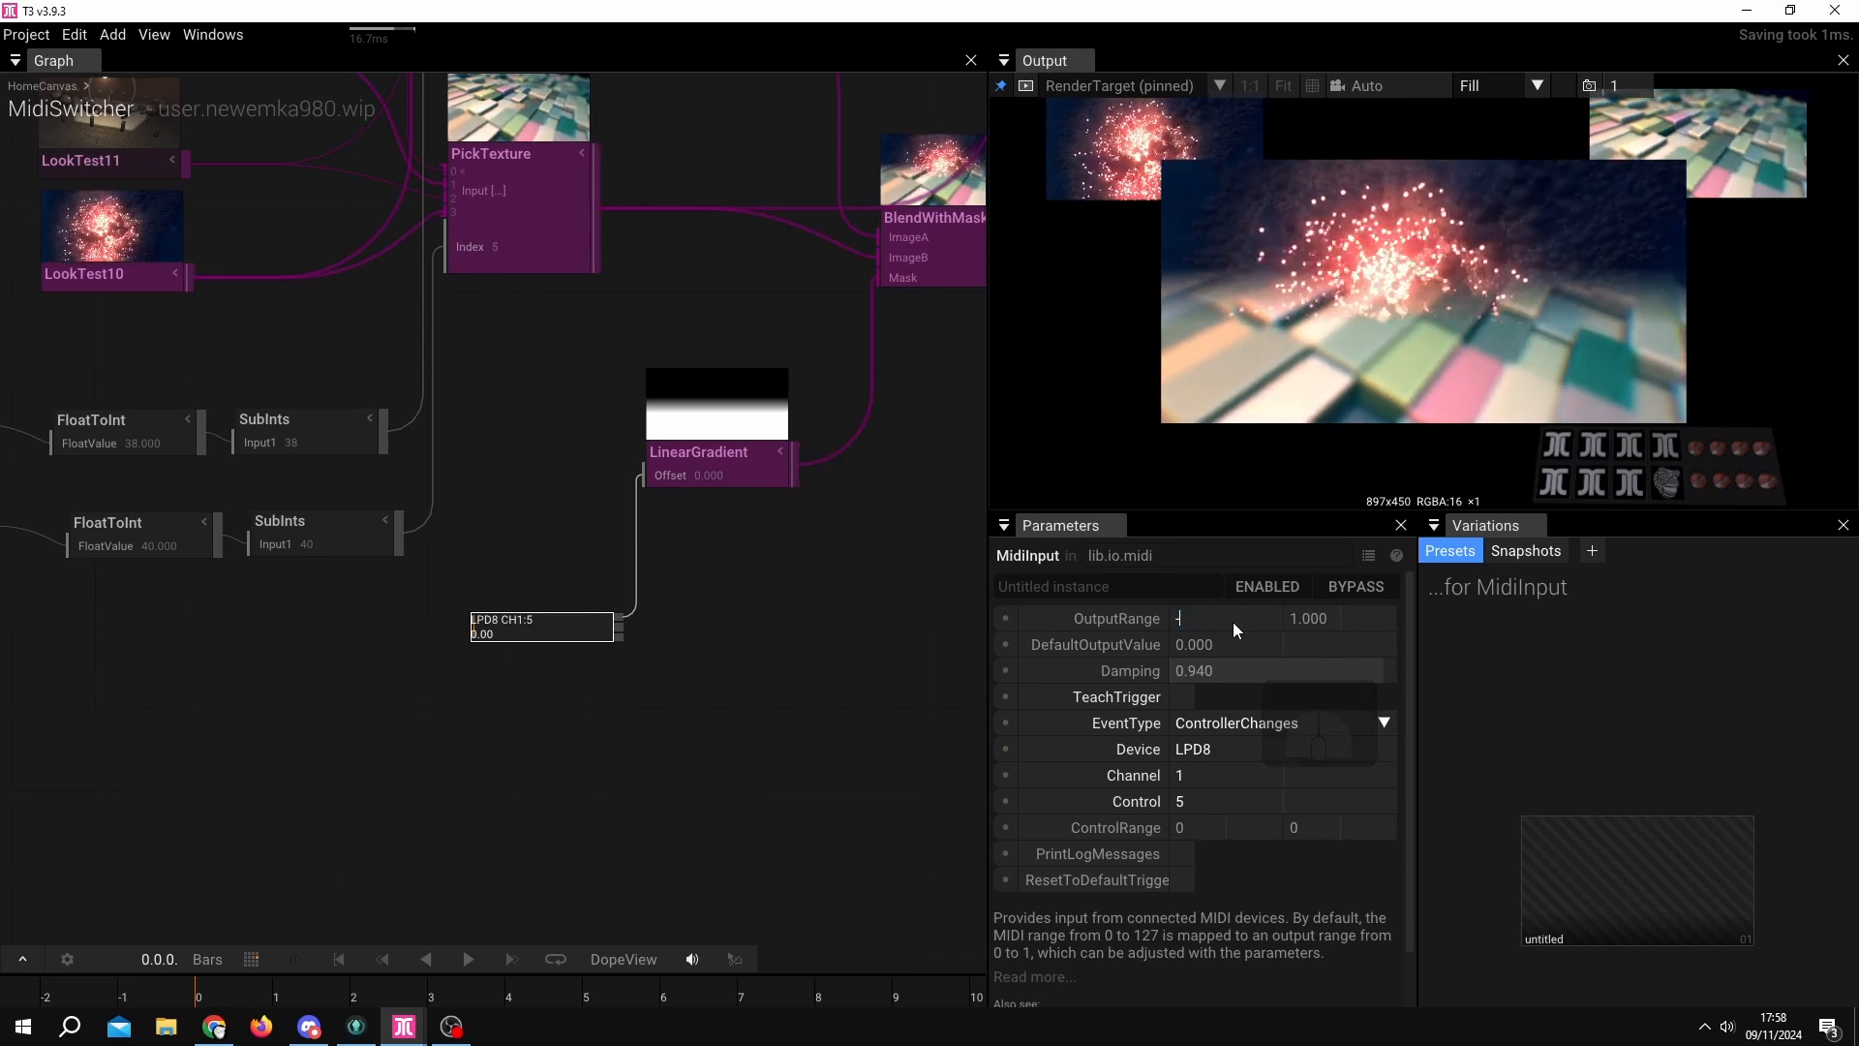
key("Return")
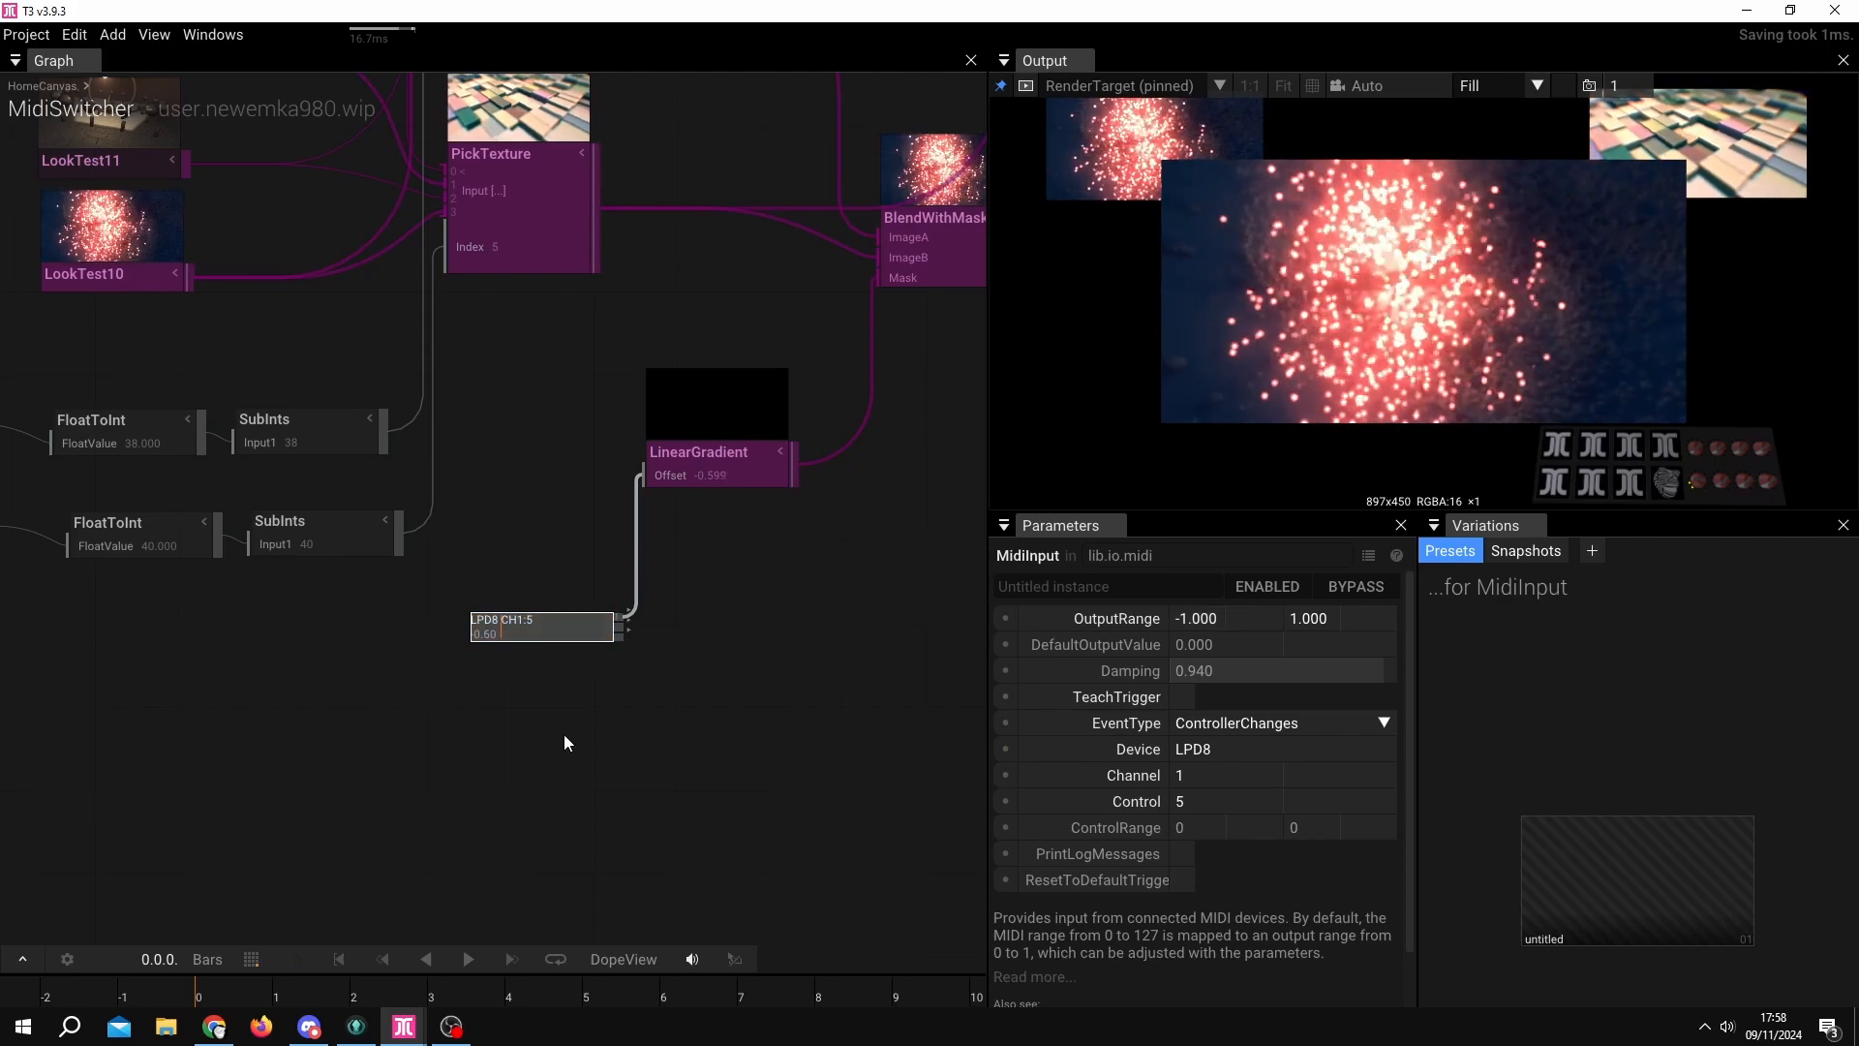
Shift the LinearGradient slightly lower and place the control 5 MidiInput close beside it in the graph.
left_click_drag(706, 473, 696, 579)
left_click_drag(805, 378, 691, 399)
left_click_drag(623, 539, 678, 418)
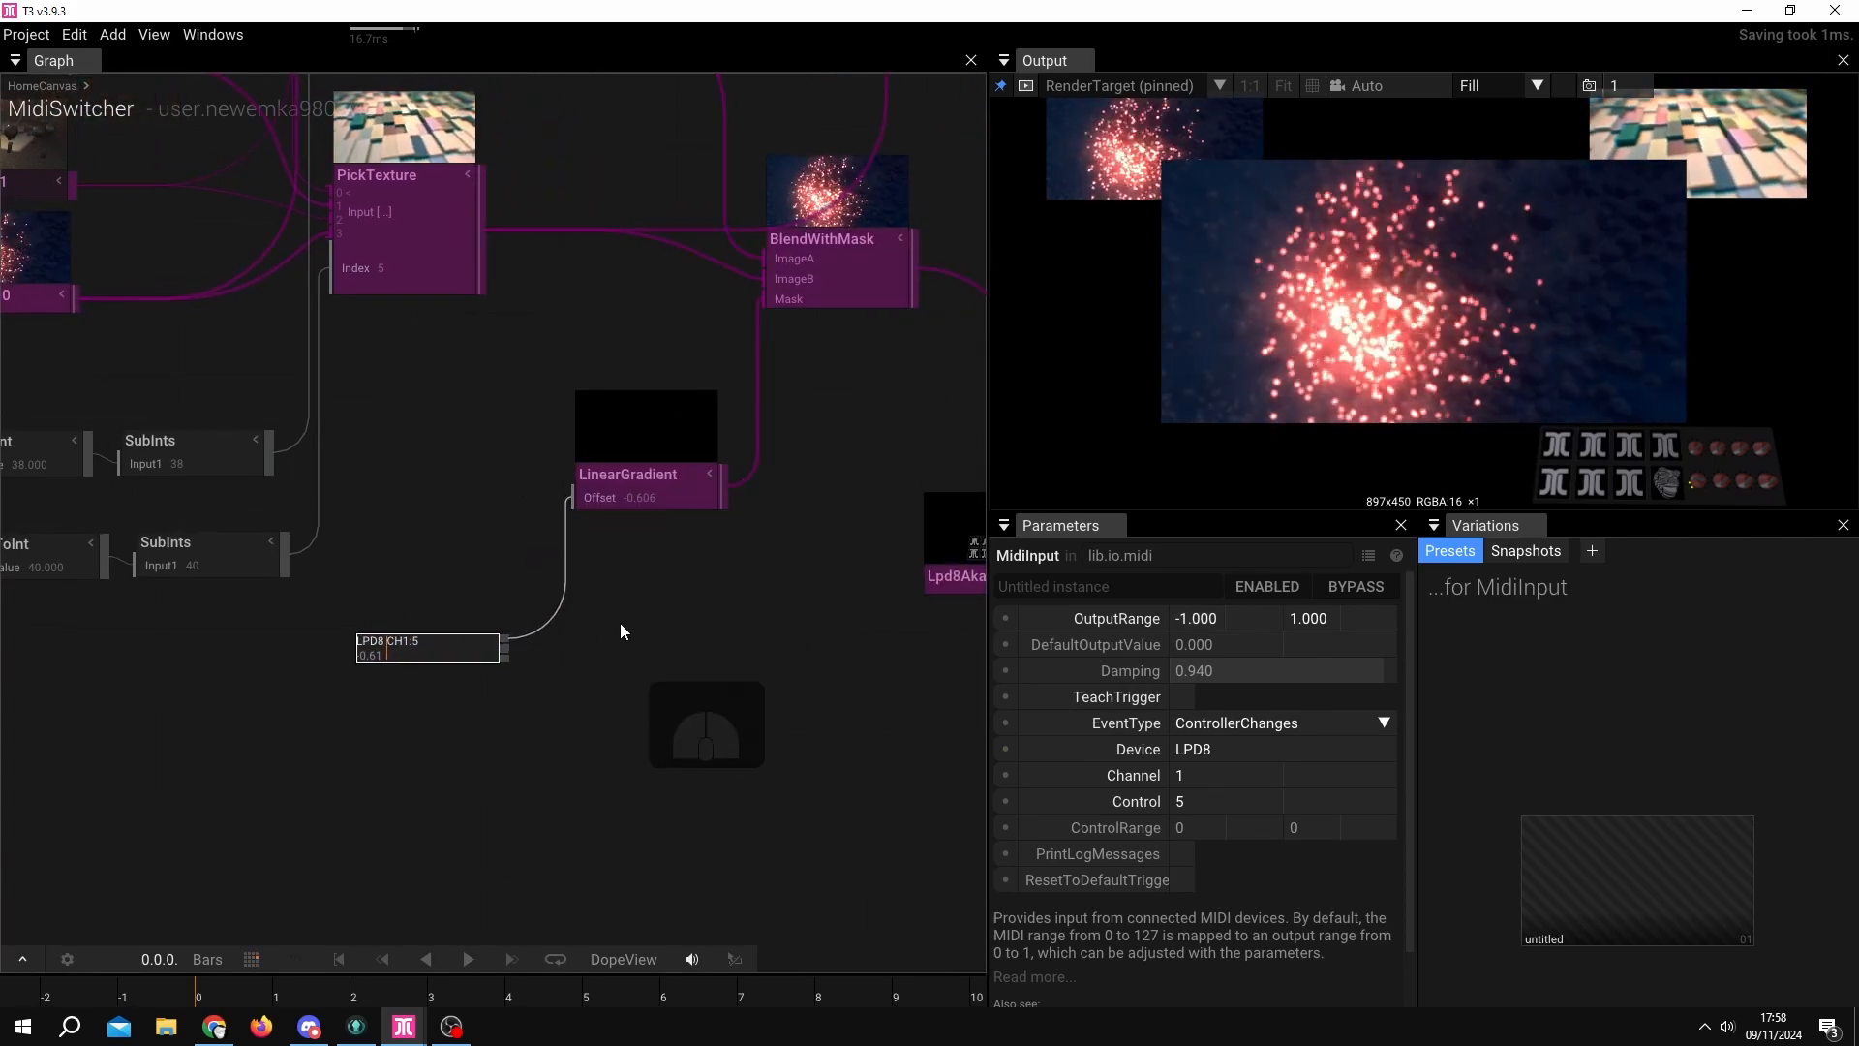
scroll(788, 450, "down", 3)
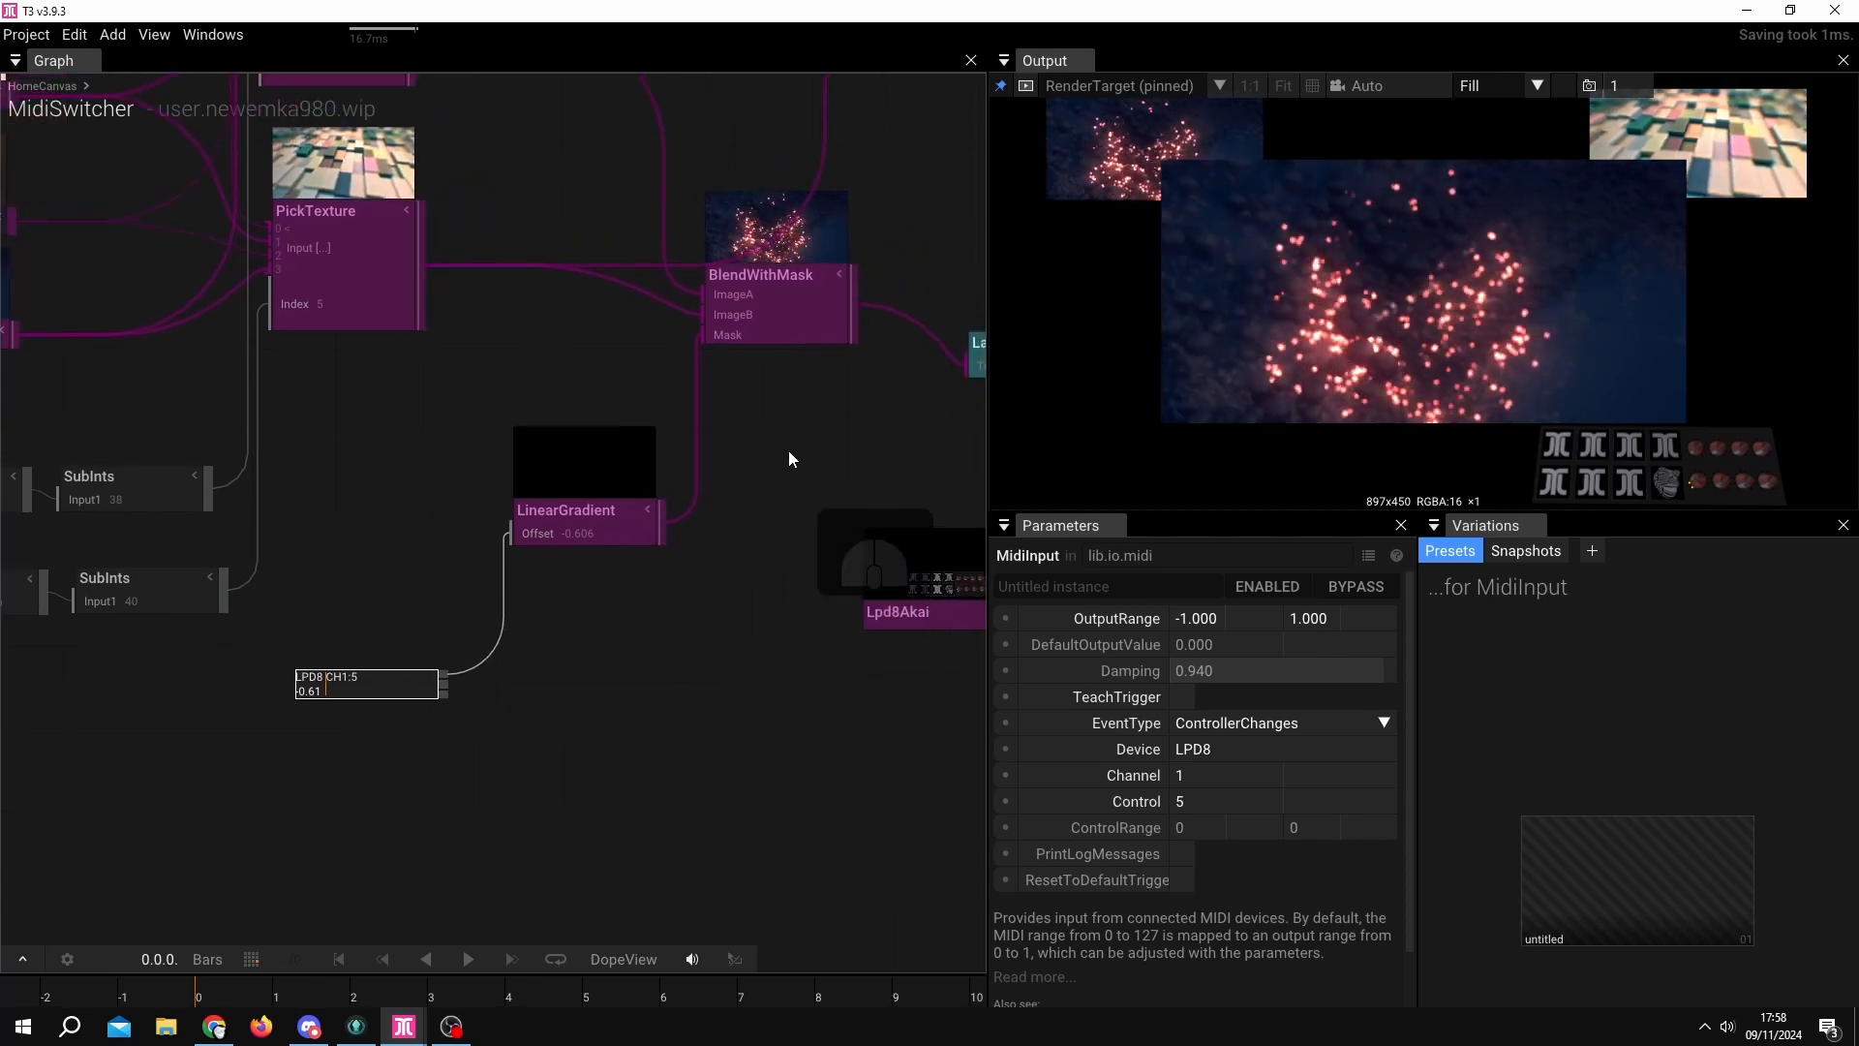
left_click_drag(769, 550, 685, 720)
left_click_drag(567, 794, 569, 749)
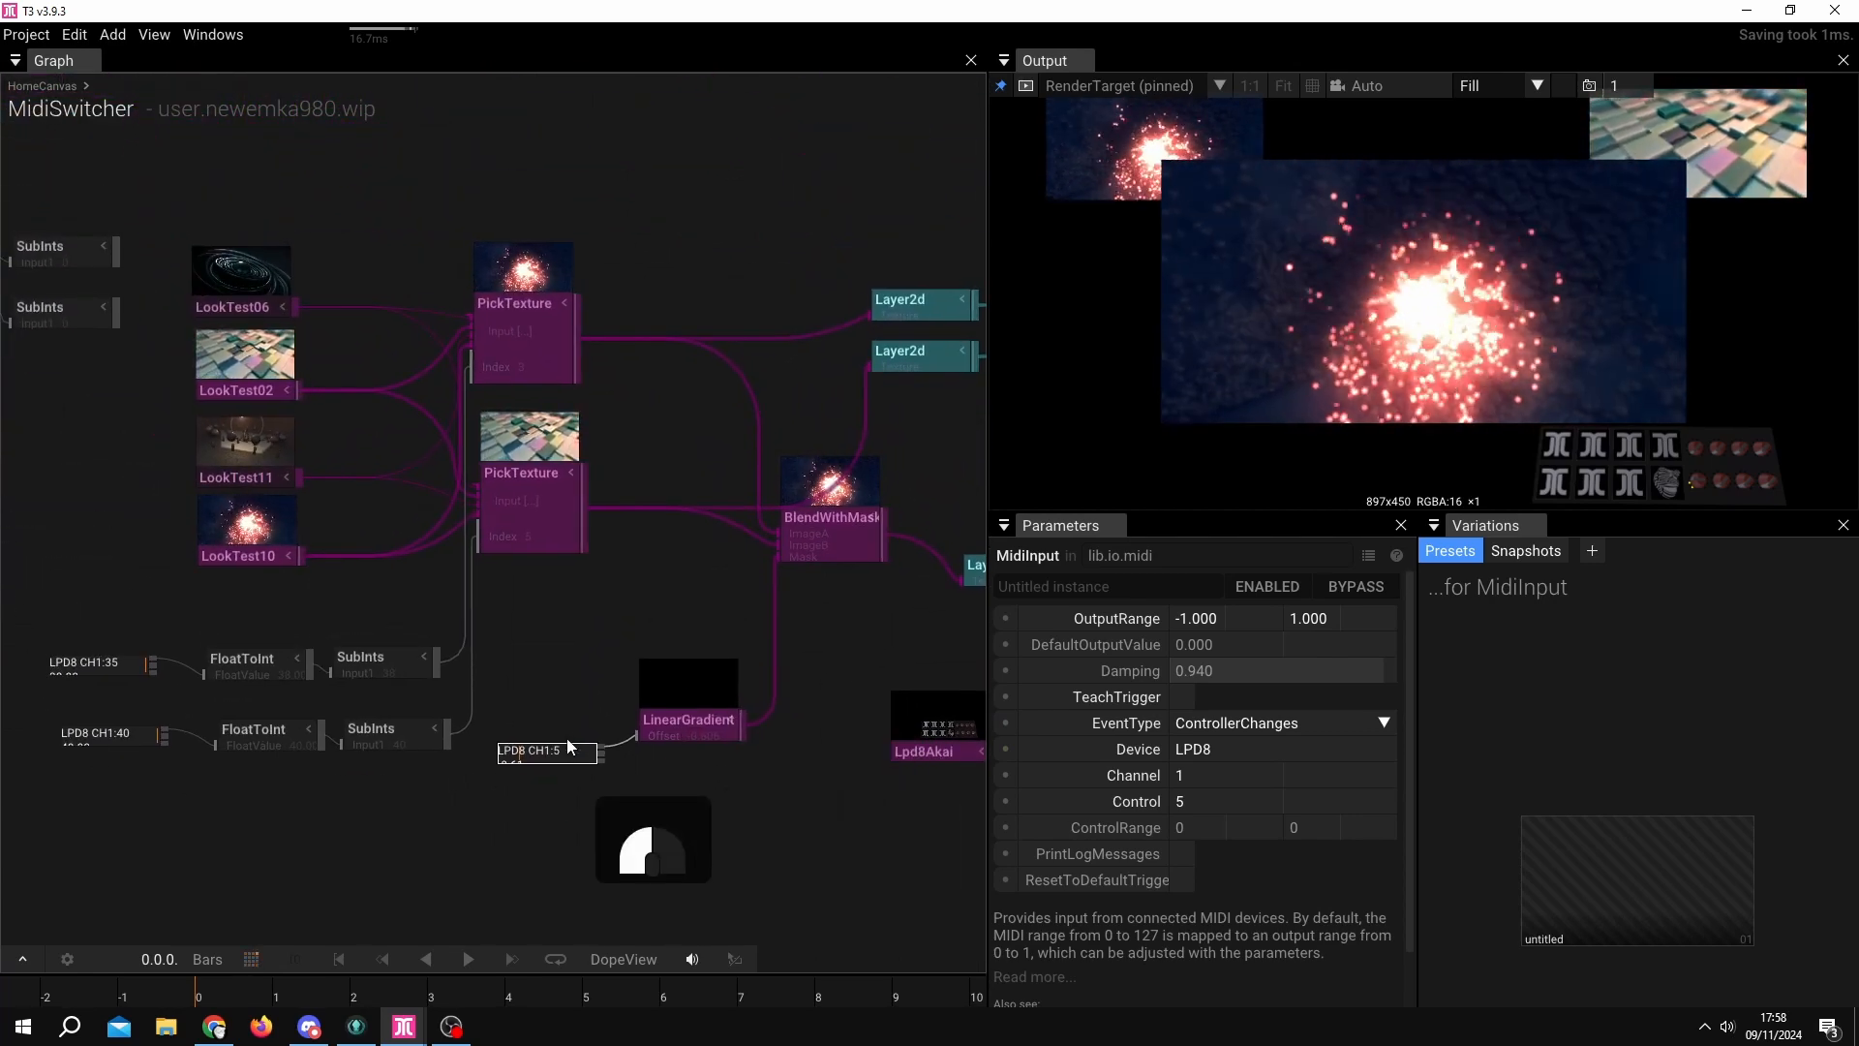
left_click_drag(506, 821, 573, 817)
scroll(633, 803, "down", 1)
scroll(529, 790, "down", 1)
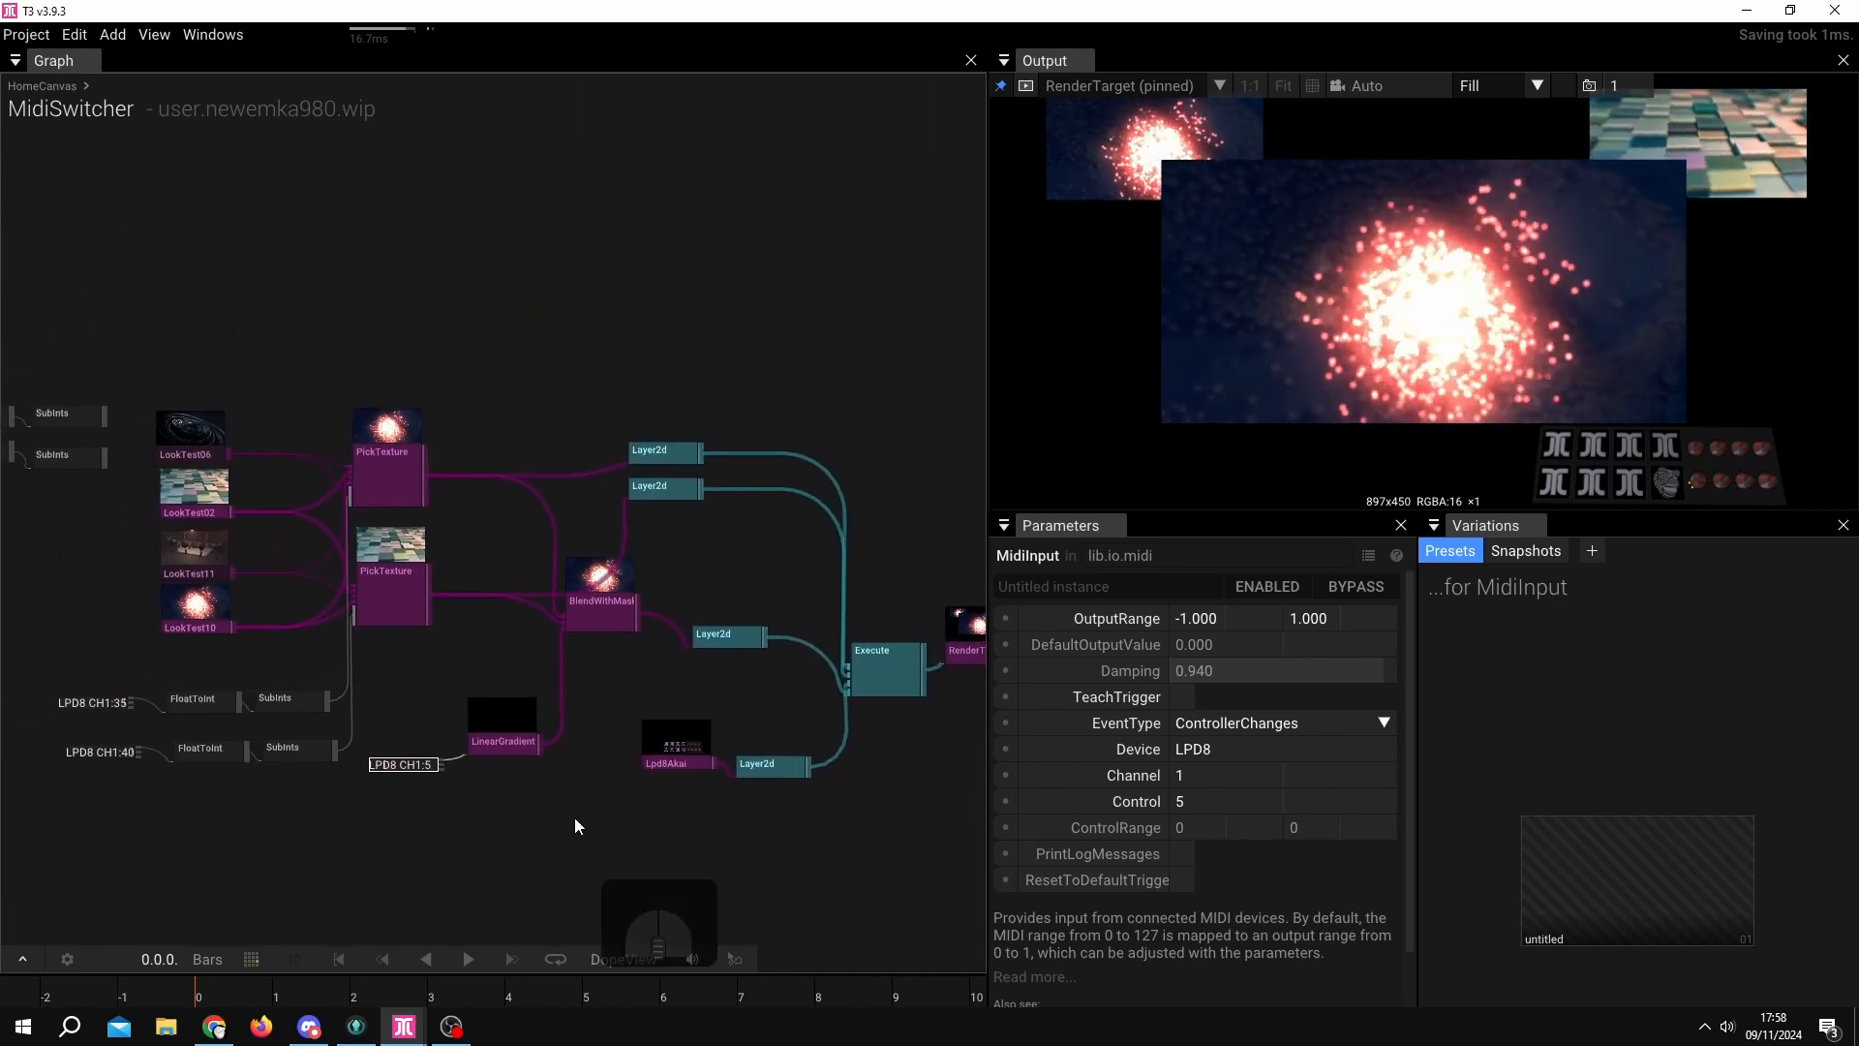